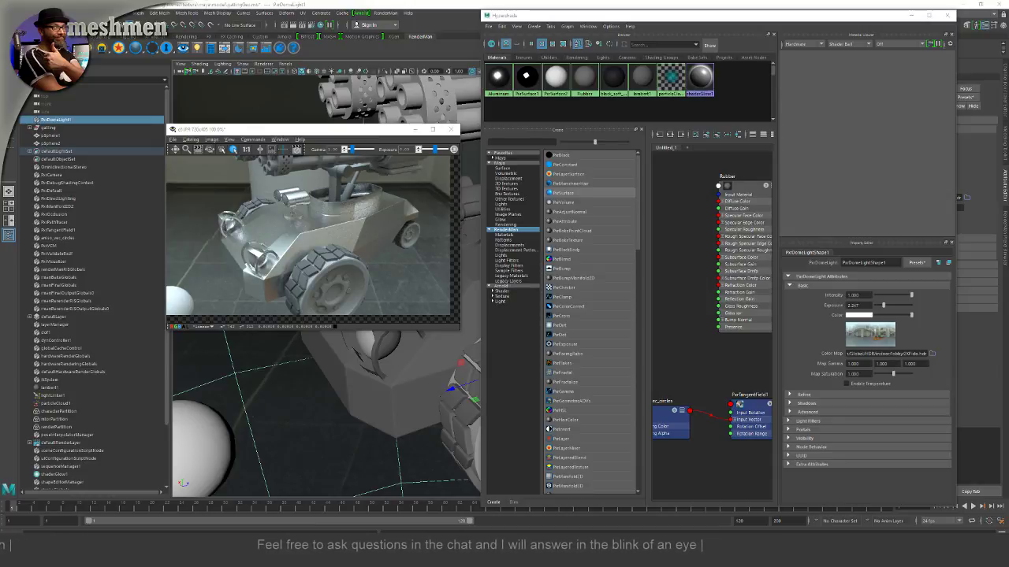
Step: Examine the vehicle's wheel and body from several angles in the live render, moving the render and Hypershade windows clear of the viewport
mouse_move(467, 383)
alt+mouse_down()
mouse_move(452, 396)
mouse_move(470, 380)
mouse_move(464, 386)
alt+mouse_up()
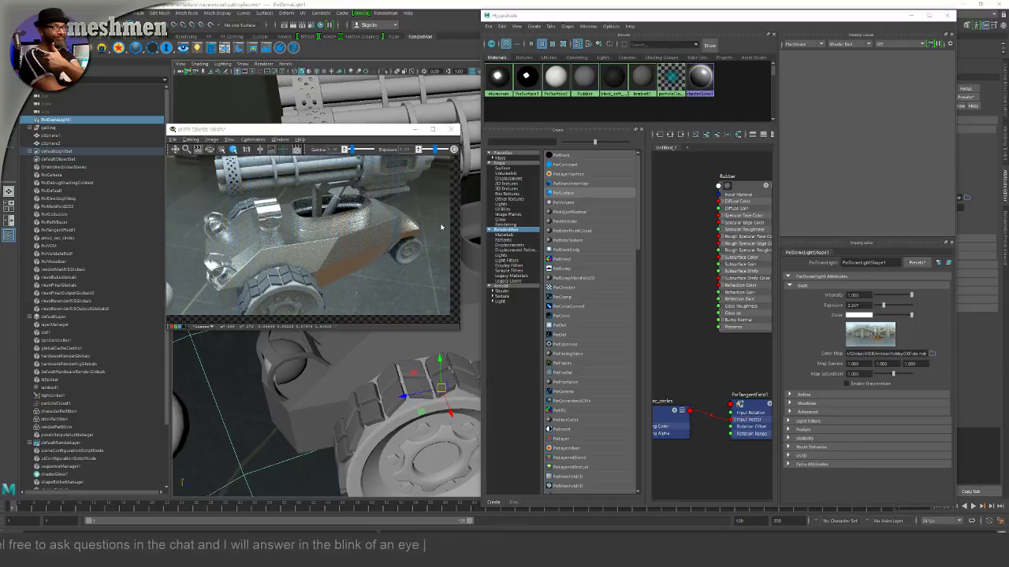
drag(396, 134, 404, 120)
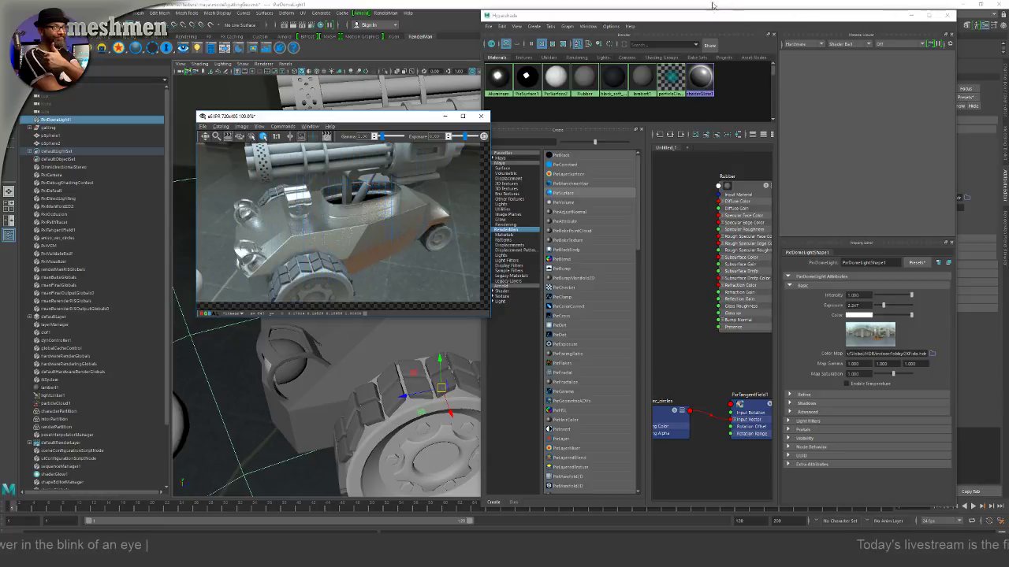
drag(711, 13, 736, 12)
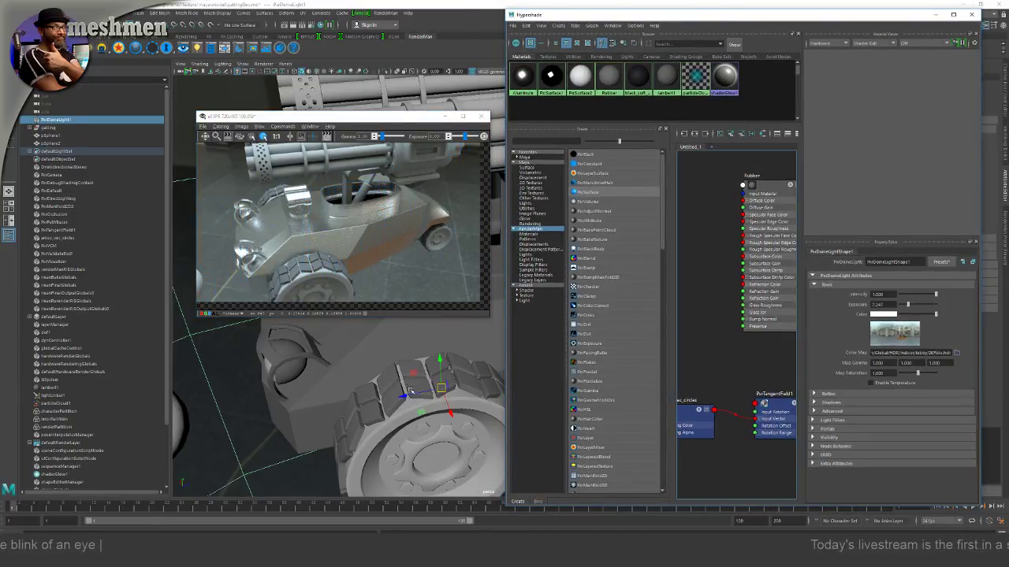
alt+drag(409, 392, 437, 359)
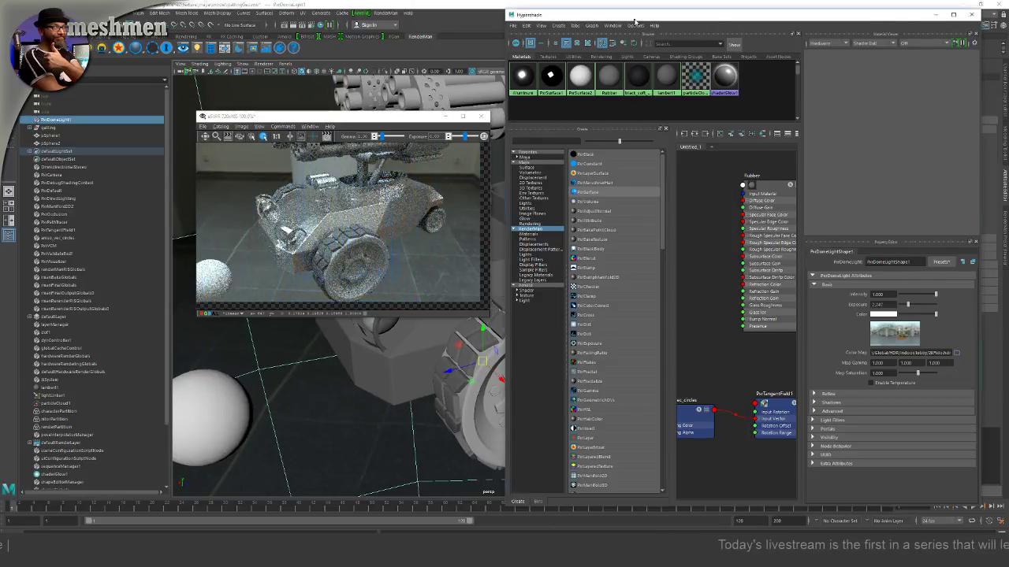
drag(634, 21, 670, 28)
alt+drag(383, 348, 339, 350)
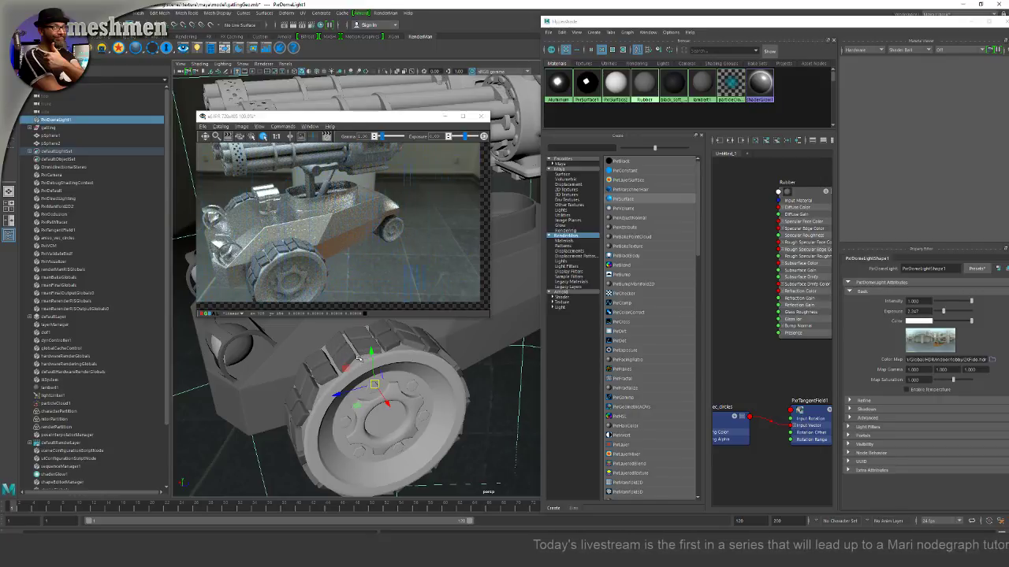
alt+drag(360, 366, 387, 369)
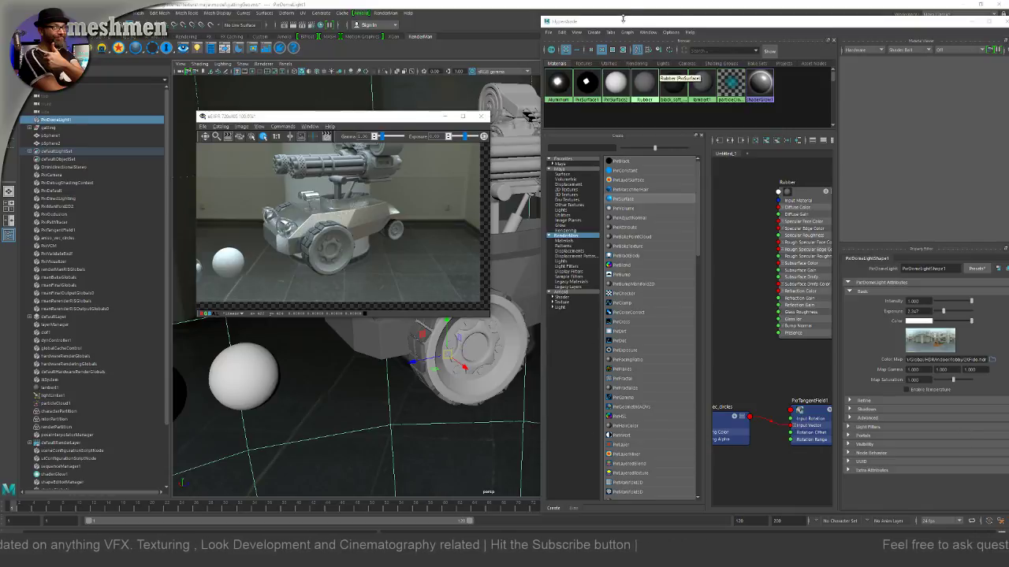
Step: Rearrange the IPR render and Hypershade windows, and widen the Hypershade to show more of the node graph
drag(686, 22, 633, 15)
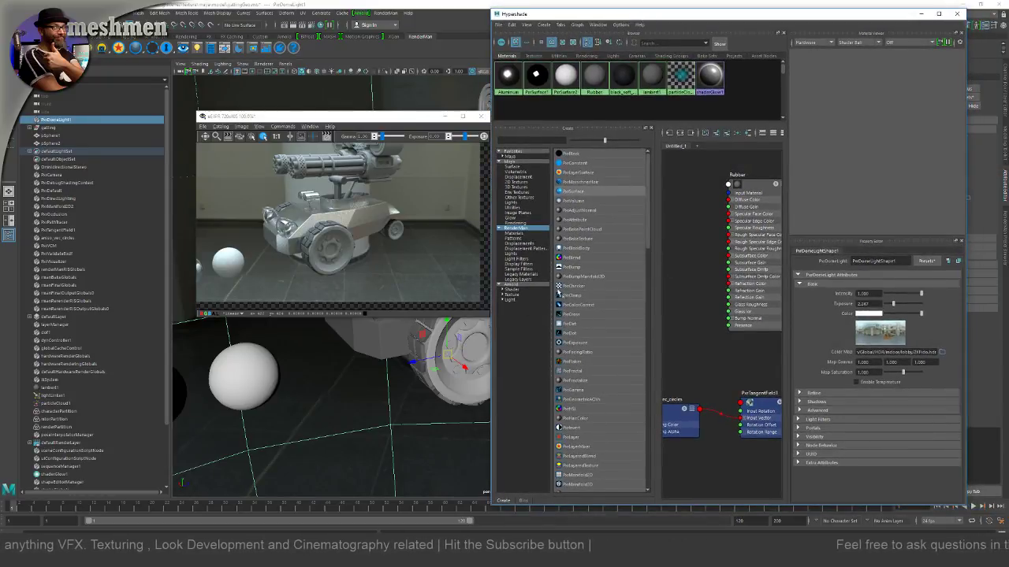
drag(385, 123, 246, 79)
drag(613, 14, 541, 20)
drag(892, 189, 997, 190)
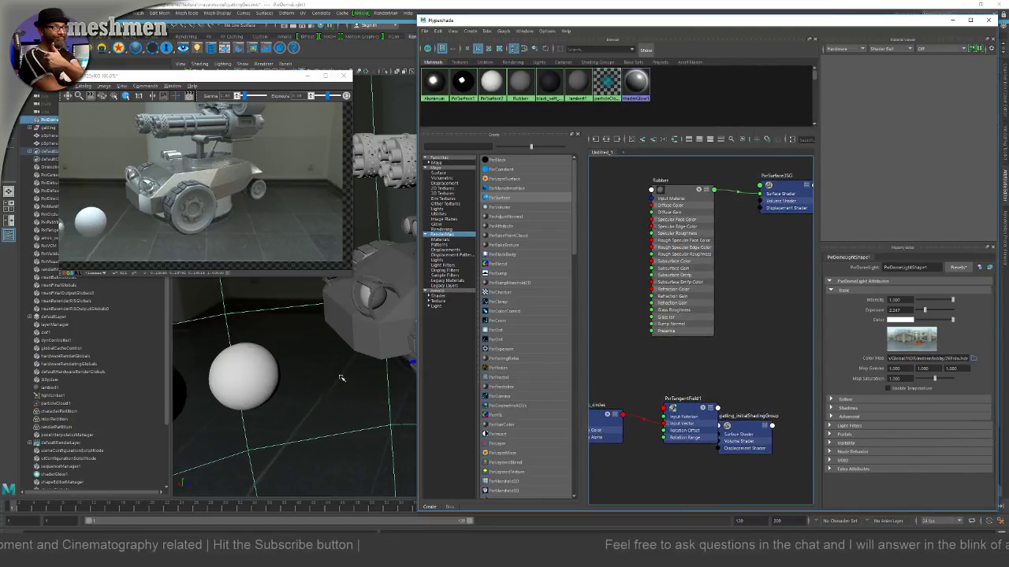
Step: Select the Rubber material, keep Artistic Fresnel mode, raise the specular edge color to light grey and darken the diffuse color to near black
alt+drag(341, 378, 621, 344)
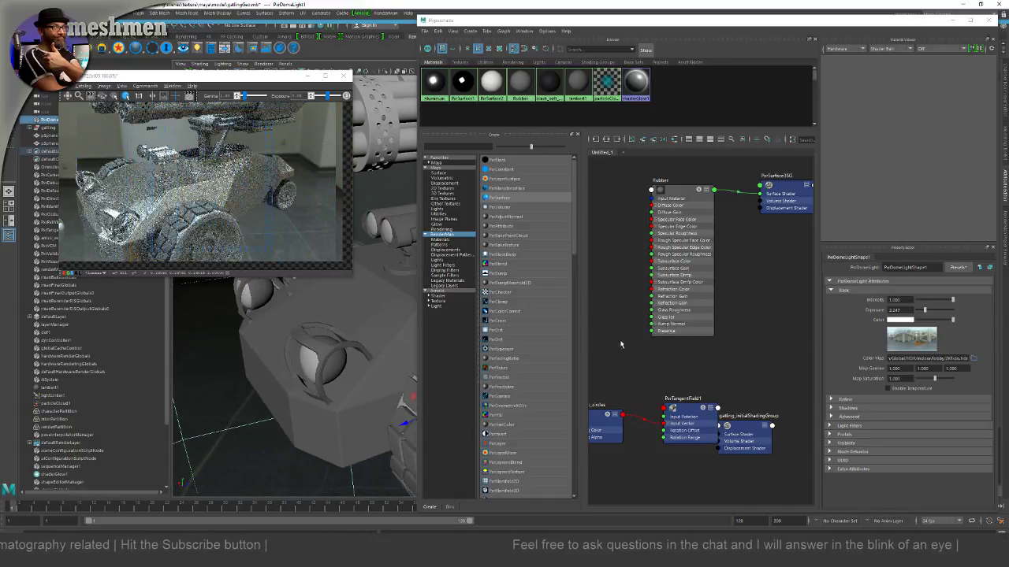
drag(686, 189, 679, 203)
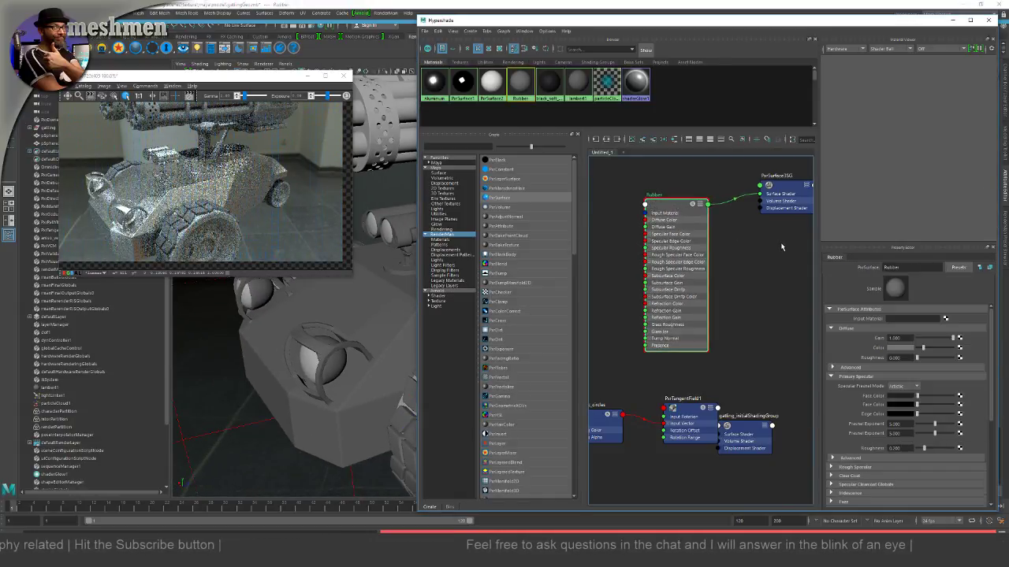
click(897, 387)
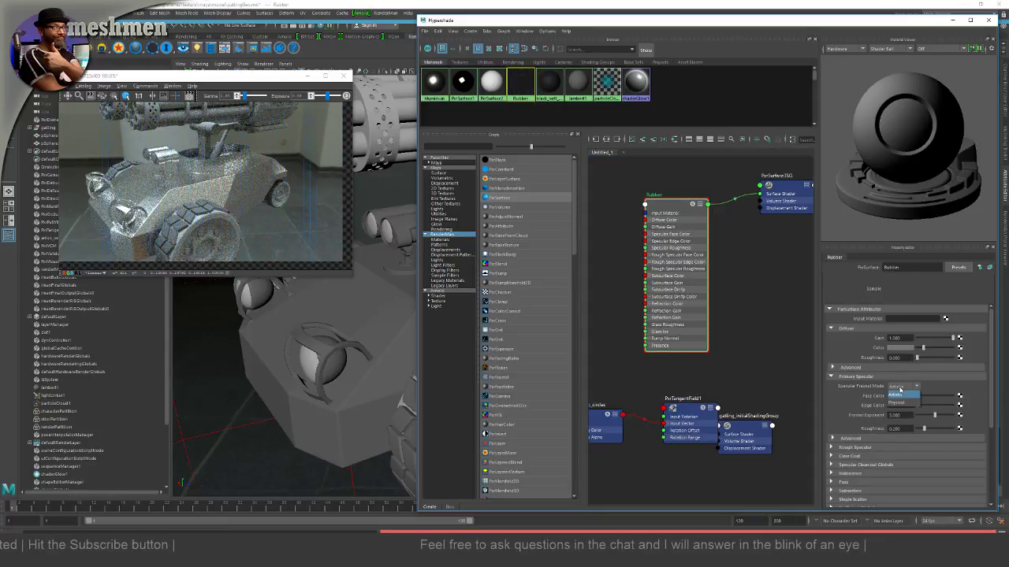
click(896, 395)
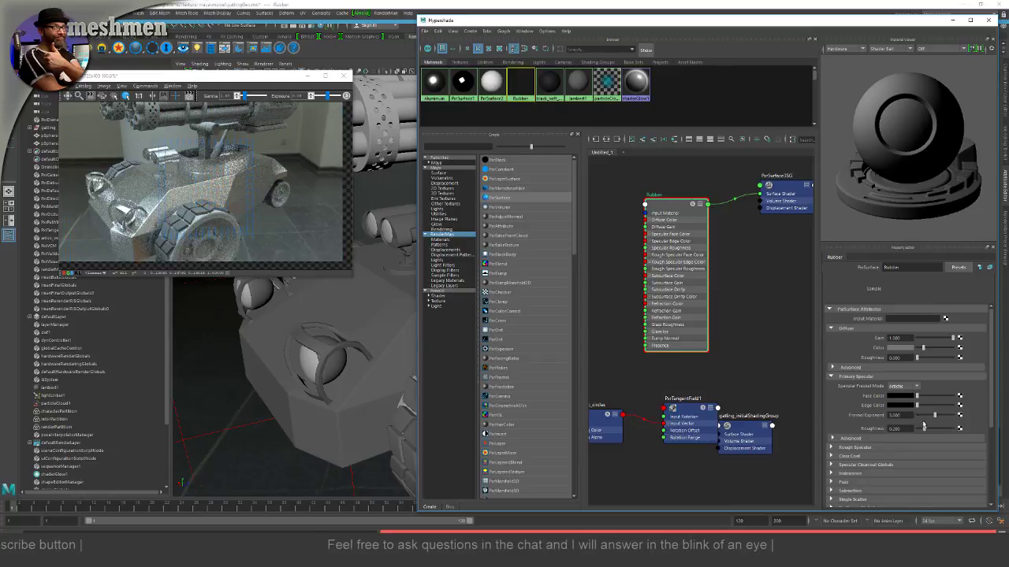
mouse_move(925, 407)
mouse_down()
mouse_move(953, 409)
mouse_move(919, 400)
mouse_up()
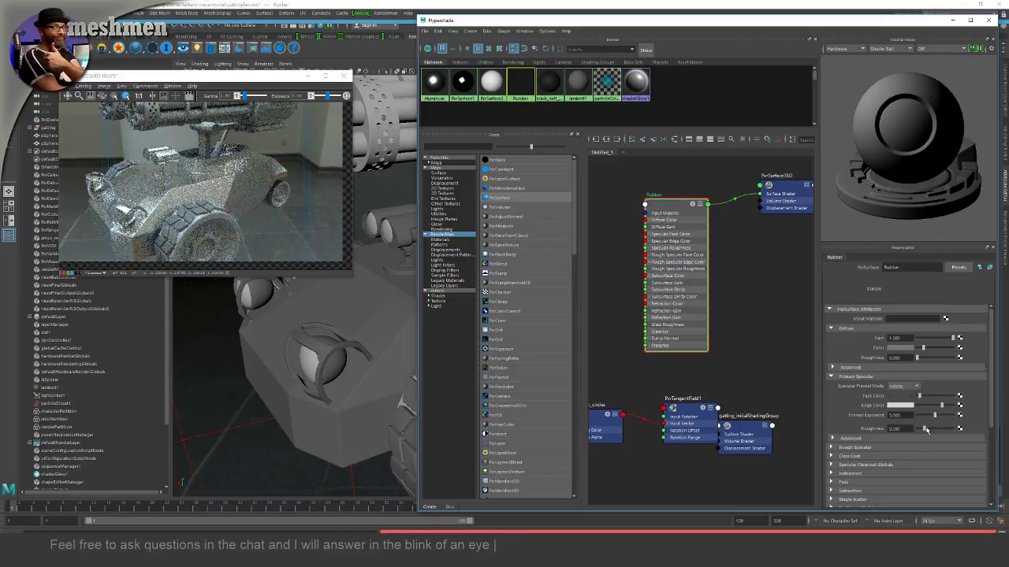
drag(923, 348, 917, 352)
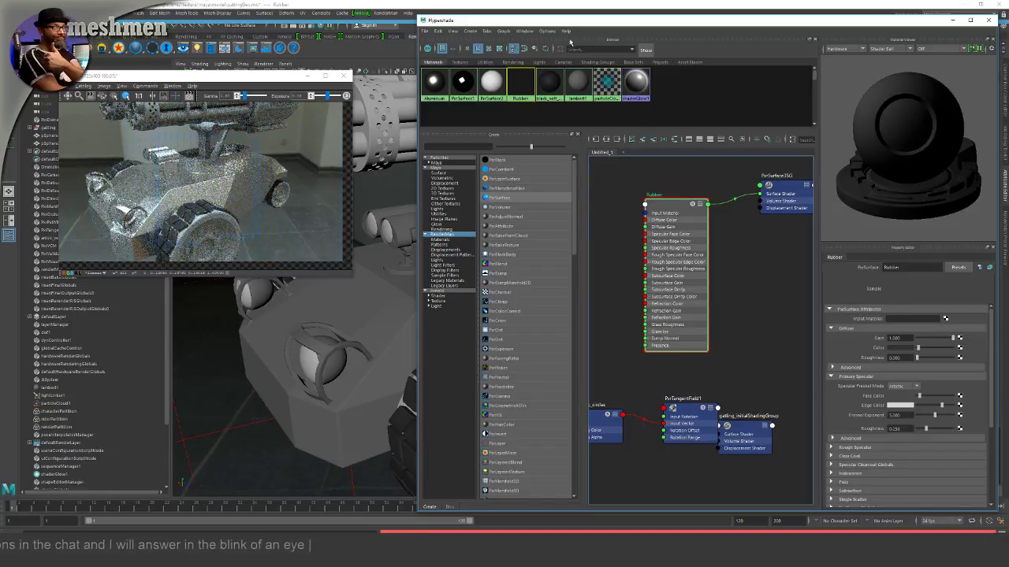
Step: Move the Hypershade off the viewport and frame the front wheel closely, with the IPR render window placed beside it
drag(562, 22, 651, 25)
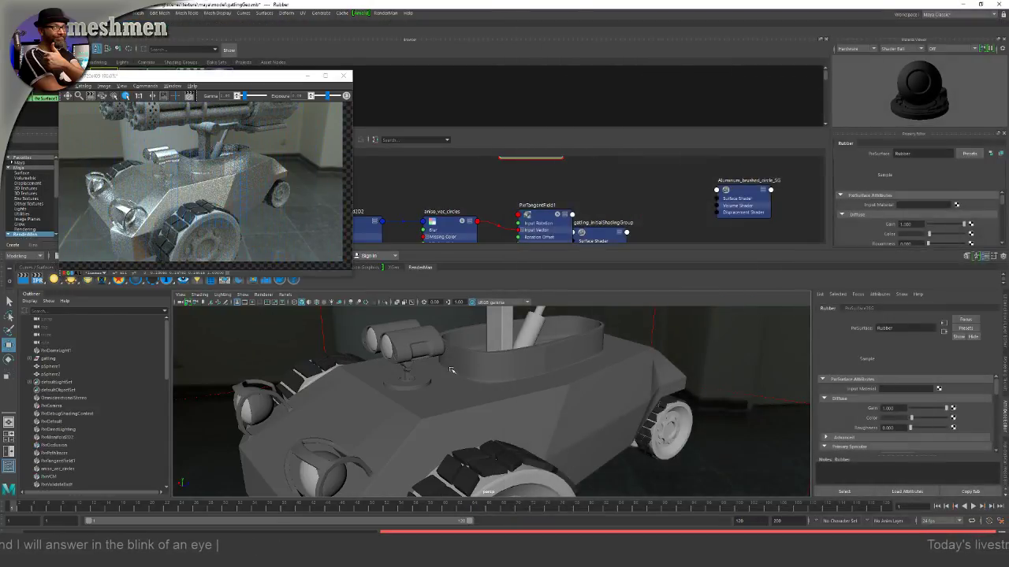
alt+right_drag(467, 349, 508, 418)
alt+middle_drag(508, 418, 490, 349)
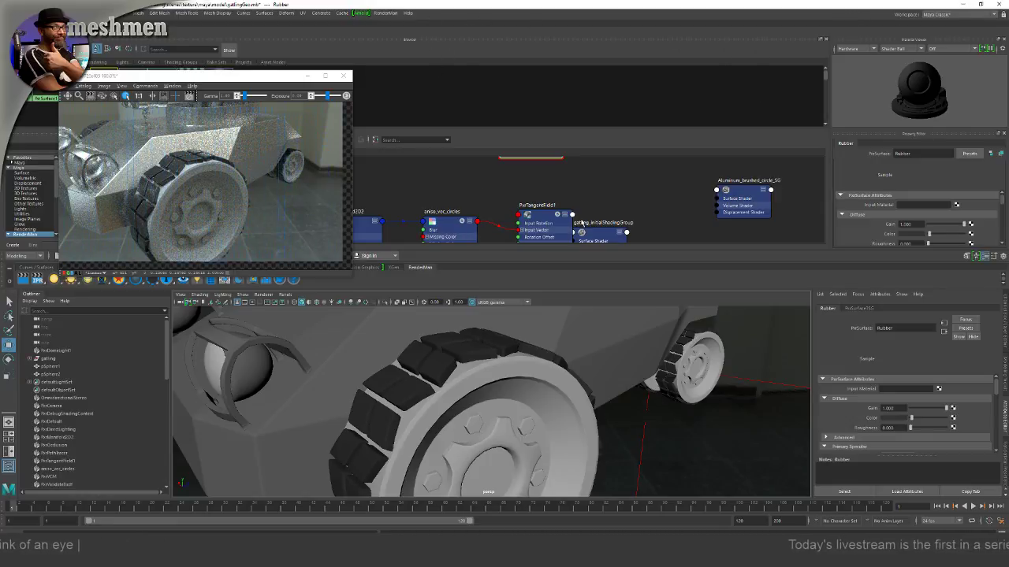
drag(181, 72, 374, 156)
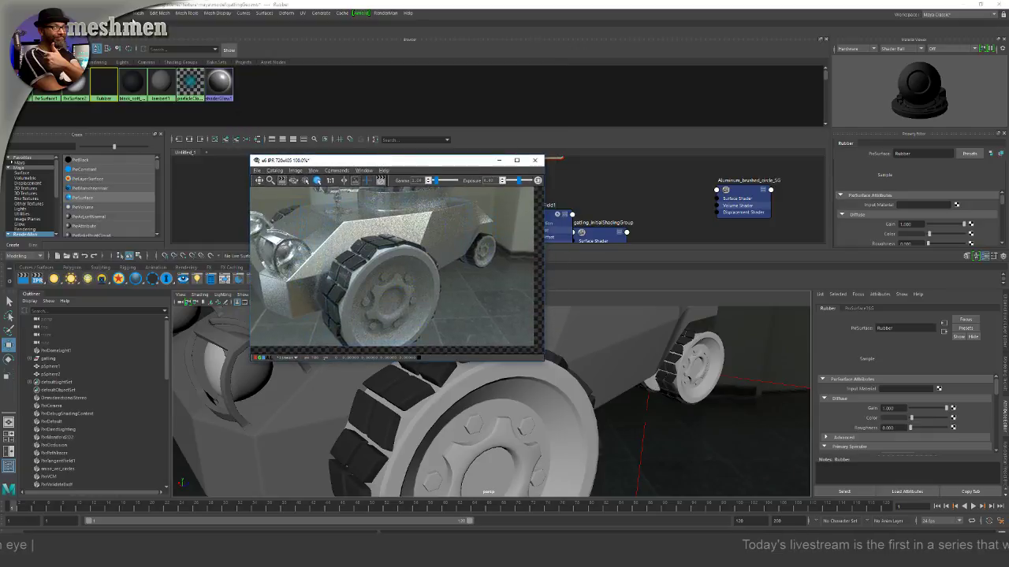
Step: Try to undock the Hypershade from the main window
click(276, 65)
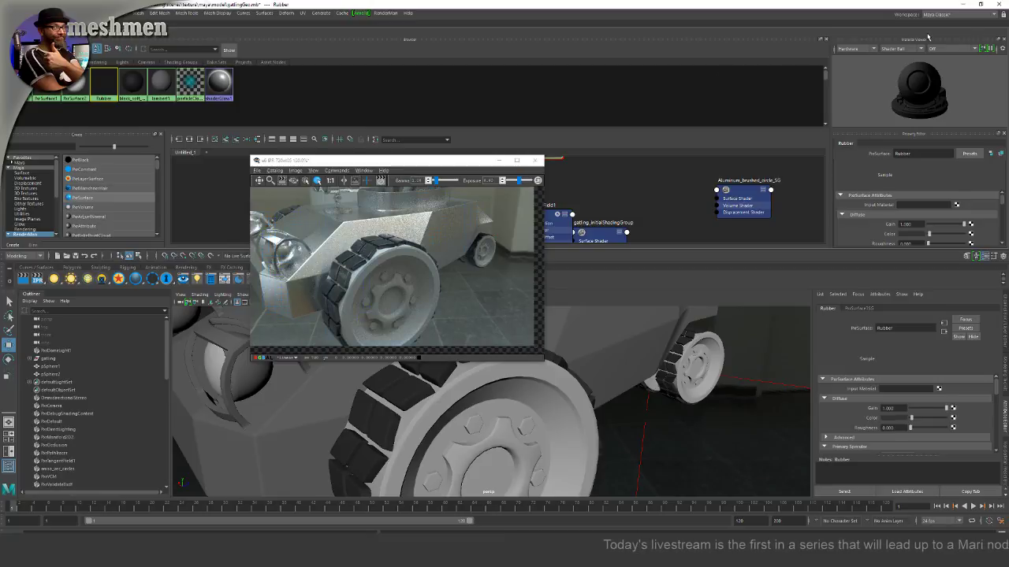
click(821, 39)
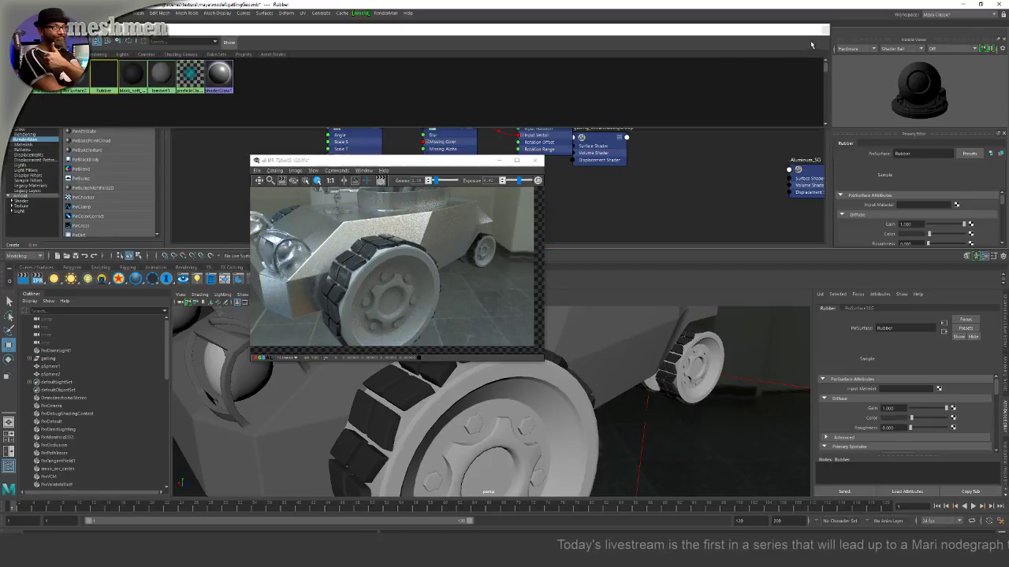
drag(774, 57, 785, 50)
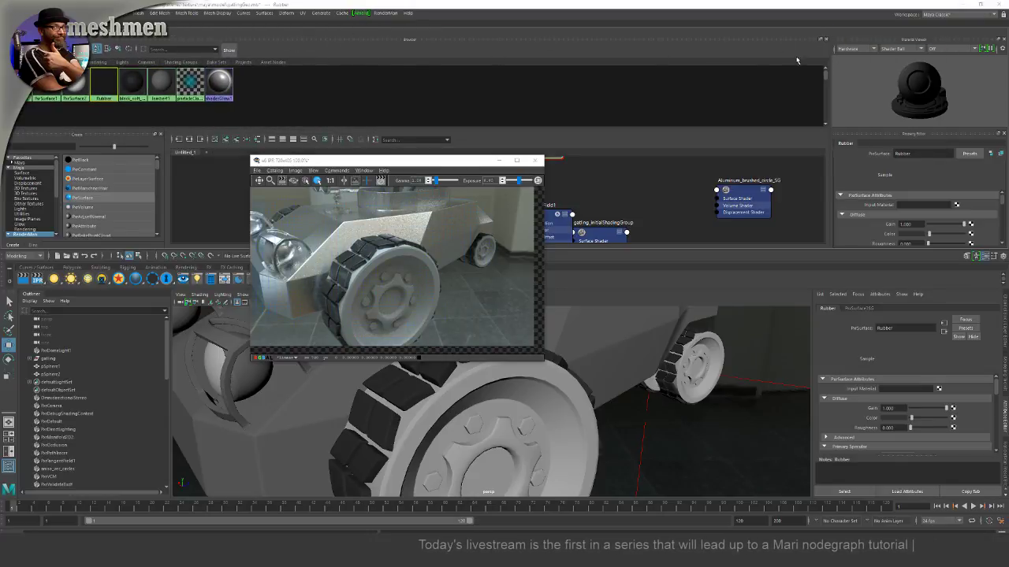
Step: Switch the workspace to Rendering - Standard and reposition the IPR render window
click(932, 15)
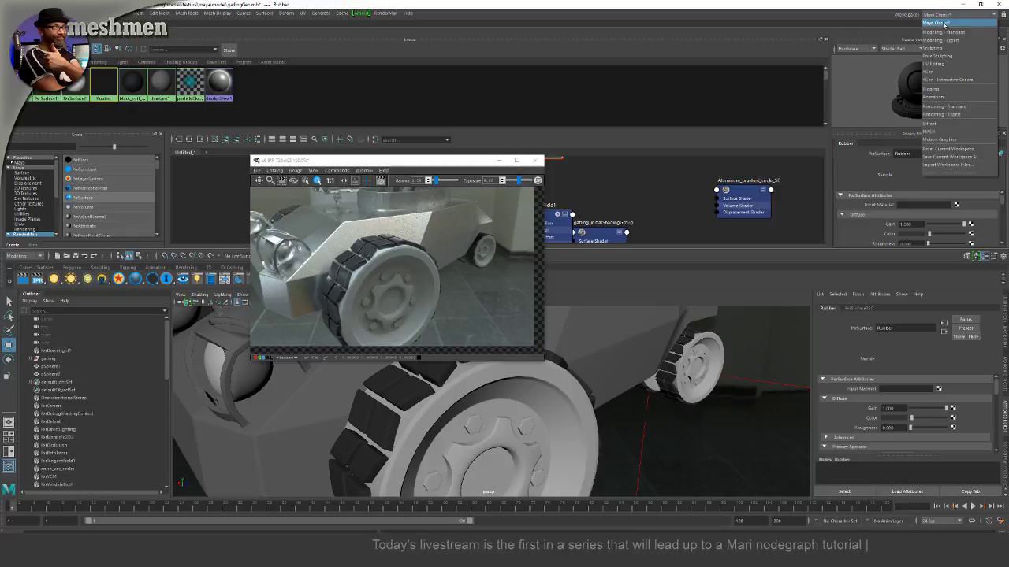
click(944, 23)
click(942, 16)
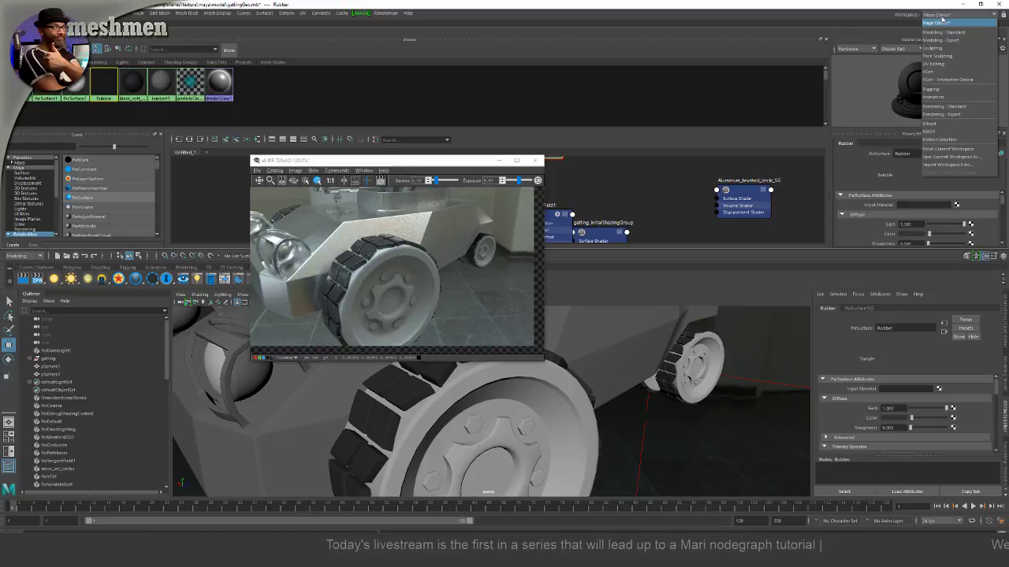
click(955, 114)
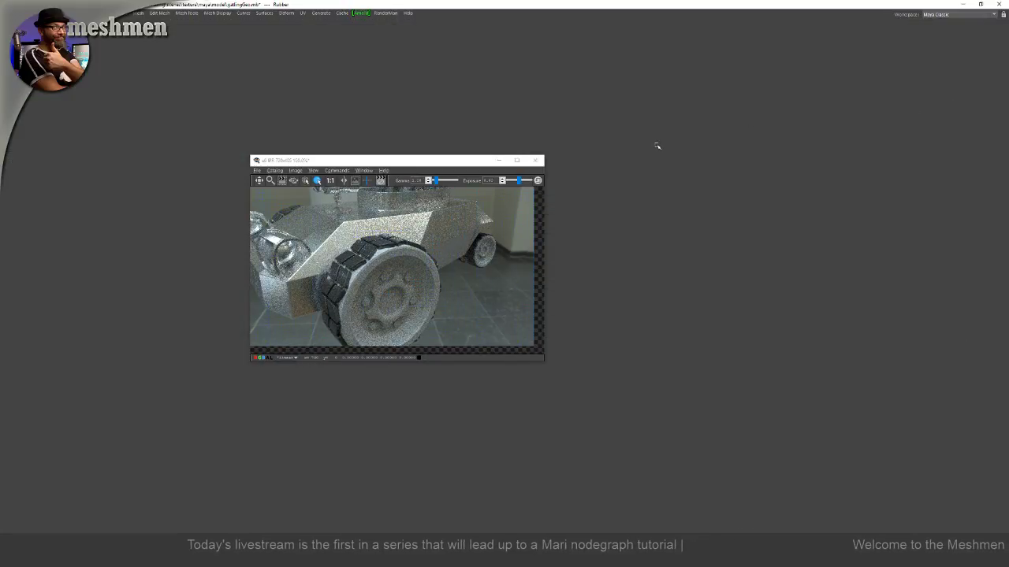
click(950, 15)
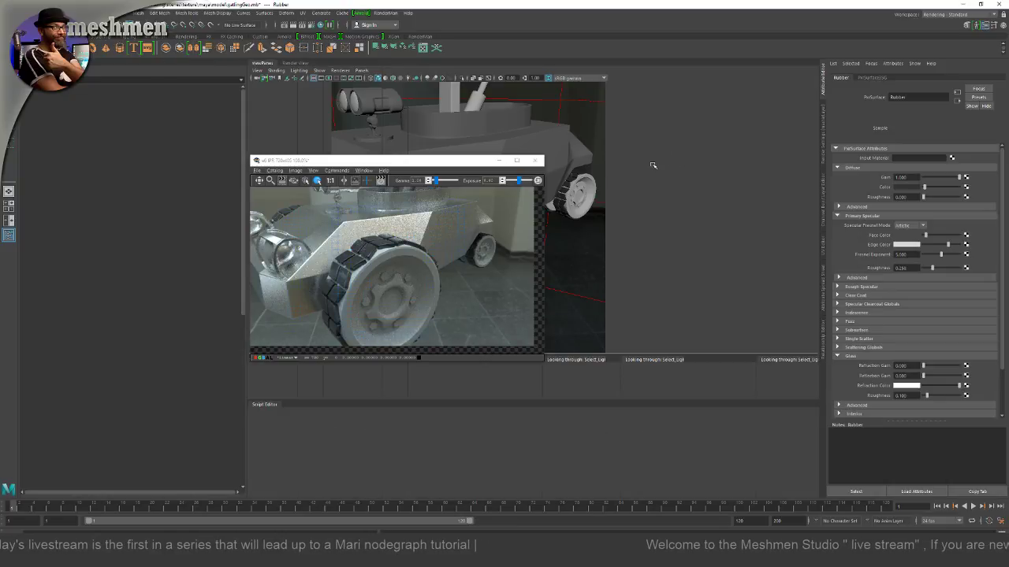
drag(470, 163, 498, 162)
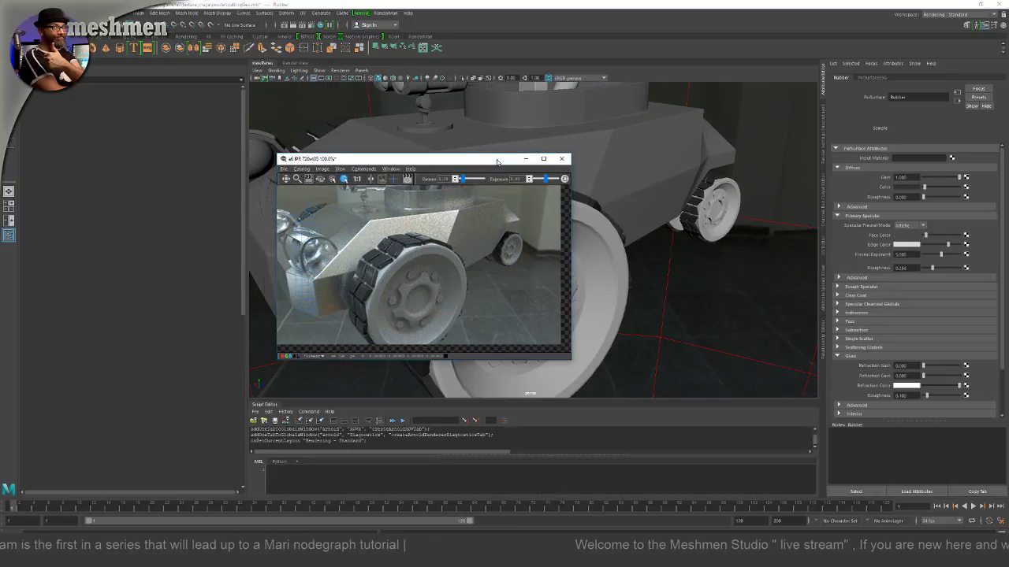
click(407, 180)
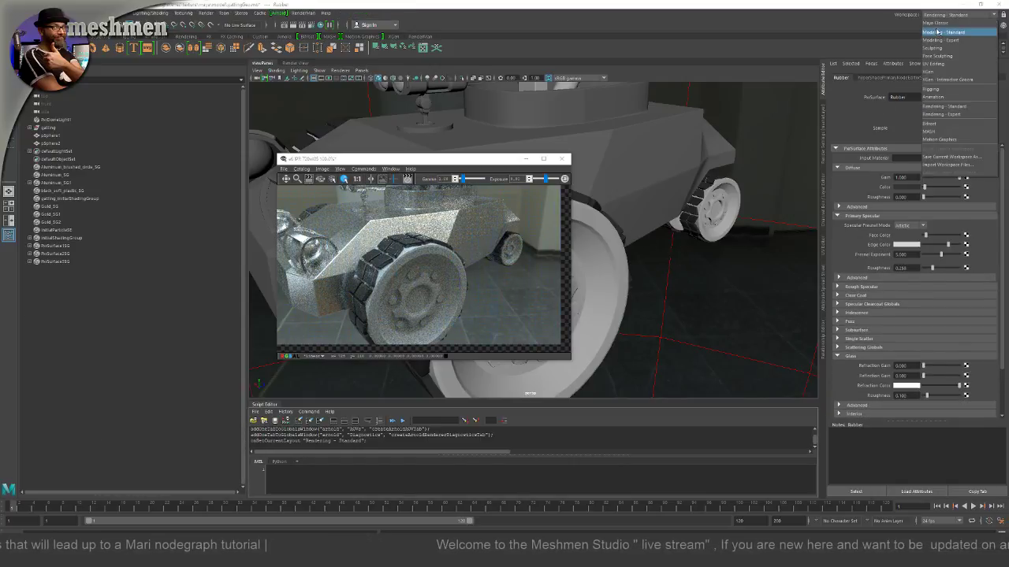
click(877, 22)
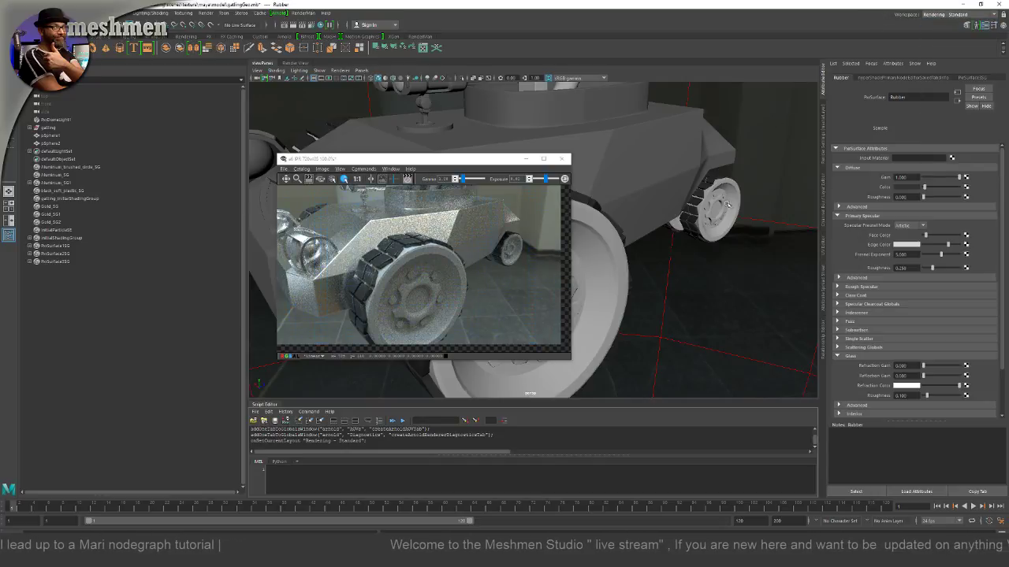
Step: Orbit to face the front tire treads and move the IPR render window off the vehicle in the viewport
alt+drag(716, 286, 643, 284)
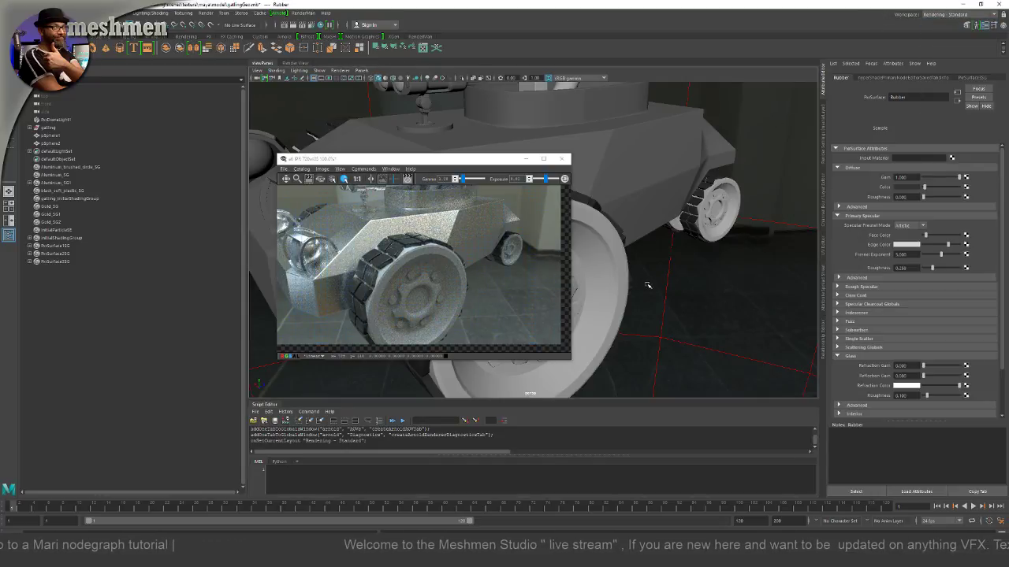
alt+drag(605, 257, 628, 267)
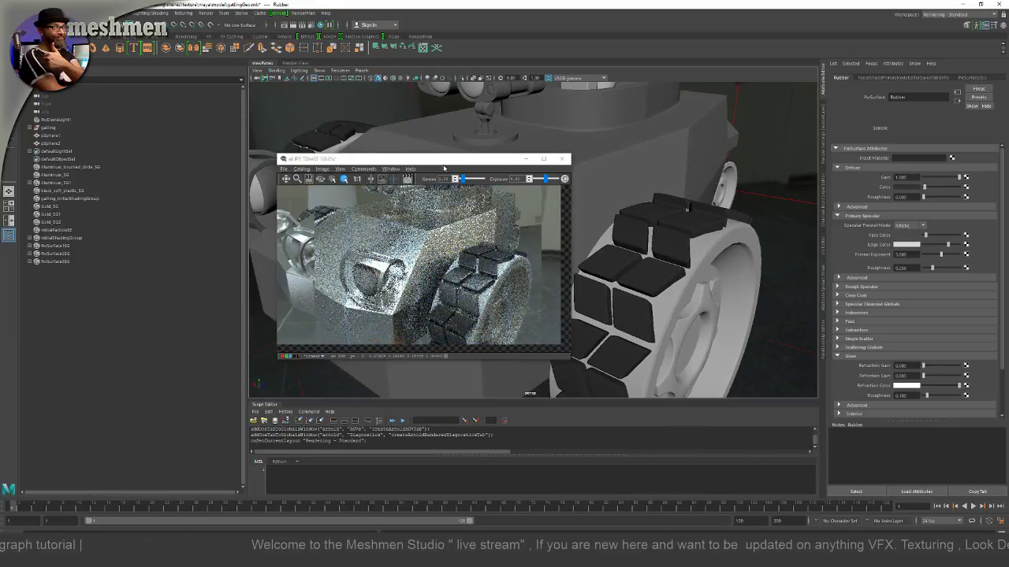
drag(443, 162, 243, 91)
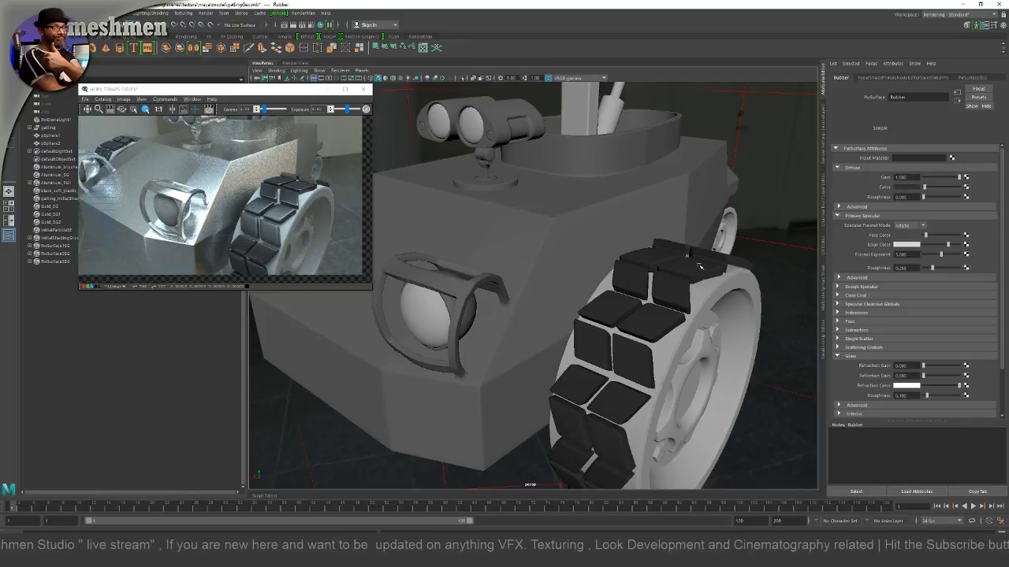
Step: Select the front tire treads and darken the Rubber material's specular edge color to a mid grey, keeping Artistic Fresnel mode
click(176, 137)
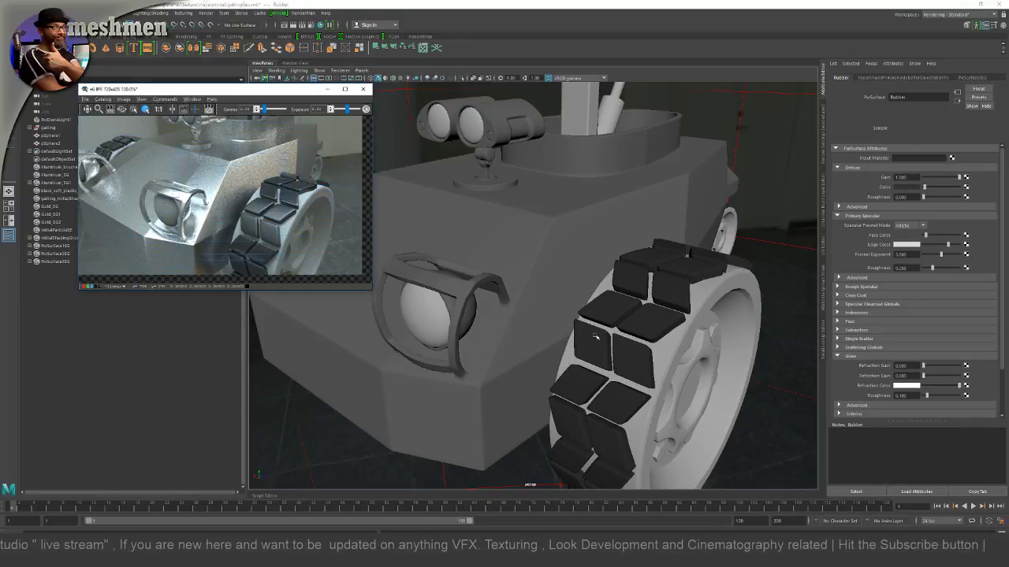
click(268, 232)
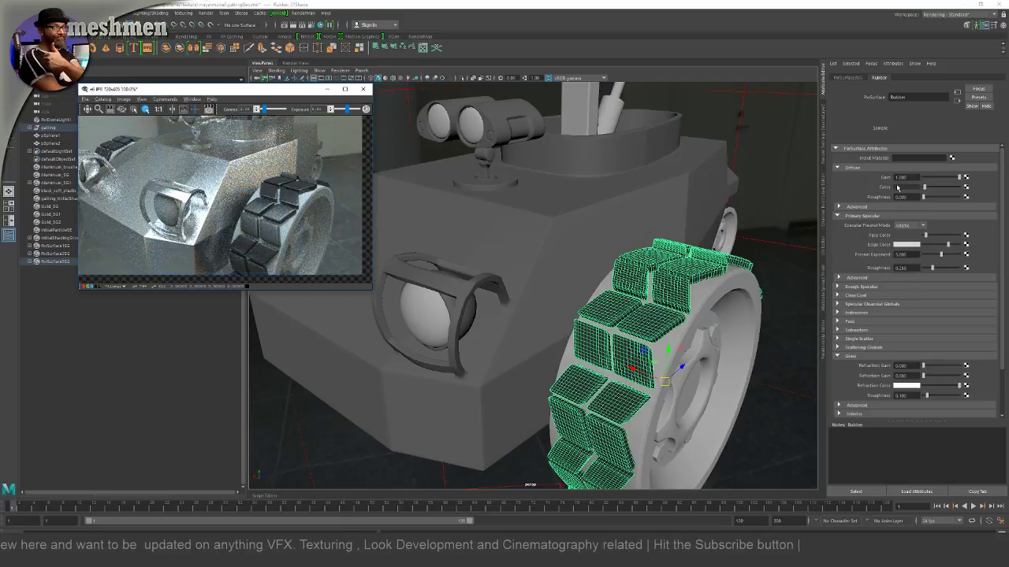
mouse_move(947, 246)
mouse_down()
mouse_move(921, 238)
mouse_move(904, 251)
mouse_move(929, 243)
mouse_up()
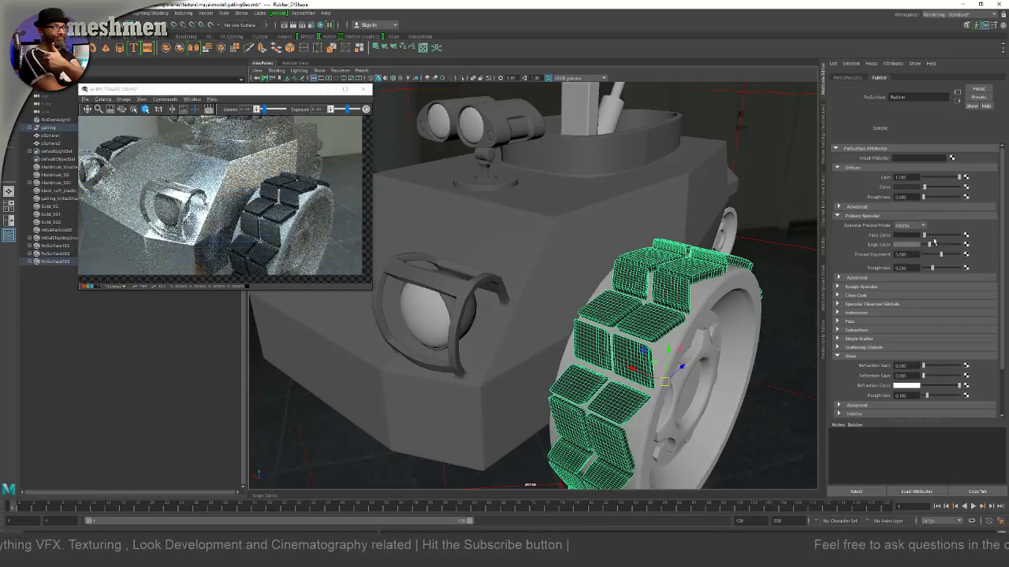
click(906, 226)
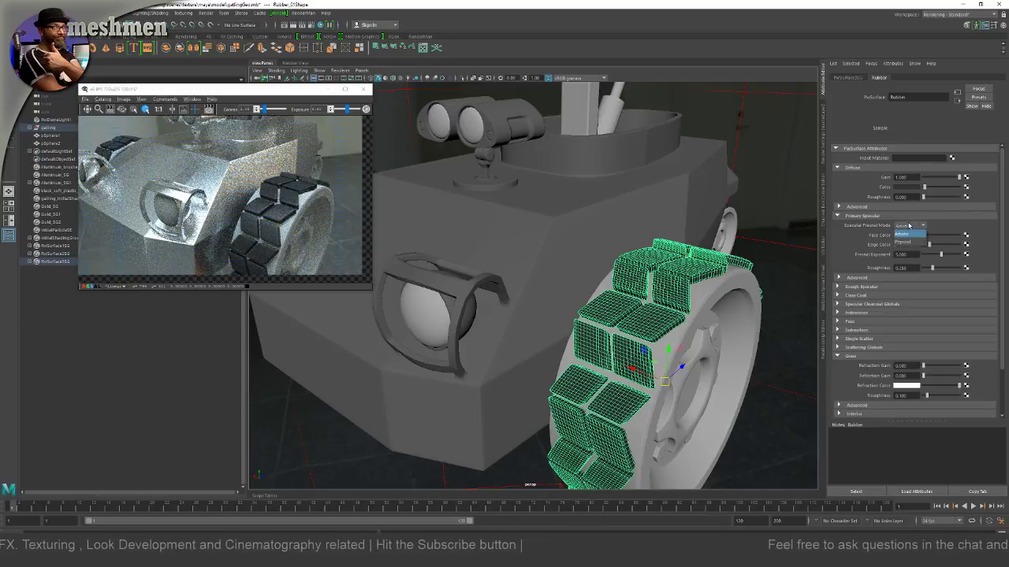
click(926, 226)
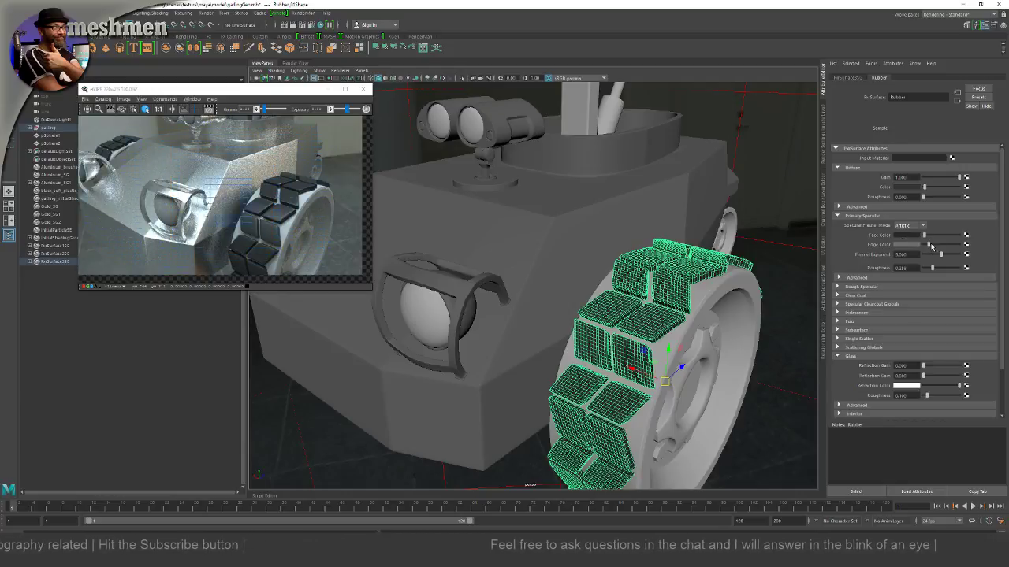
Step: Set the Rubber material's primary specular edge color to a mid grey and its specular roughness to 0.225
drag(955, 245, 960, 246)
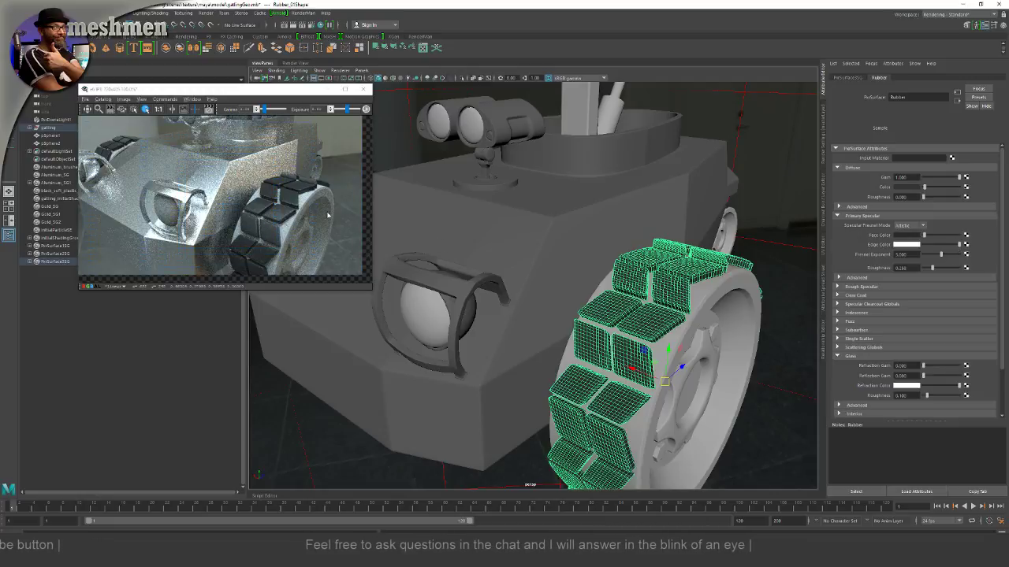
drag(960, 247, 924, 237)
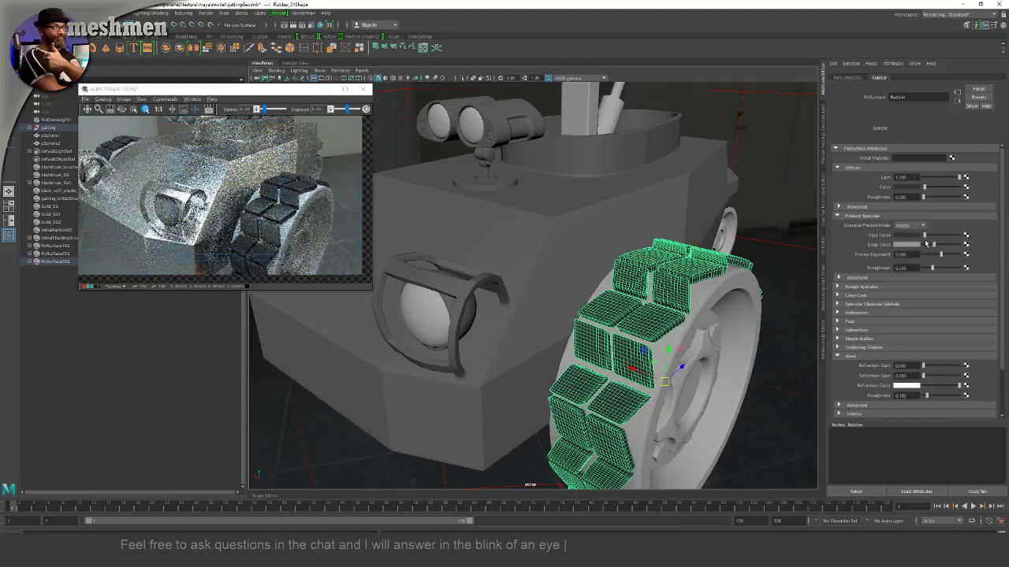
alt+drag(619, 246, 676, 251)
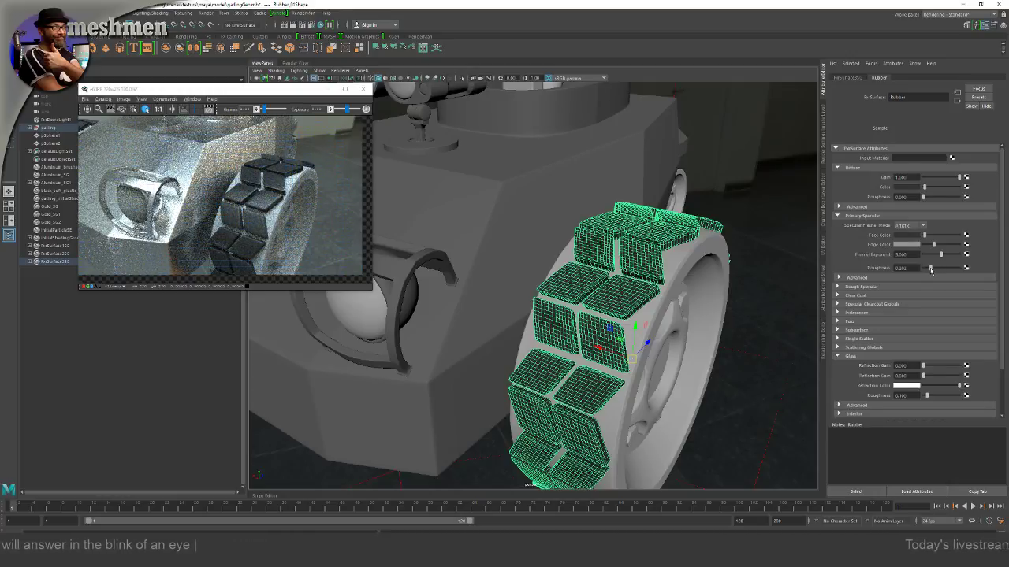
drag(931, 269, 930, 270)
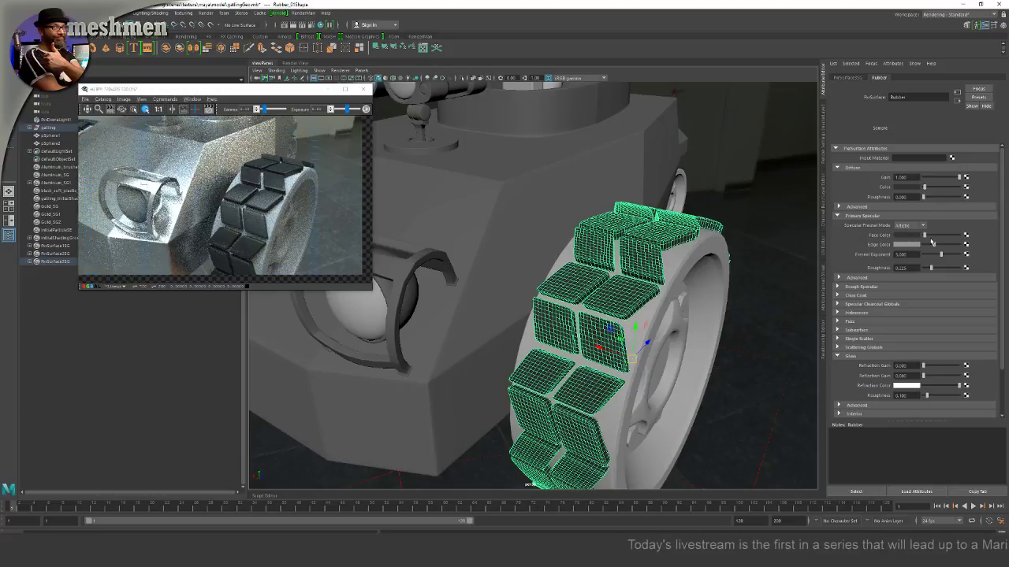
drag(935, 246, 932, 246)
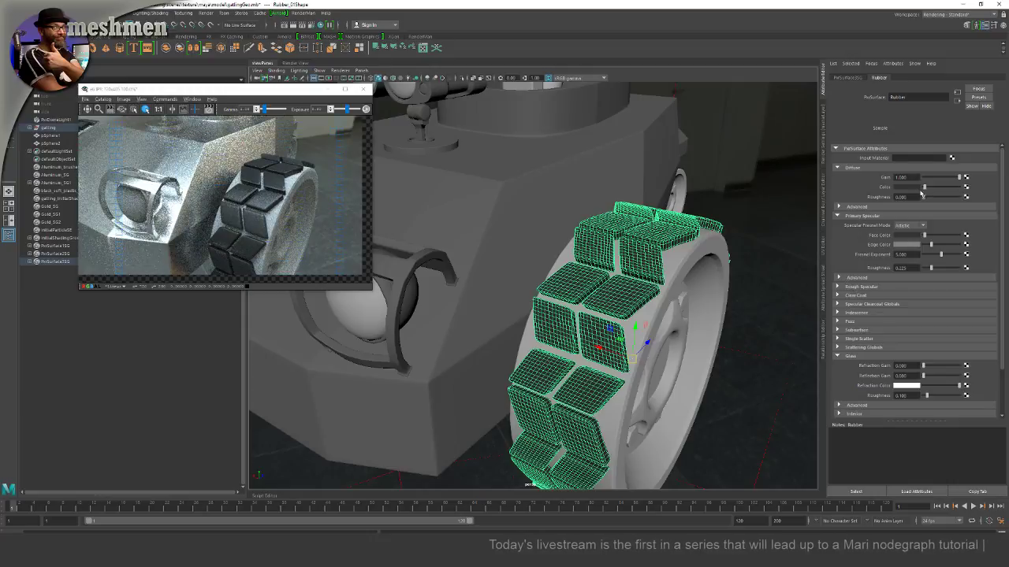
alt+drag(724, 226, 717, 225)
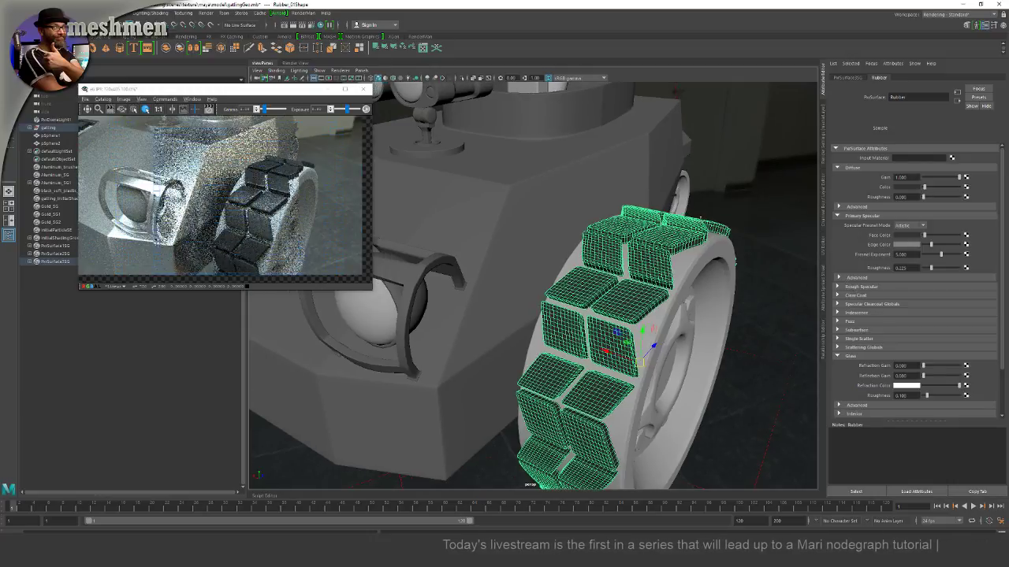
alt+drag(552, 261, 564, 266)
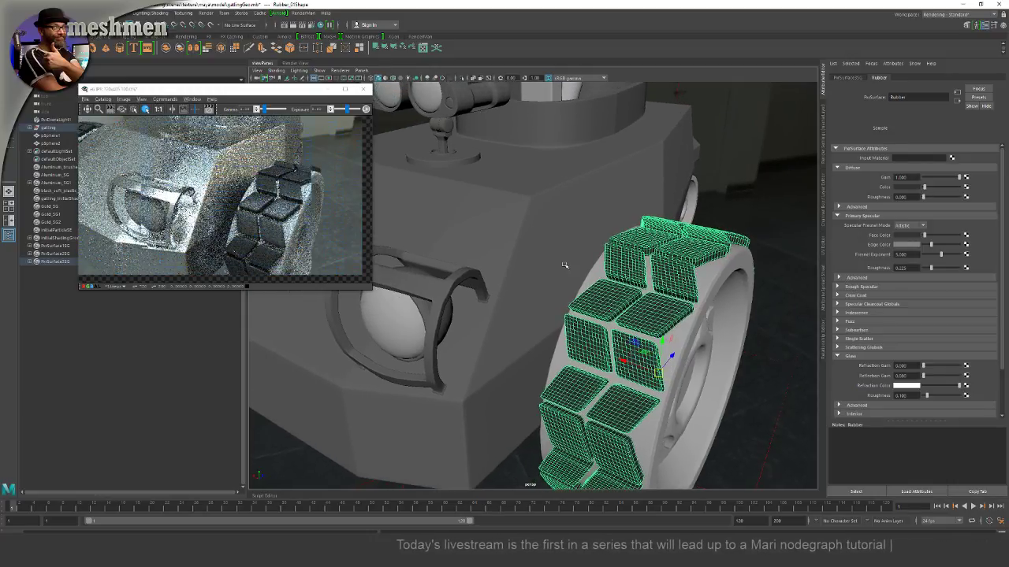
Step: Select the vehicle's painted metal body with the vehicle in view, and reposition the IPR render window over the viewport's edge
click(221, 88)
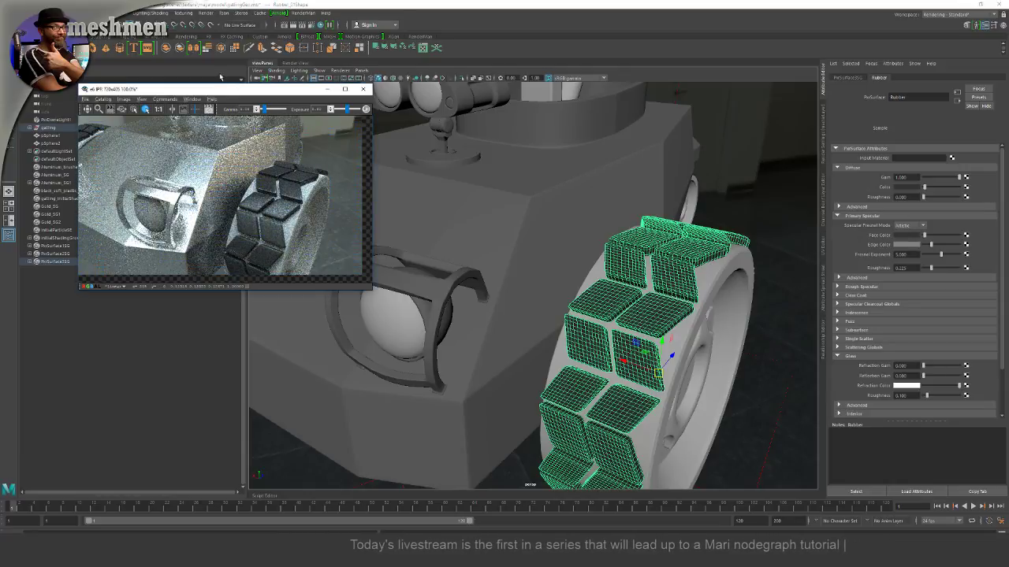
drag(228, 92, 231, 114)
click(473, 198)
alt+drag(473, 197, 574, 215)
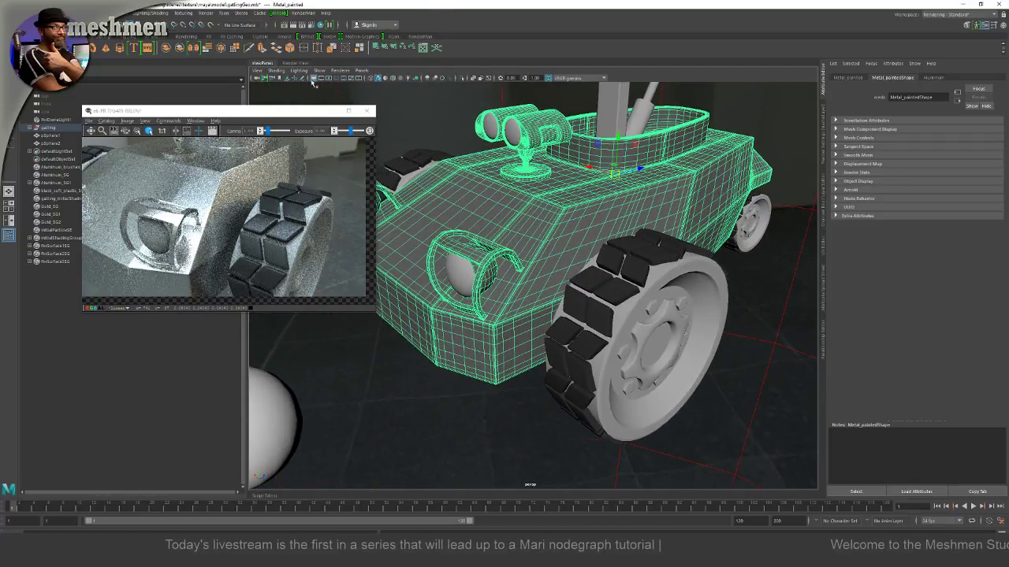
drag(287, 115, 327, 126)
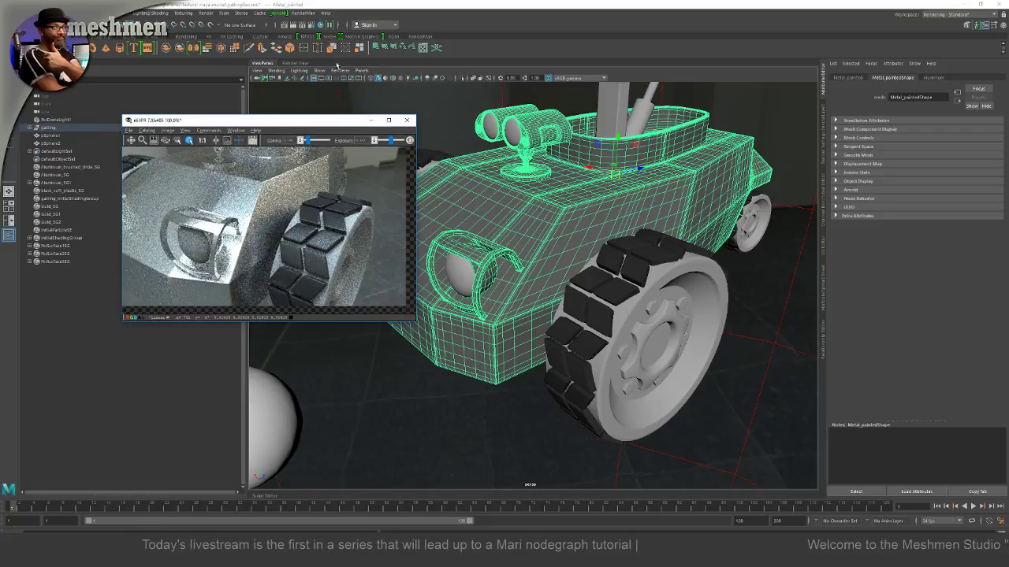
Step: Open the Hypershade, place it beside the IPR render window and select the Rubber node in the graph
click(321, 26)
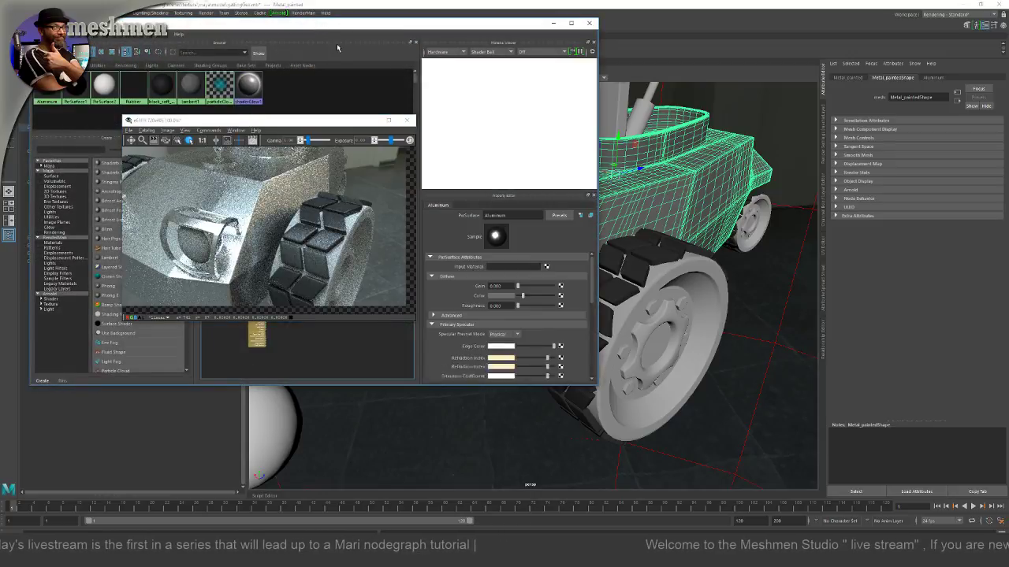
drag(353, 27, 725, 98)
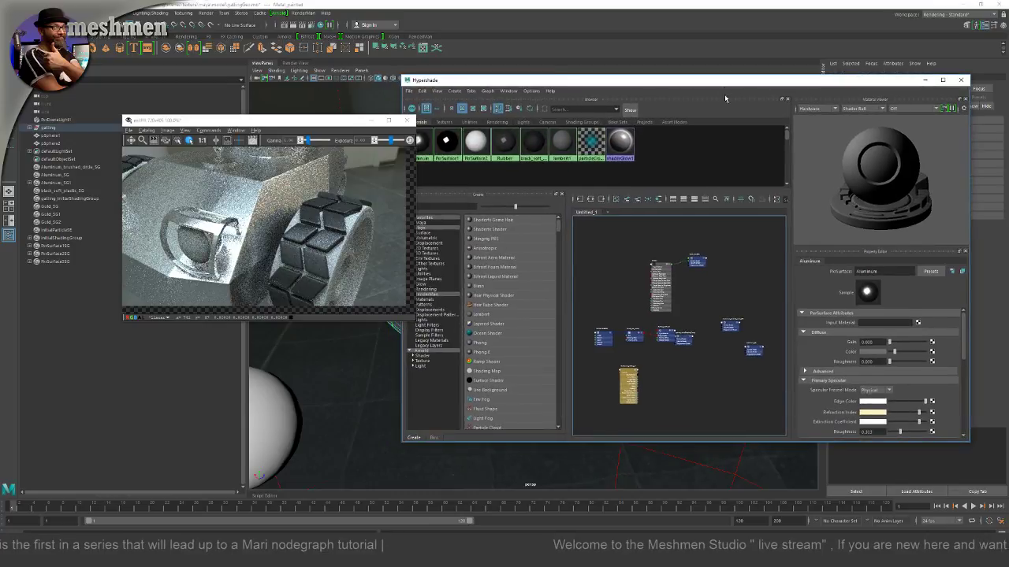
scroll(632, 289, up, 4)
middle_drag(637, 273, 629, 340)
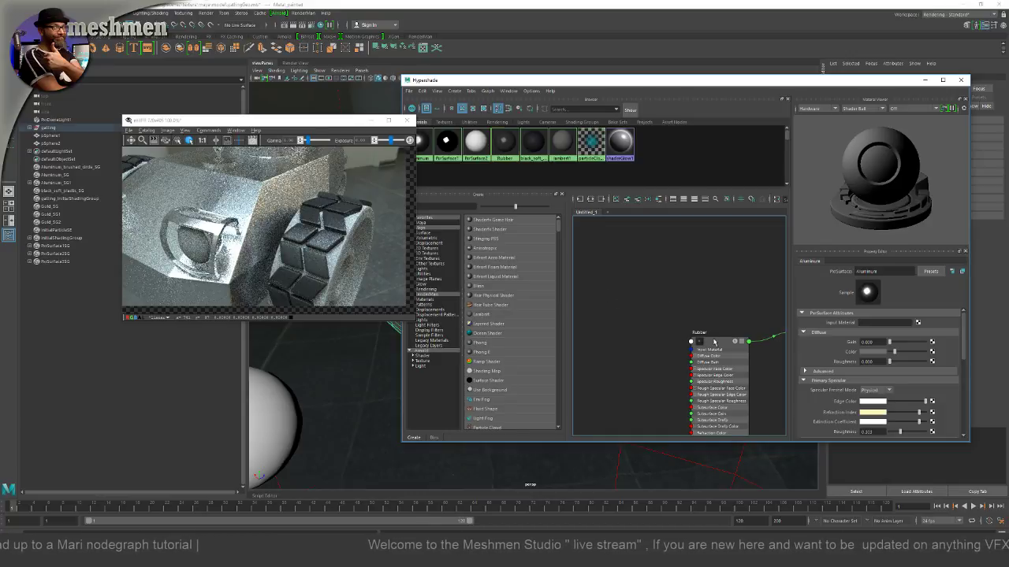
drag(714, 342, 656, 284)
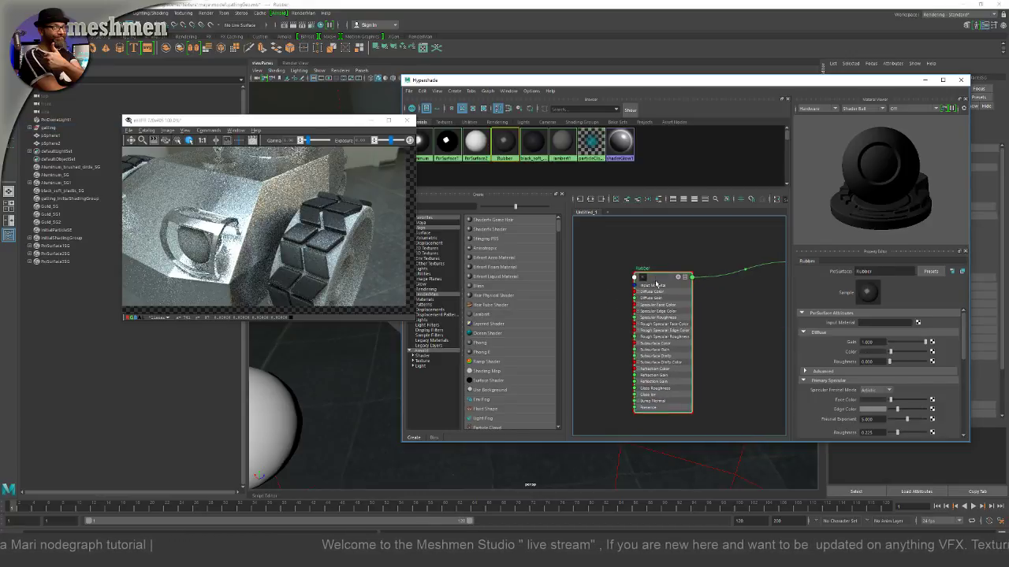
scroll(654, 260, down, 2)
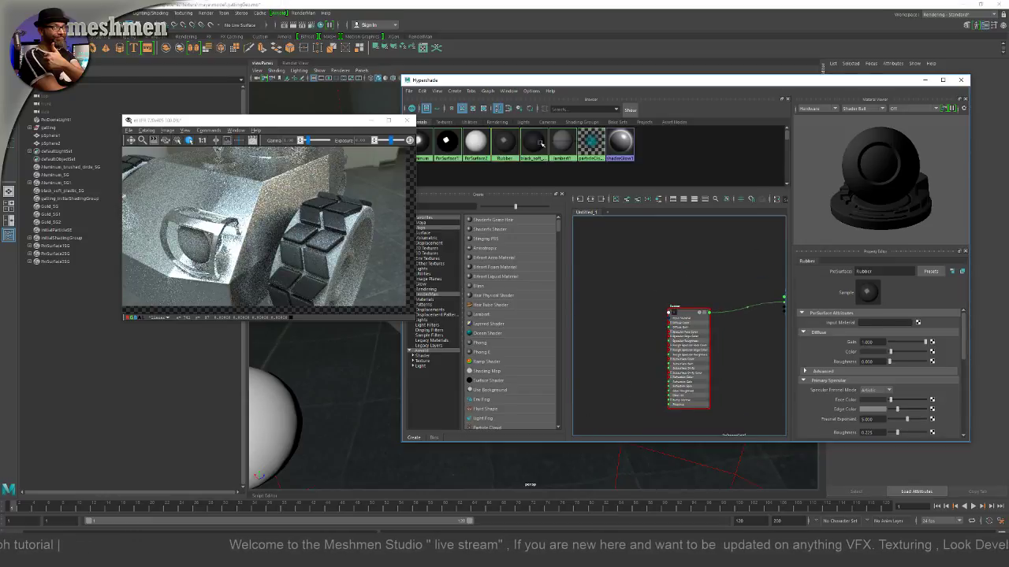
drag(544, 79, 564, 72)
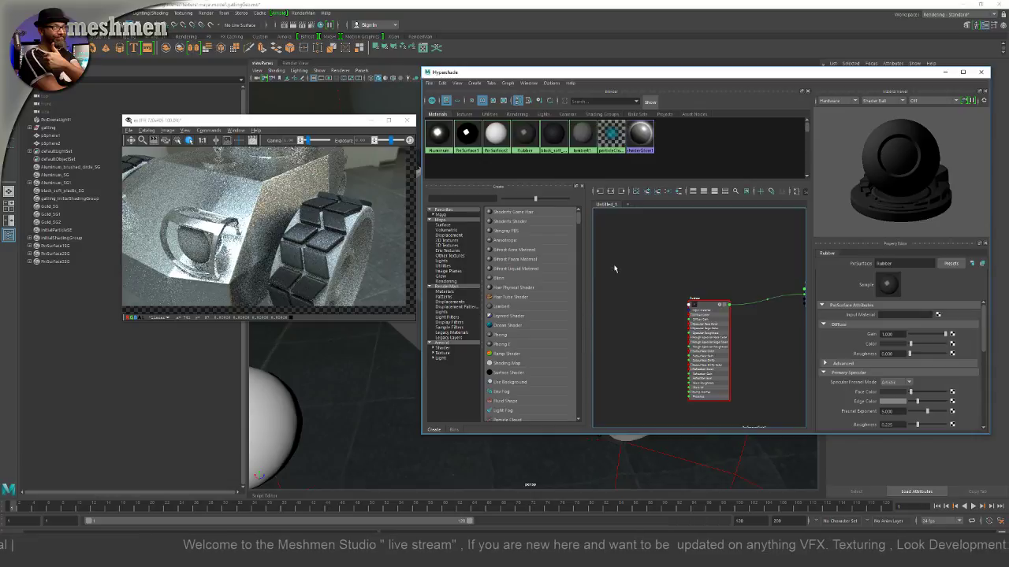
Step: List the RenderMan nodes in the Hypershade and move its window aside temporarily to select the vehicle's metal body in the viewport
click(453, 287)
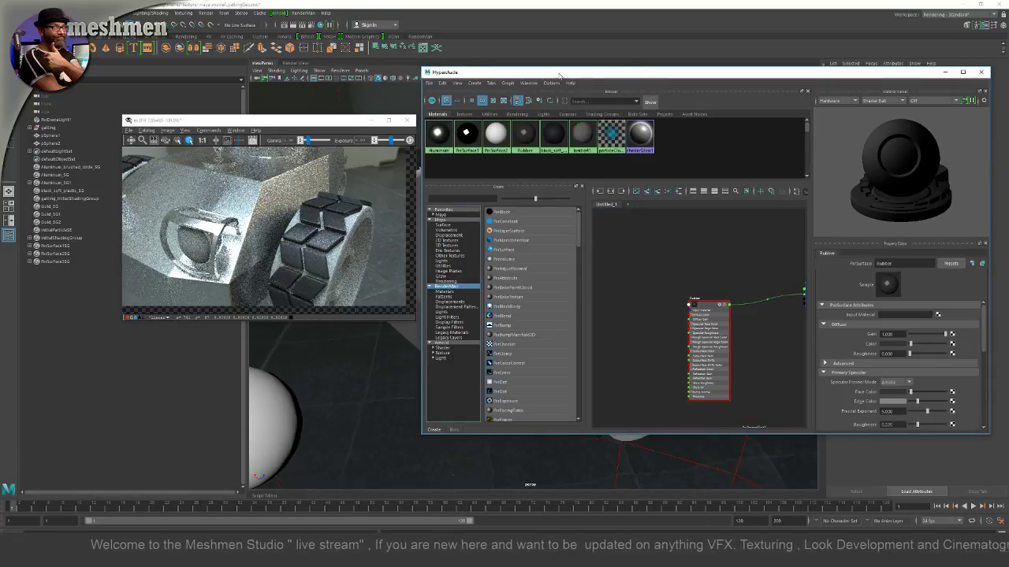
drag(552, 72, 702, 224)
mouse_move(565, 216)
alt+mouse_down()
mouse_move(538, 215)
mouse_move(580, 228)
alt+mouse_up()
click(538, 217)
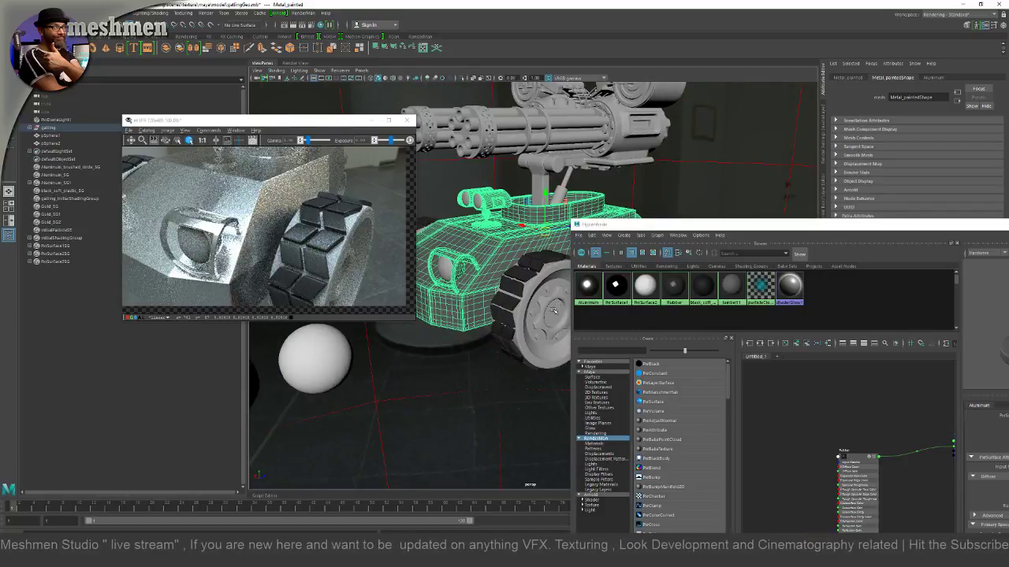
alt+drag(552, 309, 515, 284)
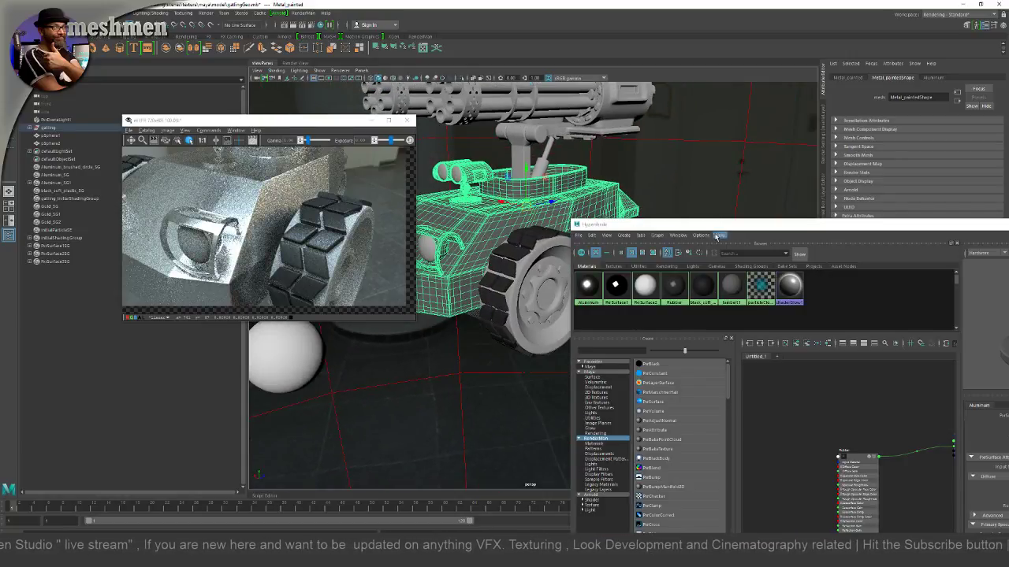
drag(726, 230, 550, 110)
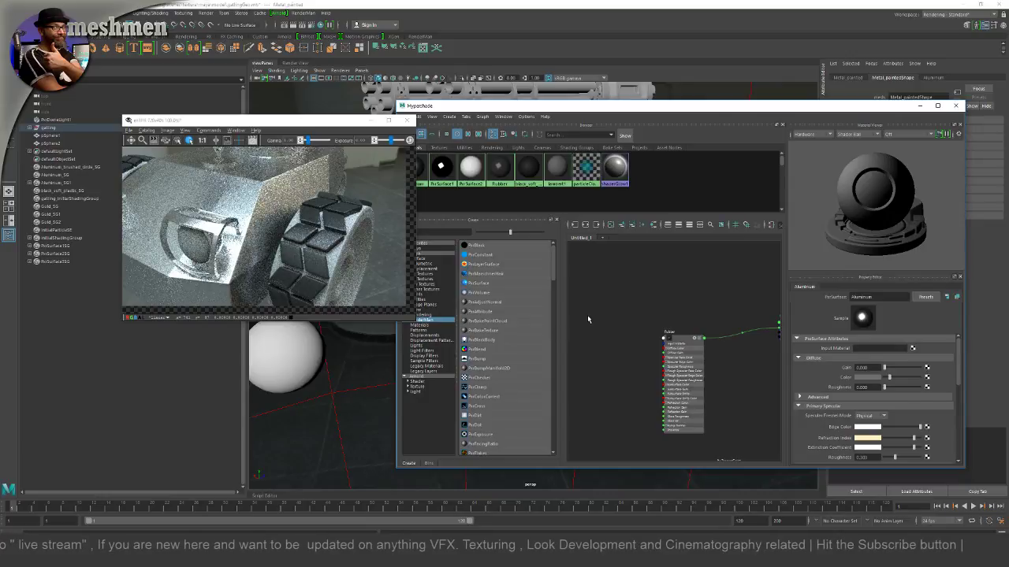
Step: Create a PxrLayerSurface material from the RenderMan materials in the Hypershade
click(426, 315)
click(427, 320)
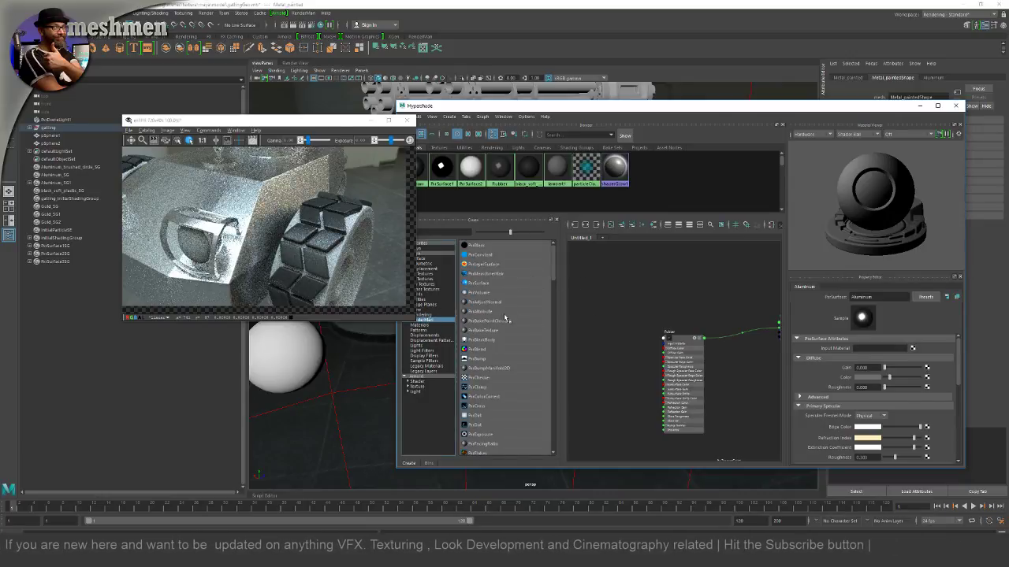
click(423, 327)
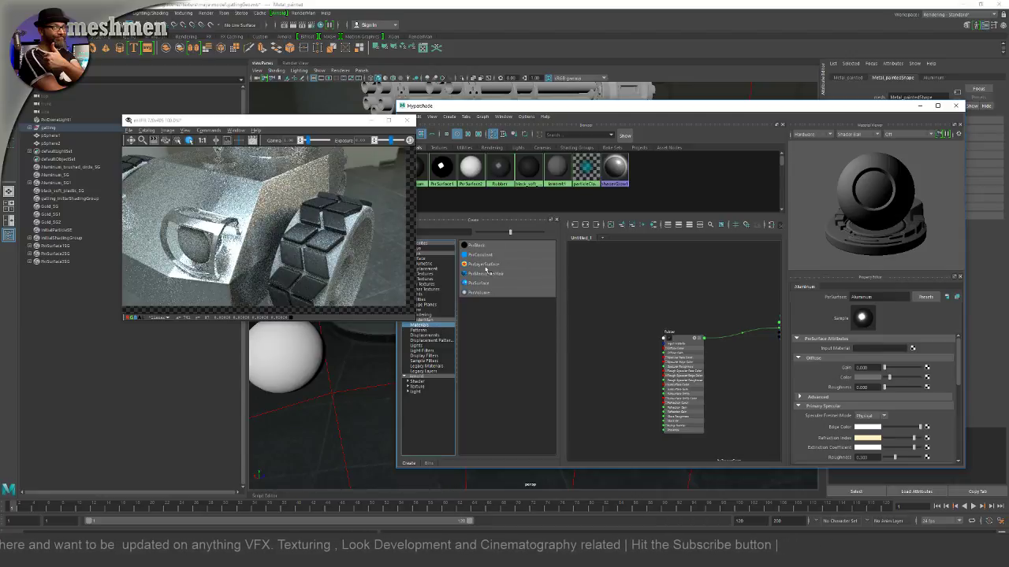
click(473, 265)
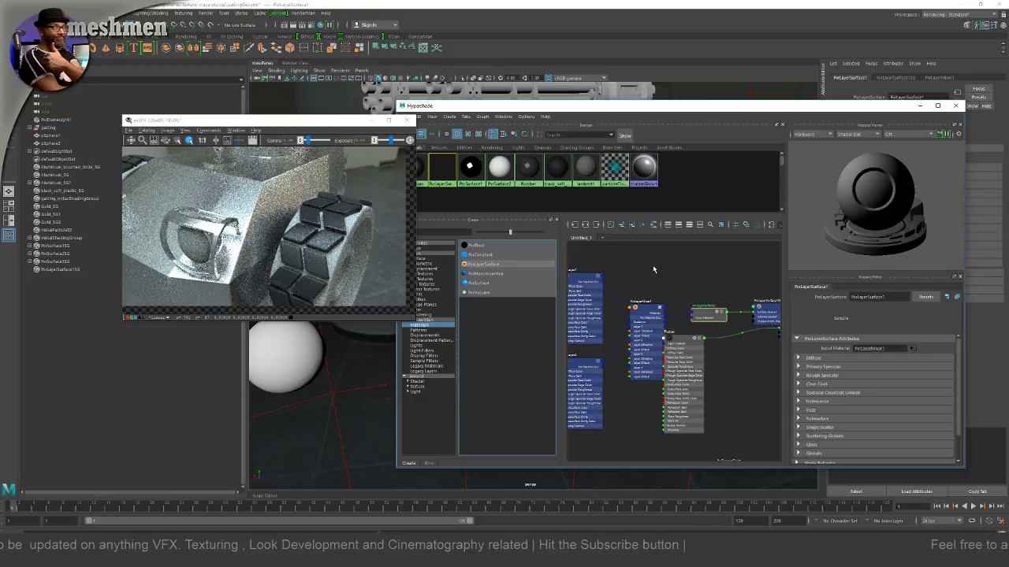
Step: Rename the new PxrLayerSurface node as BodyMetal in the graph
click(708, 313)
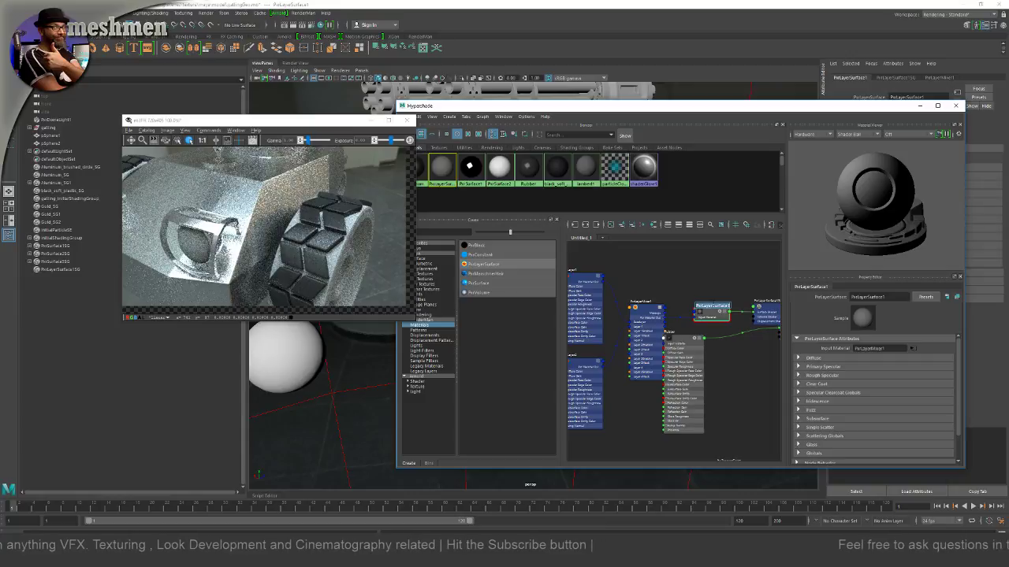
double_click(711, 306)
text(BuckleMetal)
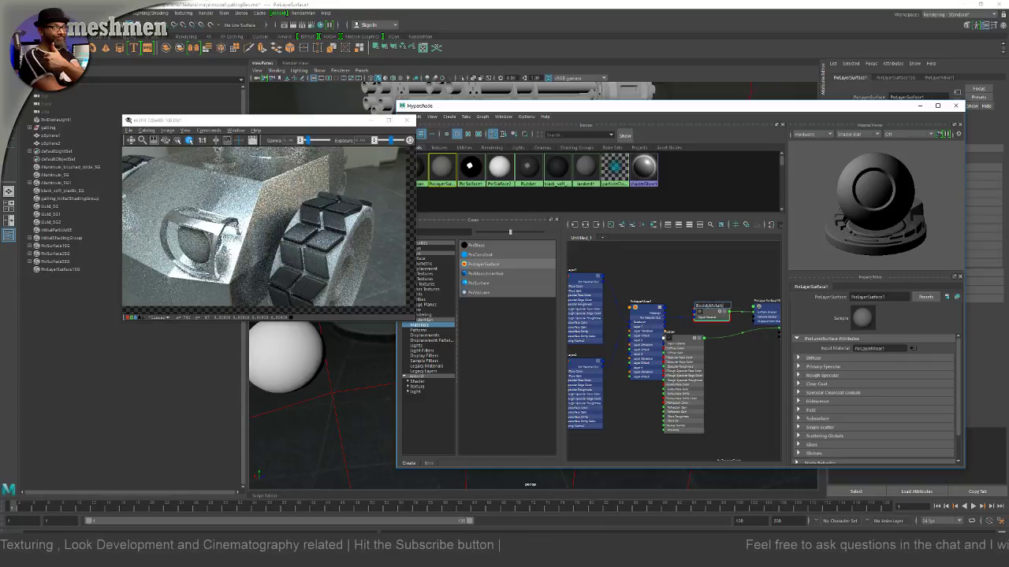
text(lic)
key(Return)
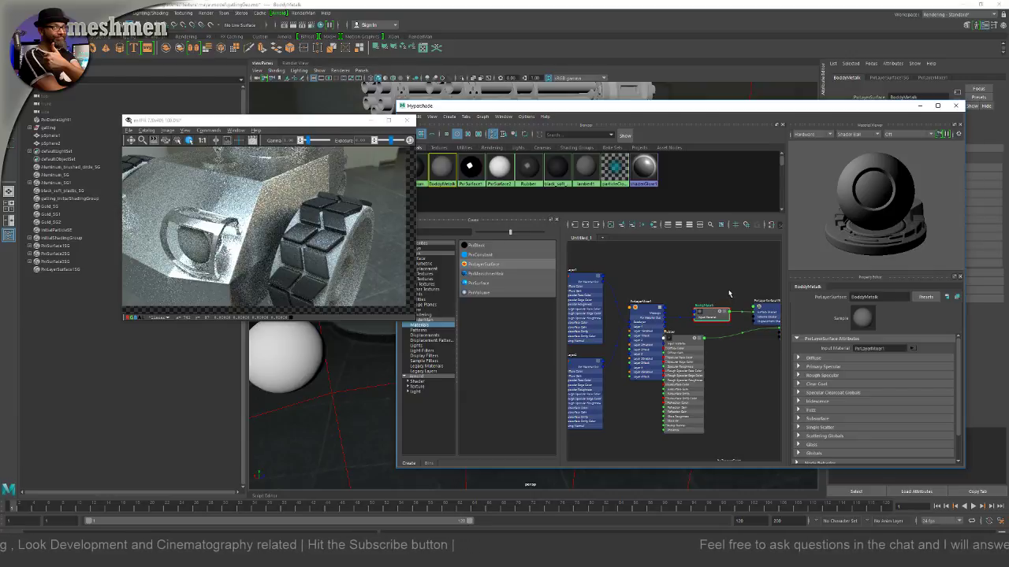
key(f)
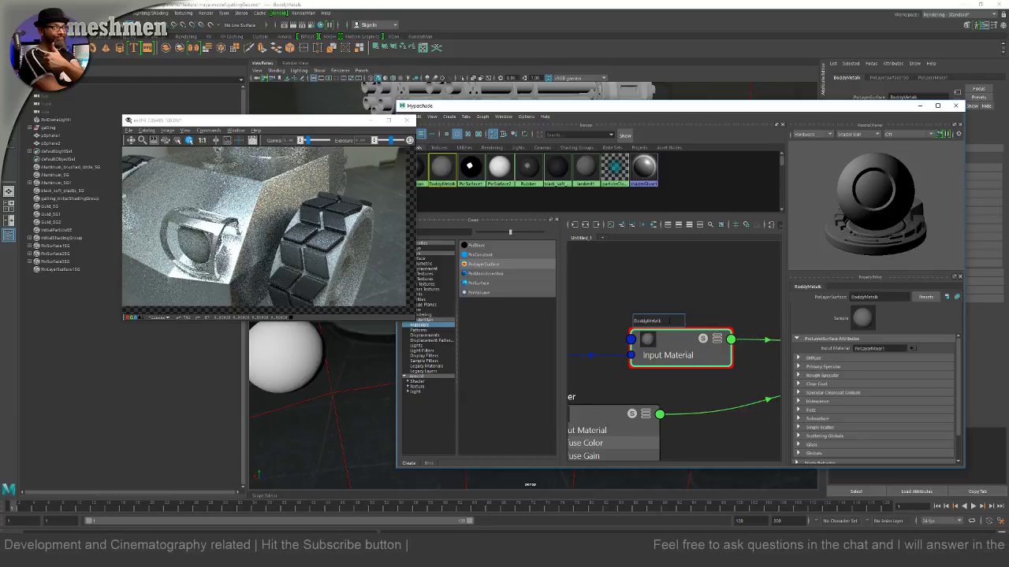
key(Return)
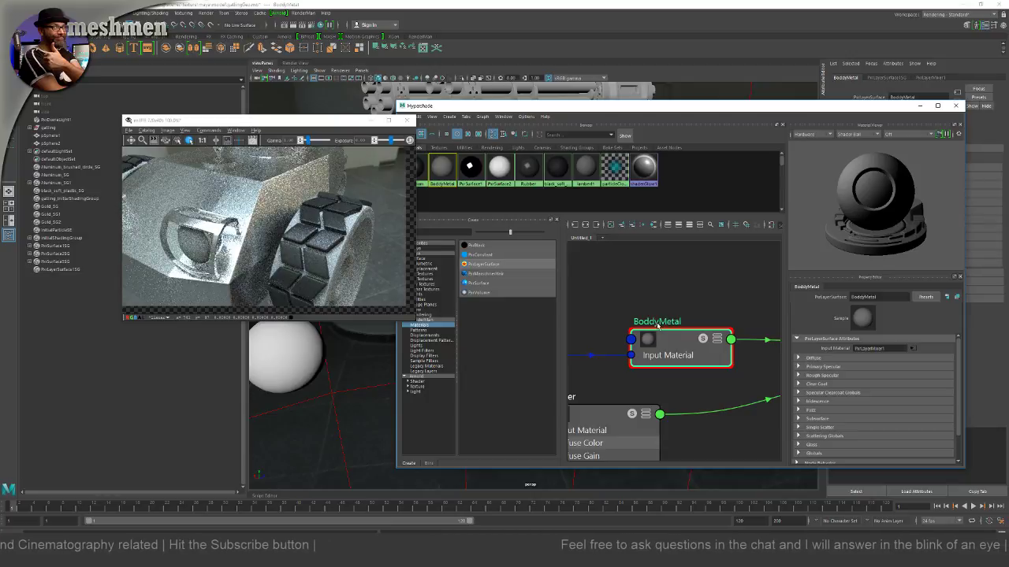
double_click(657, 323)
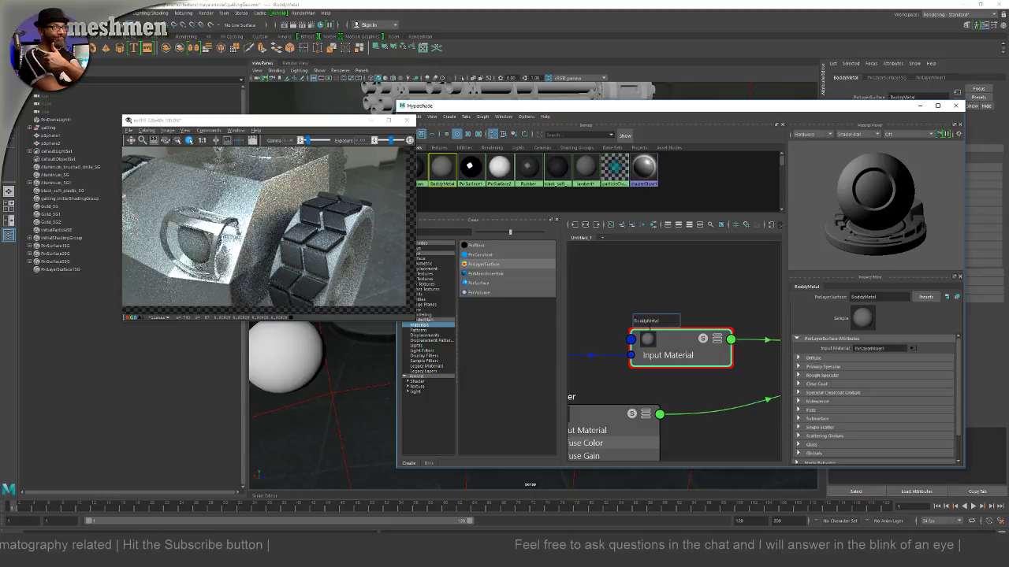
text(BodyMetal)
key(Return)
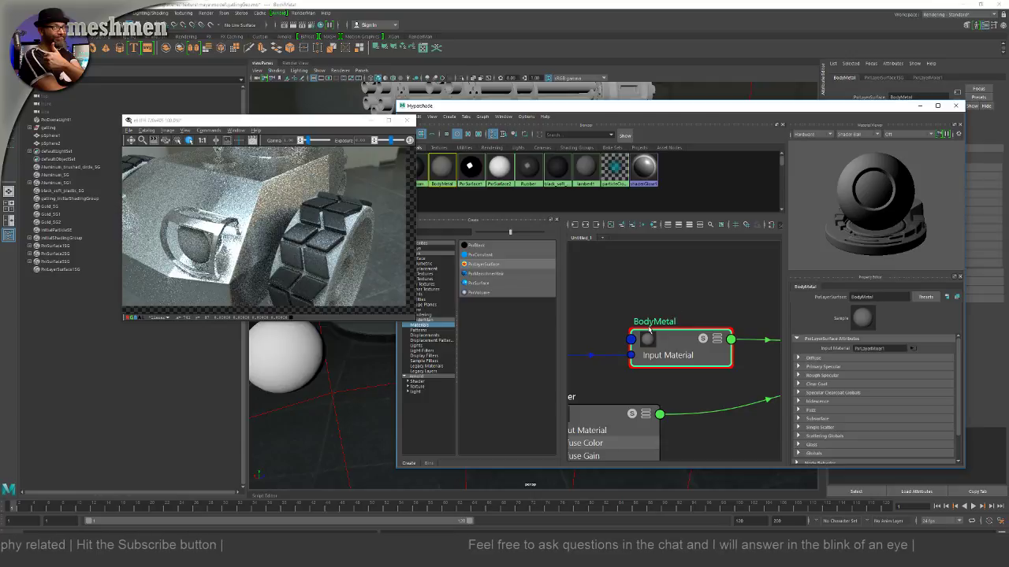
Step: Arrange the BodyMetal node beside its connected PxrLayerMixer node in the graph, leaving BodyMetal selected
drag(644, 338, 669, 333)
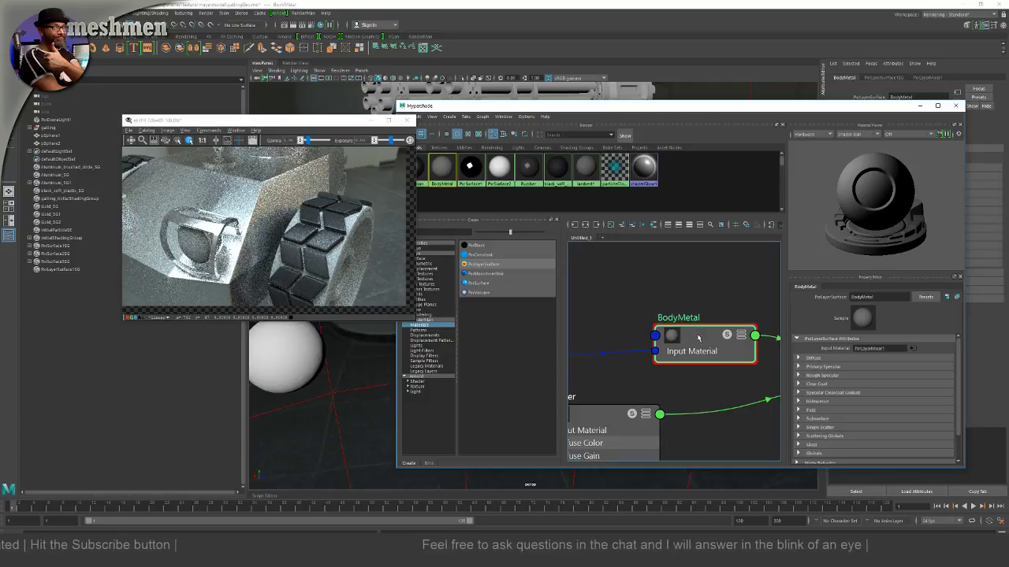
scroll(668, 314, down, 4)
alt+middle_drag(666, 302, 648, 298)
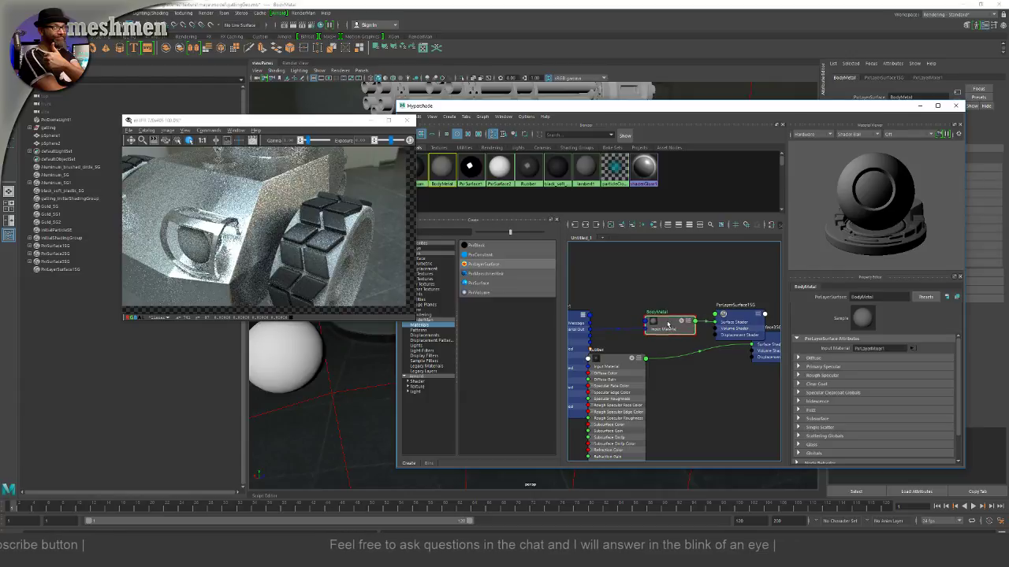
alt+middle_drag(579, 323, 653, 314)
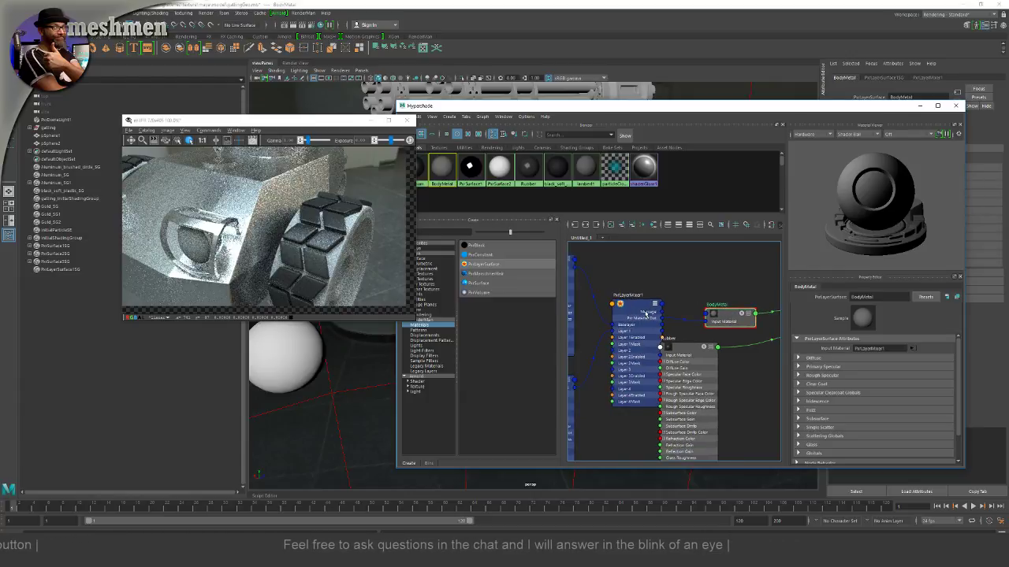
drag(652, 311, 639, 302)
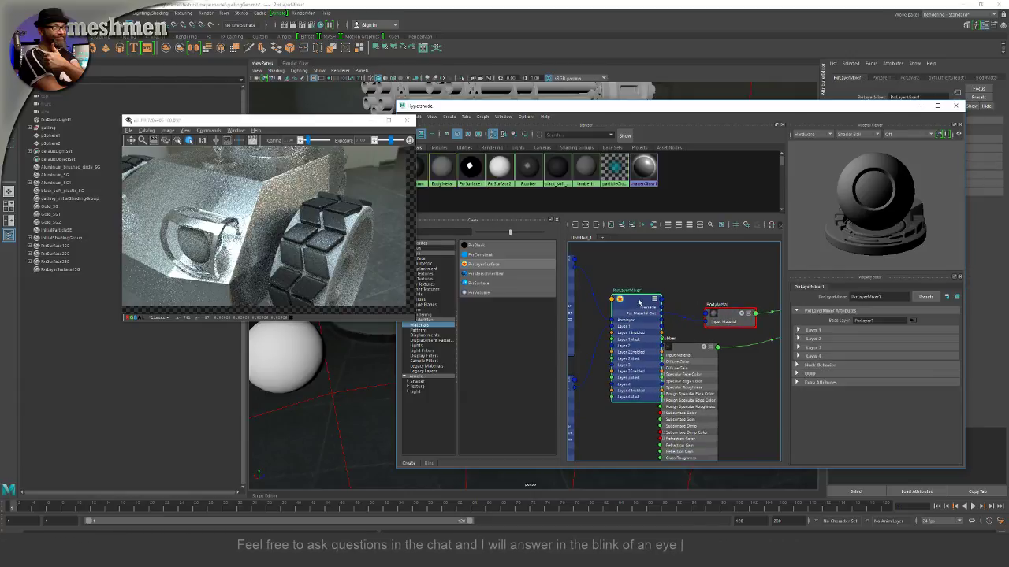
mouse_move(709, 305)
mouse_down()
mouse_move(697, 296)
mouse_move(714, 308)
mouse_move(694, 306)
mouse_up()
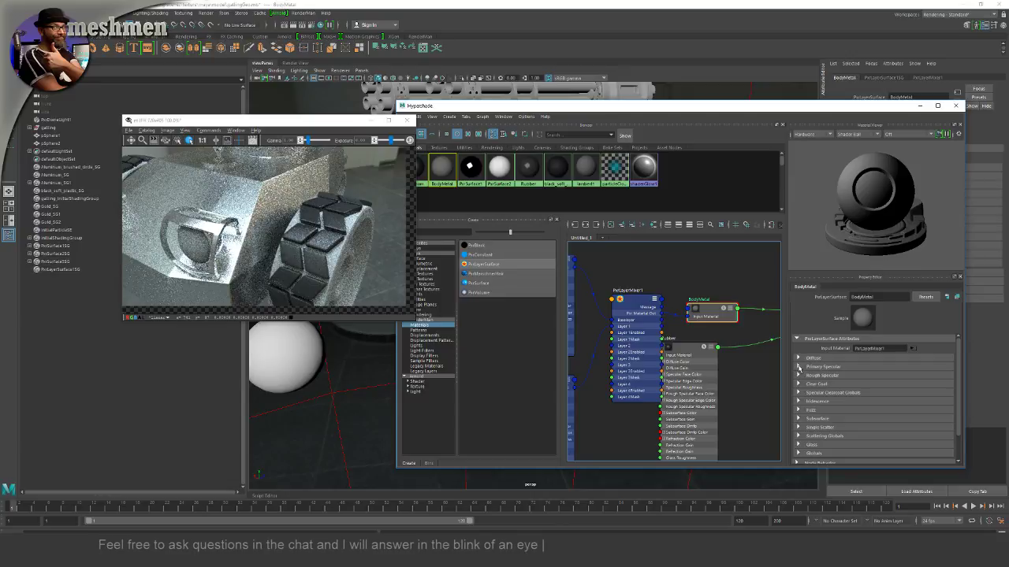
Step: Set the Specular Fresnel Mode in BodyMetal's primary specular attributes to Physical
click(799, 367)
click(871, 377)
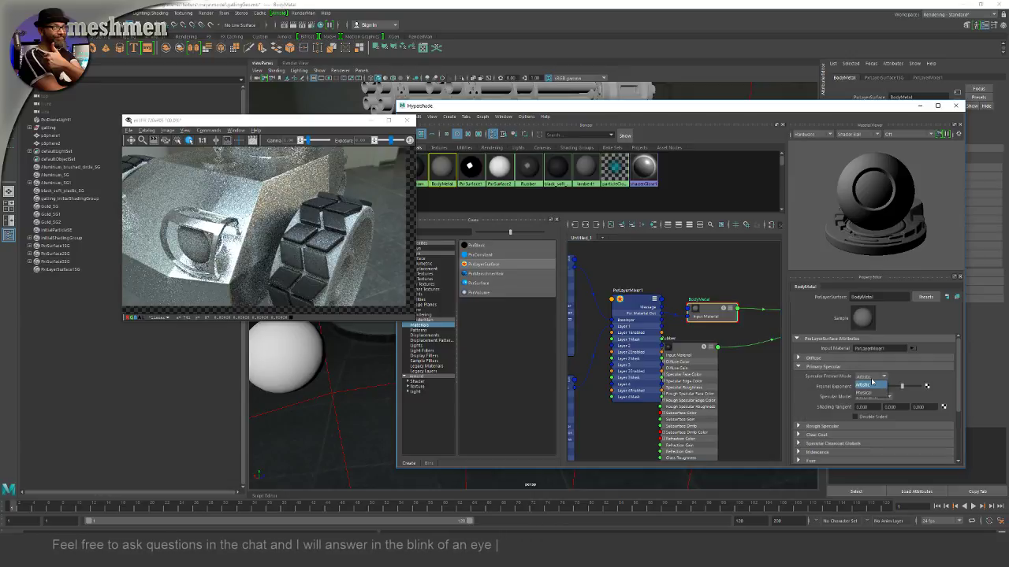
click(867, 393)
Step: Move the Rubber node down in the graph, clear of the PxrLayerMixer1 and BodyMetal nodes
click(673, 307)
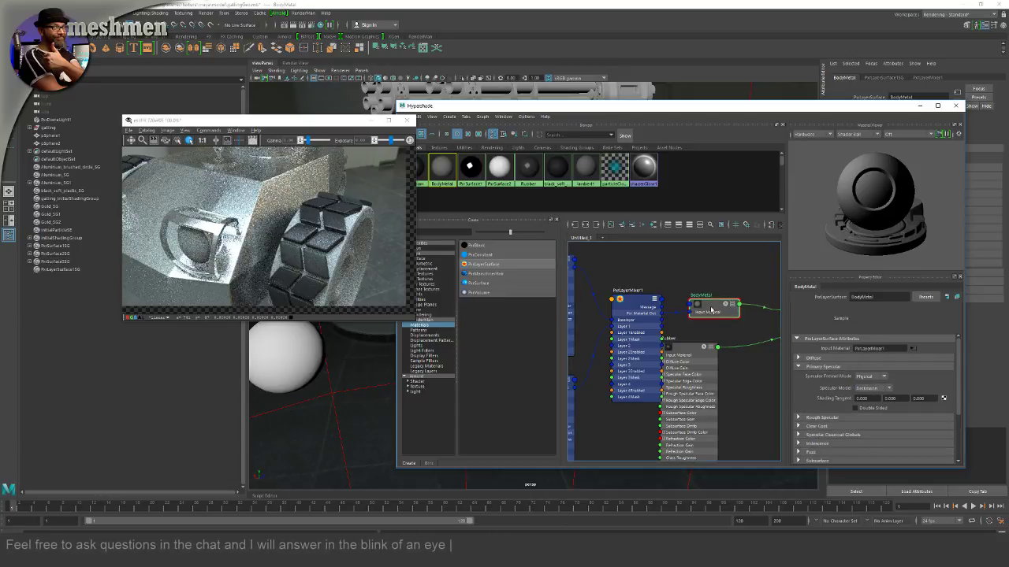
click(632, 306)
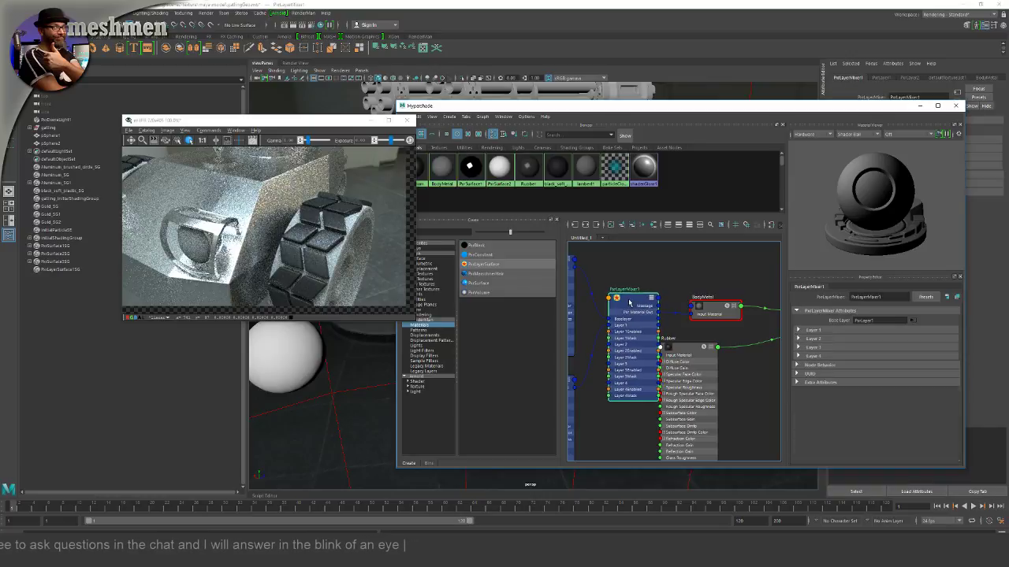
drag(685, 349, 696, 438)
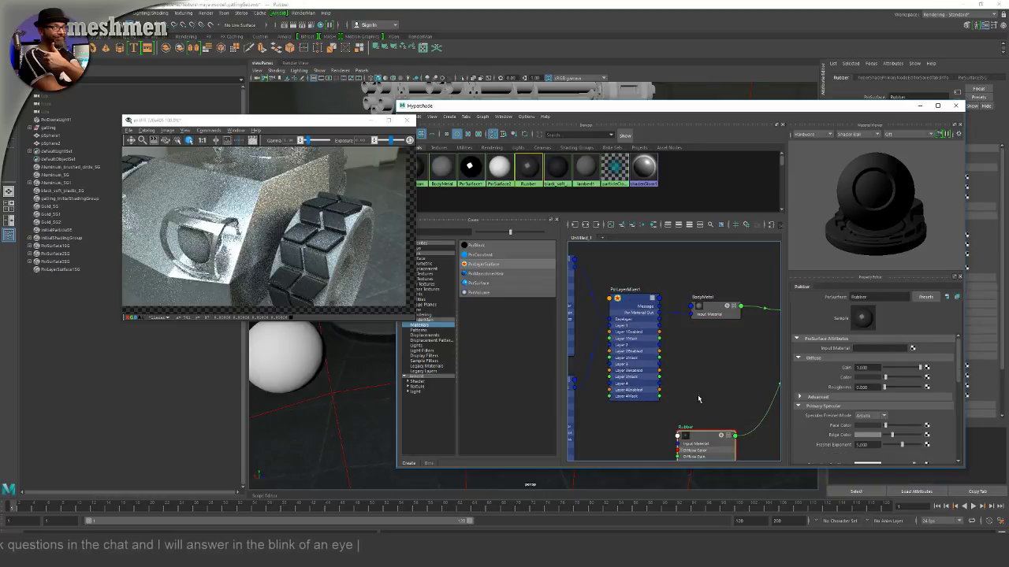
Step: Move the render window away from the Hypershade and enlarge and reposition the Hypershade window to give the graph more room
drag(540, 105, 520, 107)
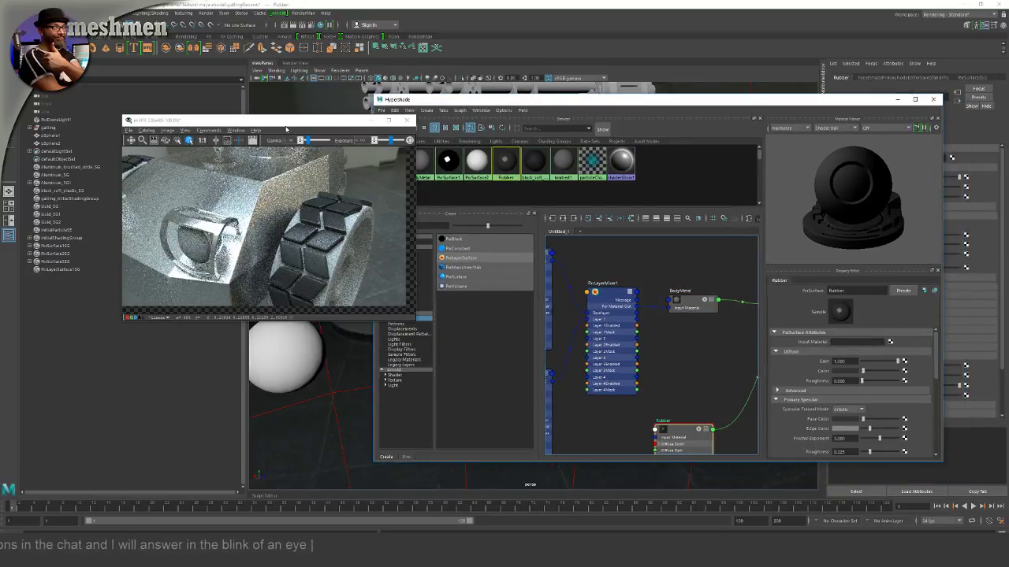
drag(286, 129, 202, 44)
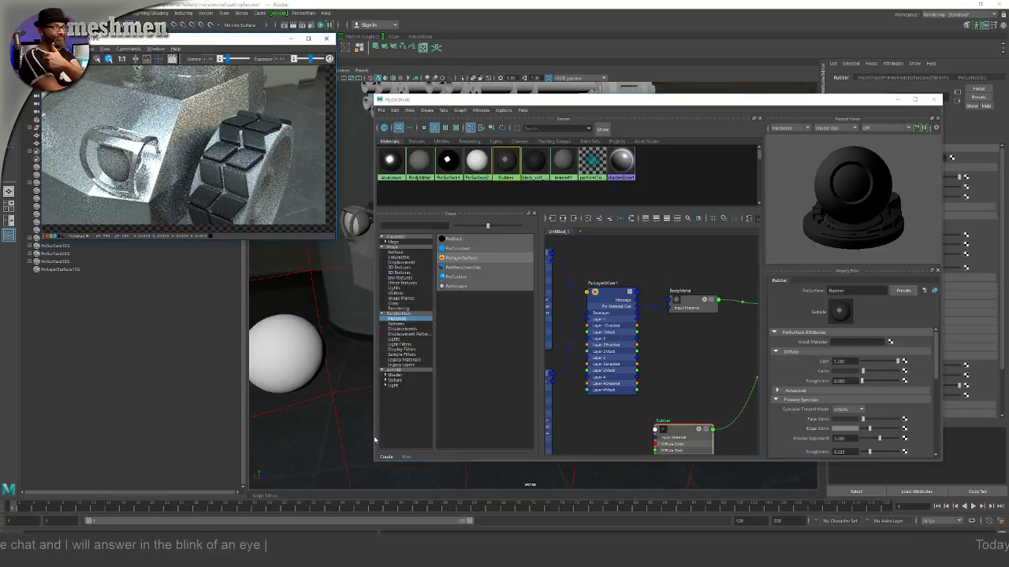
drag(373, 434, 328, 434)
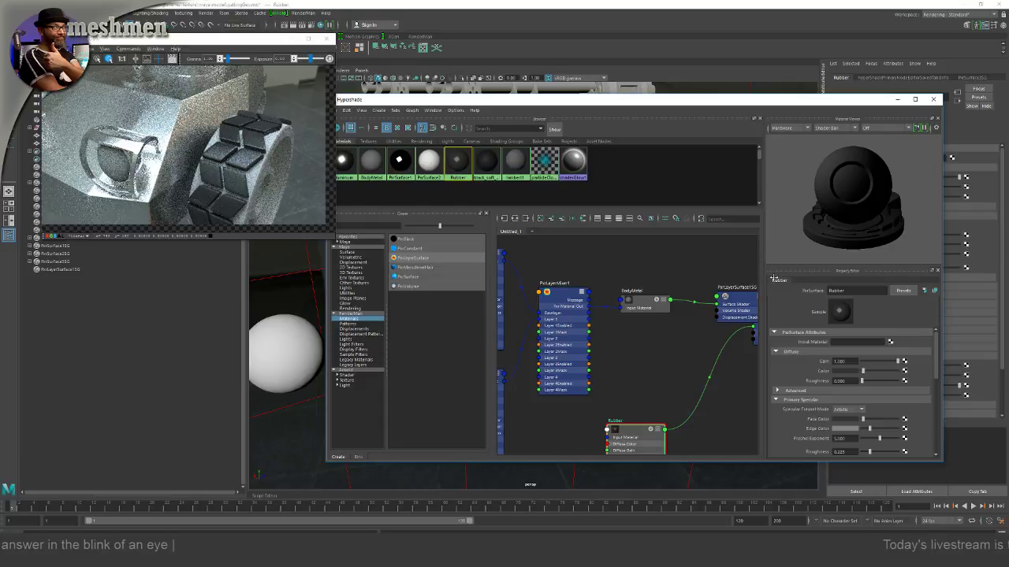
drag(577, 463, 577, 520)
drag(613, 101, 626, 27)
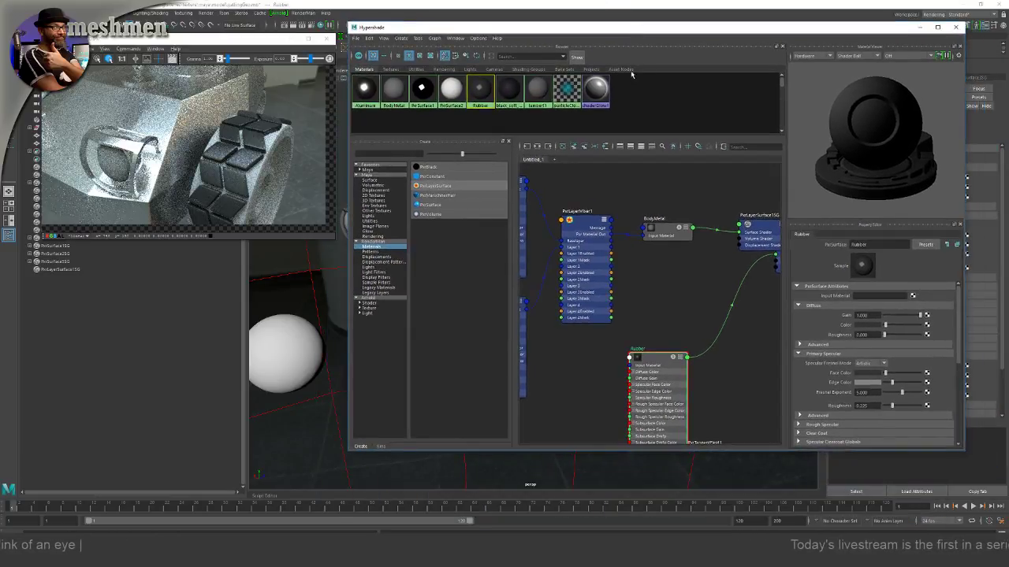
Step: Separate the BodyMetal layer network from the Rubber nodes in the graph and move Rubber's shading group down
alt+middle_drag(644, 287, 675, 303)
scroll(695, 299, down, 2)
scroll(699, 296, up, 1)
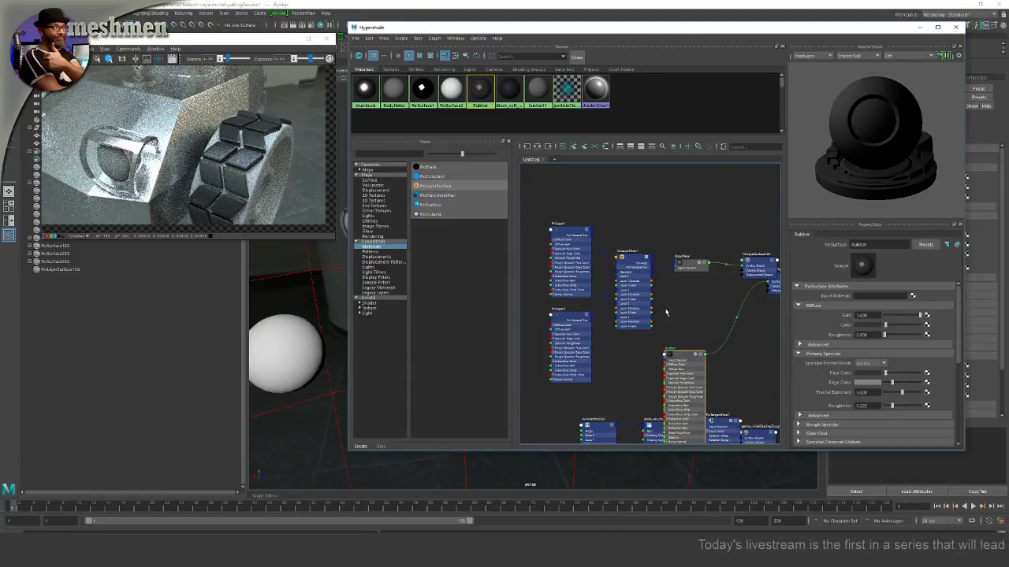
scroll(670, 280, down, 2)
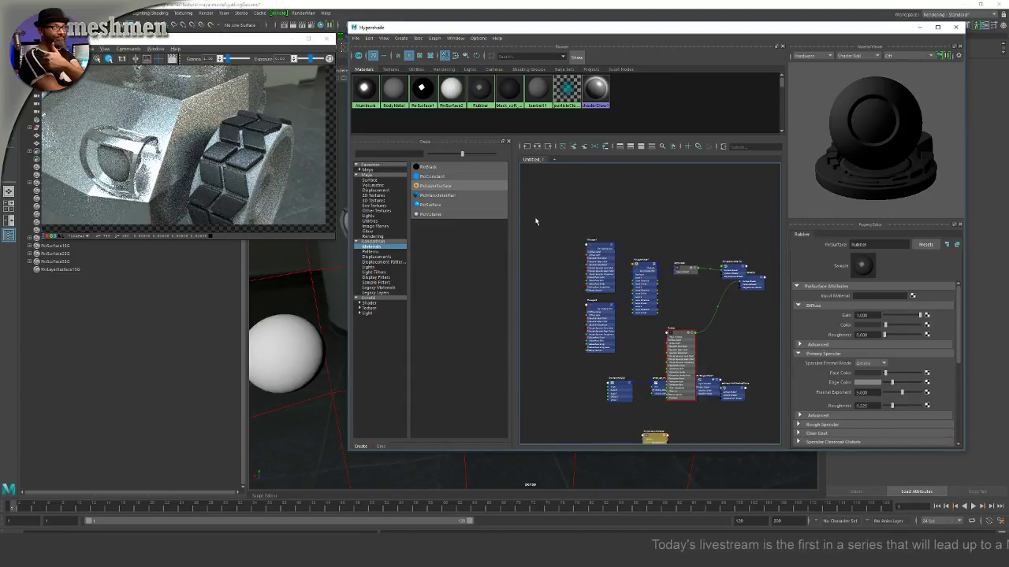
drag(535, 218, 676, 323)
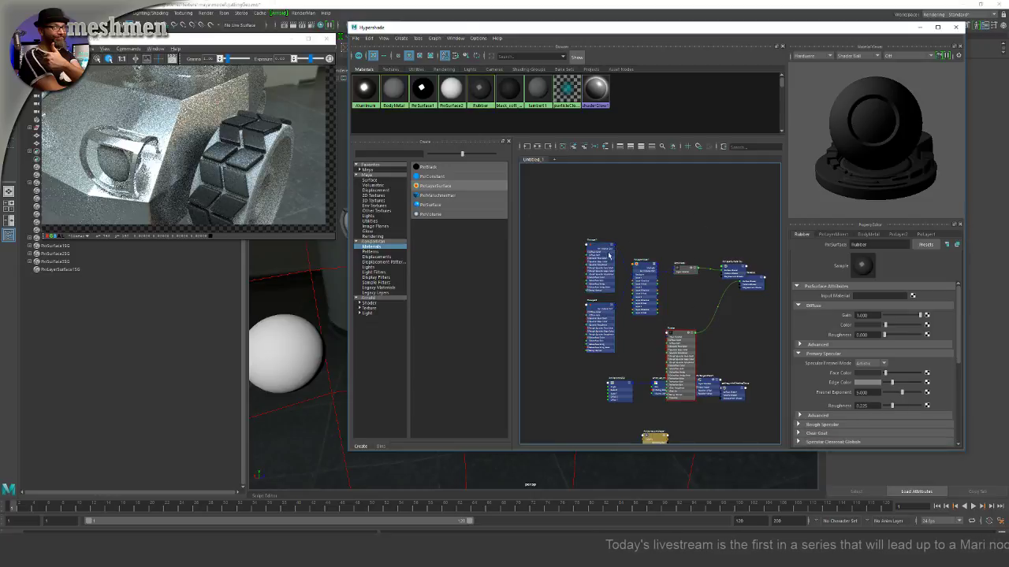
mouse_move(547, 203)
mouse_down()
mouse_move(724, 292)
mouse_move(741, 278)
mouse_move(726, 259)
mouse_move(714, 198)
mouse_up()
alt+middle_drag(698, 236, 712, 340)
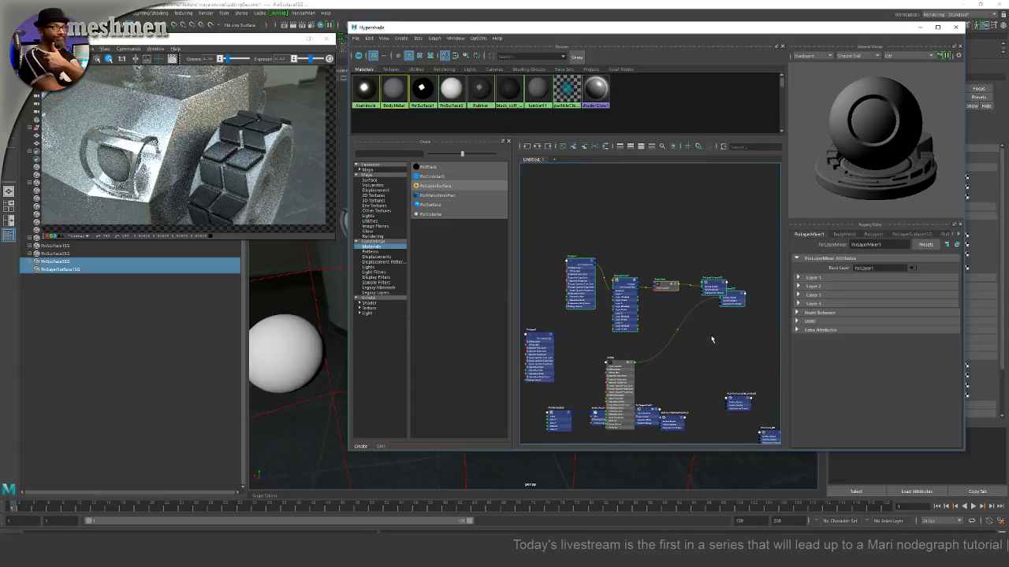
drag(733, 298, 741, 397)
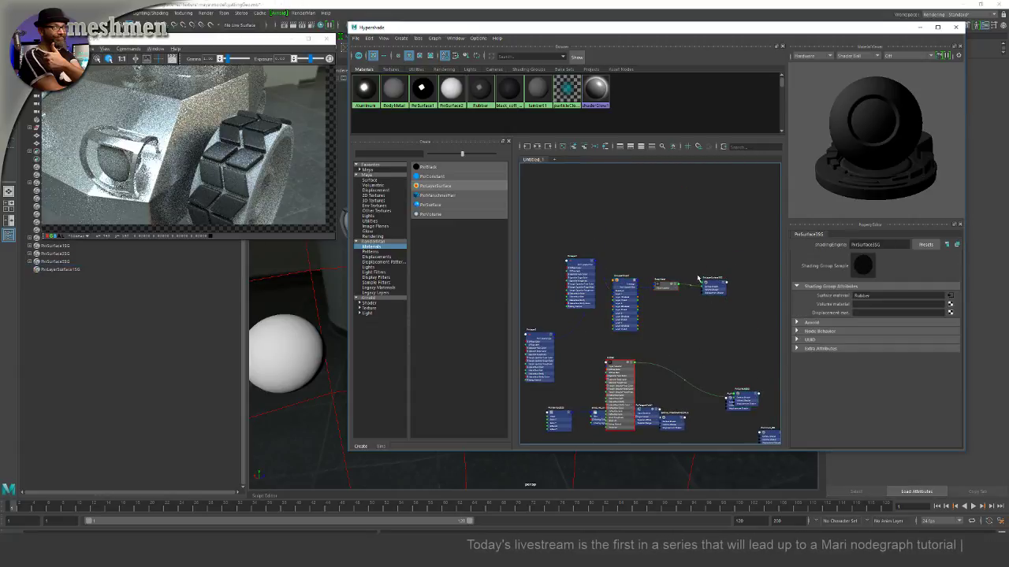
Step: Reposition the PxrLayer1 node in the graph so that it sits roughly above PxrLayer2
alt+middle_drag(571, 281, 569, 199)
mouse_move(577, 174)
mouse_down()
mouse_move(569, 198)
mouse_move(614, 307)
mouse_move(563, 186)
mouse_up()
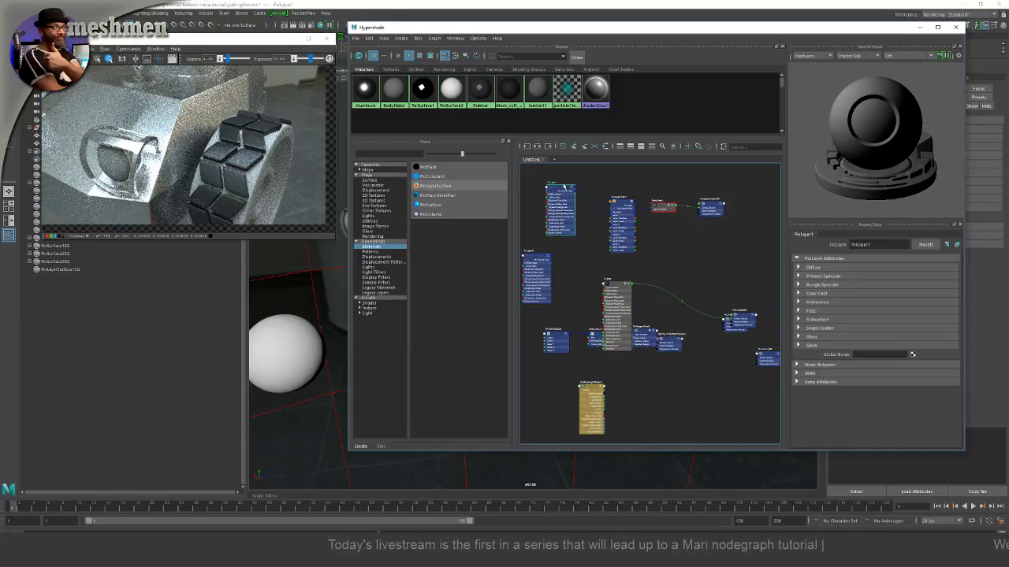
key(f)
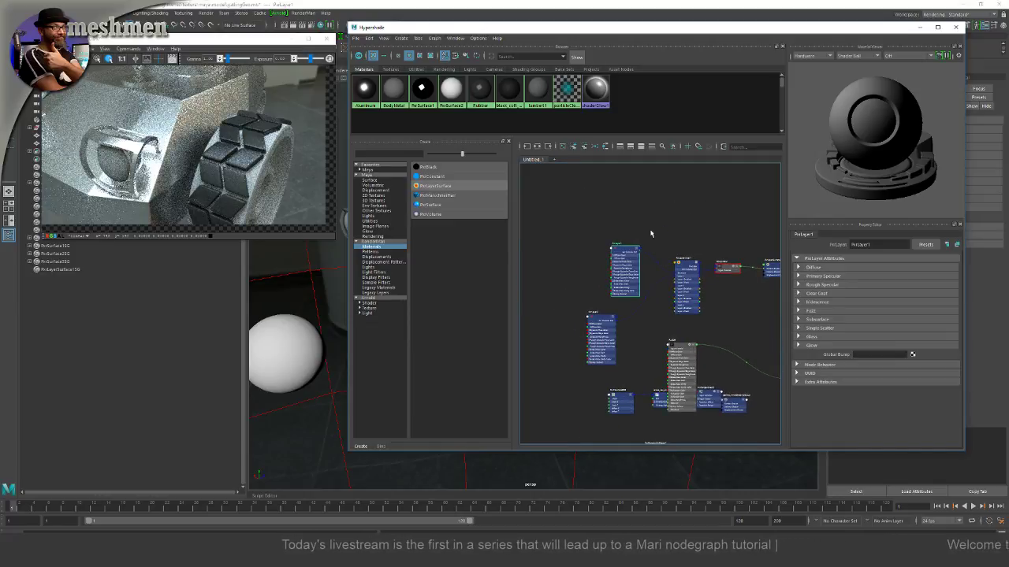
drag(611, 263, 564, 182)
alt+middle_drag(597, 245, 658, 270)
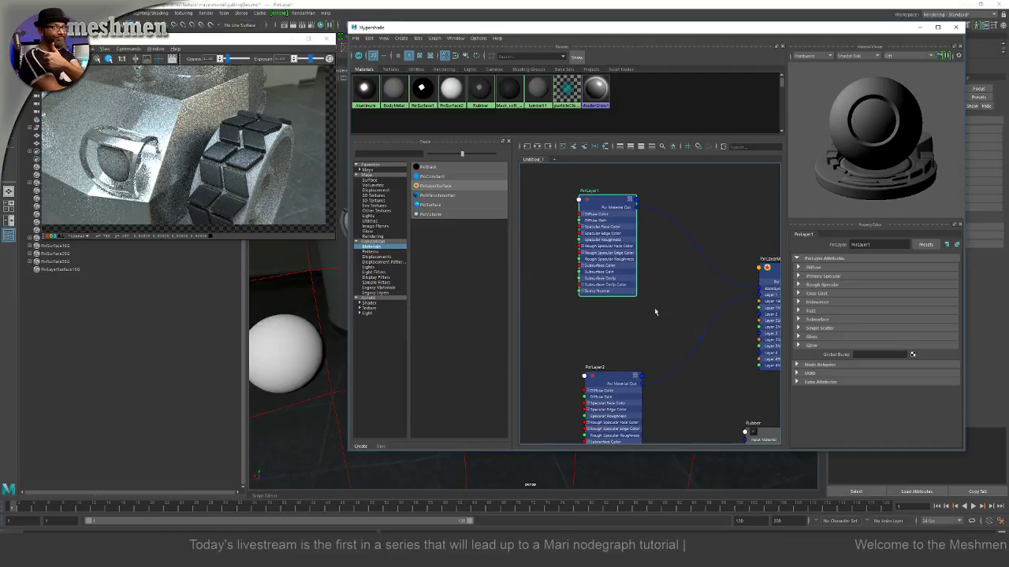
Step: Collapse the PxrLayer2, PxrLayer1, PxrLayerMixer1 and BodyMetal nodes to their compact display without attribute ports
click(628, 384)
key(1)
click(602, 207)
key(1)
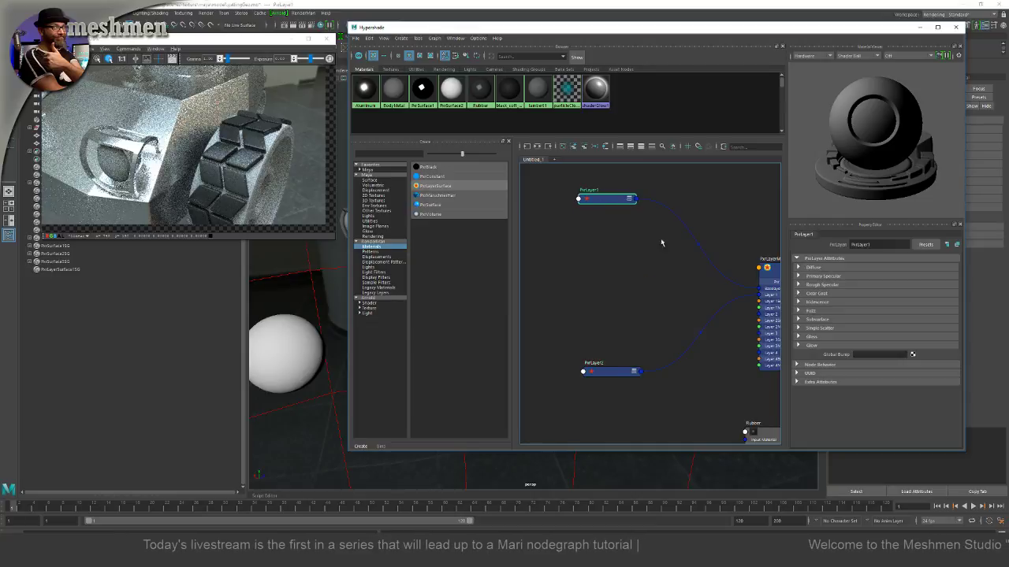
click(756, 281)
key(1)
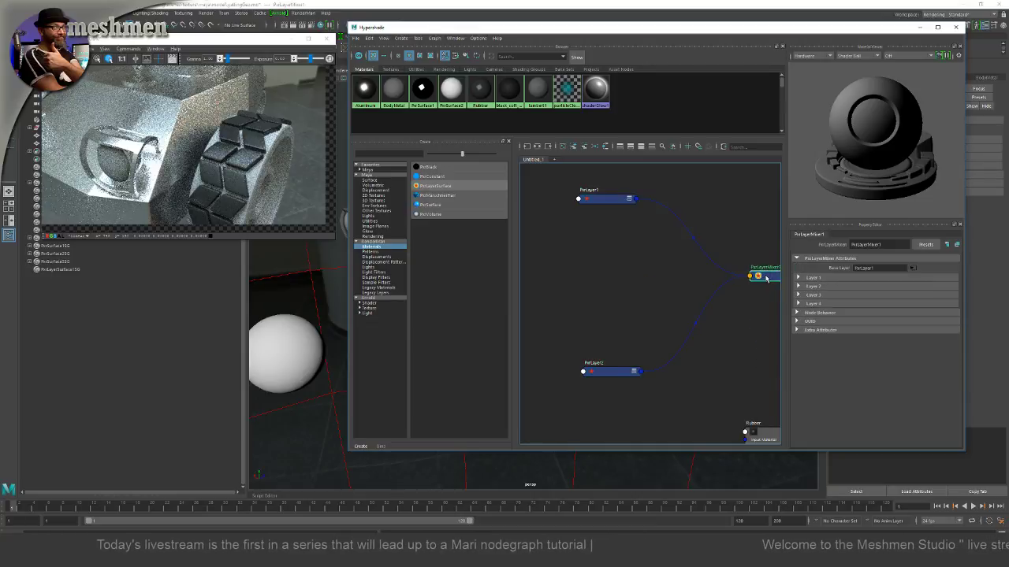
key(f)
click(675, 300)
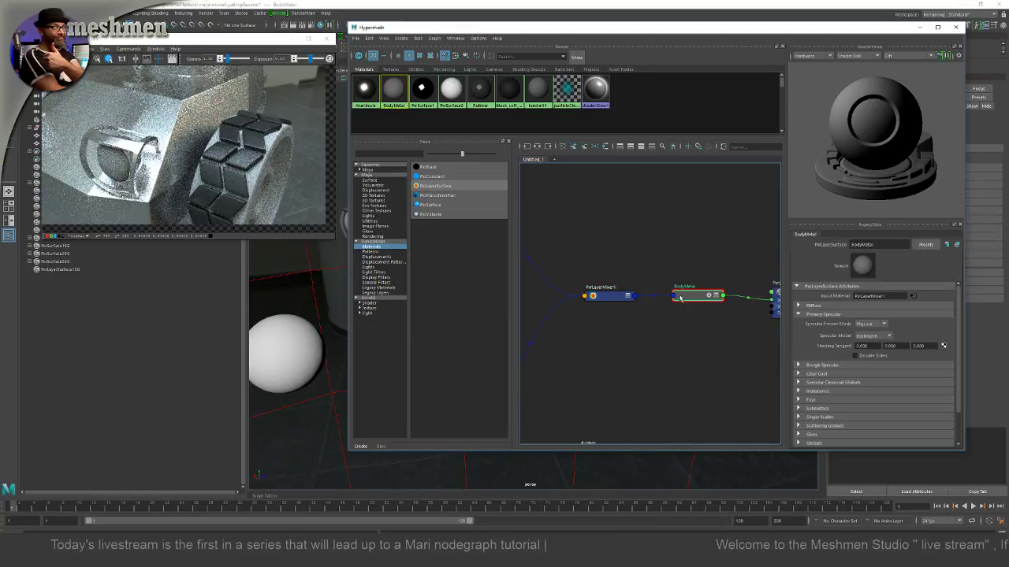
key(1)
Step: Select the whole BodyMetal network and isolate it from the Rubber nodes in the graph
scroll(675, 303, down, 4)
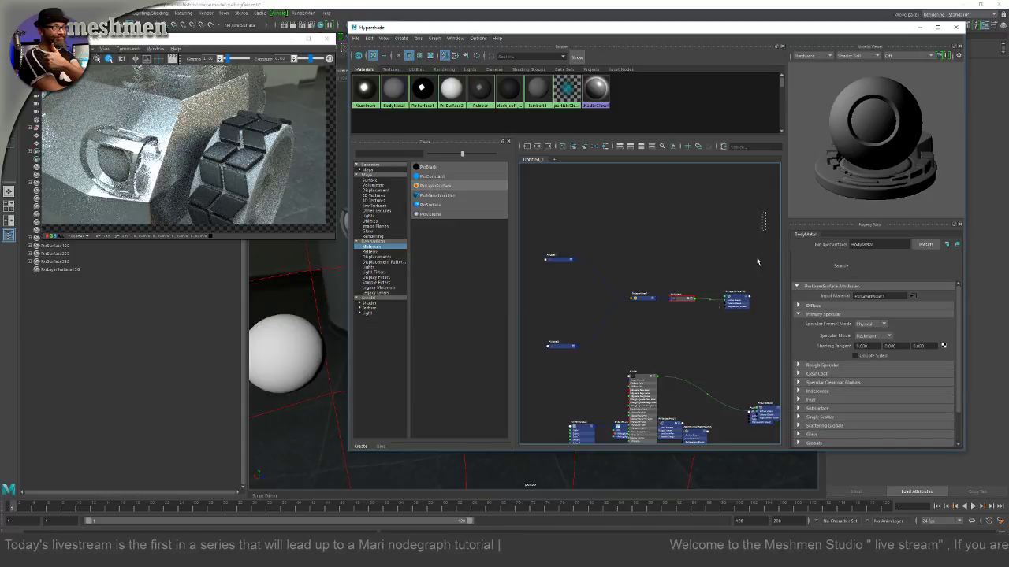
drag(762, 212, 600, 347)
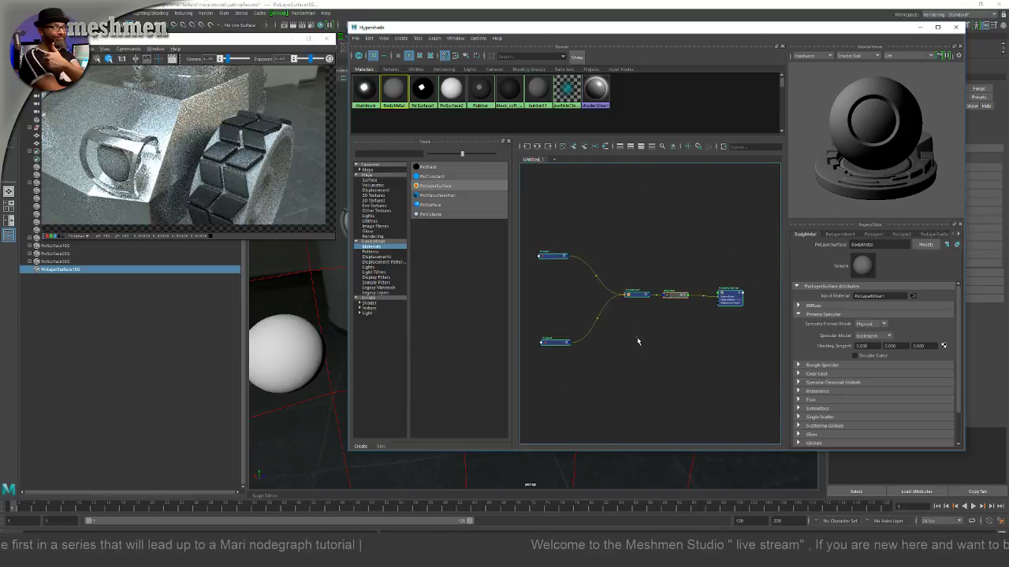
click(631, 237)
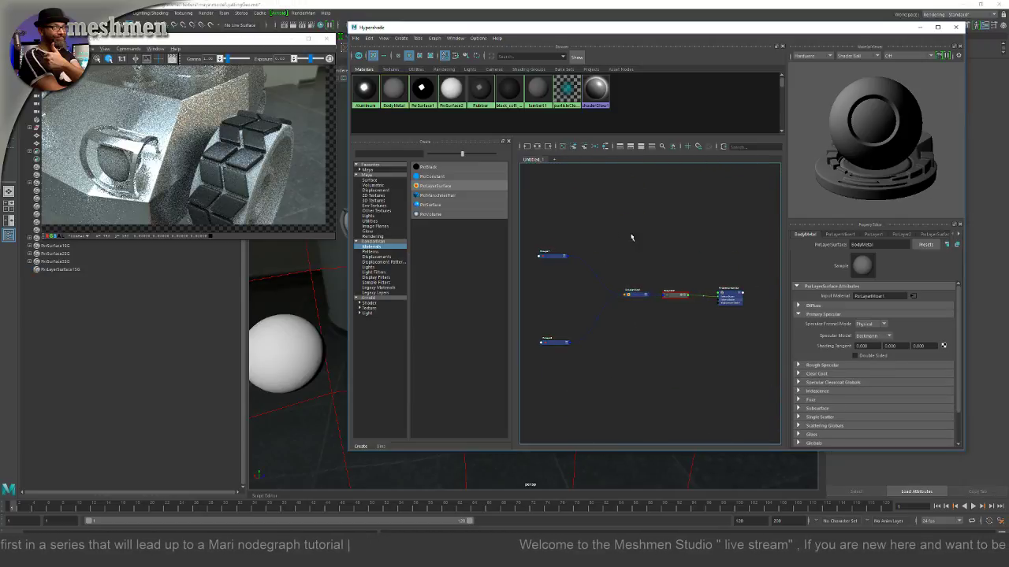
Step: Shift the Hypershade window slightly and arrange PxrLayer1 and PxrLayer2 evenly above and below the mixer's level
click(555, 259)
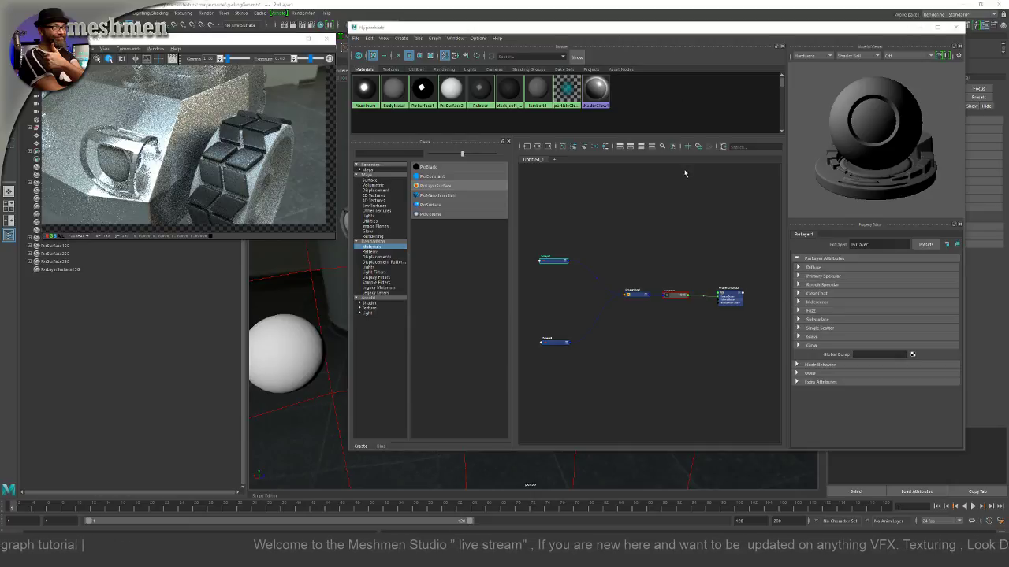
drag(608, 29, 593, 55)
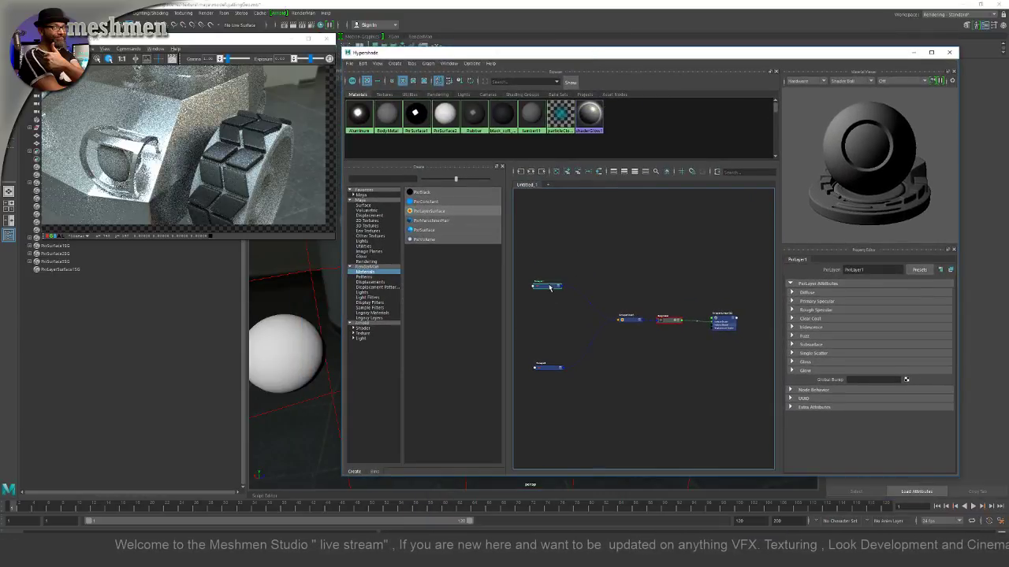
drag(549, 287, 551, 290)
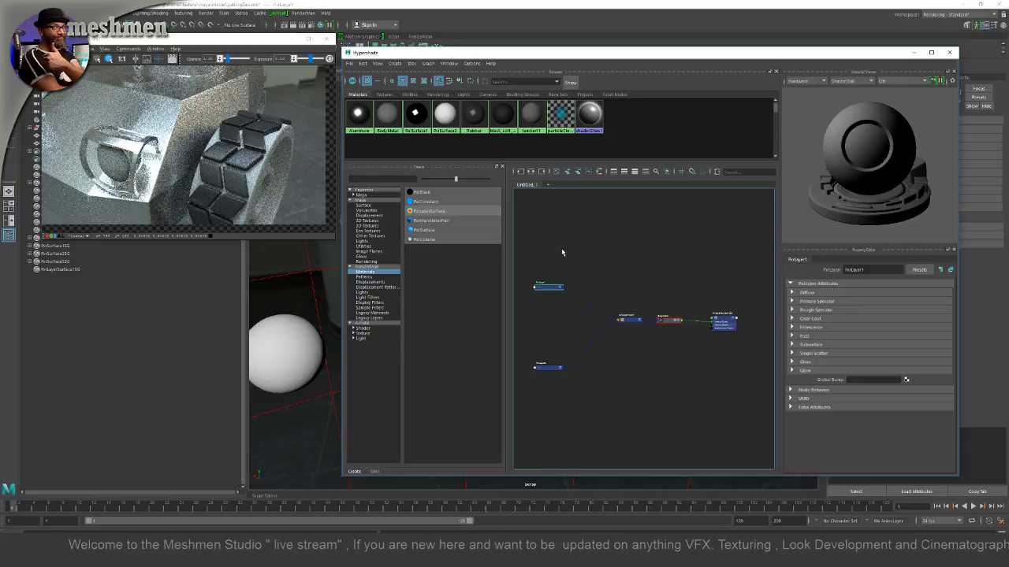
middle_drag(586, 261, 616, 277)
click(596, 275)
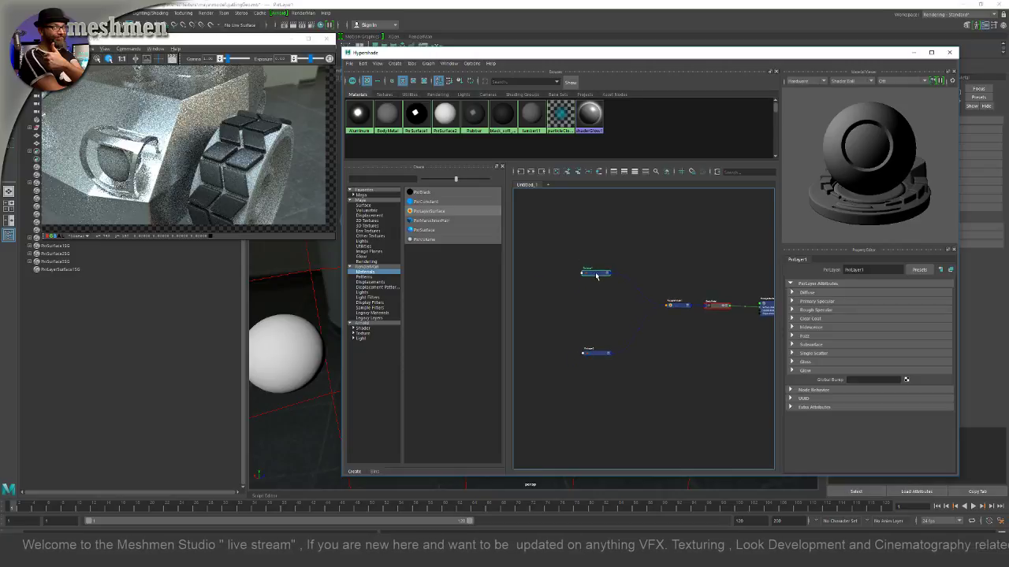
drag(596, 355, 597, 350)
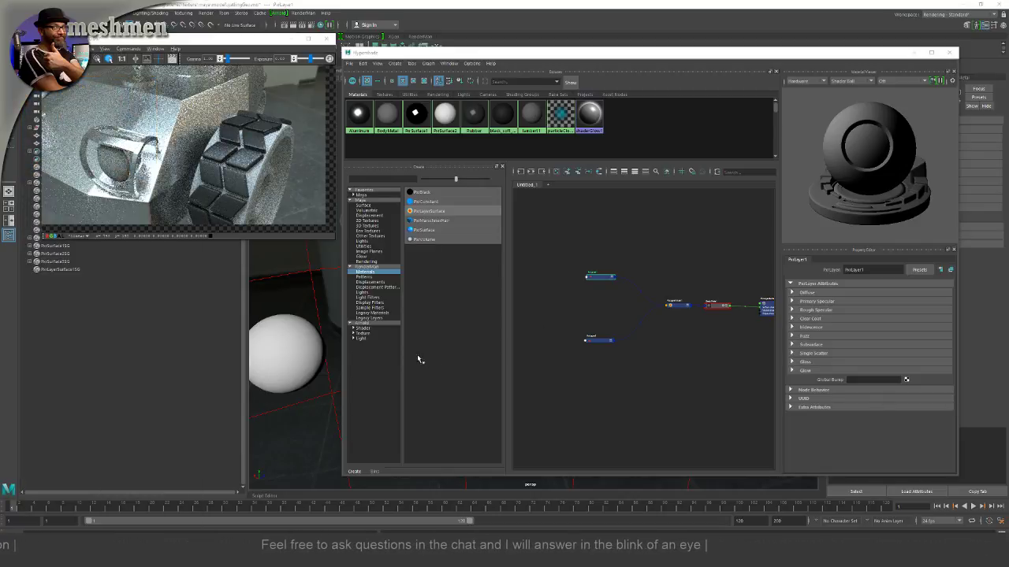
Step: Rename the PxrLayer1 node feeding the layer mixer as BaseMetal
scroll(595, 296, up, 4)
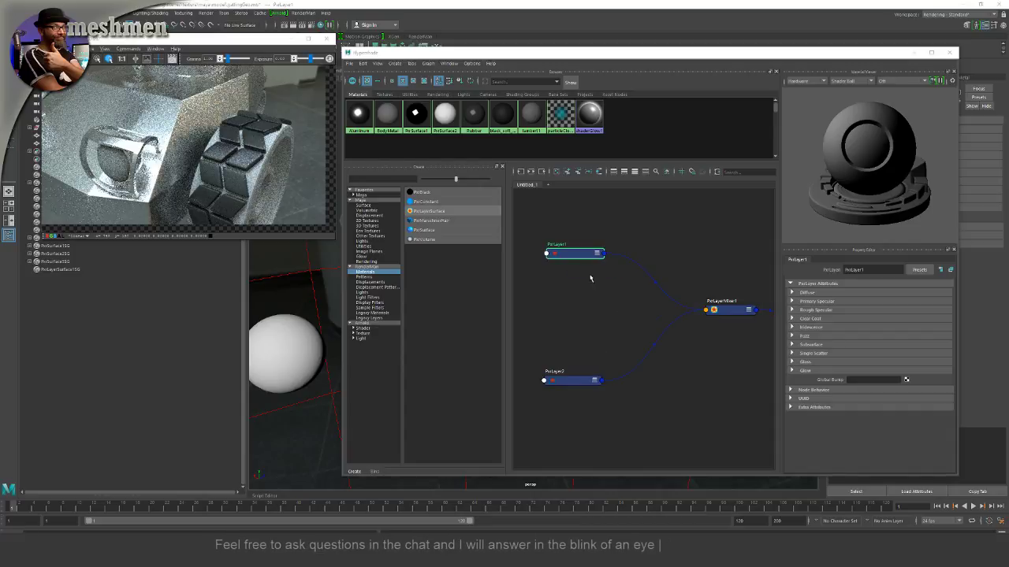
click(719, 309)
scroll(653, 354, up, 4)
scroll(721, 371, down, 2)
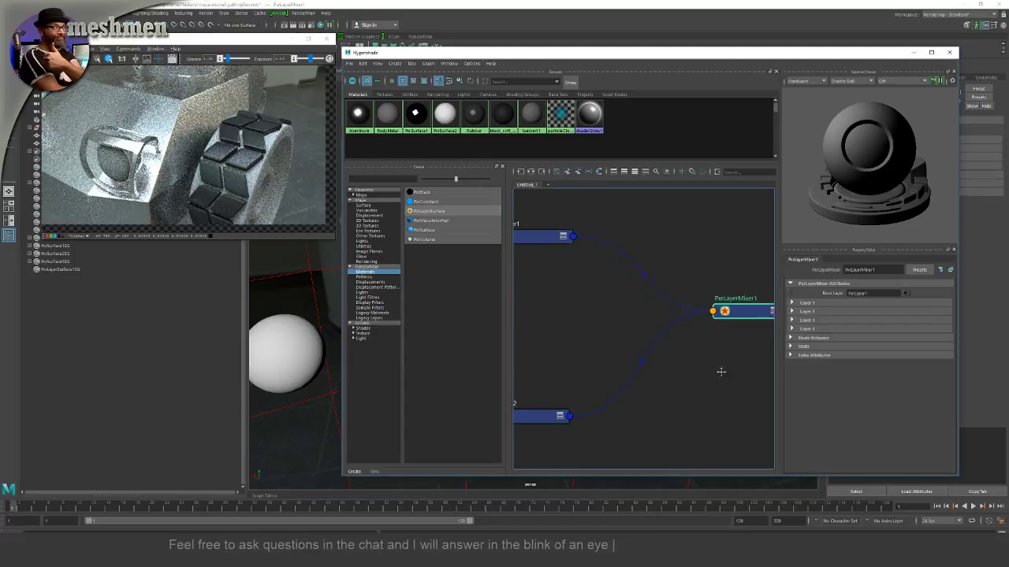
drag(544, 237, 554, 240)
click(742, 311)
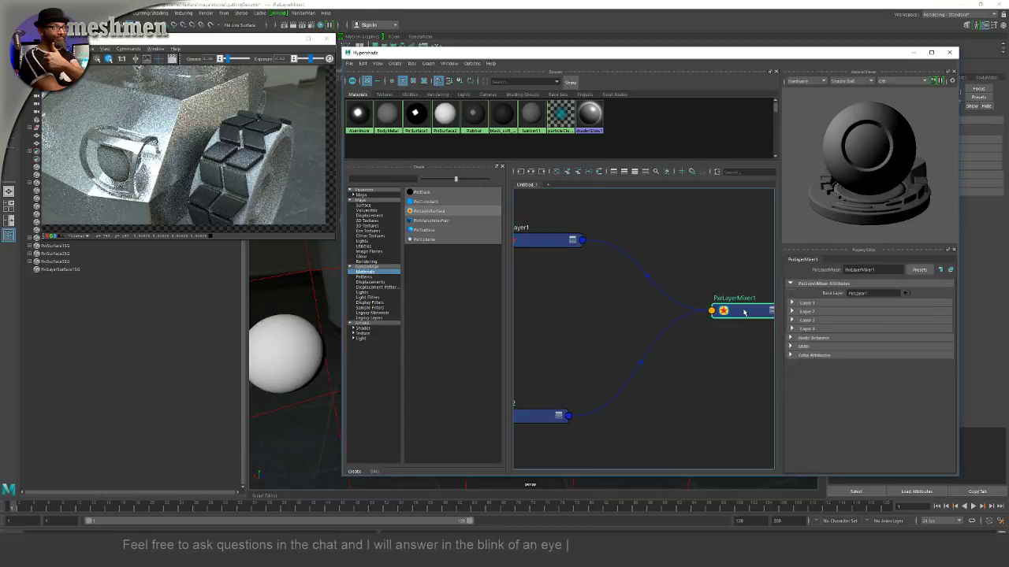
click(579, 238)
key(f)
double_click(641, 284)
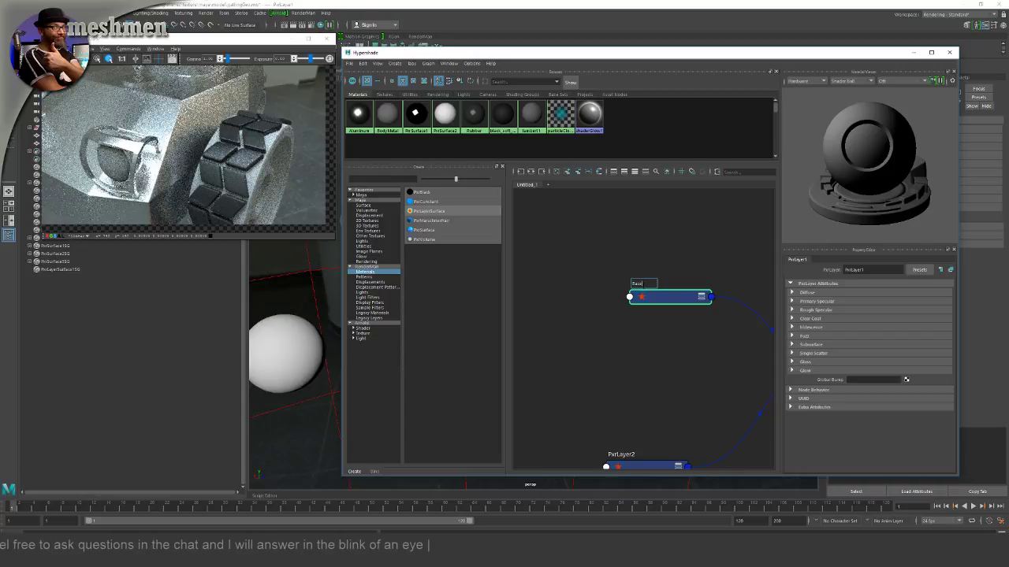
text(BaseMetal)
key(Return)
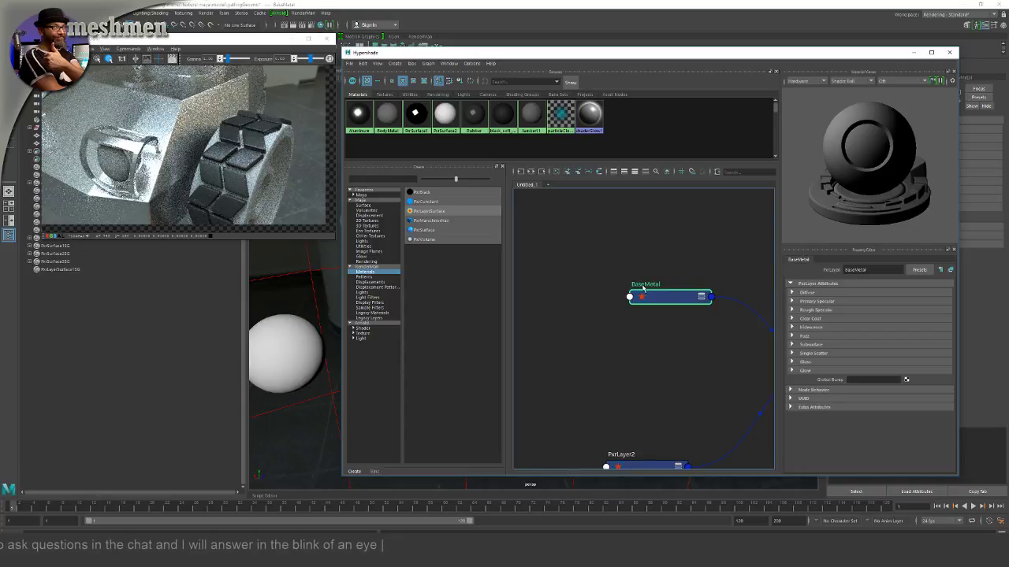
Step: Rename the PxrLayer2 node as Painted
click(651, 464)
double_click(622, 455)
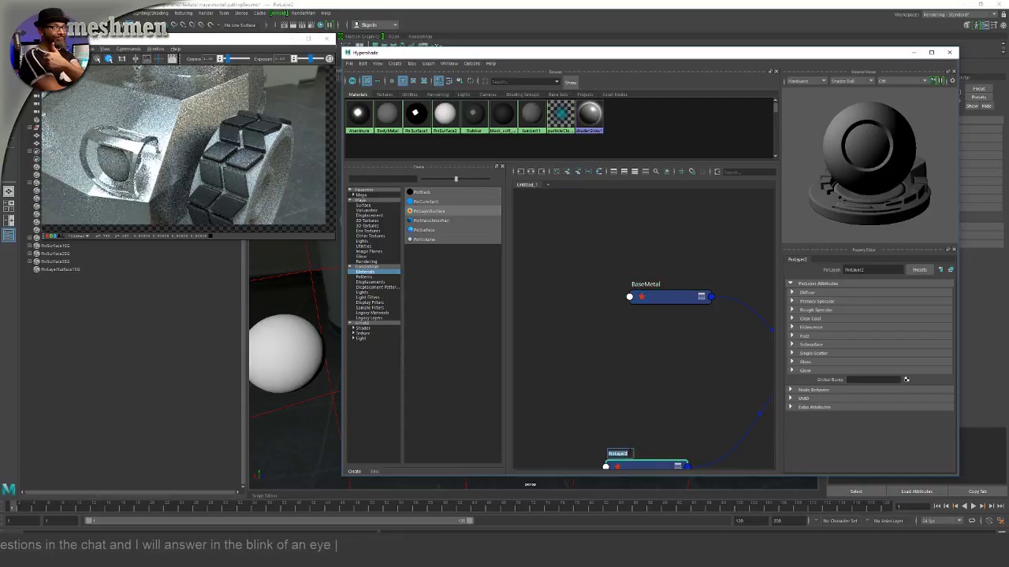
text(Baint)
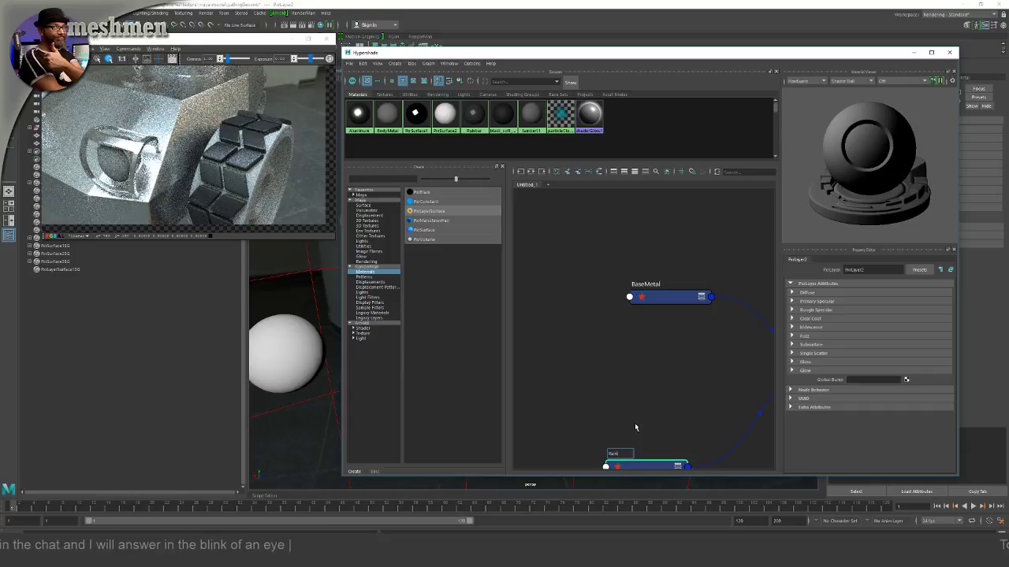
text(ed)
key(Return)
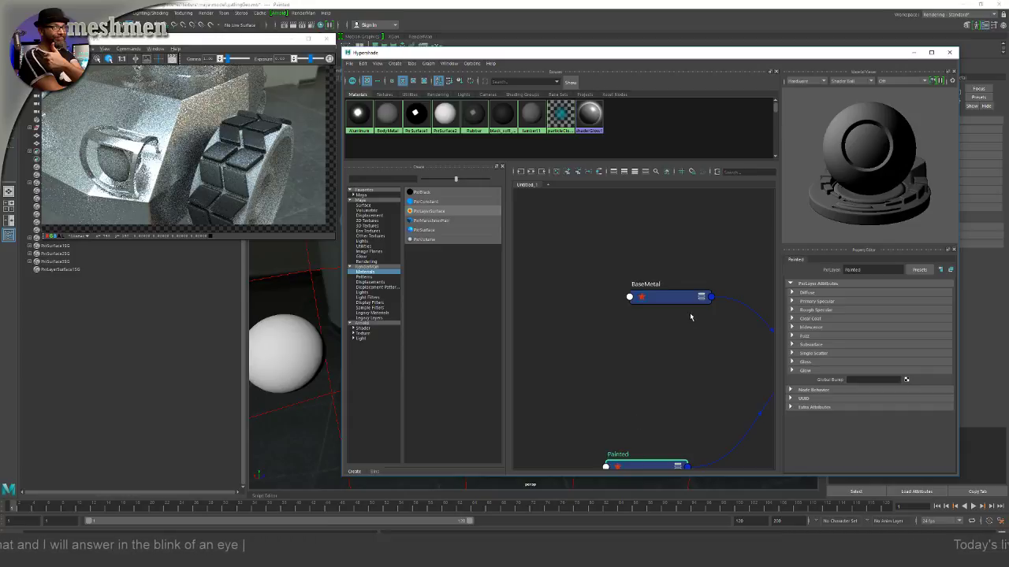
Step: Align the BaseMetal and Painted nodes in a column, evenly spaced above and below the layer mixer
drag(666, 297, 642, 296)
alt+middle_drag(642, 296, 585, 242)
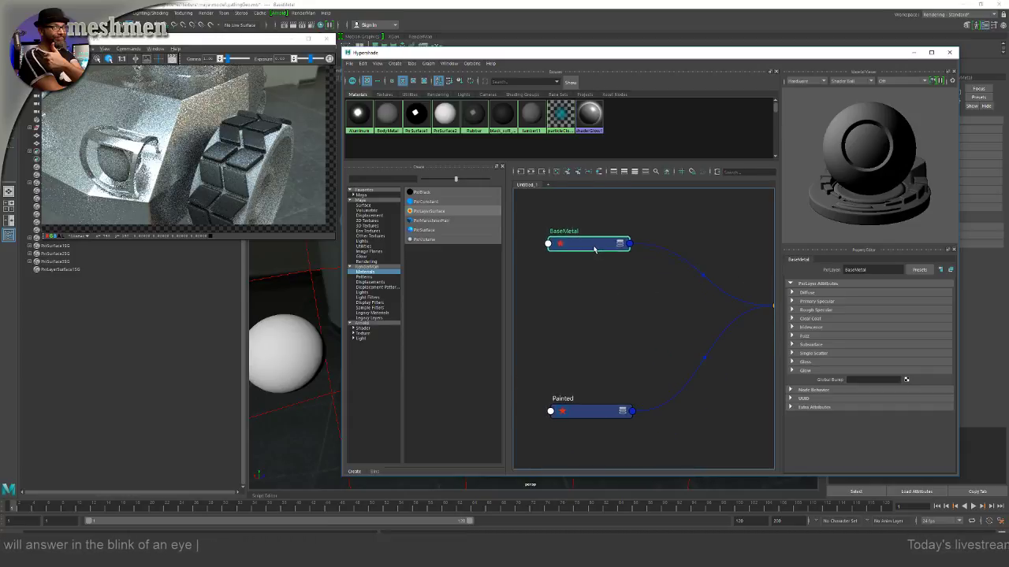
drag(595, 249, 594, 256)
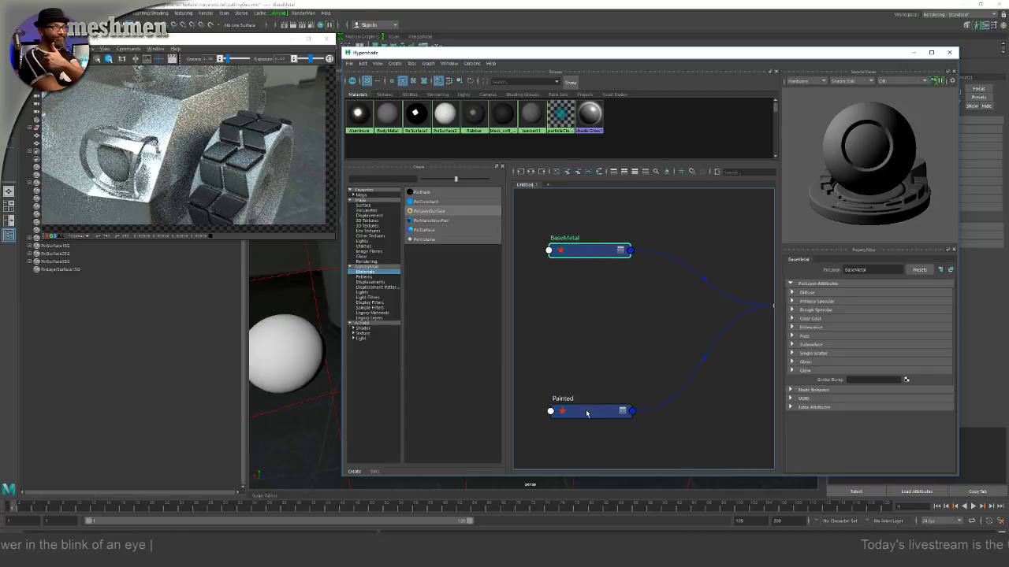
drag(586, 414, 584, 396)
alt+middle_drag(623, 329, 566, 341)
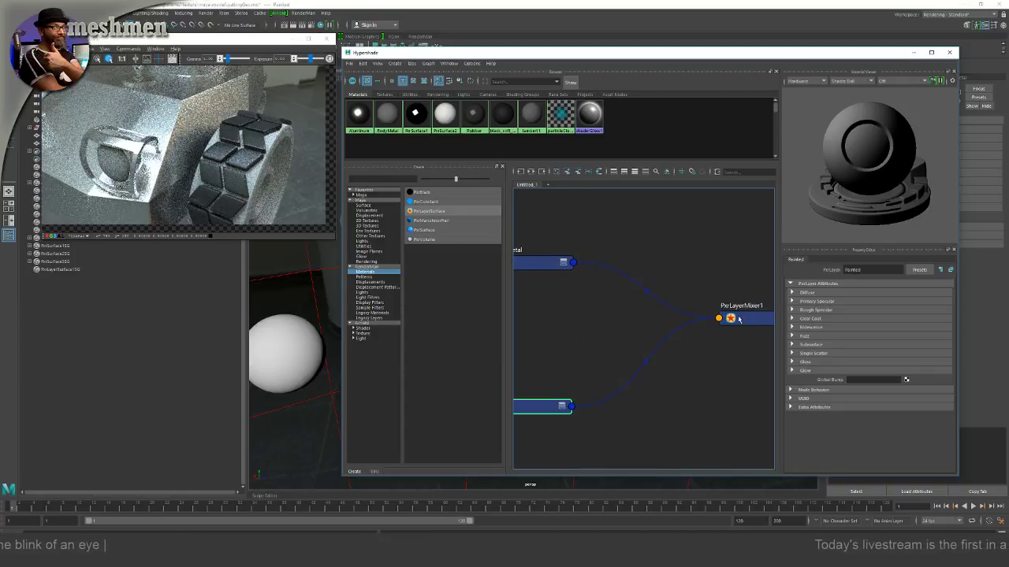
Step: Expand the Layer 1 settings of PxrLayerMixer1 and disable Layer 1, which holds the Painted layer
drag(739, 318, 733, 317)
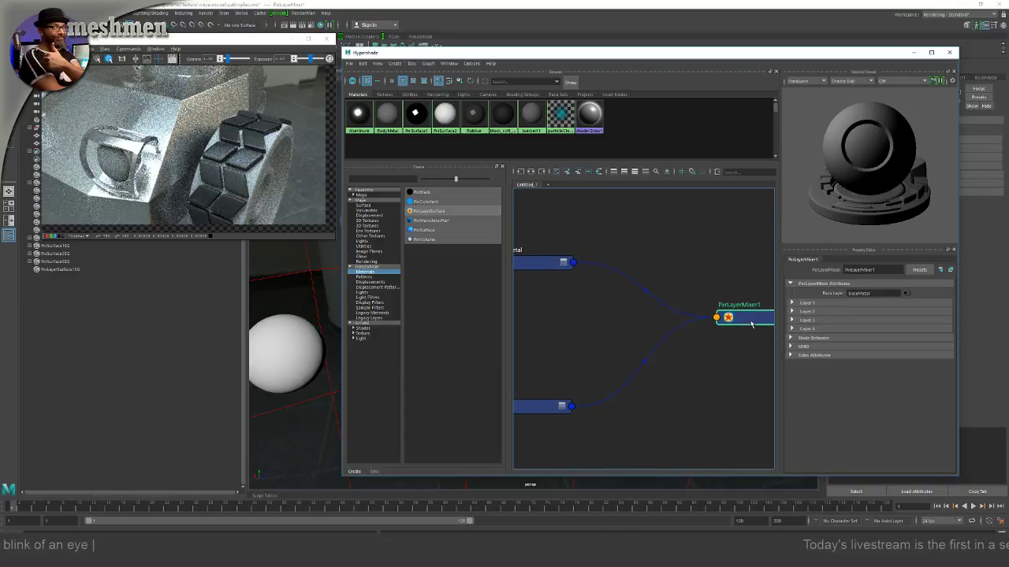
click(792, 304)
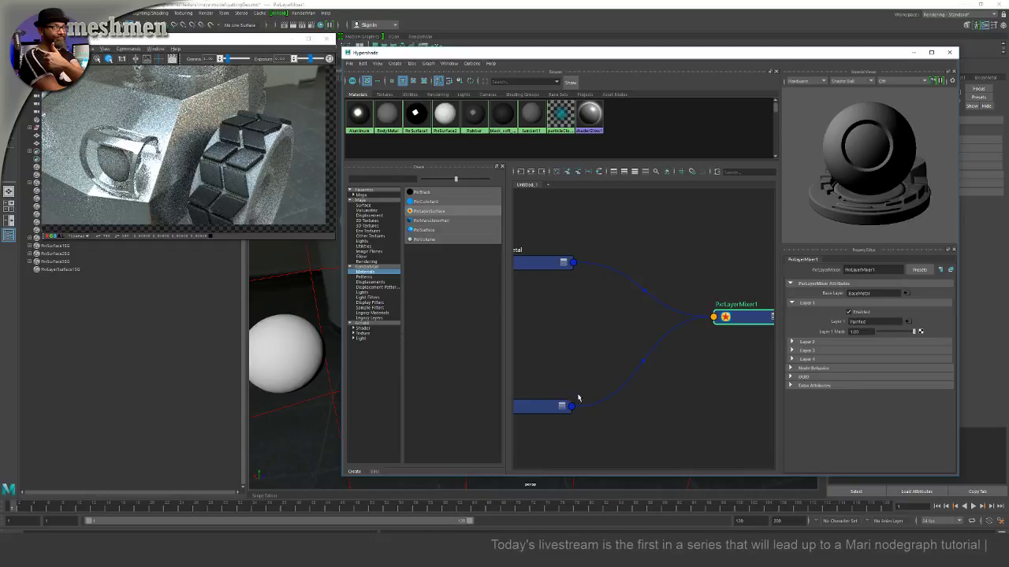
click(709, 319)
click(714, 317)
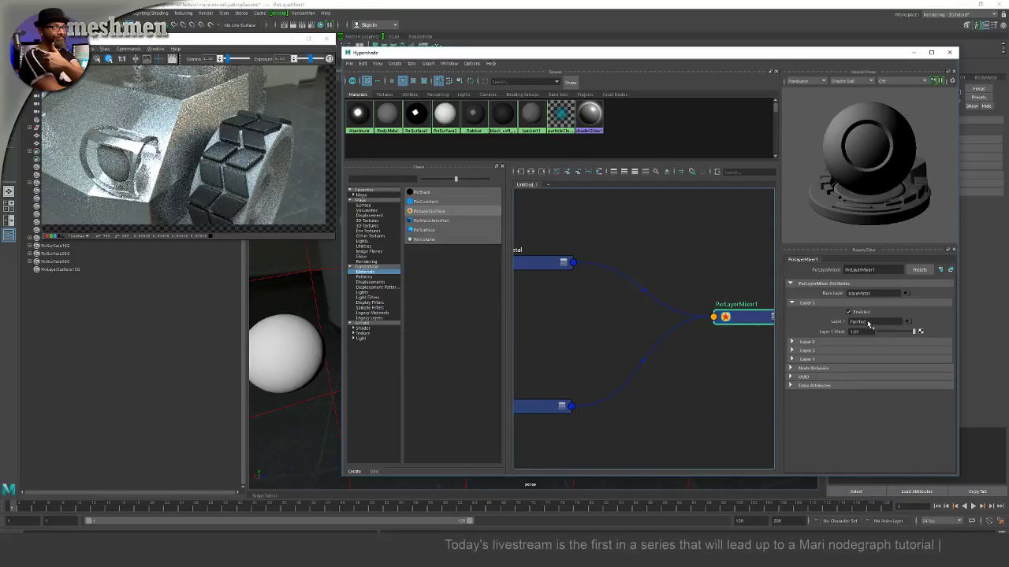
drag(911, 333, 909, 332)
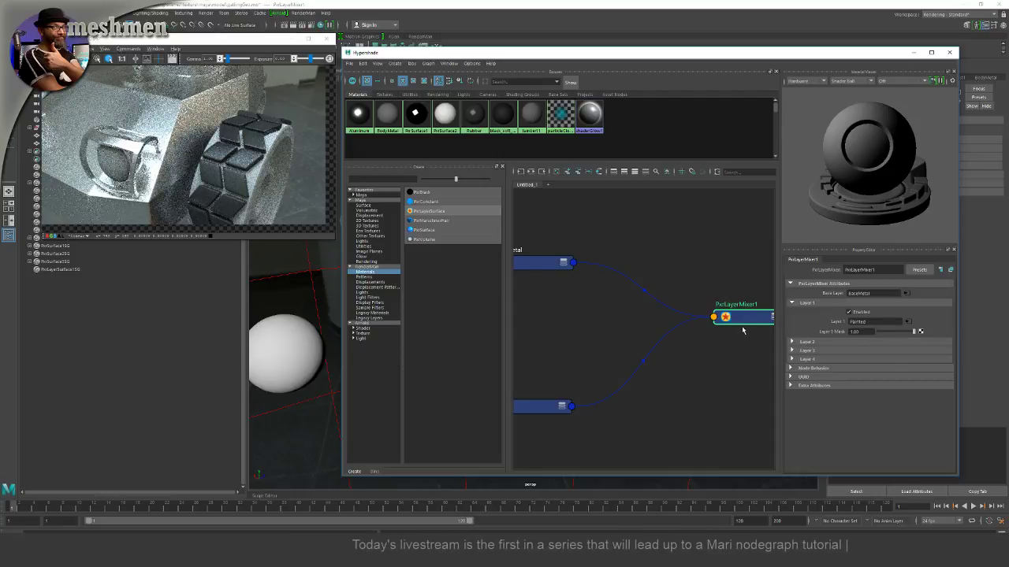
alt+middle_drag(731, 319, 678, 337)
click(590, 334)
alt+middle_drag(591, 334, 644, 330)
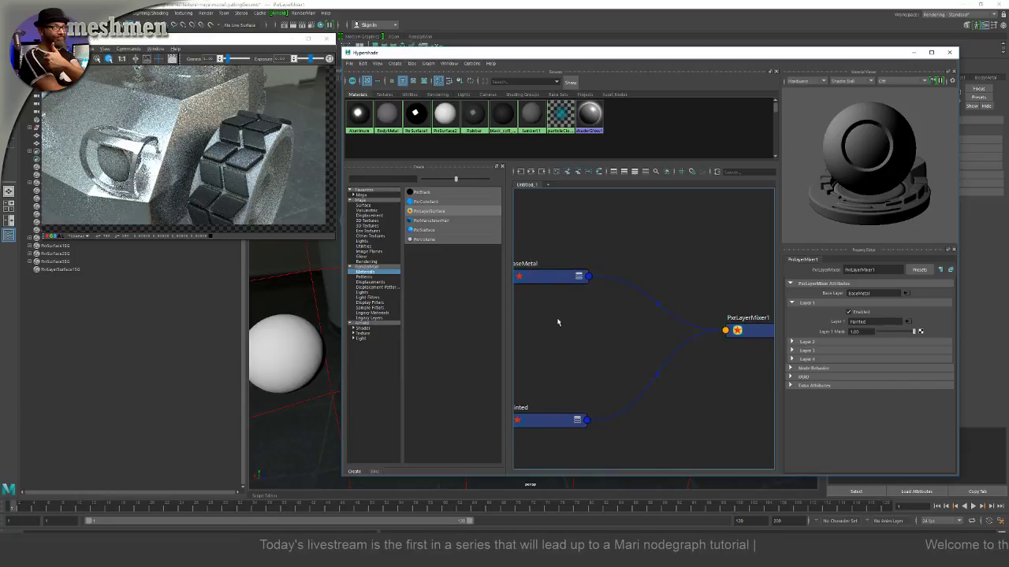
click(749, 330)
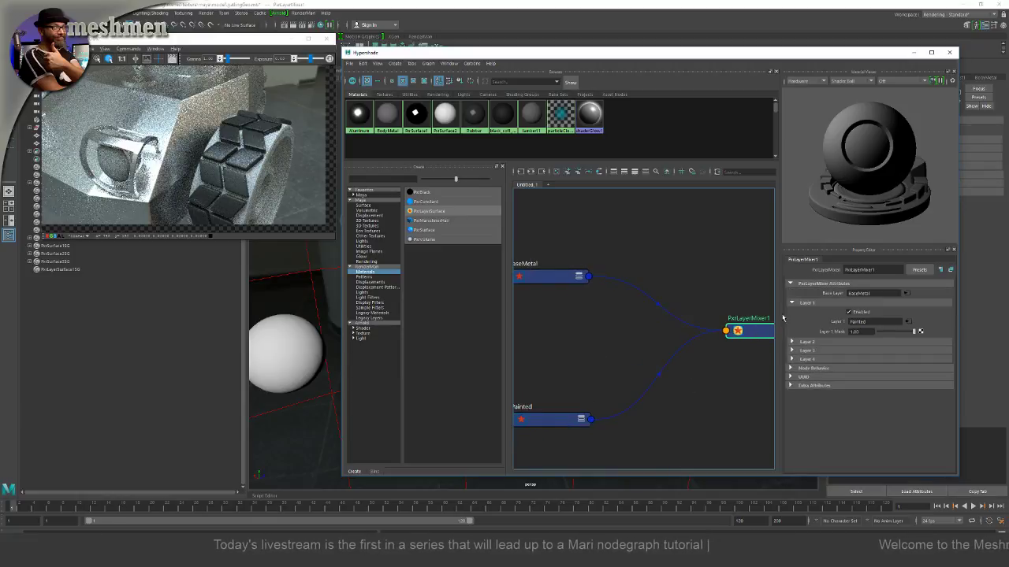
click(849, 313)
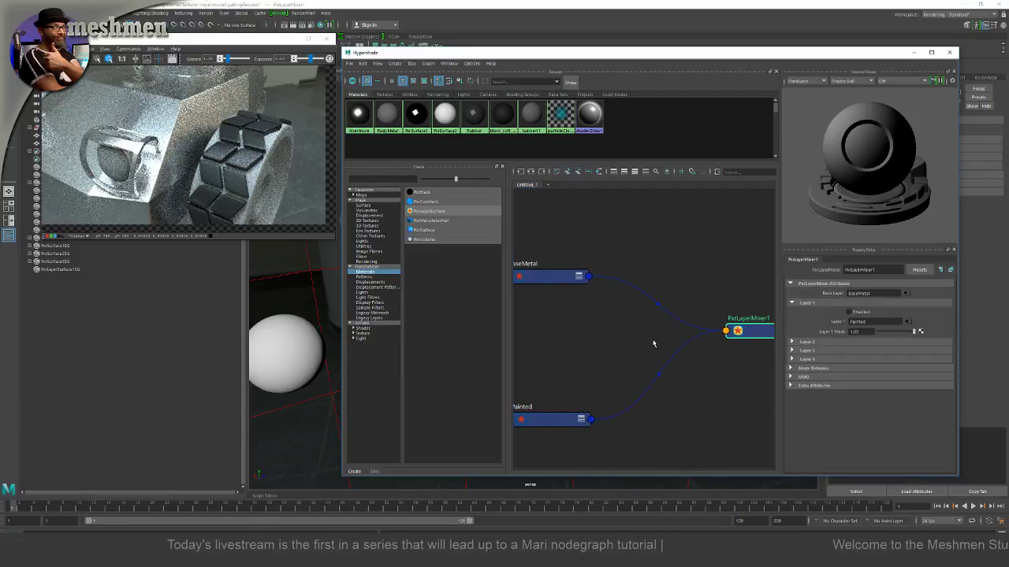
Step: Select the vehicle's painted metal body in the viewport and assign the BodyMetal material to it
click(552, 418)
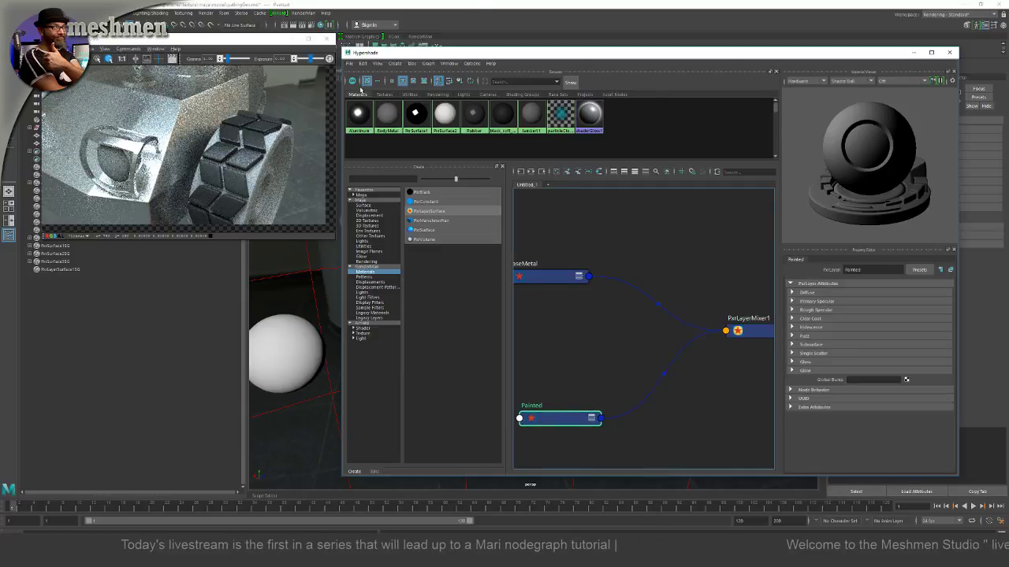
drag(421, 55, 449, 309)
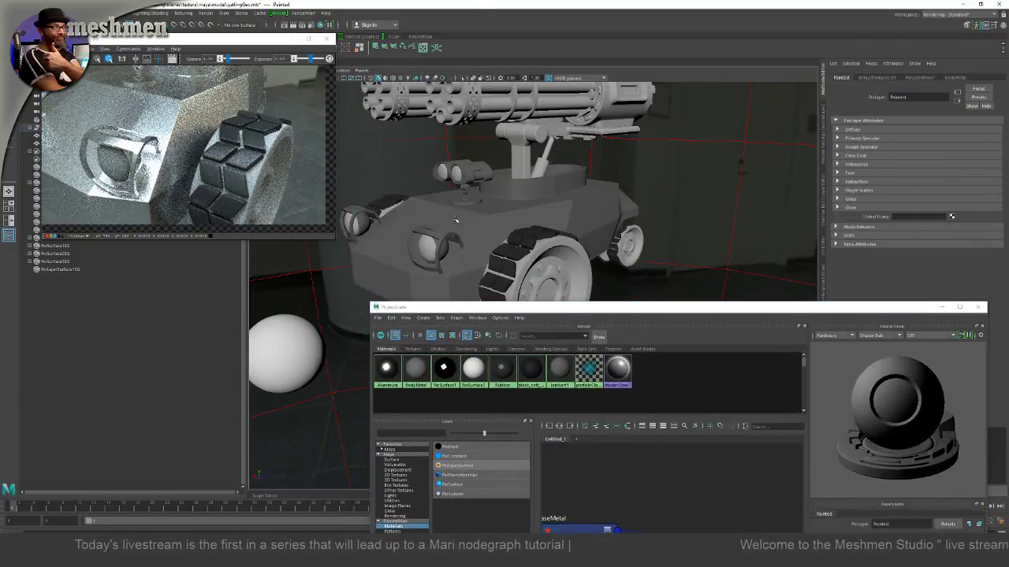
click(569, 263)
drag(584, 309, 411, 96)
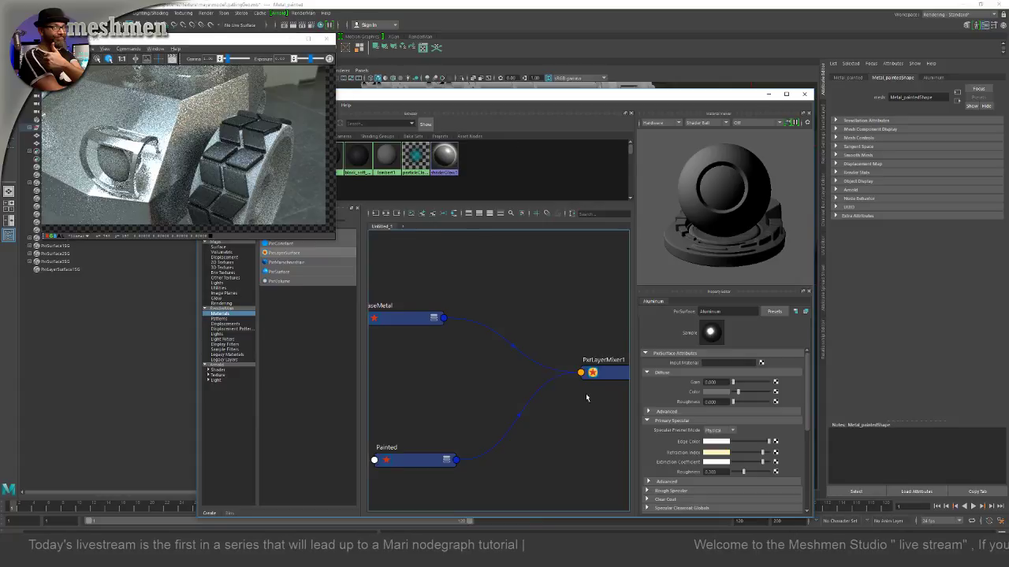
middle_drag(708, 396, 502, 403)
right_drag(483, 382, 487, 359)
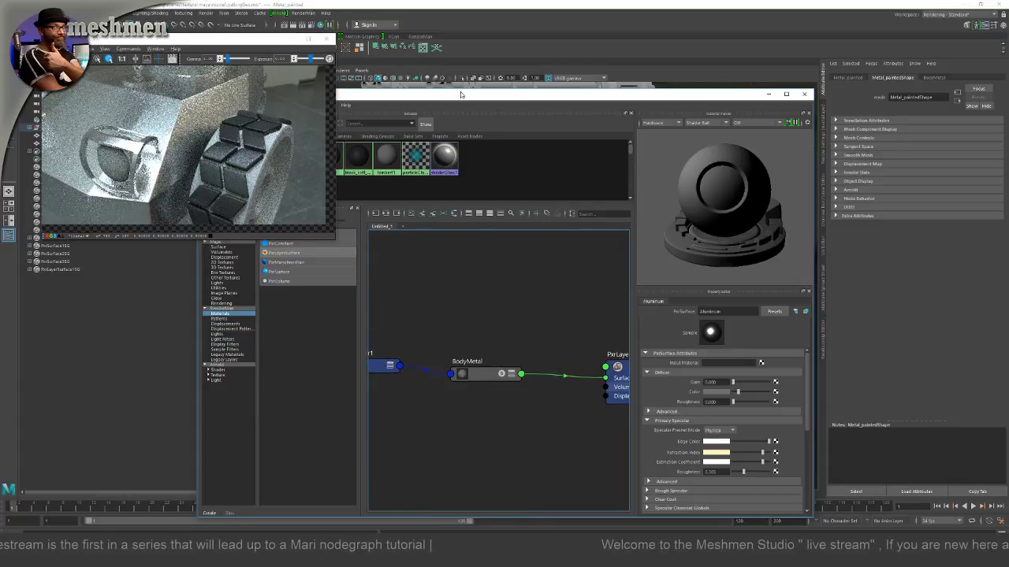
Step: Arrange the Hypershade and render windows side by side and start a RenderMan IPR render of the whole vehicle
drag(460, 91, 633, 112)
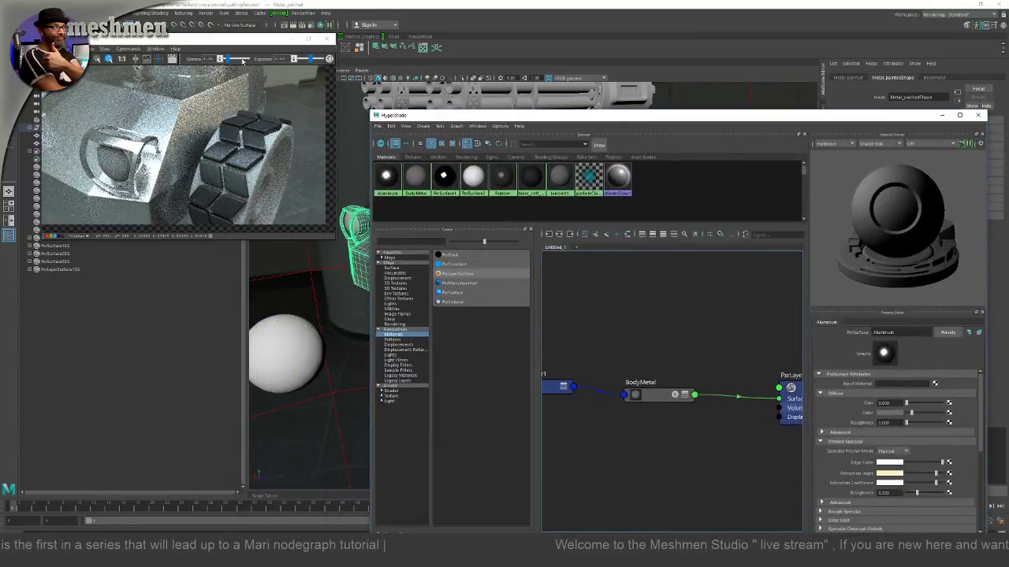
drag(483, 119, 499, 85)
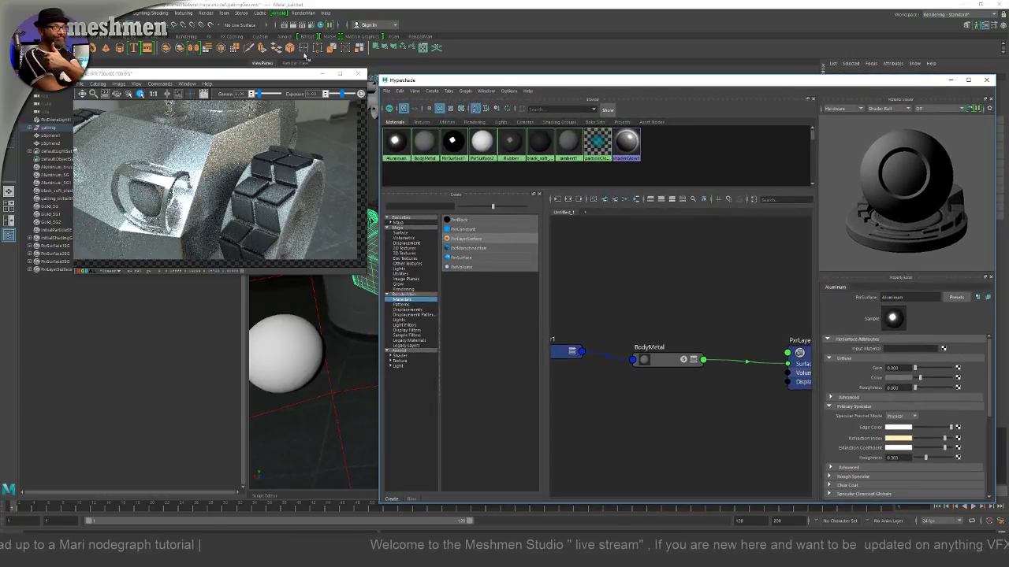
drag(291, 77, 272, 98)
click(417, 37)
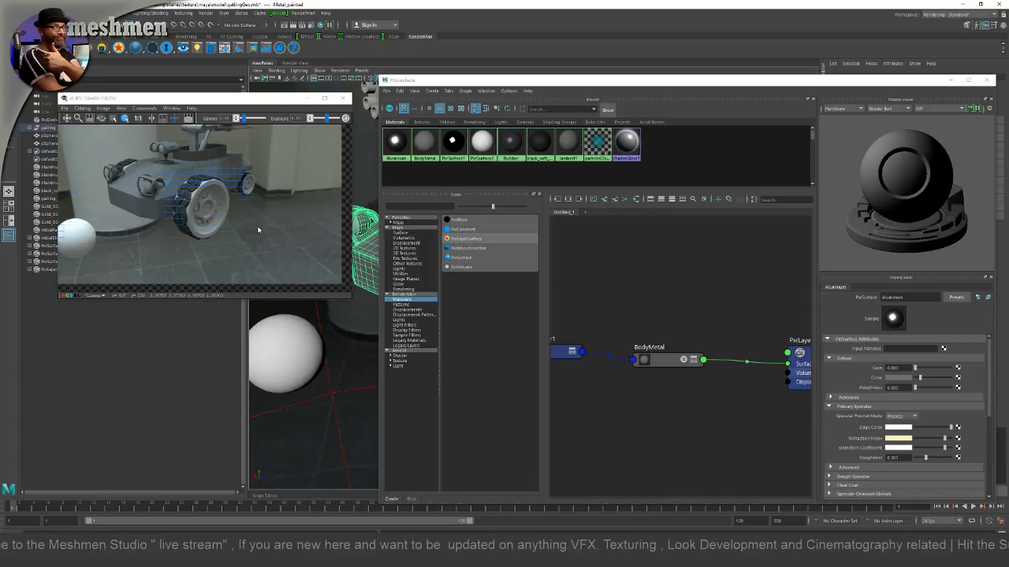
Step: Reposition the Hypershade window, select the BaseMetal node and line it up above the Painted node
click(628, 396)
key(f)
middle_drag(646, 417, 762, 429)
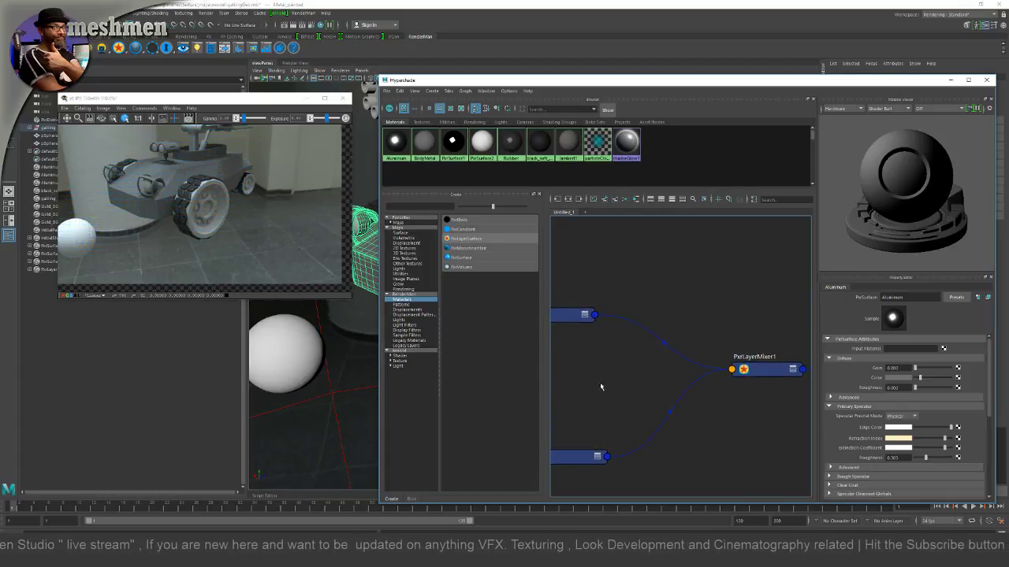
drag(587, 82, 548, 100)
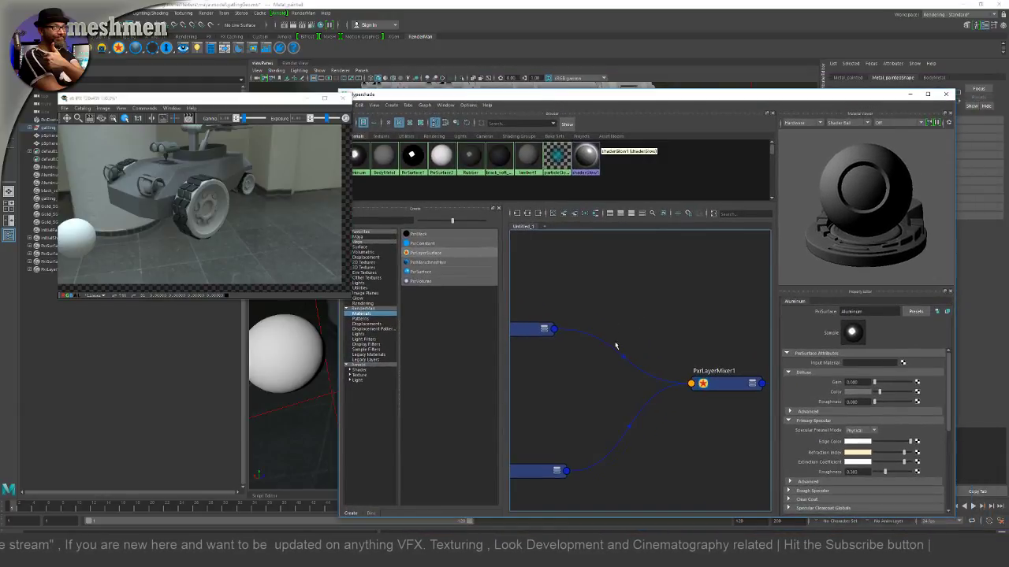
click(539, 337)
drag(539, 339, 567, 336)
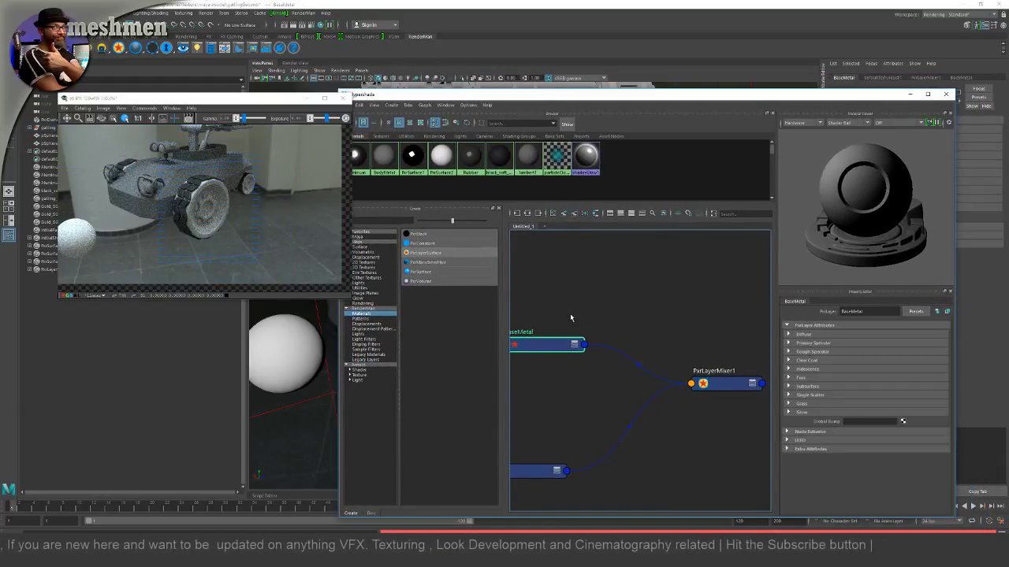
middle_drag(567, 335, 638, 325)
drag(638, 325, 634, 324)
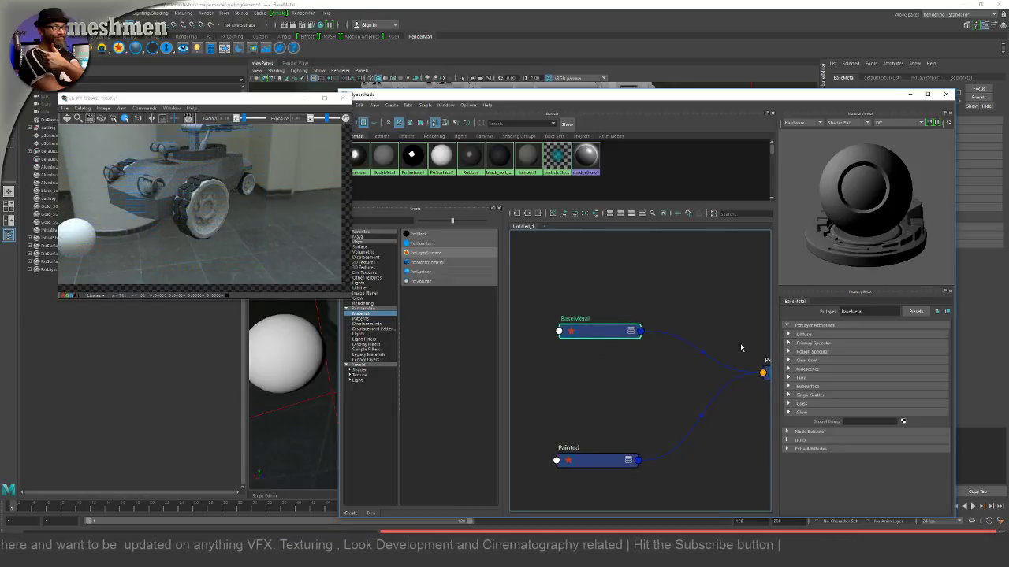
Step: Darken BaseMetal's diffuse color to a near-black grey
click(787, 335)
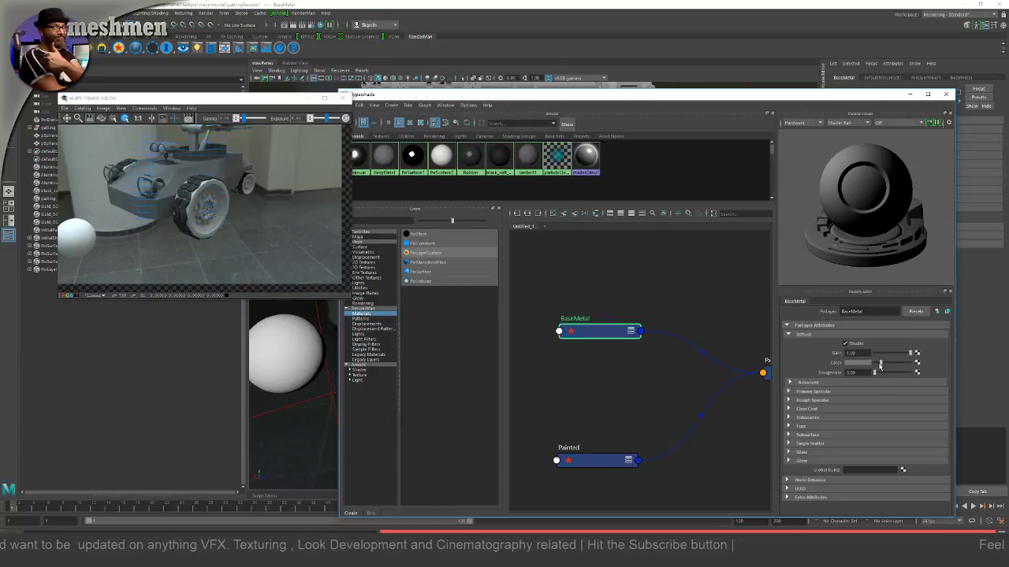
drag(880, 365, 882, 364)
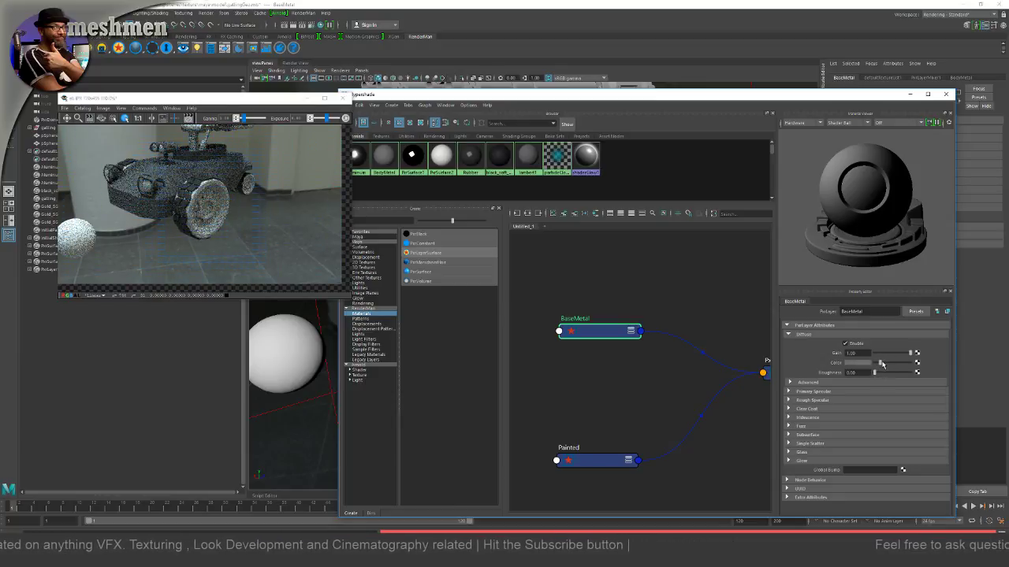
click(864, 365)
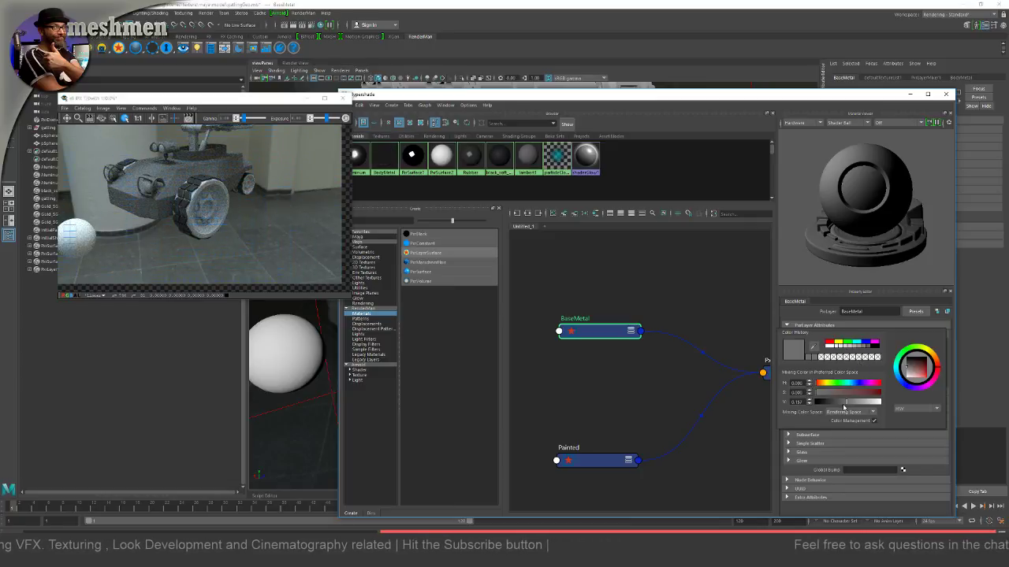
drag(844, 405, 830, 404)
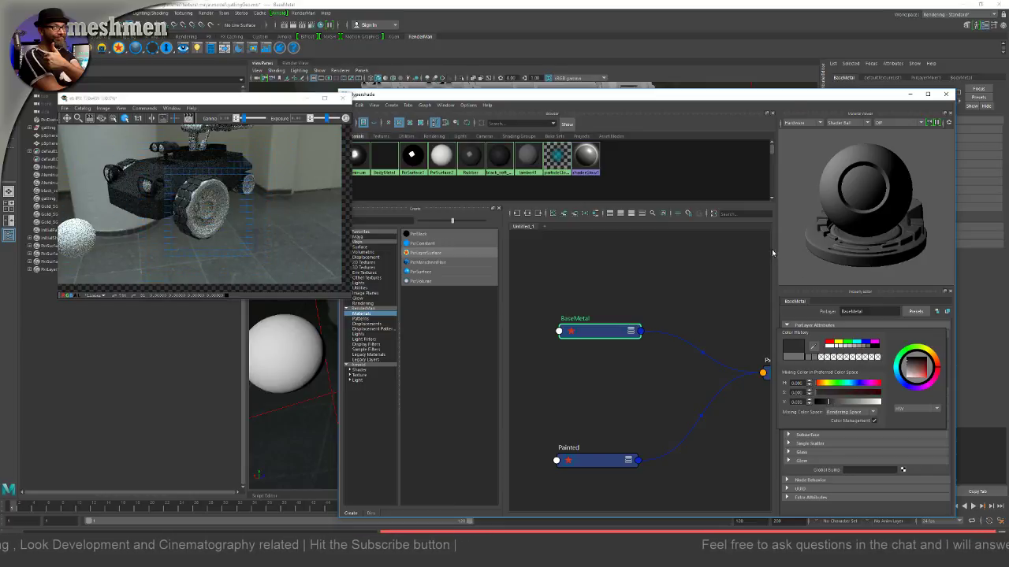
Step: Enable BaseMetal's primary specular with gain 1.00, a near-white face color, a white edge color and slightly reduced roughness
click(790, 391)
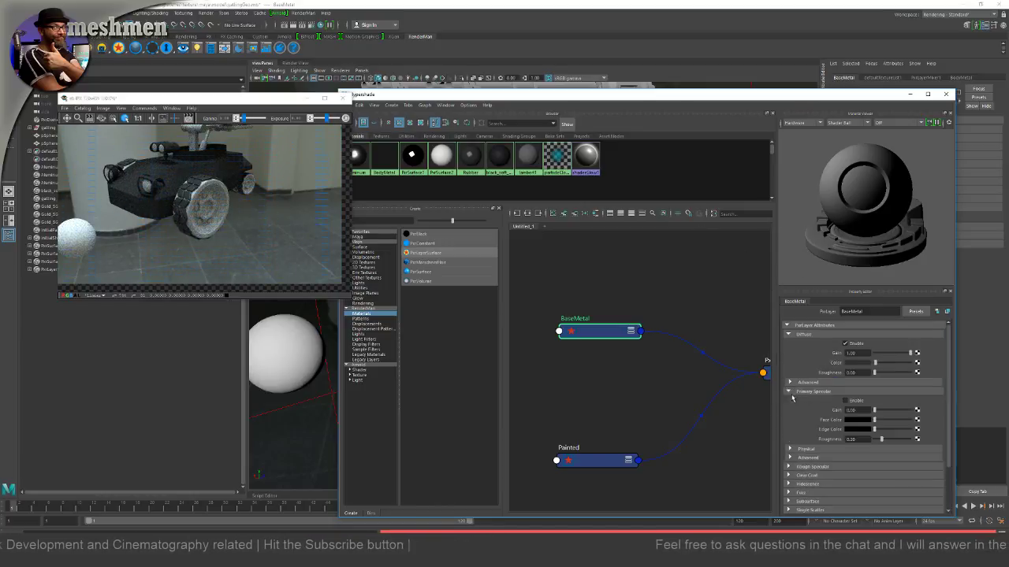
click(844, 401)
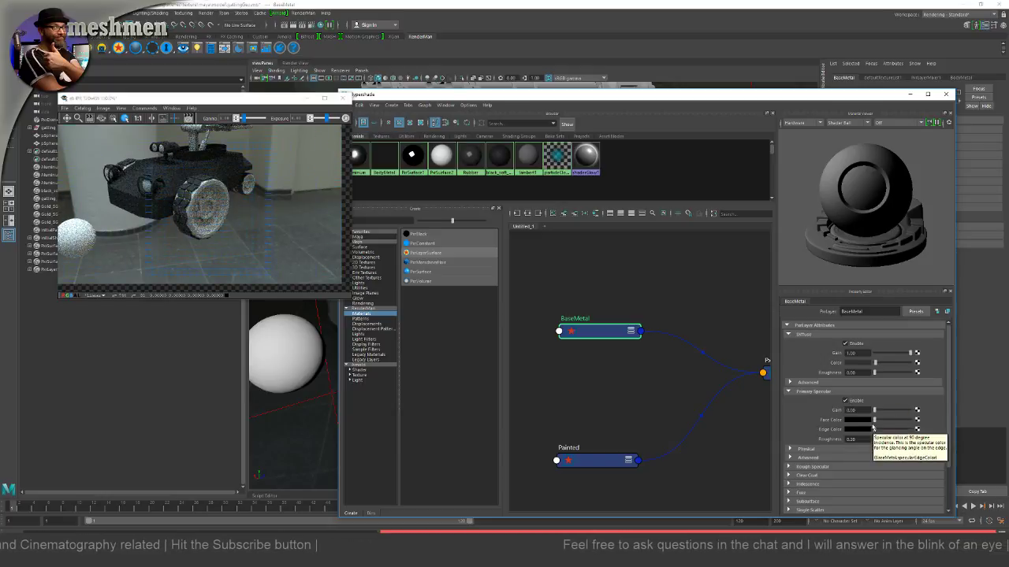
drag(874, 422, 906, 422)
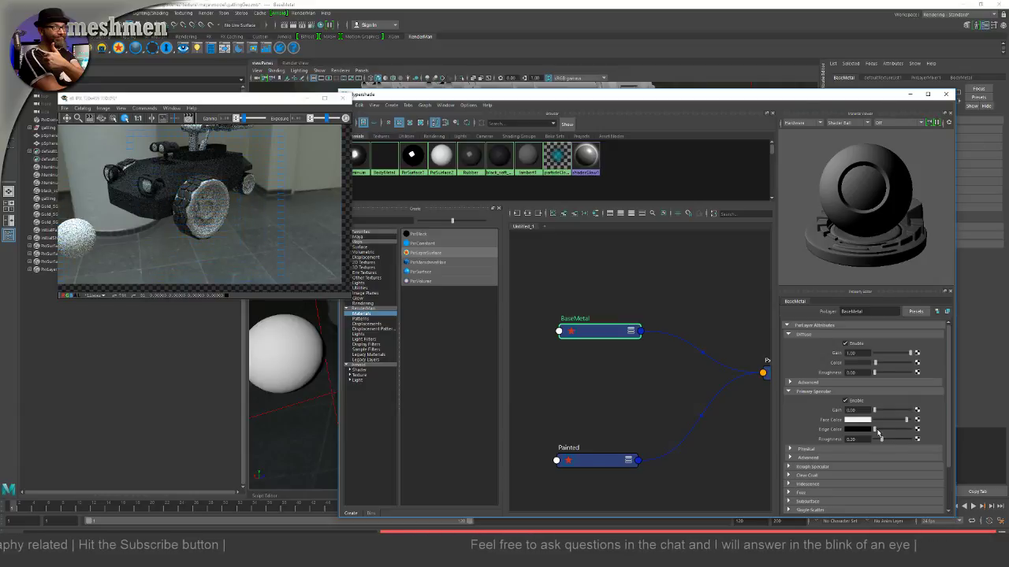
click(904, 430)
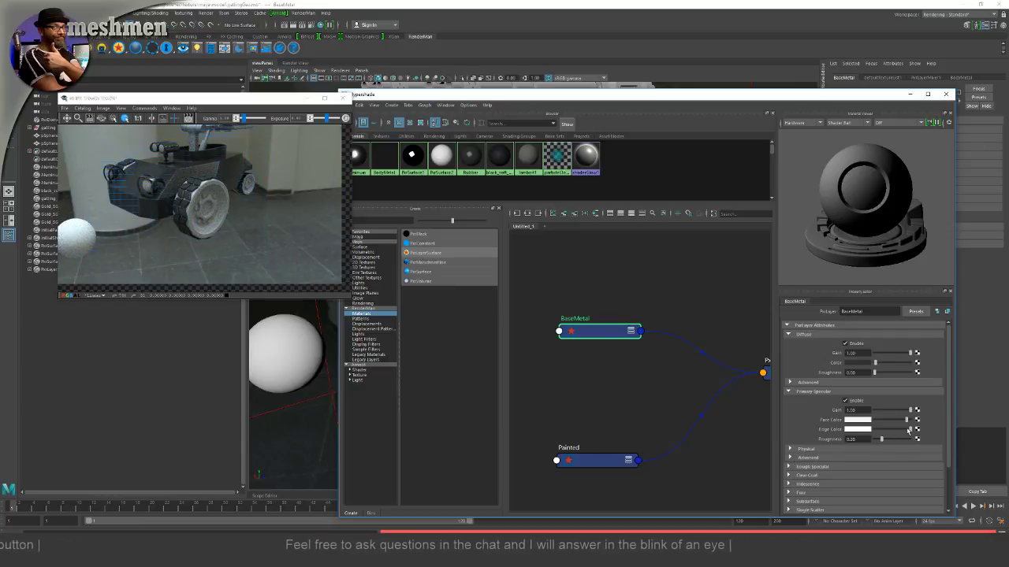
click(882, 439)
click(880, 439)
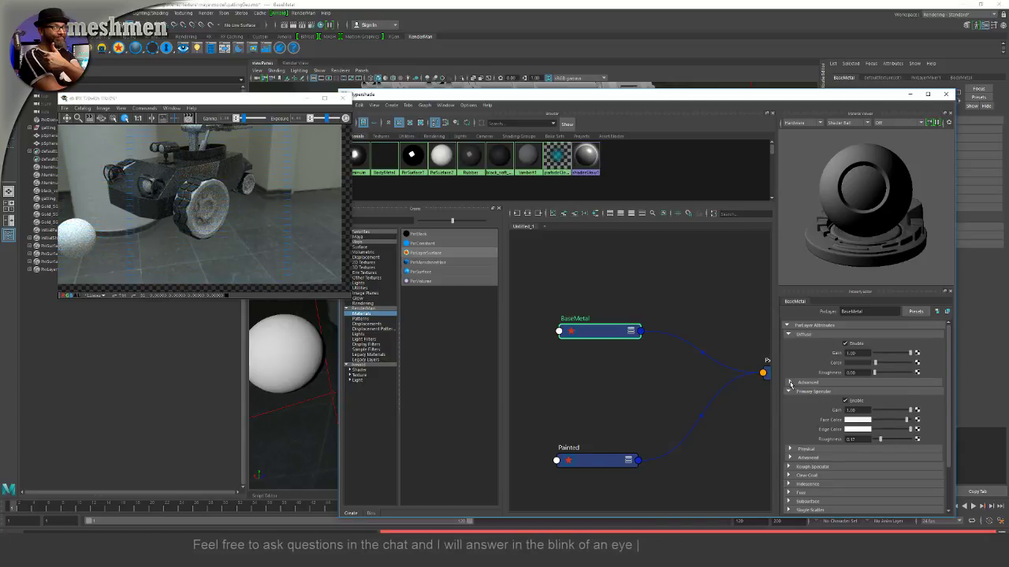
Step: Raise BaseMetal's primary specular face color to full white and its roughness to 0.31, keeping the gain at 1.00
click(790, 382)
click(789, 383)
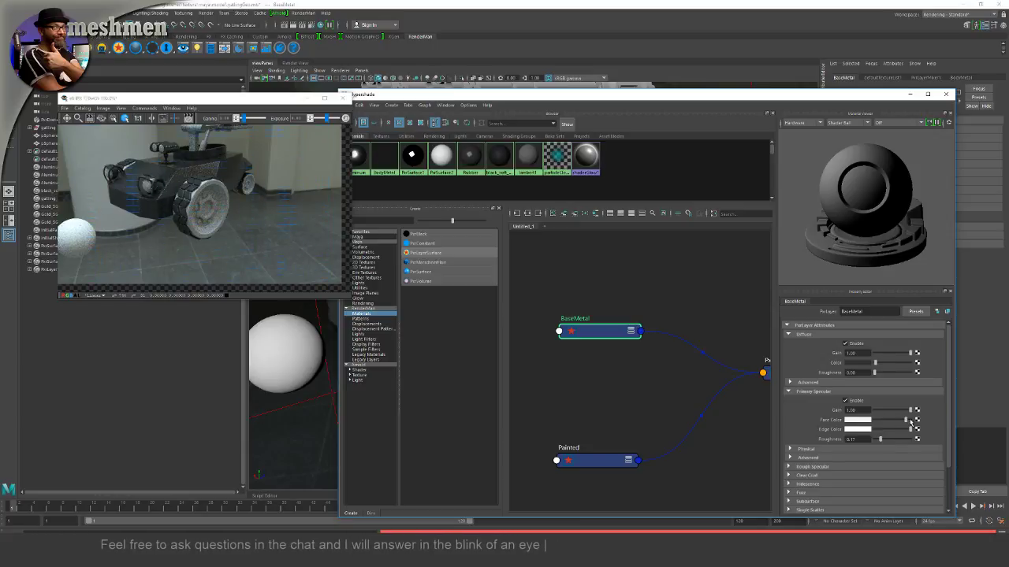
drag(910, 421, 926, 426)
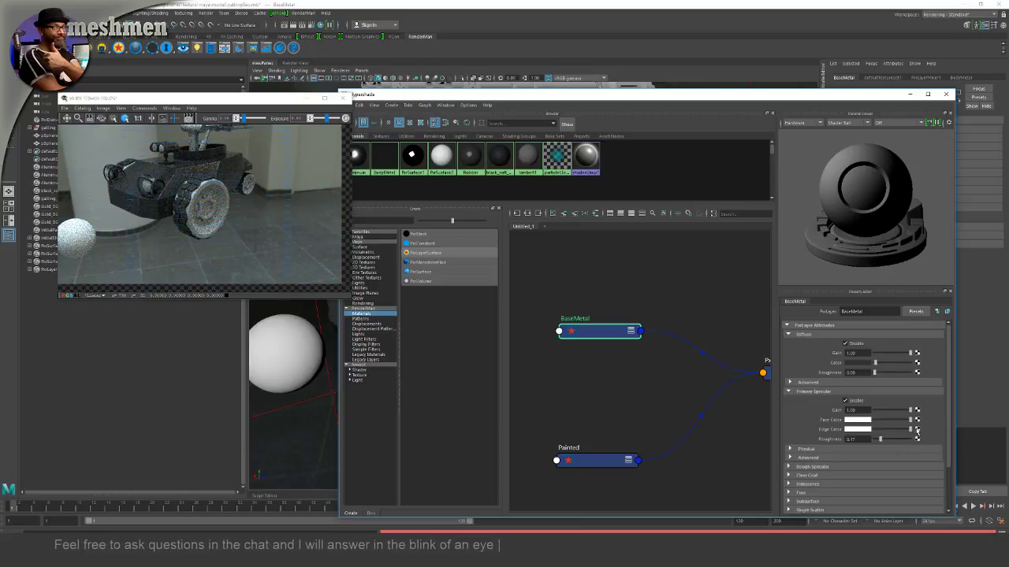
drag(884, 440, 885, 439)
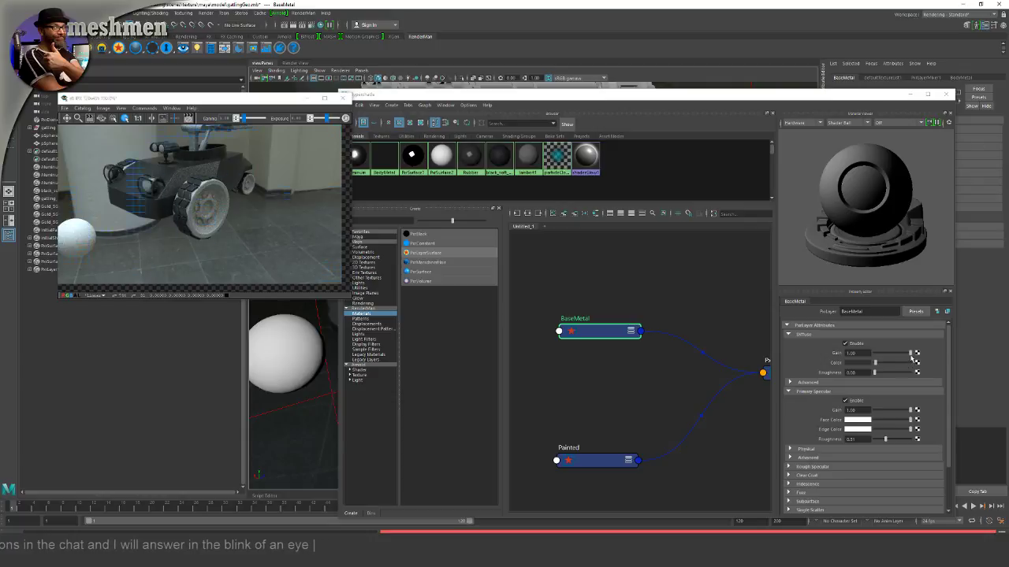
drag(909, 410, 875, 411)
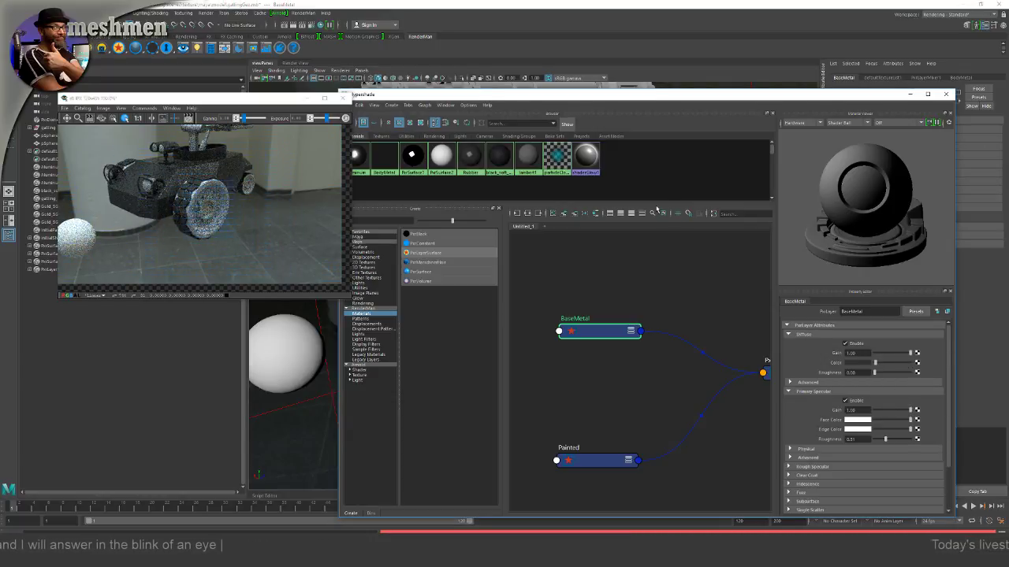
Step: Select the BodyMetal node, uncover its attributes by repositioning the Hypershade window, and expand its Primary Specular settings
drag(623, 96, 738, 269)
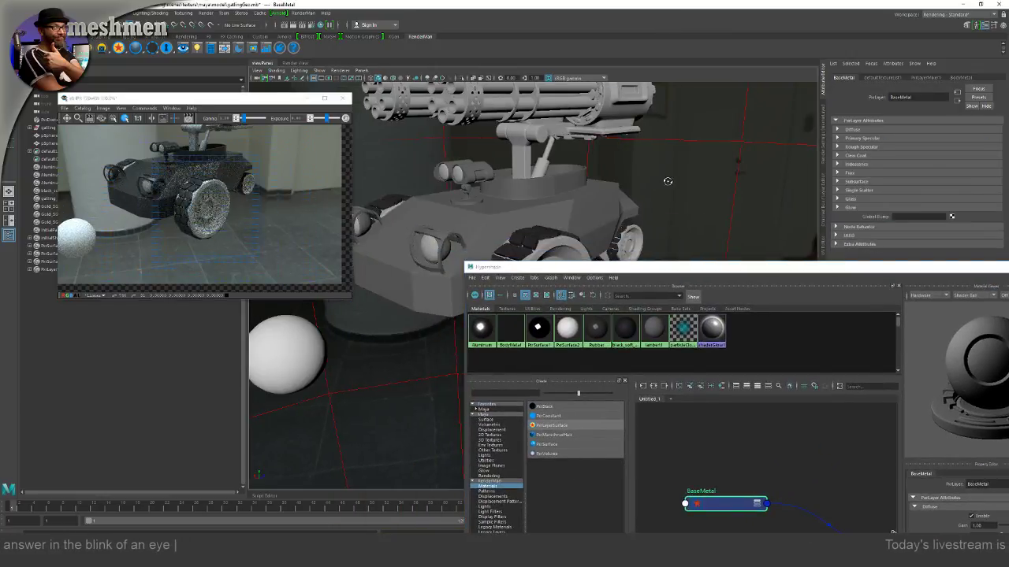
mouse_move(669, 189)
alt+mouse_down()
mouse_move(696, 199)
mouse_move(724, 186)
mouse_move(750, 197)
mouse_move(740, 276)
mouse_move(602, 153)
alt+mouse_up()
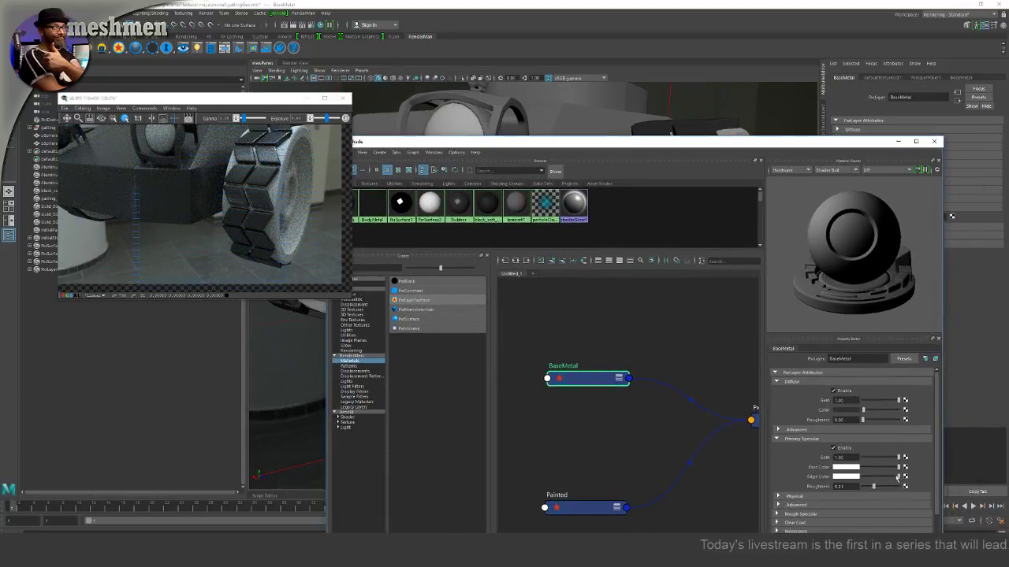
key(Right)
key(Right)
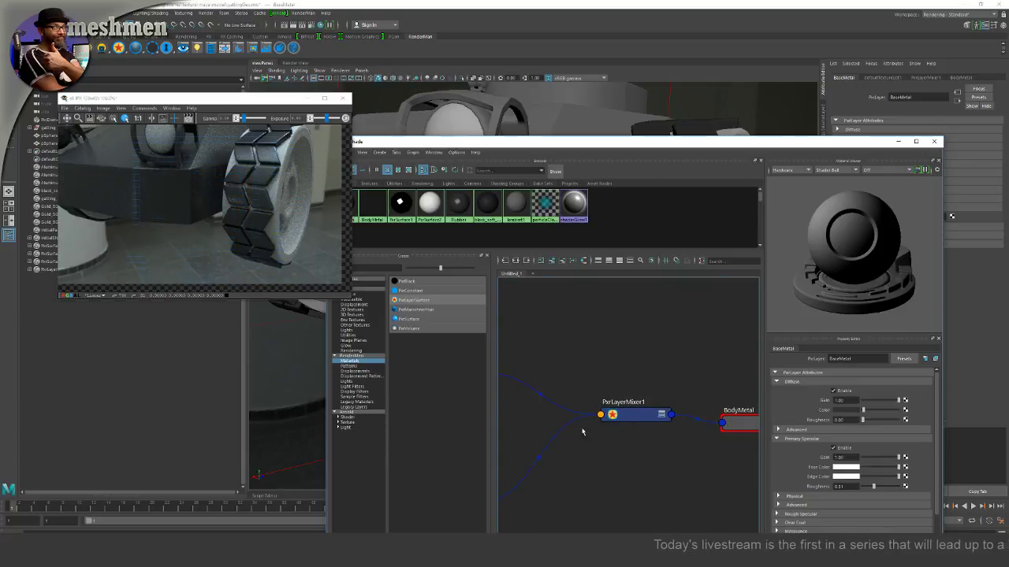
click(609, 420)
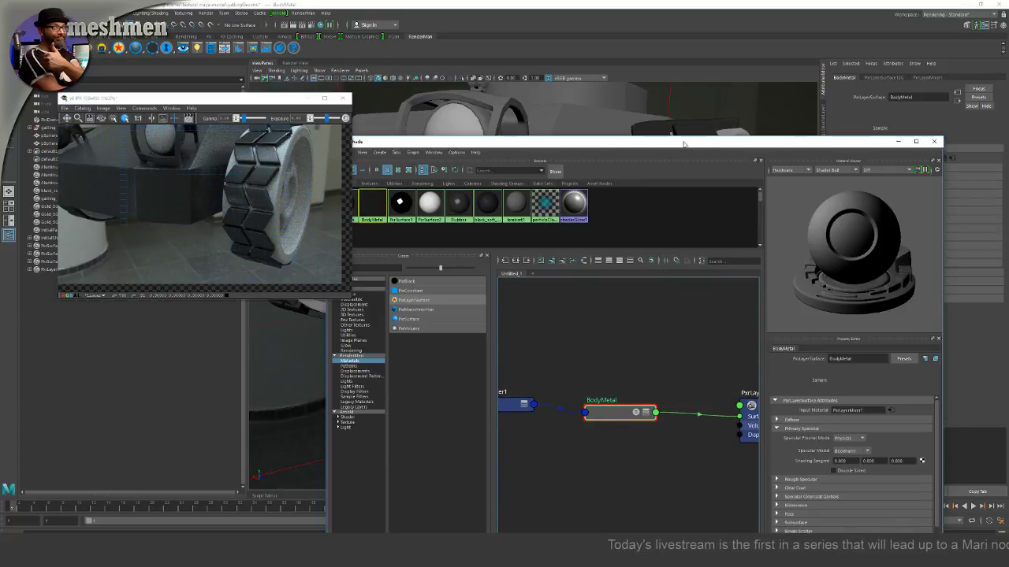
drag(702, 145, 525, 96)
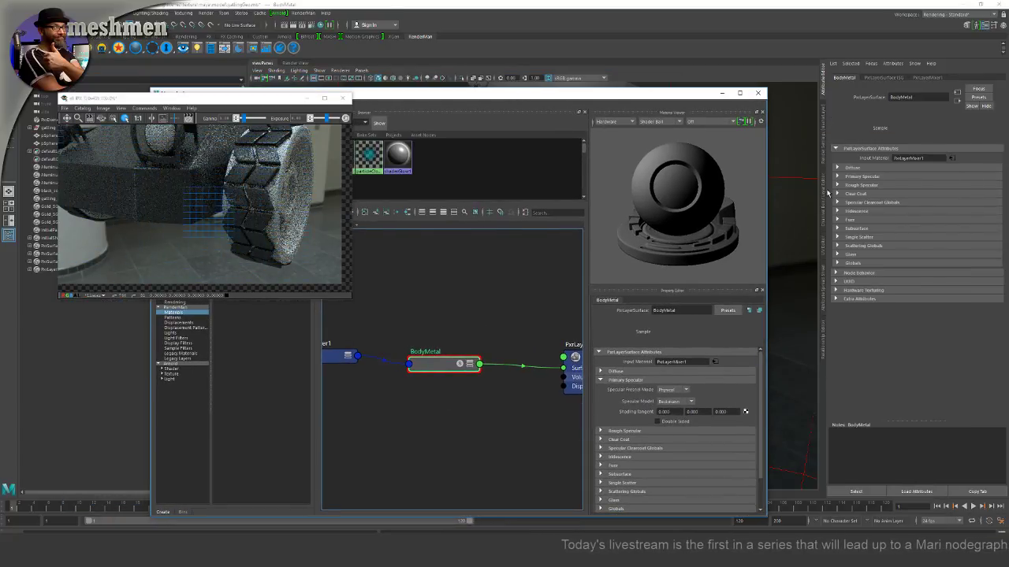
click(837, 176)
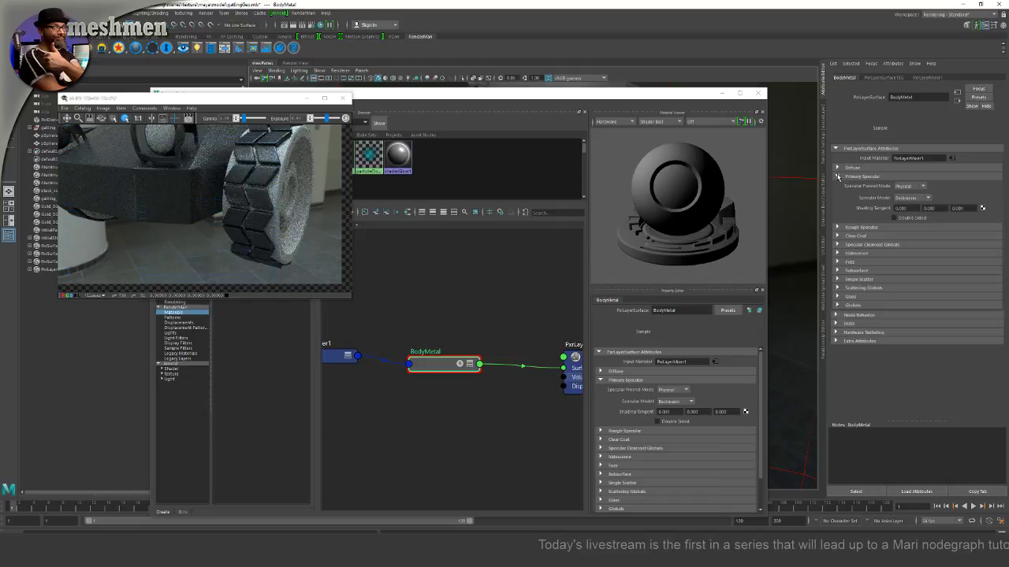
click(919, 187)
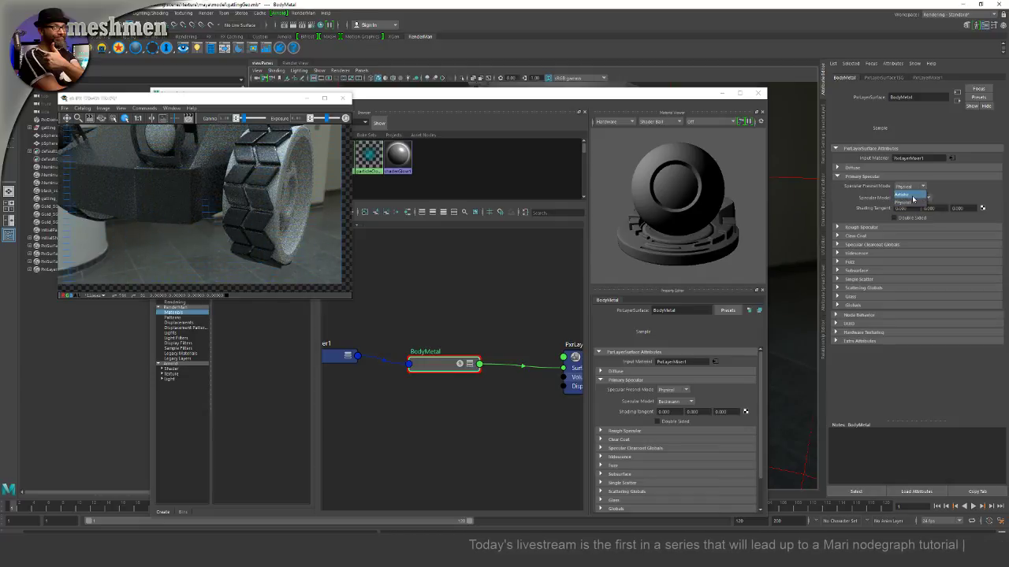
click(940, 189)
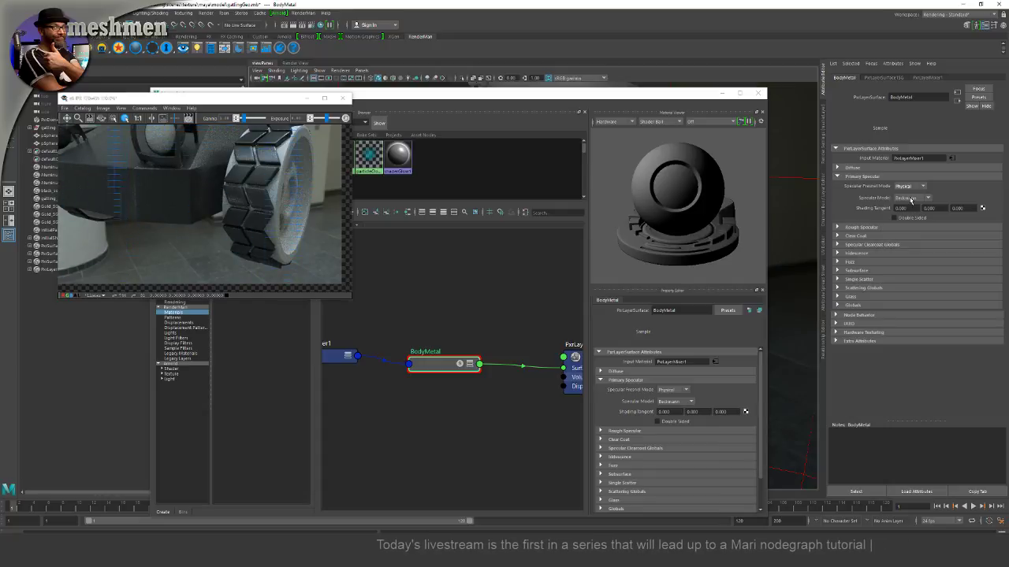
Step: Trace the BodyMetal network back through the layer mixer to BaseMetal, examine that layer's settings and return to the BodyMetal node
drag(444, 363, 454, 362)
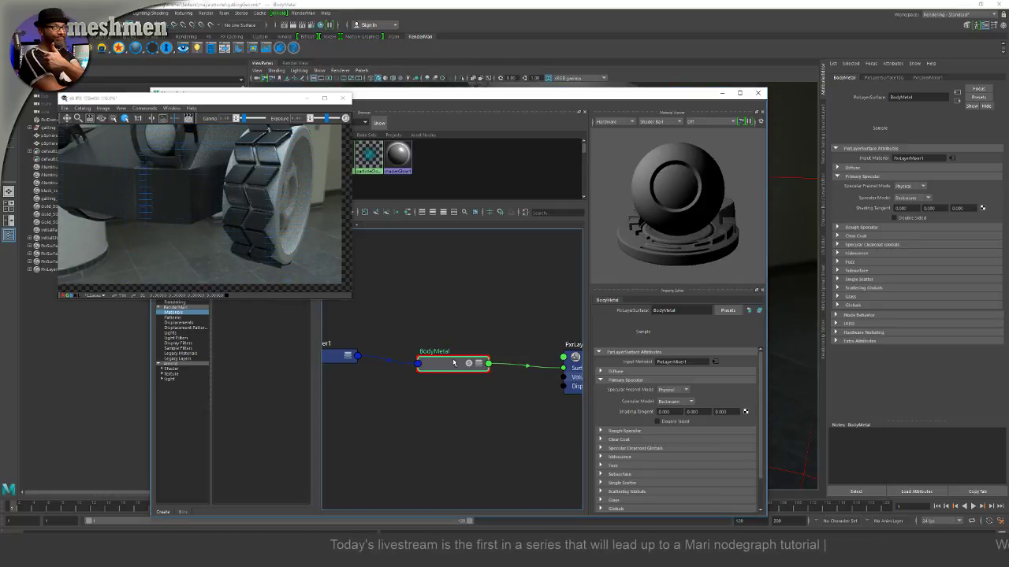
alt+middle_drag(454, 310, 474, 292)
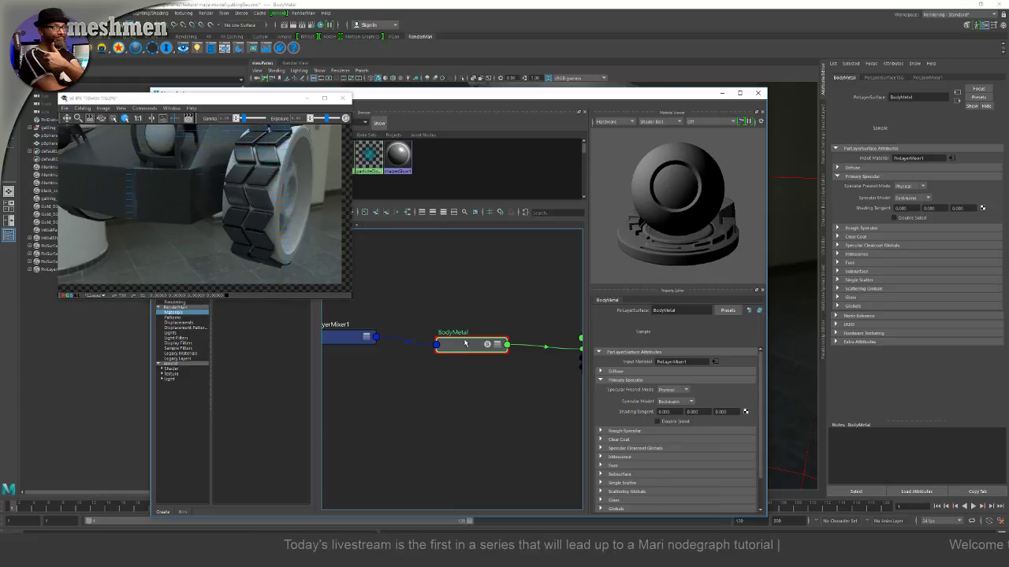
drag(466, 348, 467, 345)
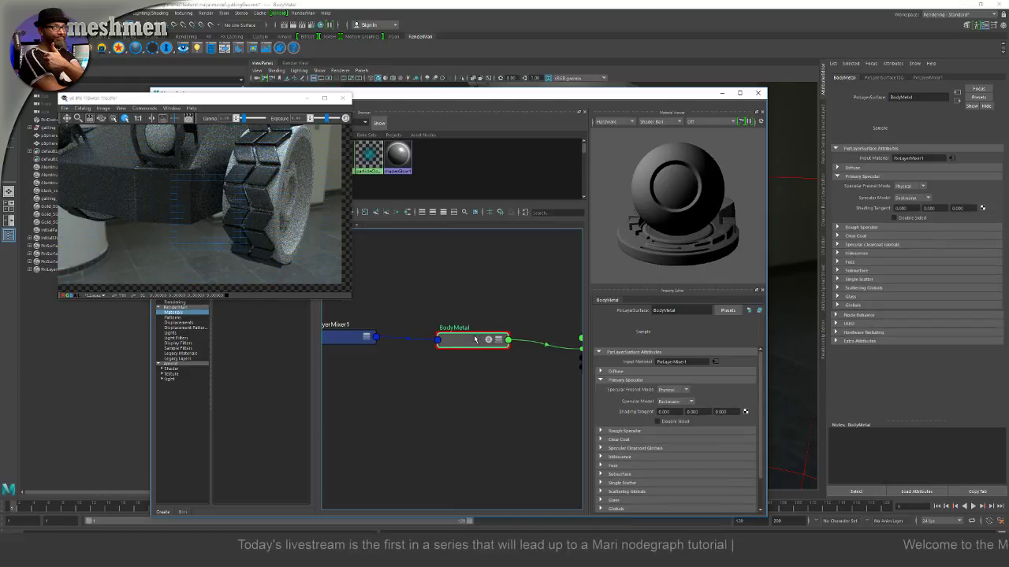
drag(467, 346, 467, 343)
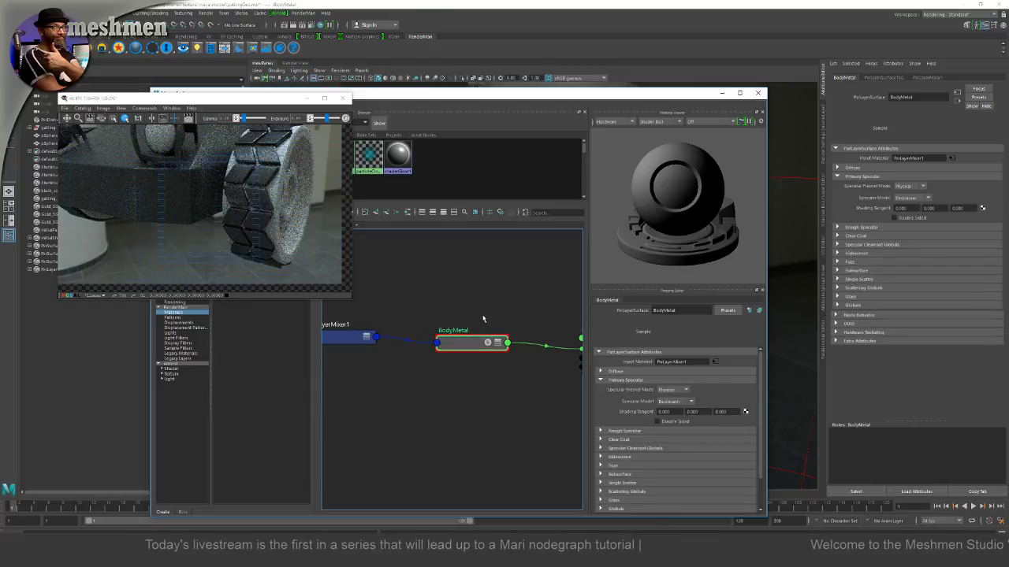
drag(513, 97, 556, 94)
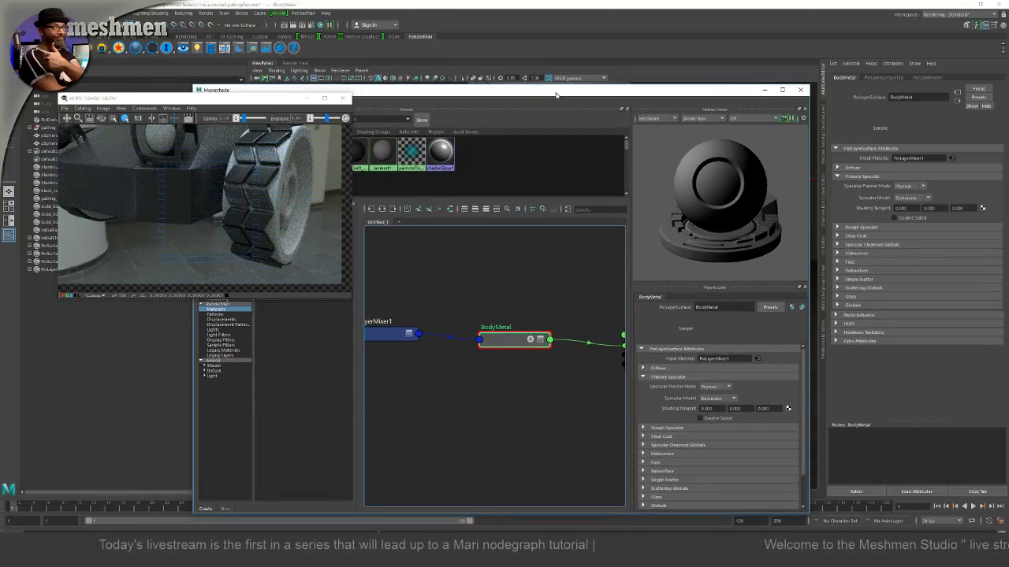
alt+middle_drag(463, 301, 544, 302)
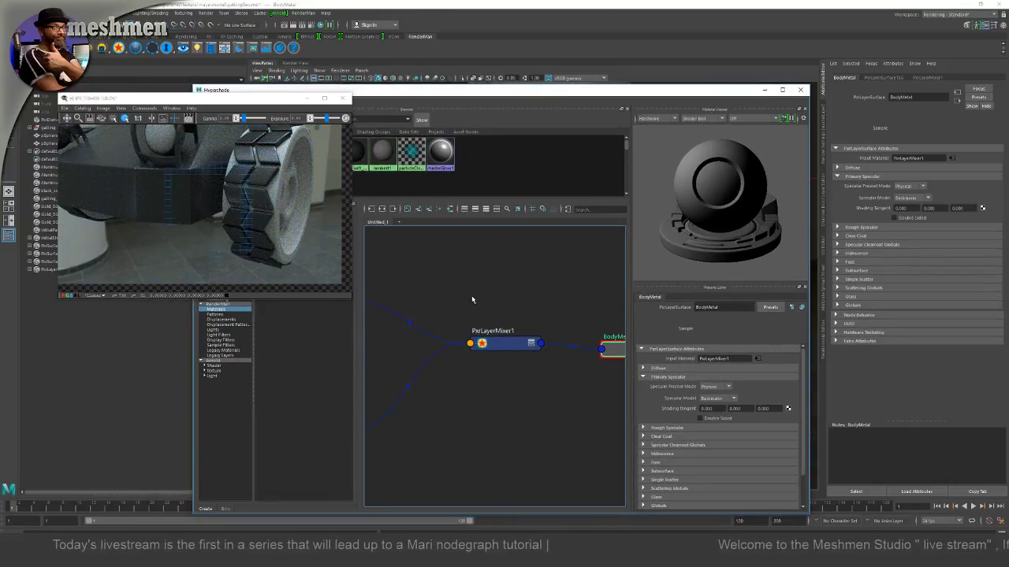
mouse_move(472, 295)
alt+middle_down()
mouse_move(399, 300)
mouse_move(628, 293)
alt+middle_up()
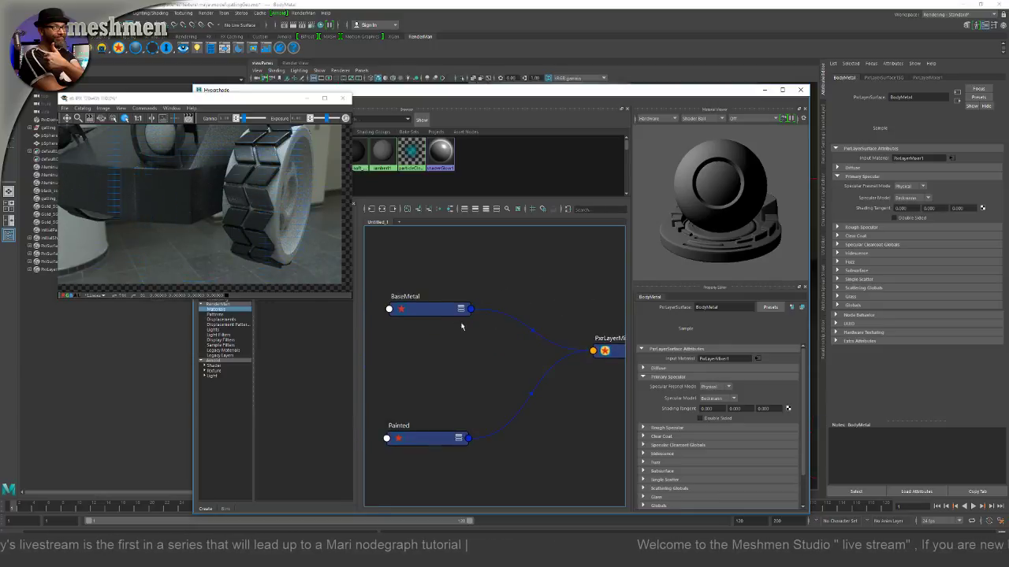
click(422, 311)
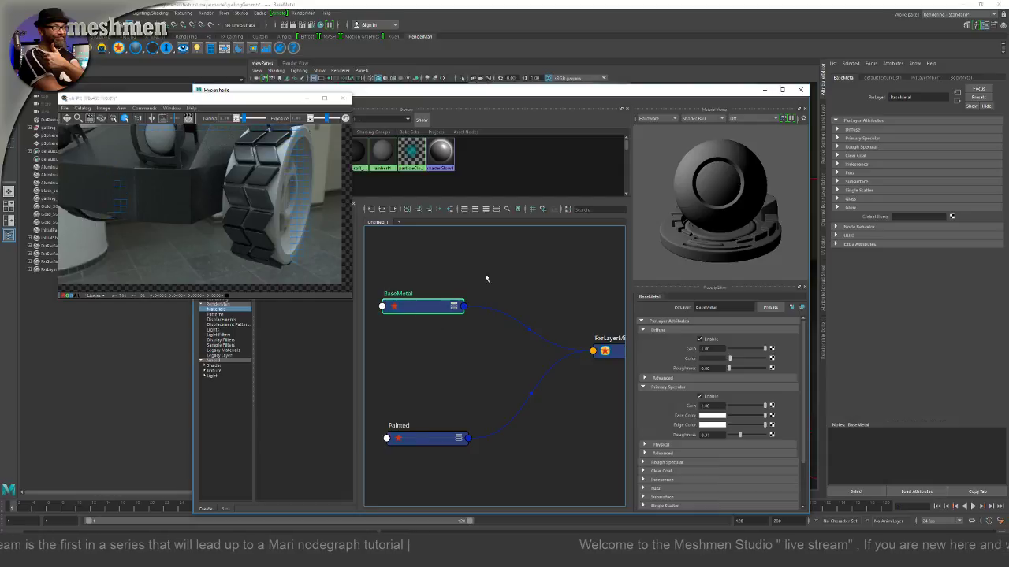
alt+middle_drag(486, 278, 386, 260)
click(502, 345)
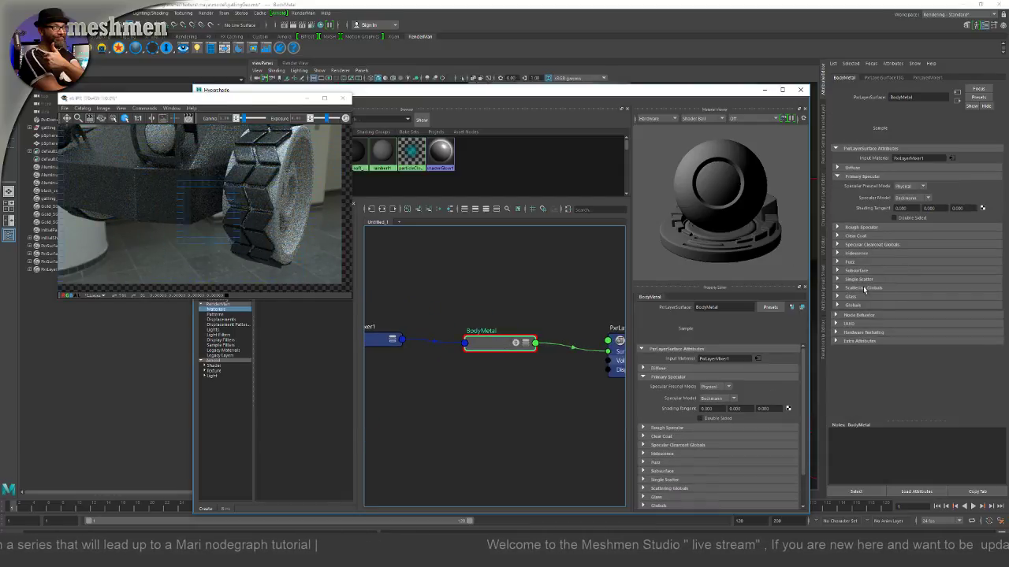
Step: Set BodyMetal's primary specular Fresnel mode to Artistic and its specular model to GGX
click(911, 187)
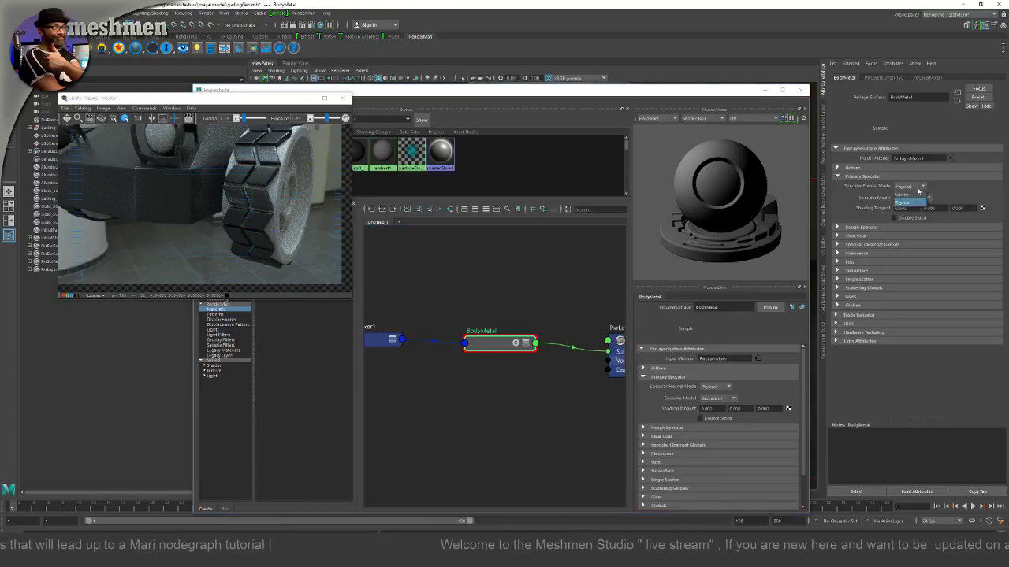
click(908, 193)
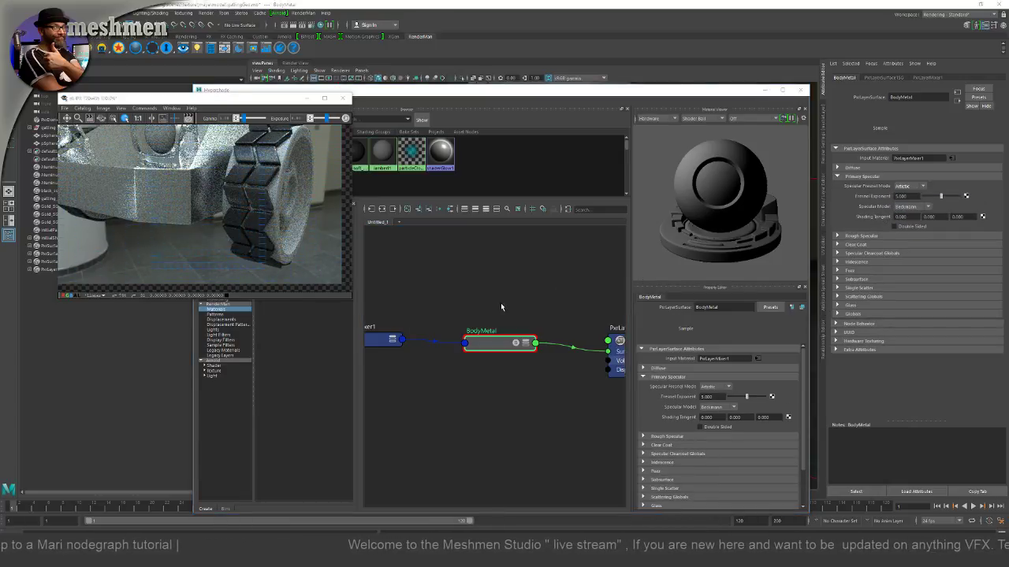
click(500, 349)
drag(501, 349, 501, 347)
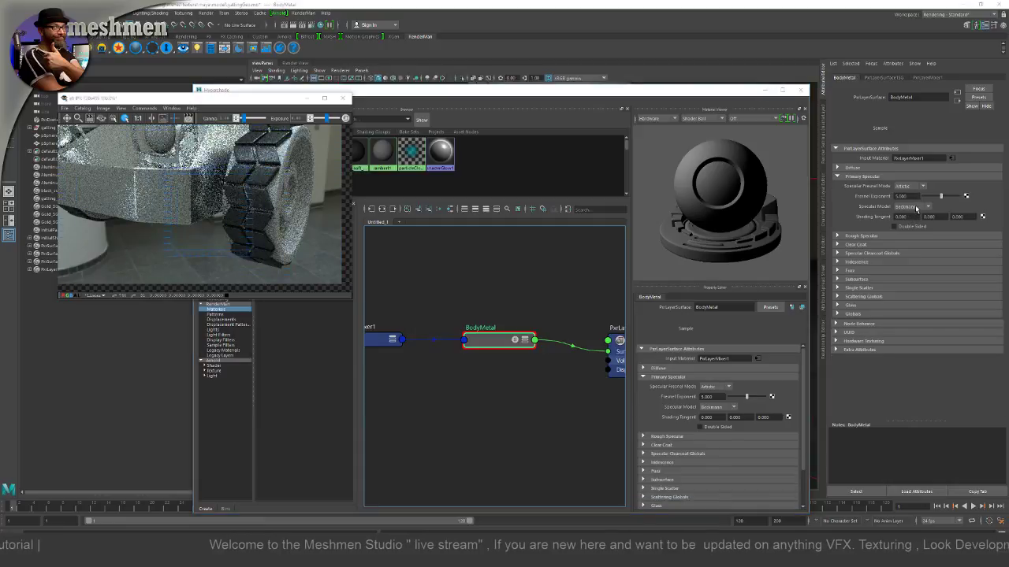
click(908, 207)
click(904, 224)
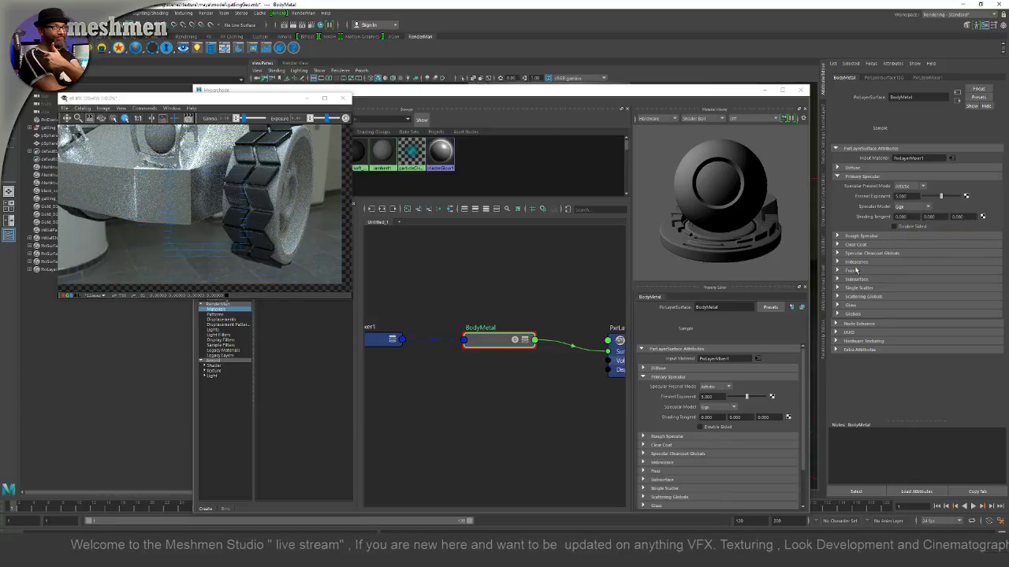
Step: Set the specular model of BodyMetal's Clear Coat and Rough Specular to GGX, leaving both Fresnel modes on Artistic
click(838, 236)
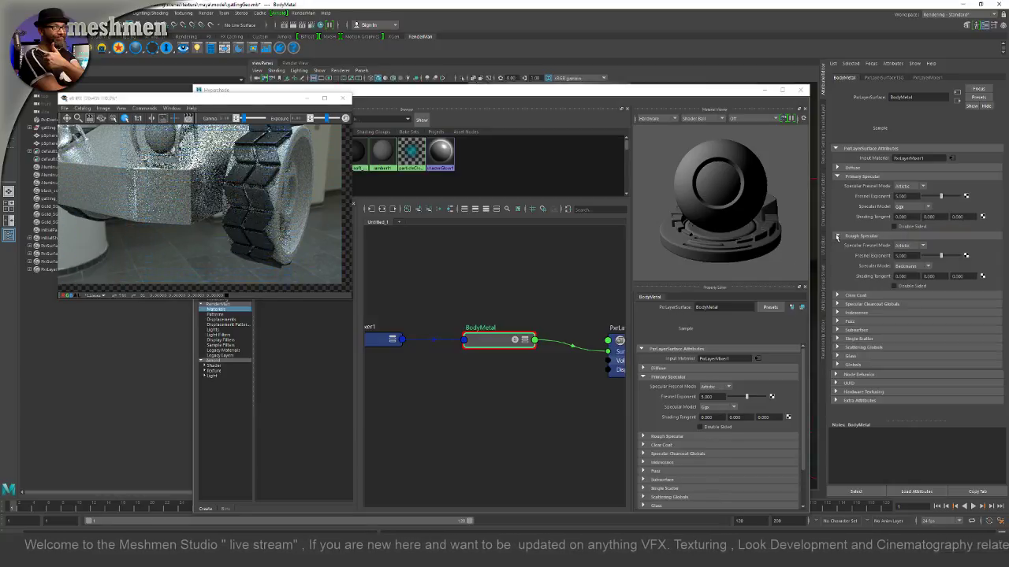
click(920, 246)
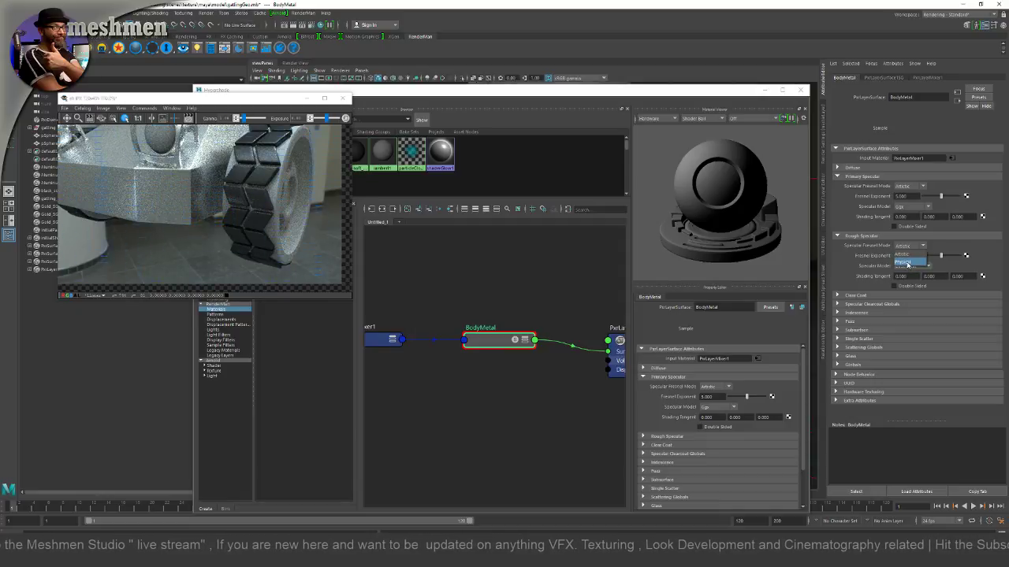
click(907, 263)
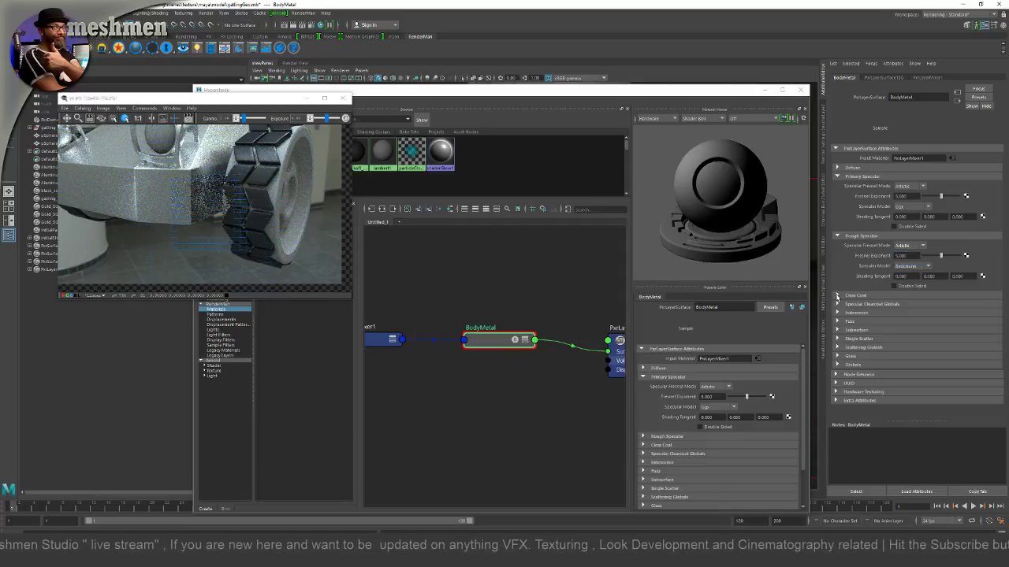
click(837, 297)
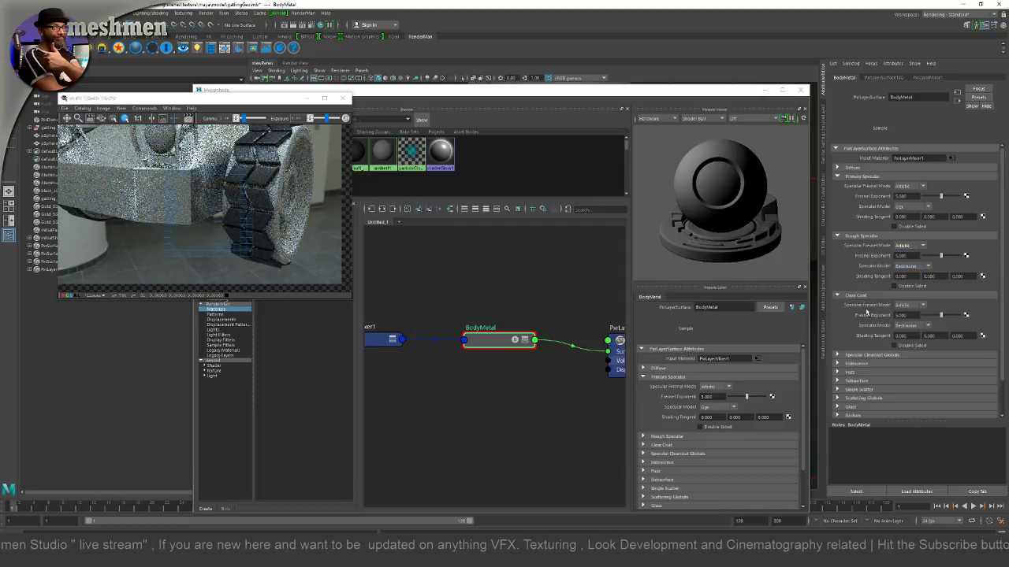
click(906, 324)
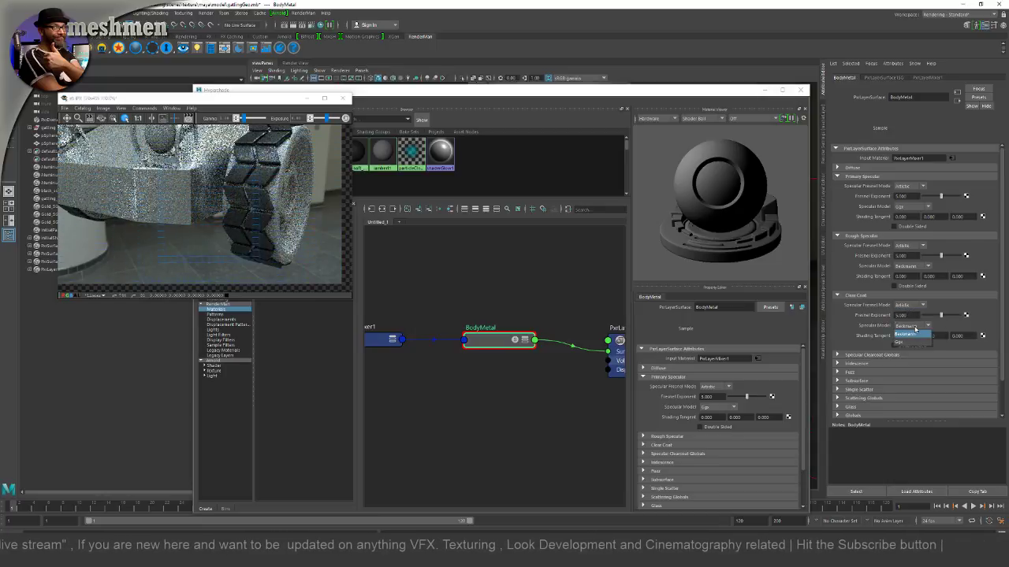
click(906, 345)
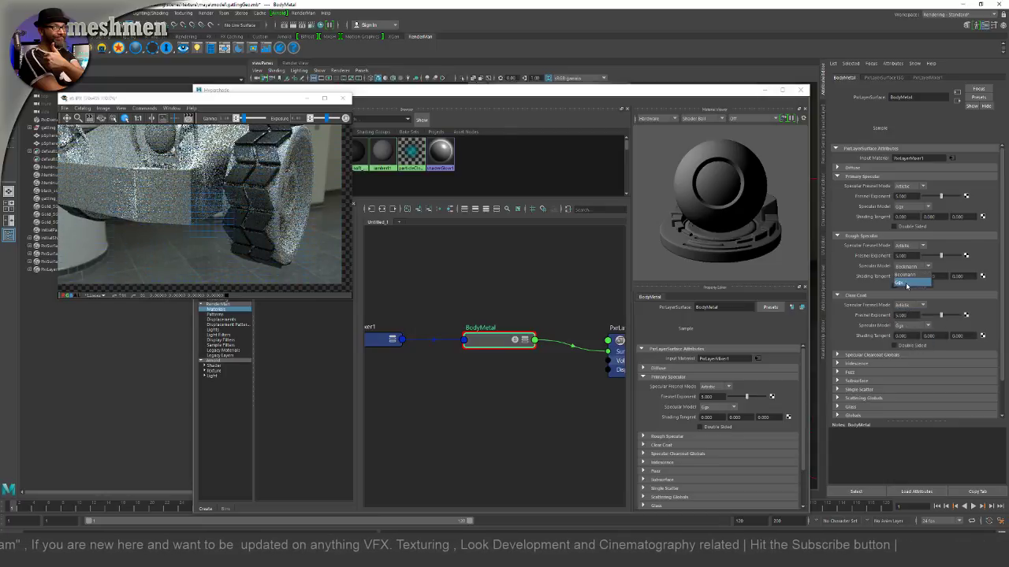
click(911, 276)
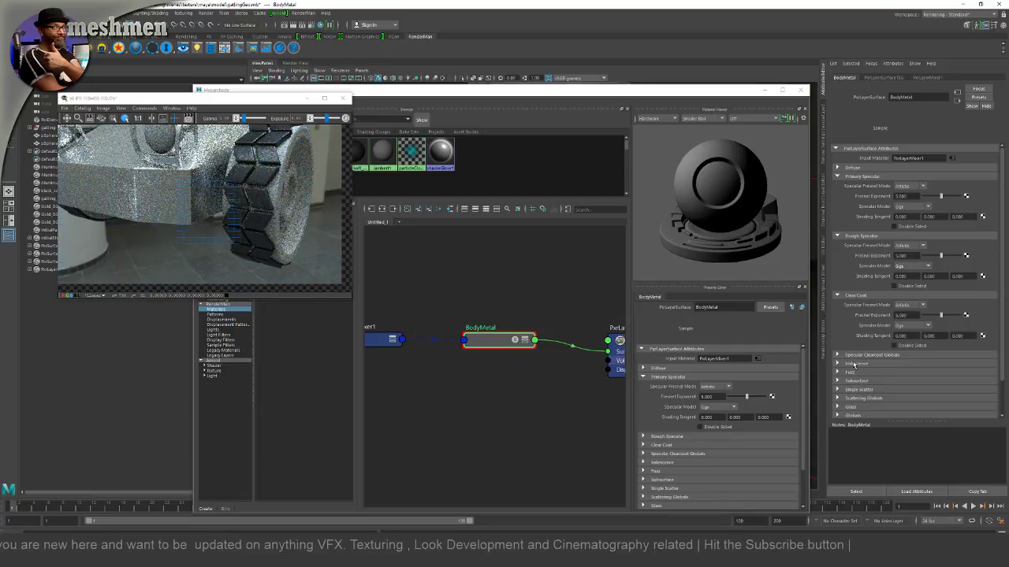
Step: Return to the layer nodes feeding the mixer and select the BaseMetal node, shifting it slightly
click(501, 291)
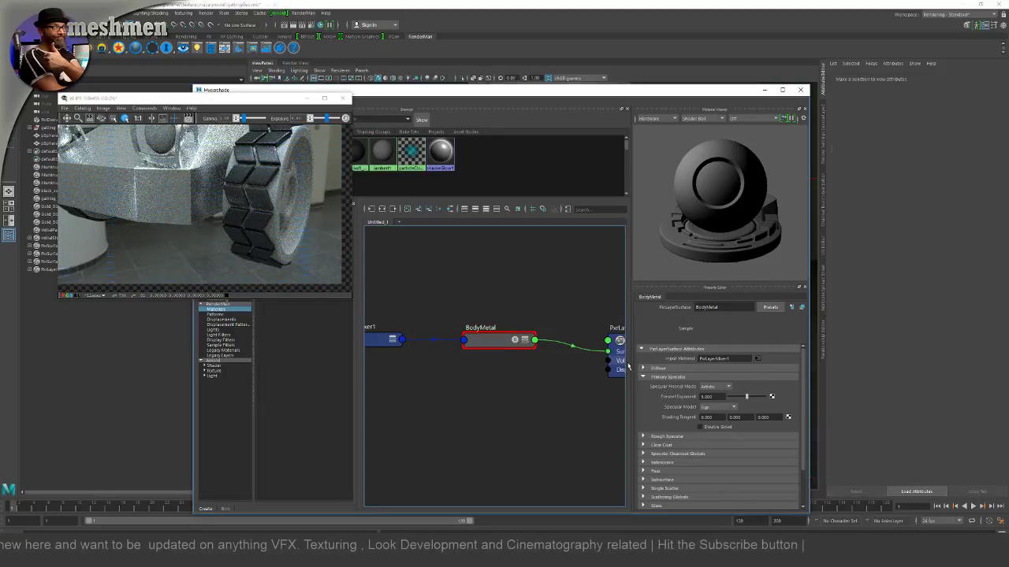
alt+middle_drag(471, 407, 594, 441)
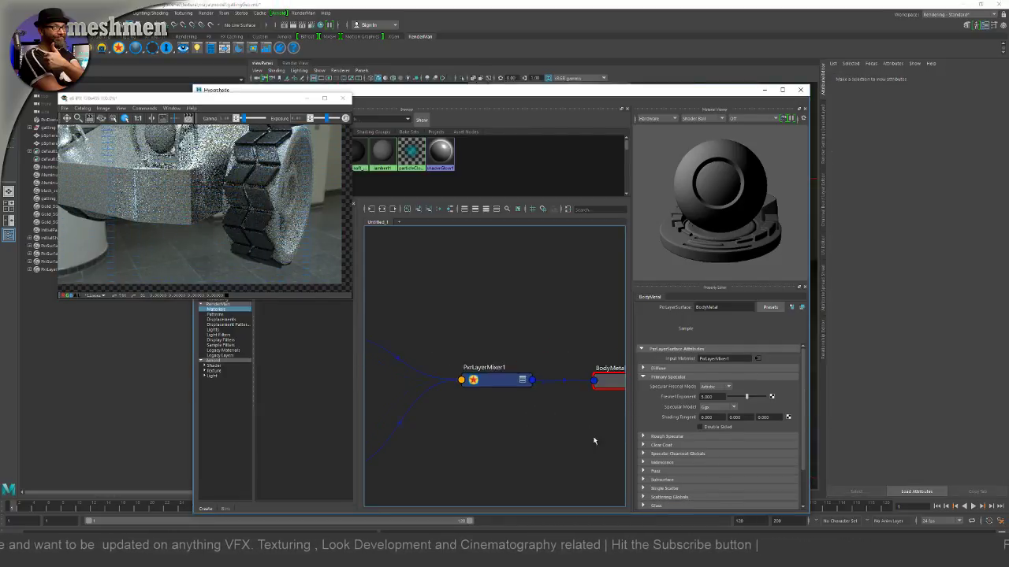
alt+middle_drag(466, 446, 606, 451)
alt+middle_drag(450, 415, 474, 421)
drag(456, 348, 458, 357)
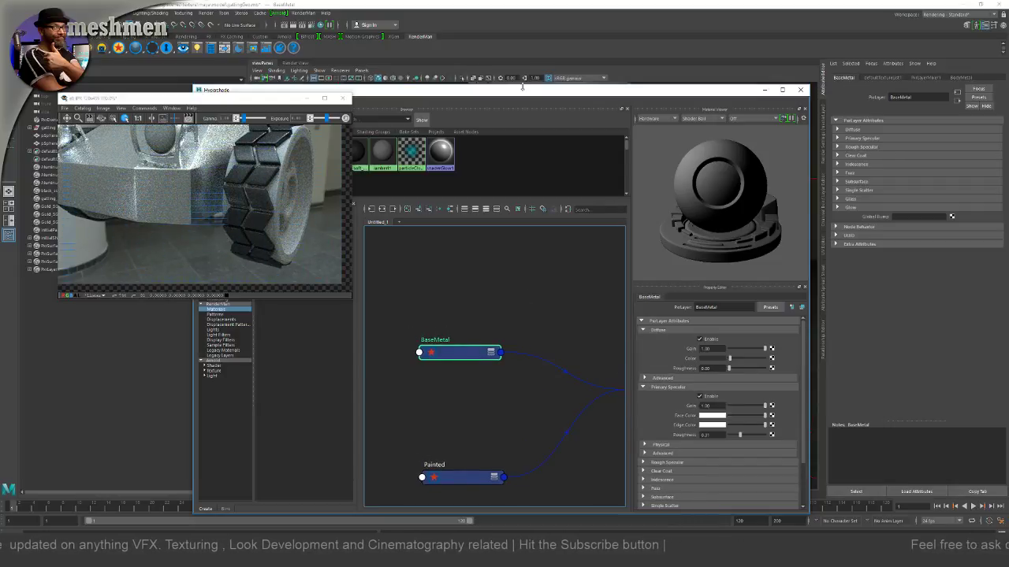
Step: Move the Hypershade window clear of the viewport and examine the vehicle's front body from a wider, higher angle in the live render
drag(521, 88, 629, 69)
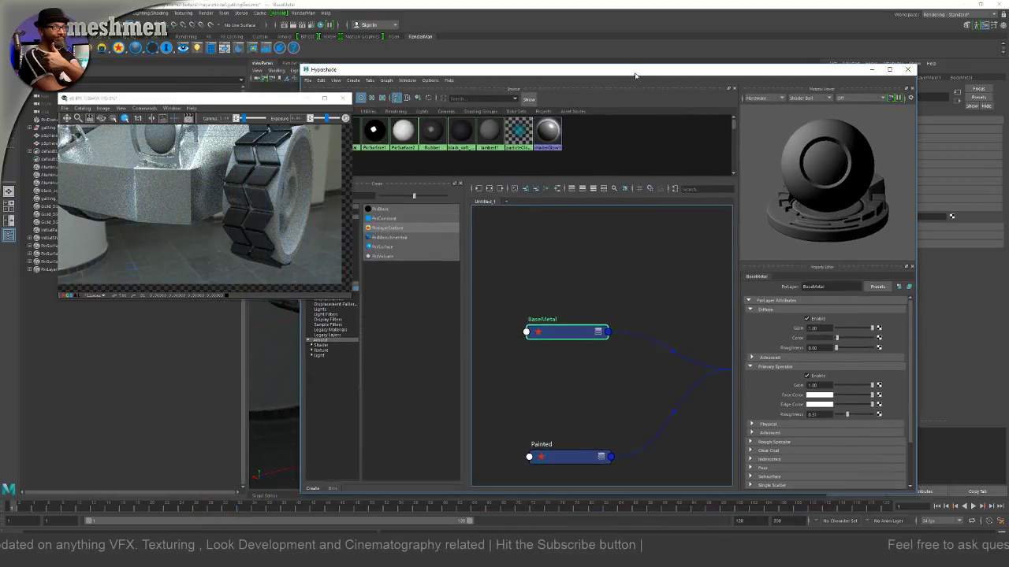
click(566, 332)
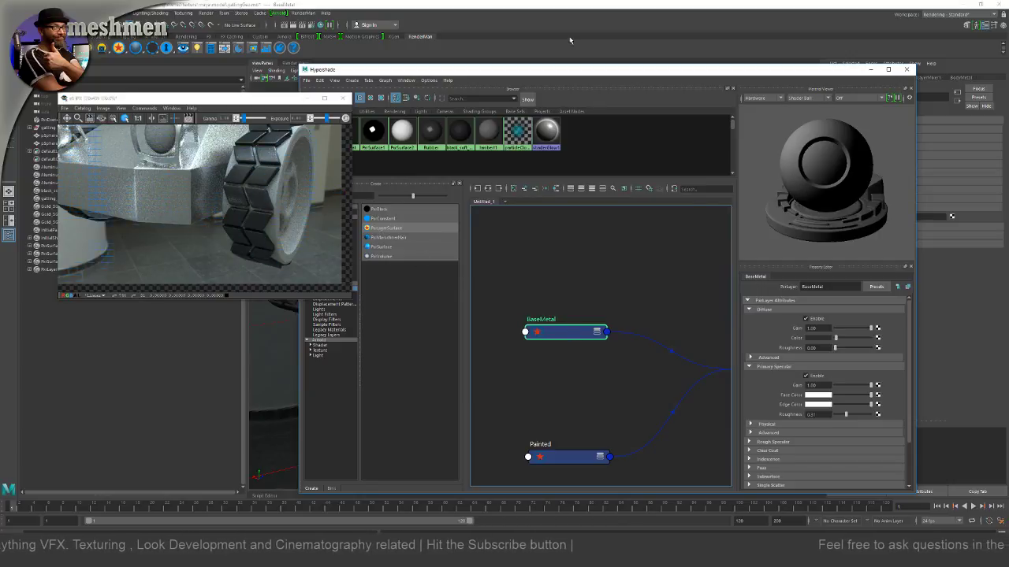
drag(548, 69, 718, 104)
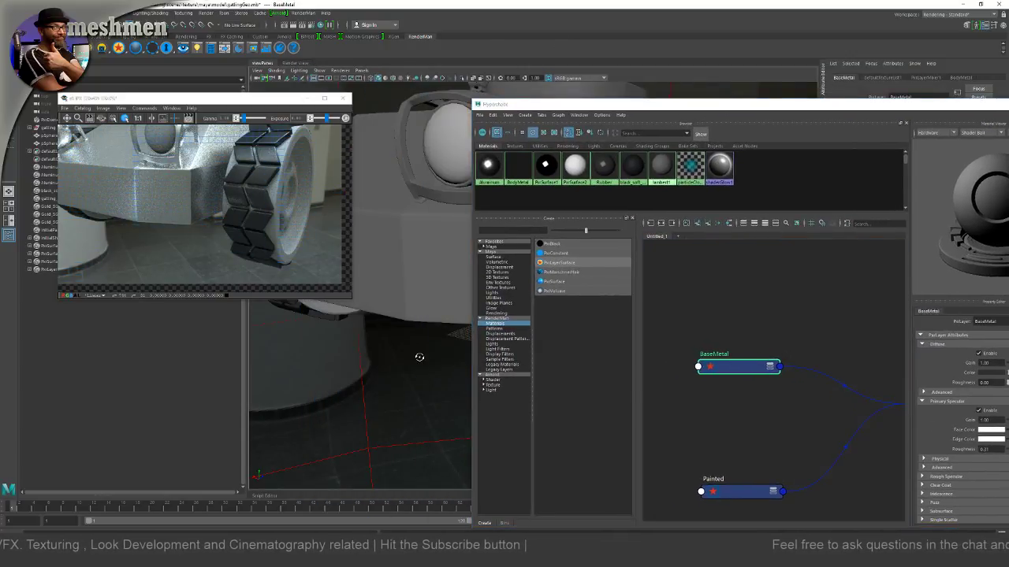
key(f)
alt+drag(408, 356, 421, 223)
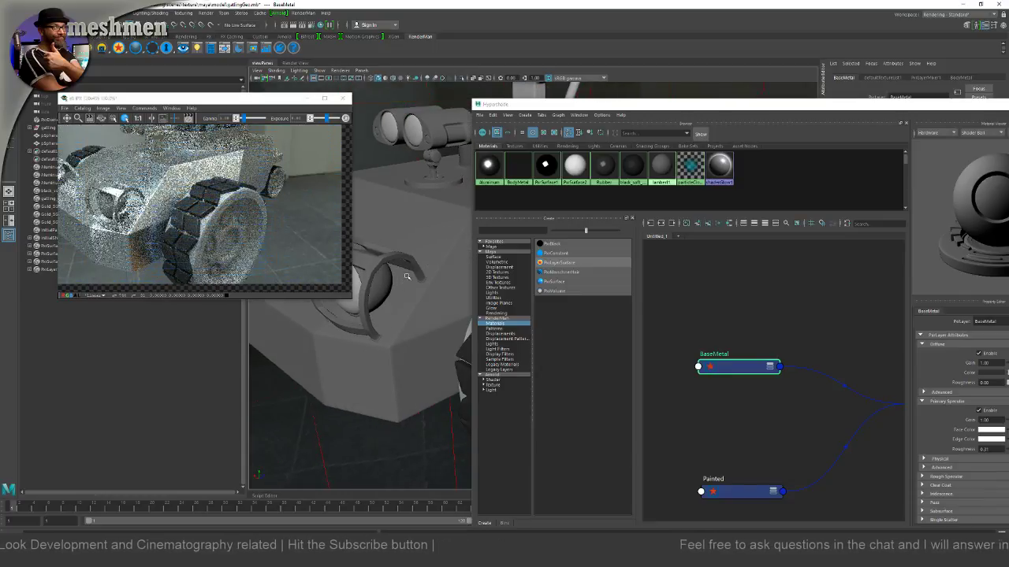
Step: Set the BaseMetal layer's diffuse color to black
drag(604, 105, 467, 67)
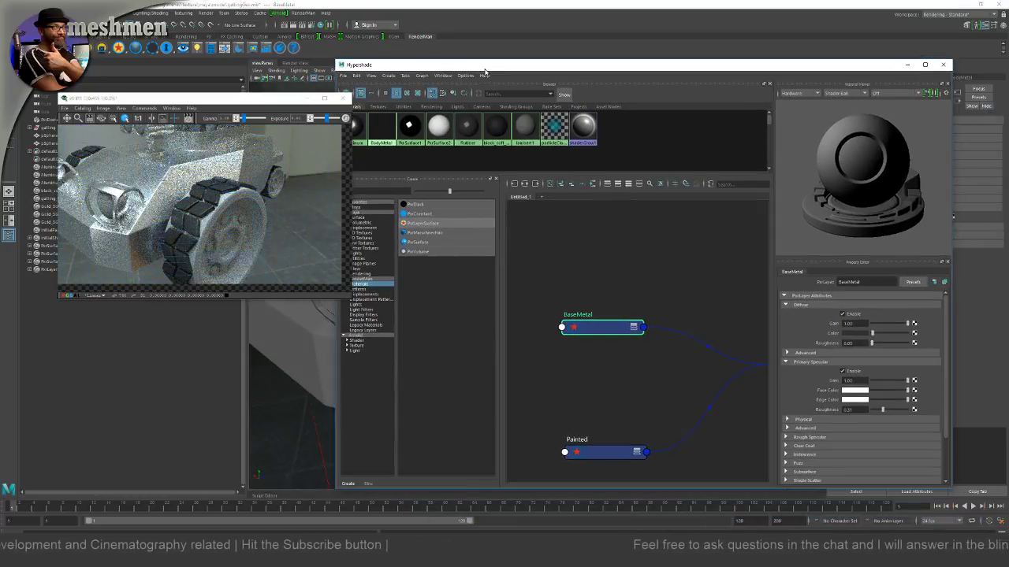
click(607, 273)
click(598, 331)
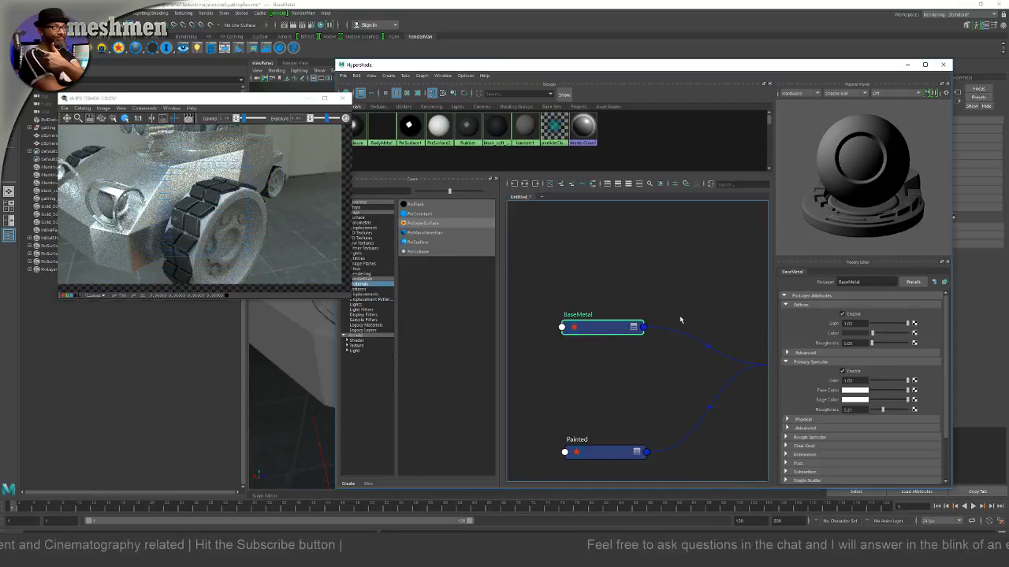
click(848, 335)
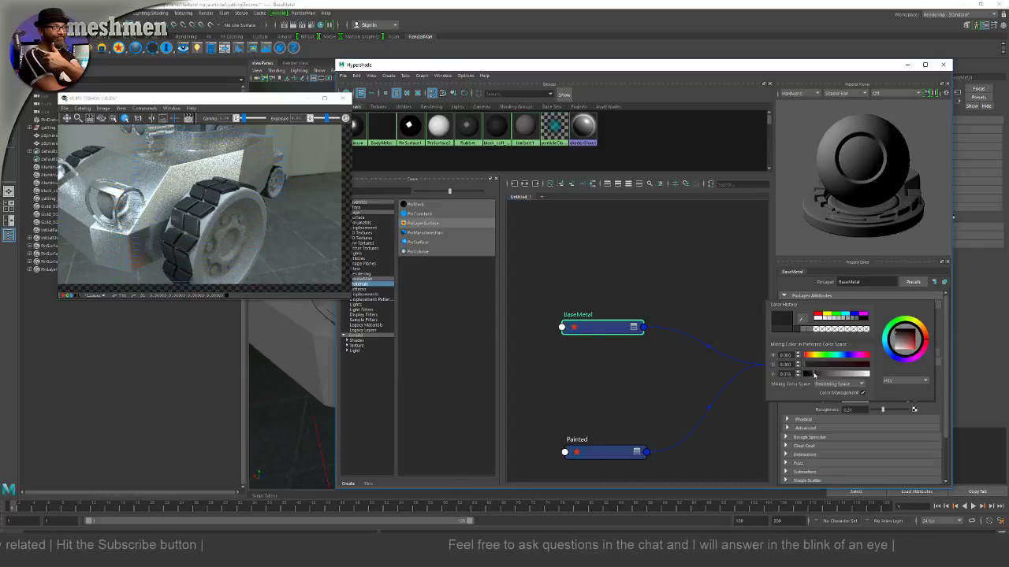
drag(815, 375, 812, 375)
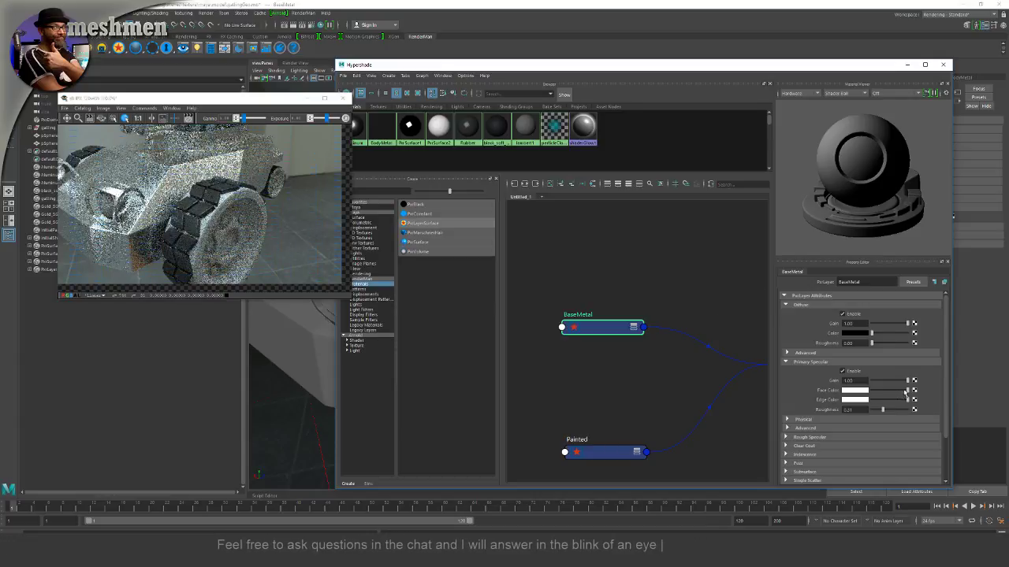
Step: Test BaseMetal's primary specular with black face and edge colors, returning both to white
drag(906, 390, 807, 396)
drag(908, 400, 812, 404)
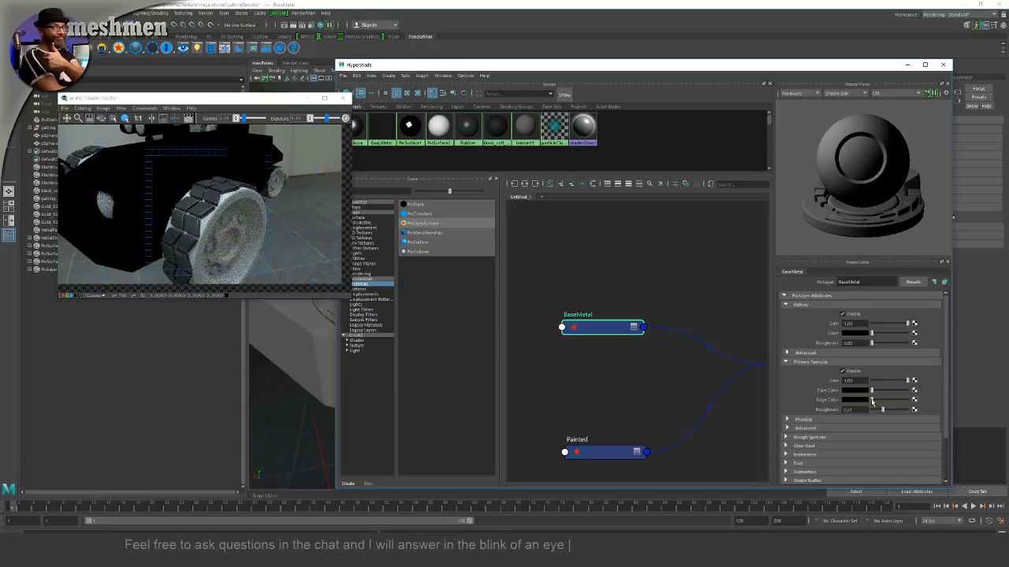
drag(872, 400, 908, 400)
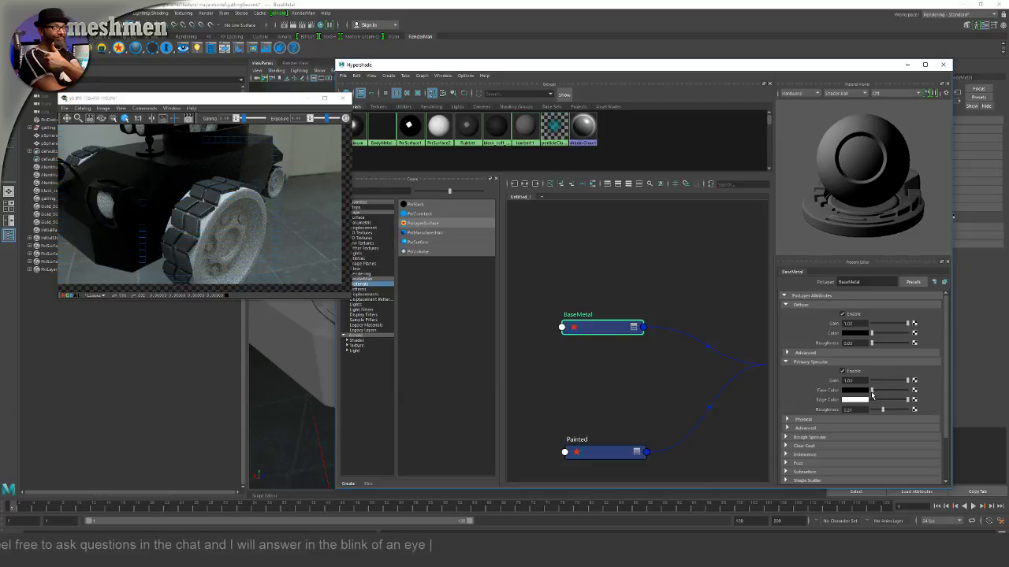
drag(872, 390, 940, 391)
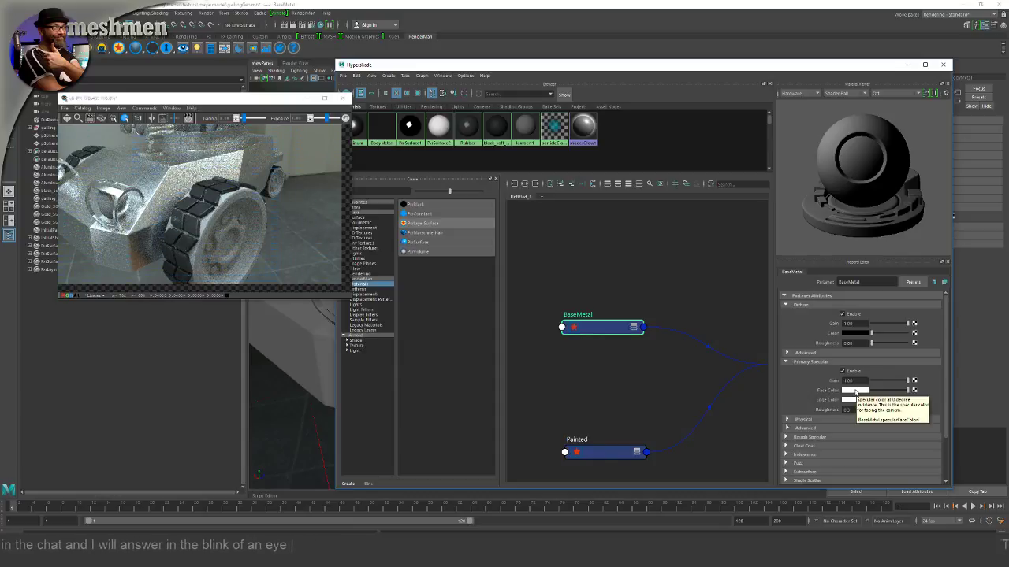
Step: Try a yellow-gold primary specular face color on BaseMetal at several saturations and return it to white
click(855, 390)
drag(835, 417, 875, 421)
click(825, 412)
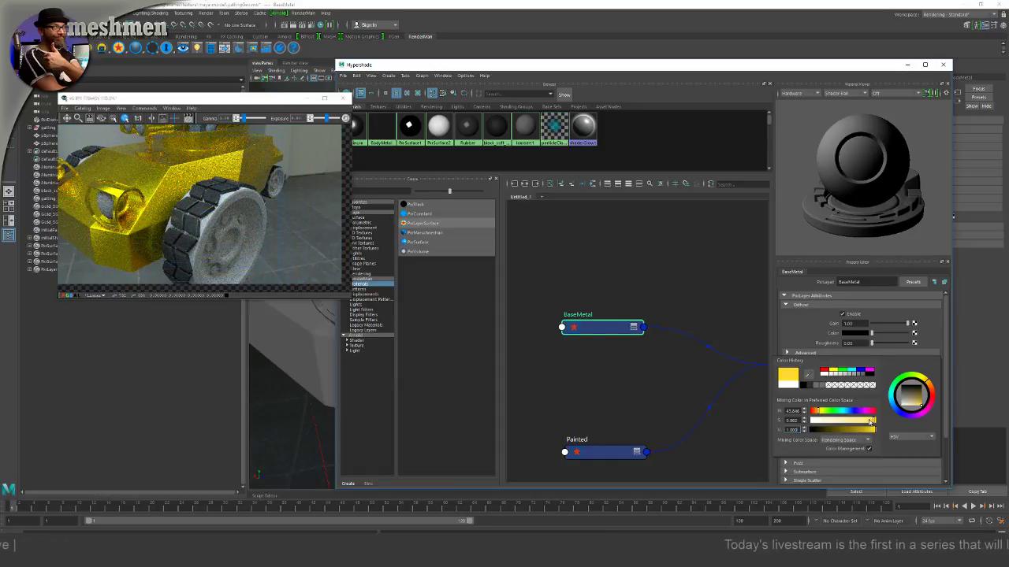
drag(871, 423, 862, 423)
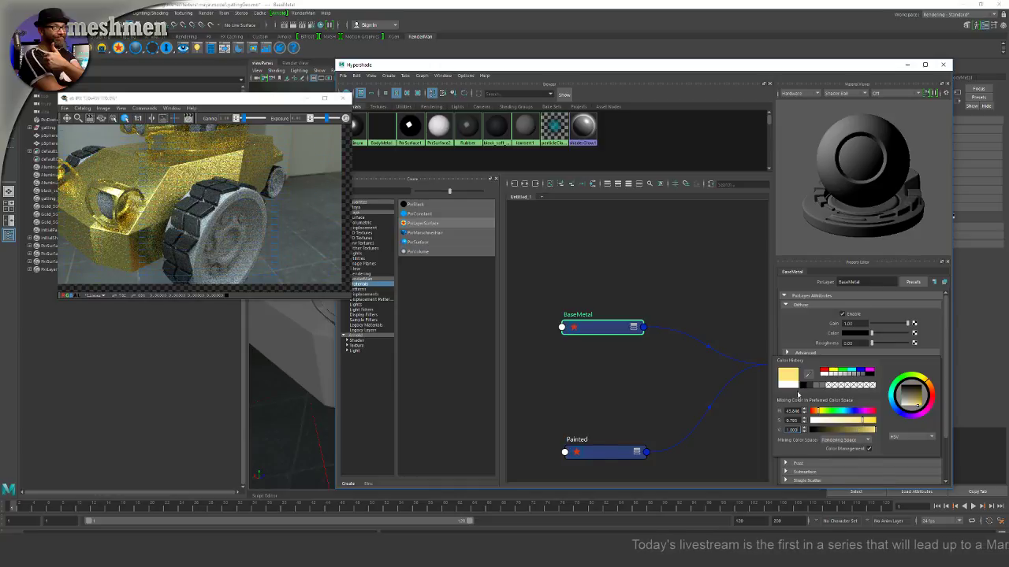
drag(815, 421, 819, 424)
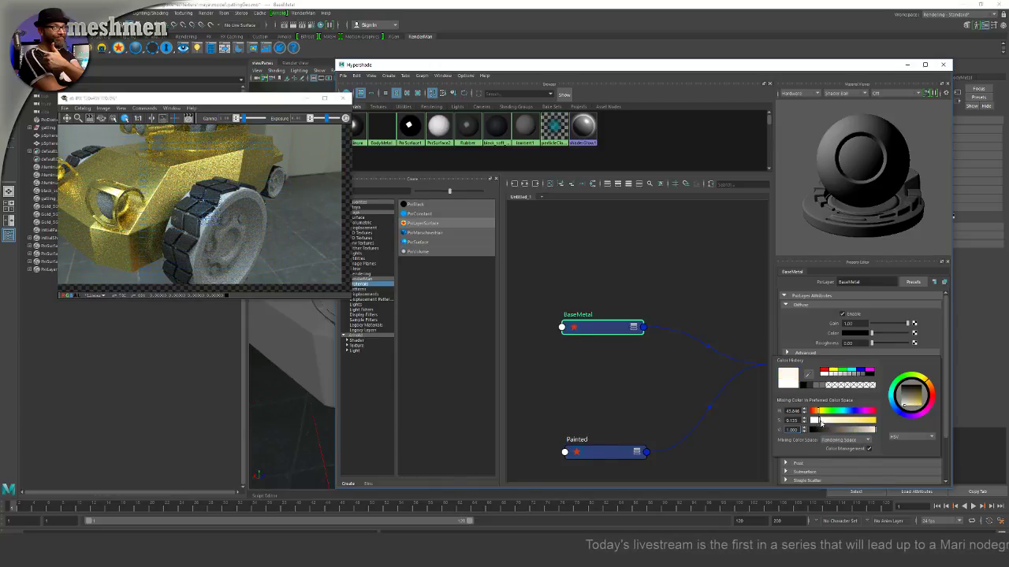
drag(895, 424, 896, 425)
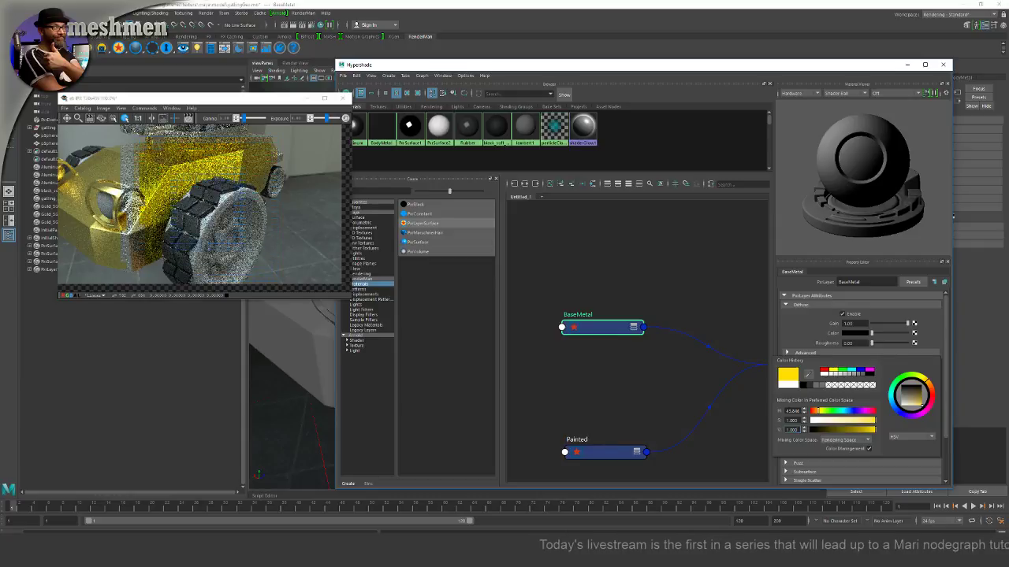
click(851, 391)
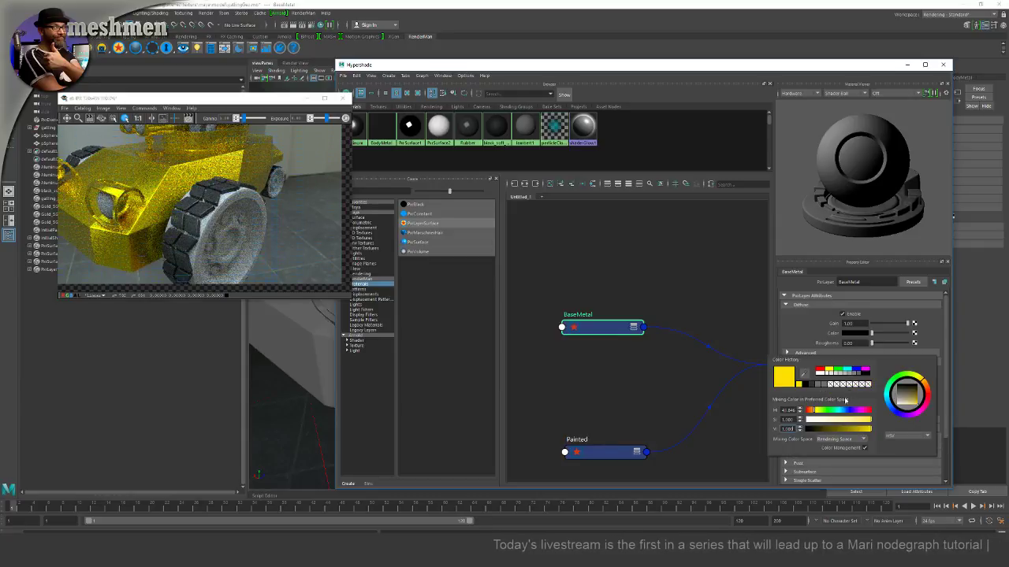
drag(807, 422, 802, 424)
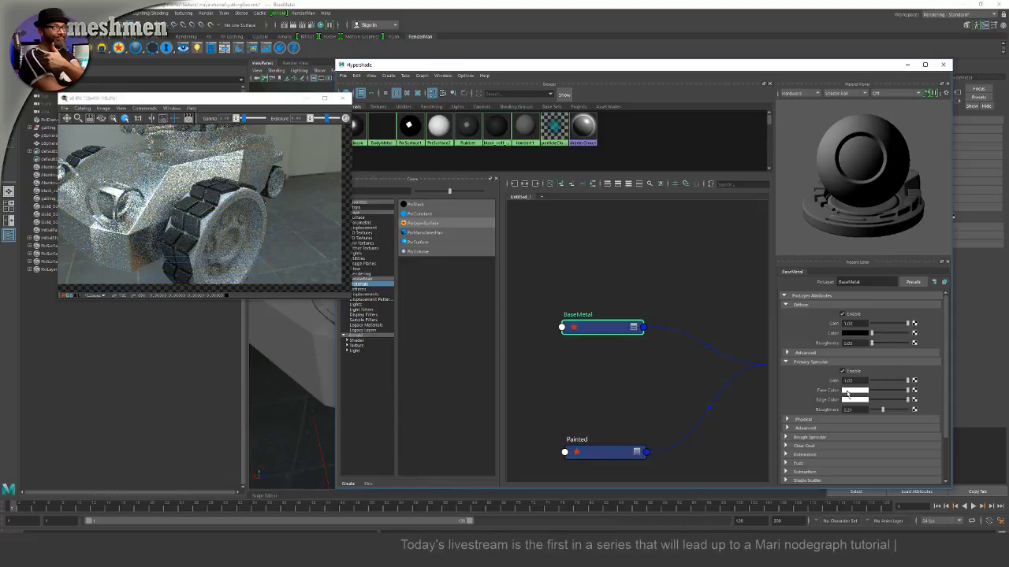
click(853, 394)
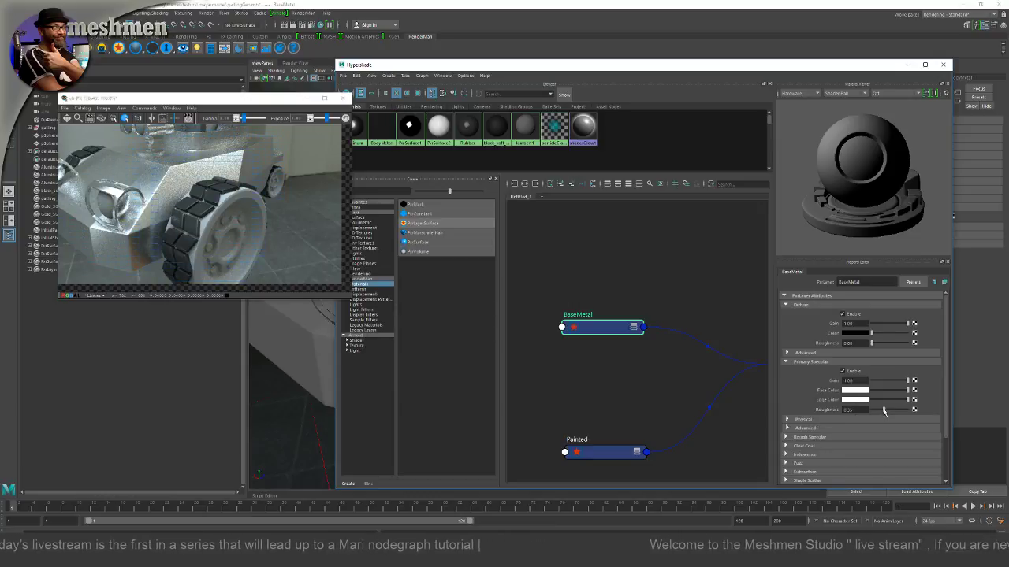
Step: Set BaseMetal's primary specular roughness to 0.35 and darken its face color slightly from pure white
drag(885, 410, 884, 410)
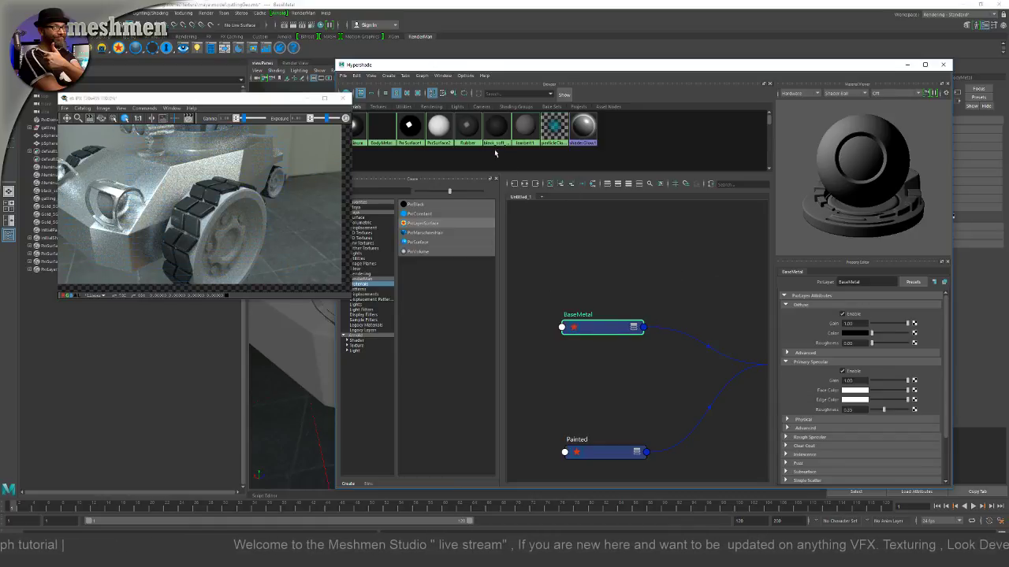
drag(567, 67, 726, 104)
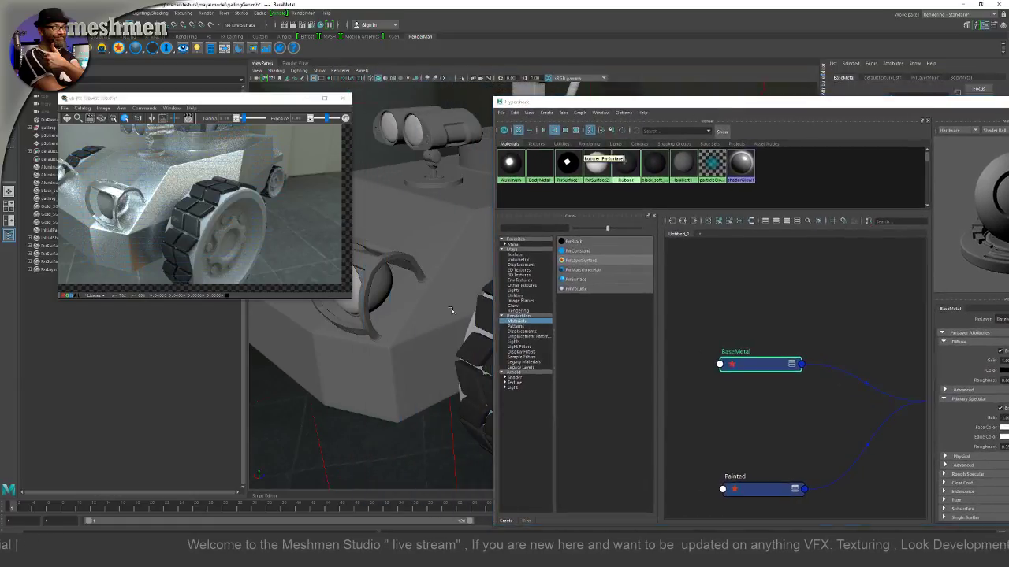
alt+drag(439, 331, 473, 339)
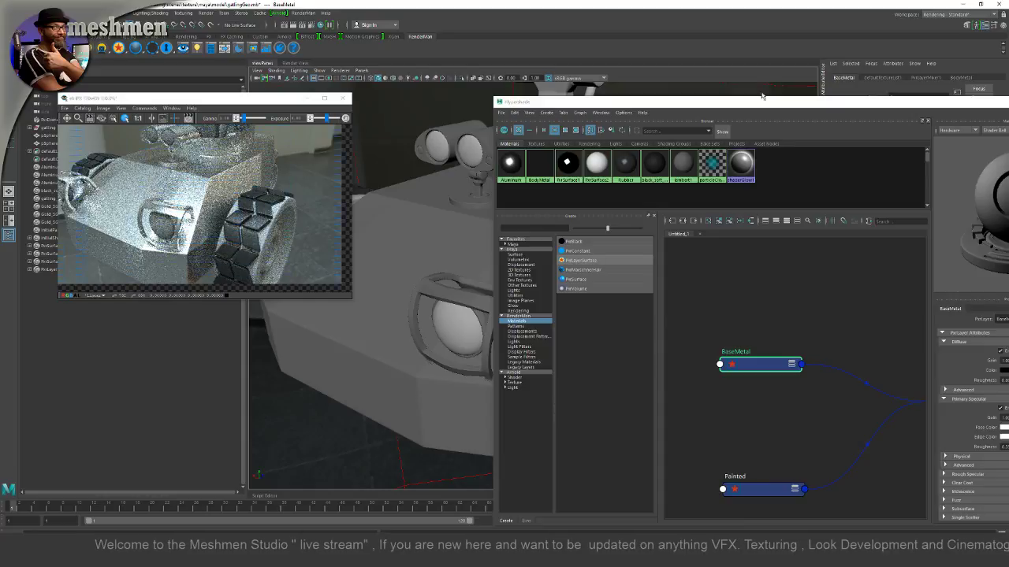
drag(801, 99, 672, 60)
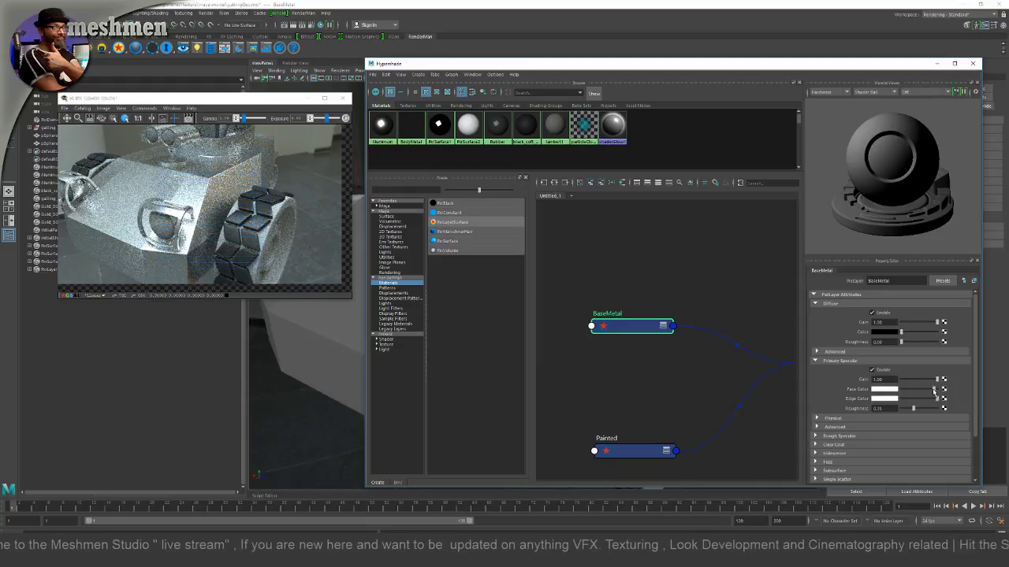
drag(935, 389, 933, 390)
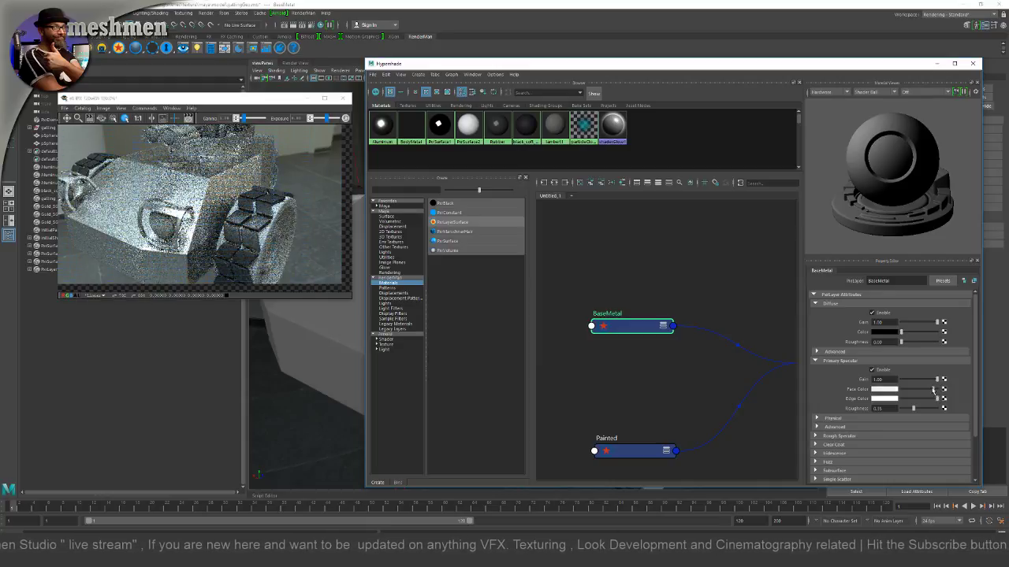
Step: Reframe the live render on the vehicle's front wheel, and select the Painted node and align it beneath BaseMetal
drag(495, 62, 554, 221)
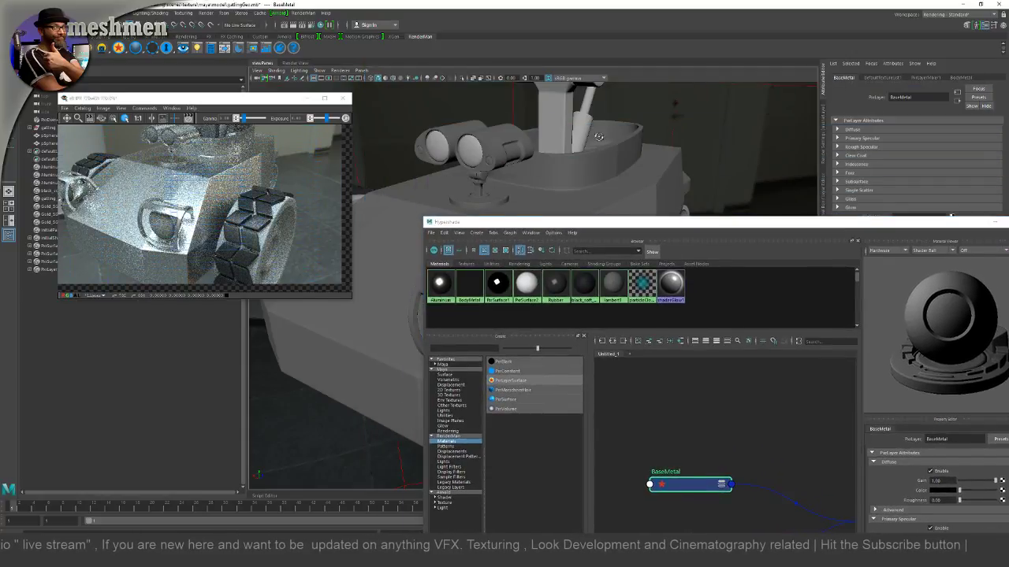
mouse_move(601, 137)
alt+mouse_down()
mouse_move(573, 118)
mouse_move(590, 135)
alt+mouse_up()
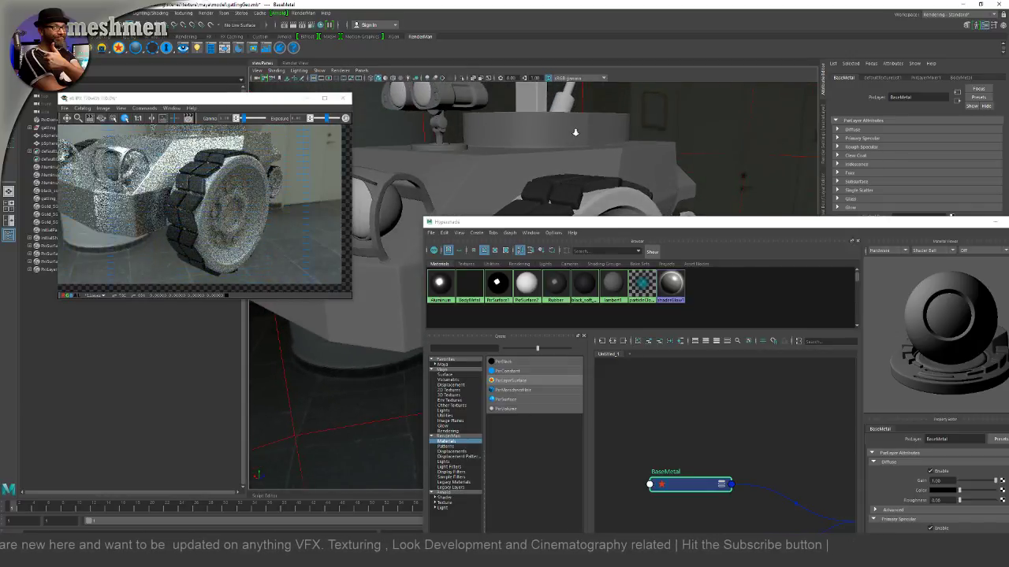
drag(645, 225, 547, 104)
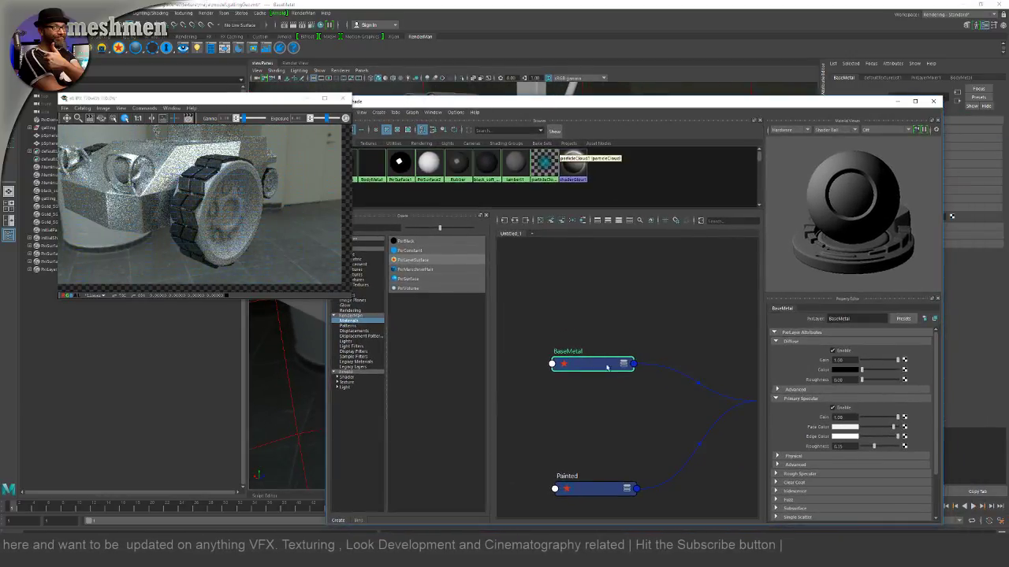
click(600, 480)
drag(591, 493, 586, 488)
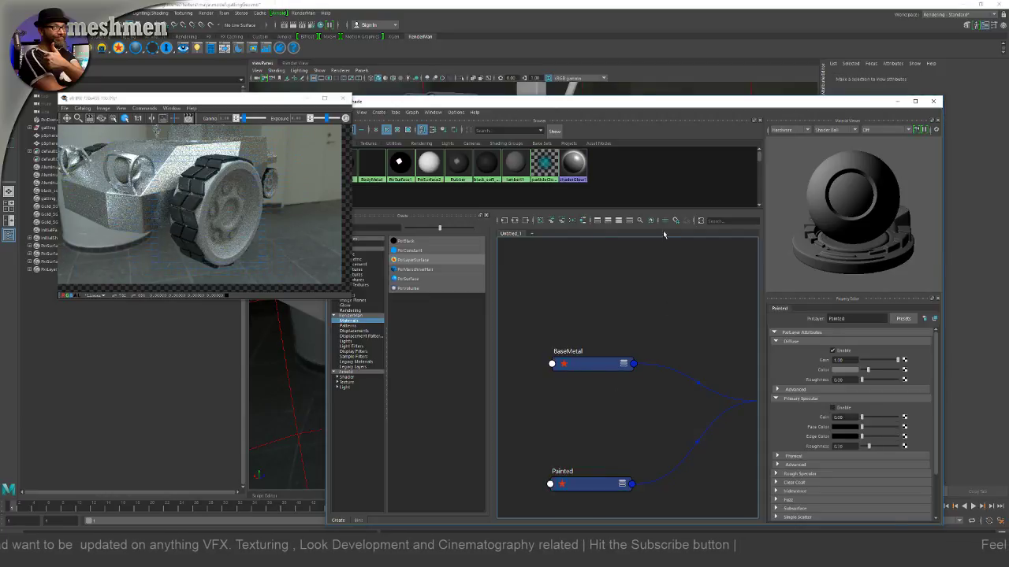
Step: Enable Layer 1, fed by the Painted node, in PxrLayerMixer1
drag(635, 101, 584, 71)
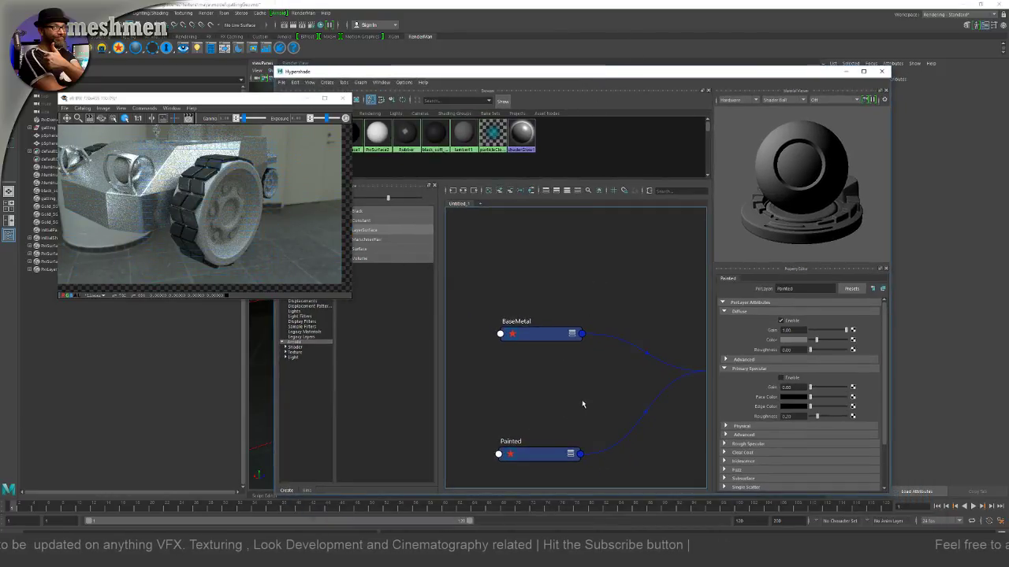
alt+middle_drag(581, 399, 479, 399)
click(635, 372)
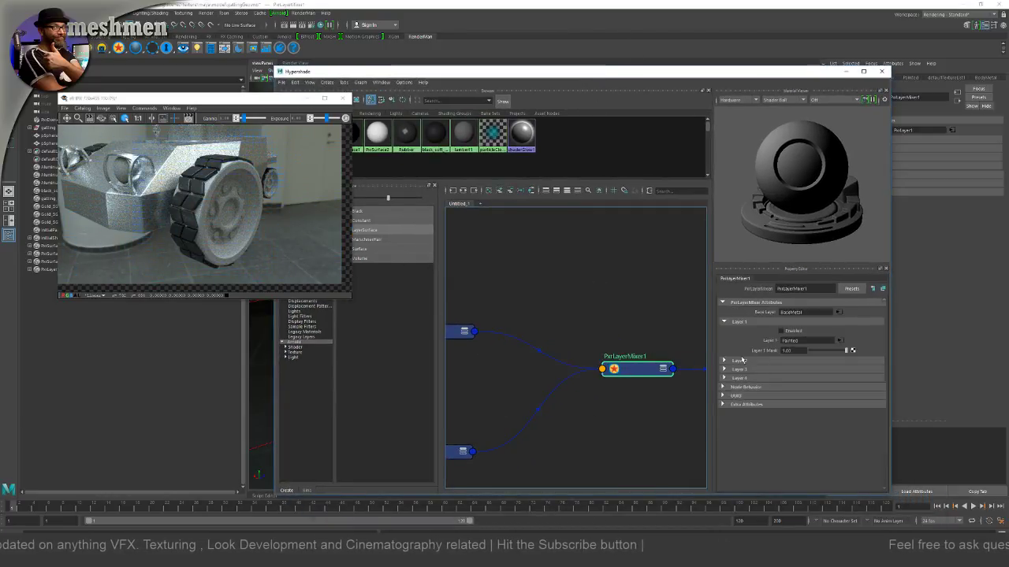
drag(636, 372, 640, 375)
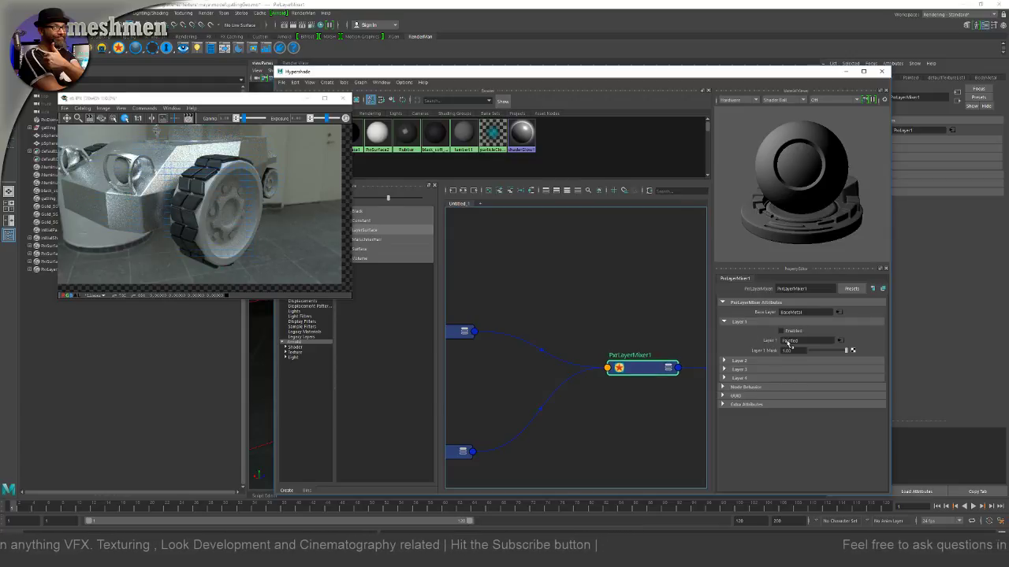
click(781, 331)
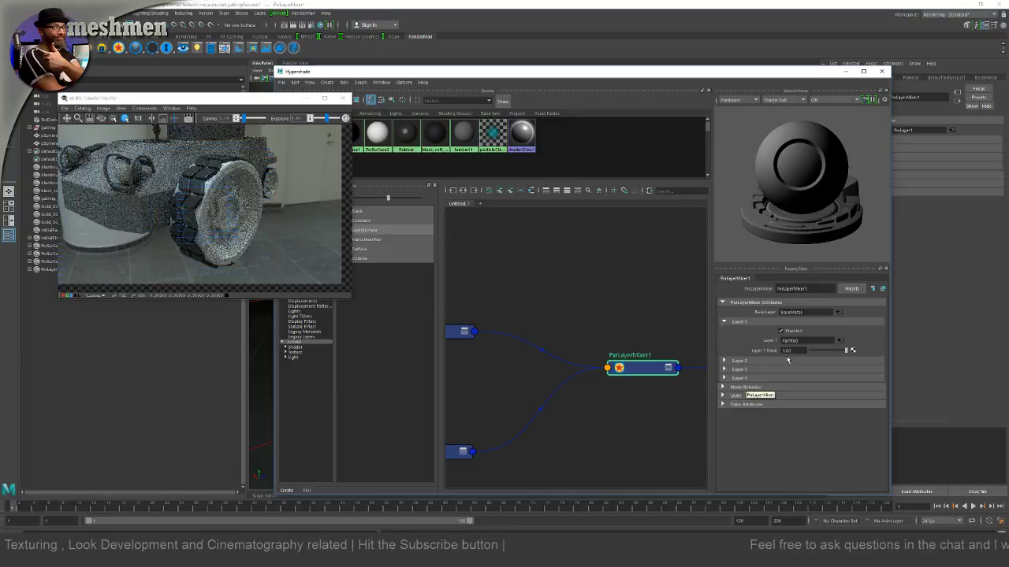
Step: Select the Painted layer node and change its diffuse color to a medium green
alt+middle_drag(599, 450, 660, 432)
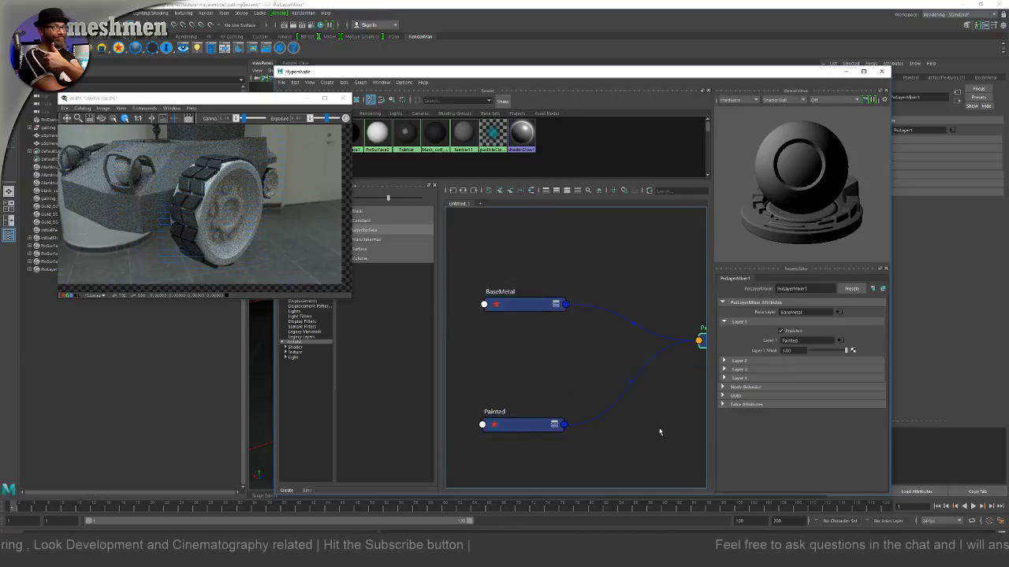
click(519, 428)
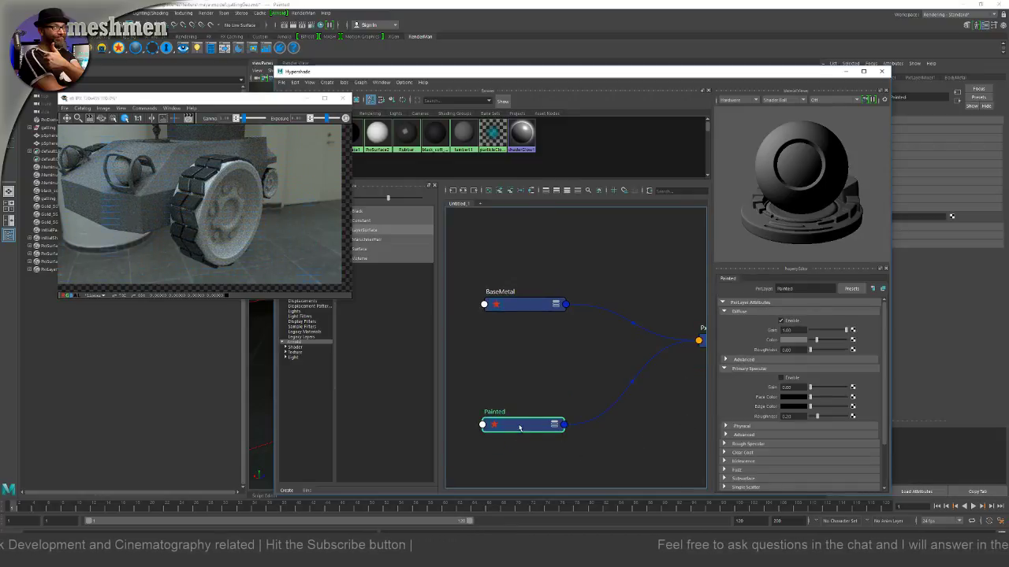
drag(520, 428, 514, 427)
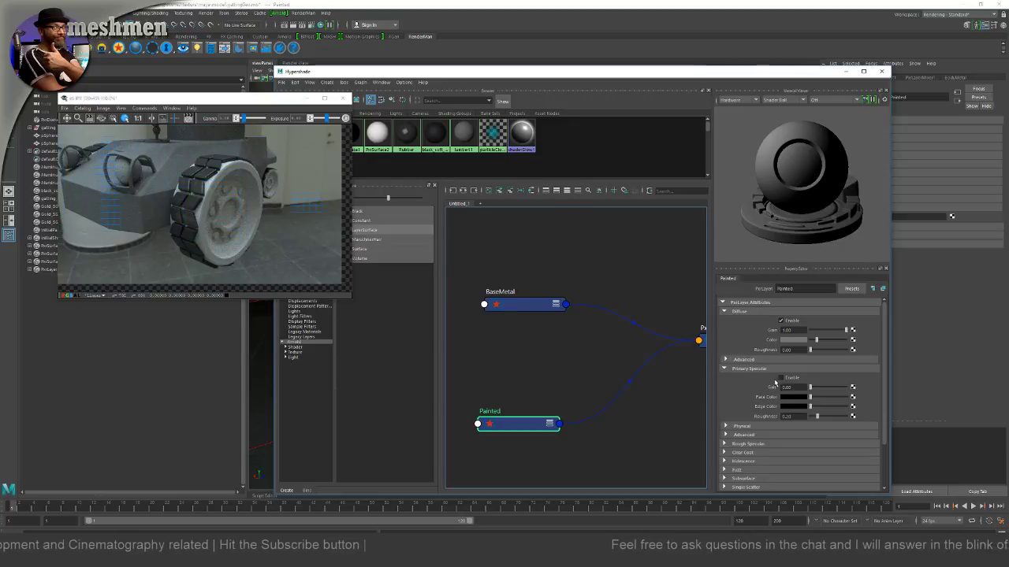
click(798, 340)
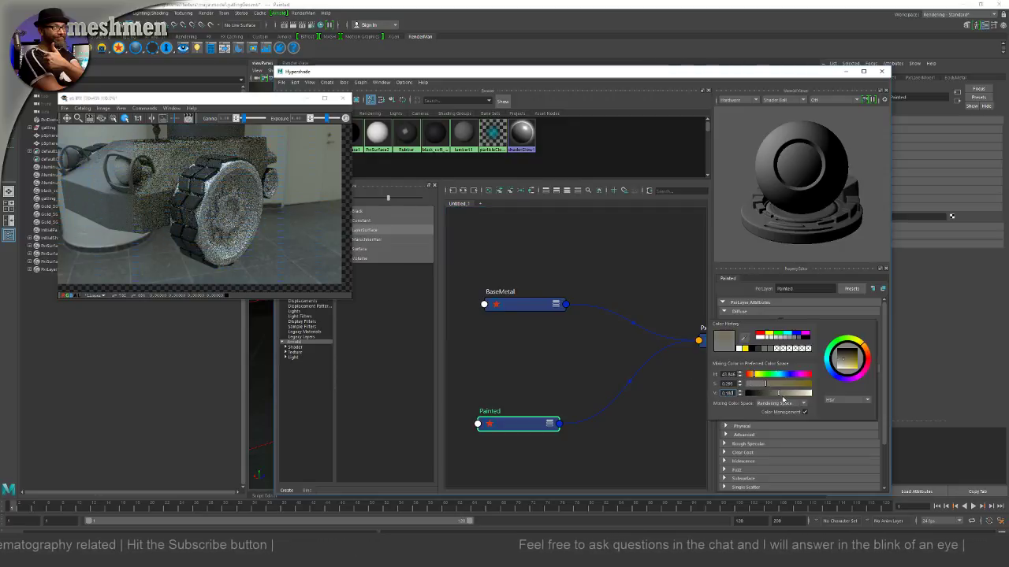
mouse_move(778, 393)
mouse_down()
mouse_move(766, 392)
mouse_move(790, 385)
mouse_move(769, 377)
mouse_up()
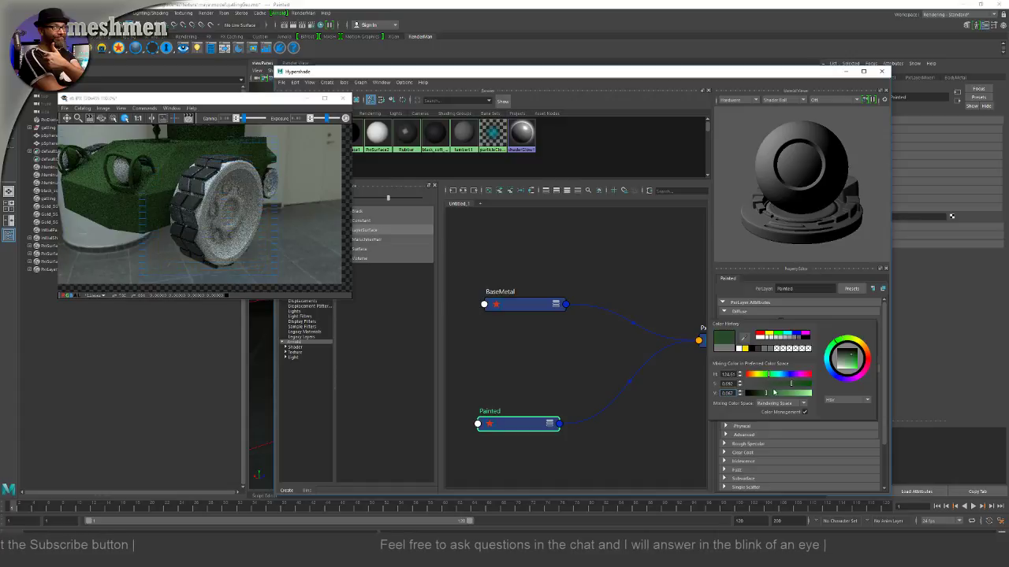
drag(774, 392, 781, 395)
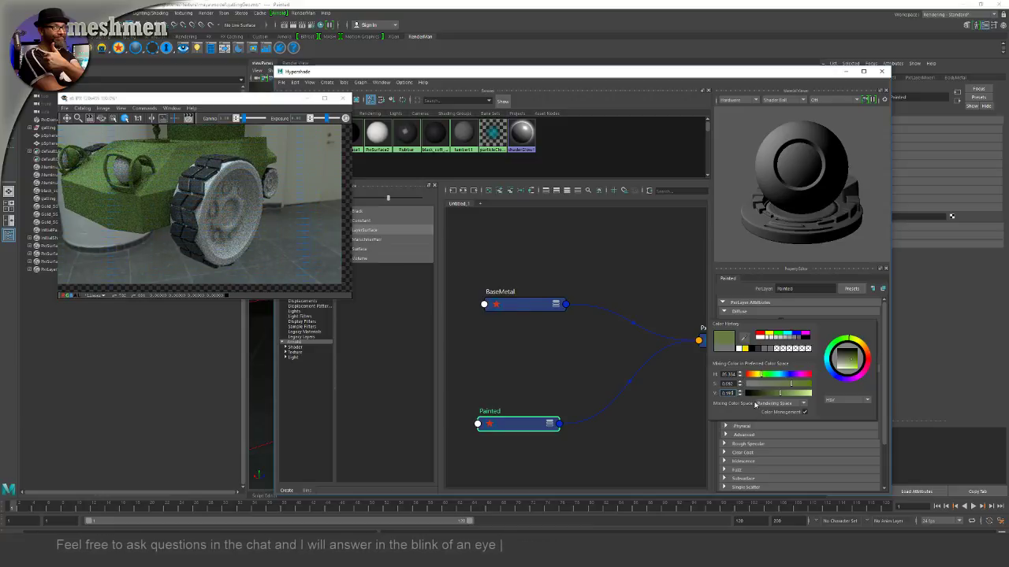
Step: Fine-tune Painted's diffuse color toward a brighter, slightly yellower olive green
click(761, 378)
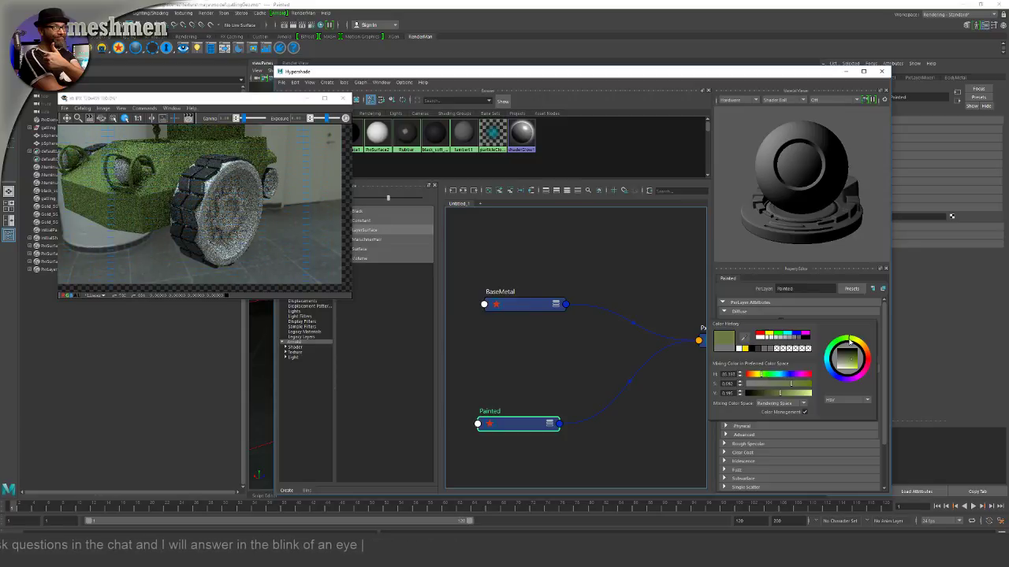
drag(849, 339, 849, 336)
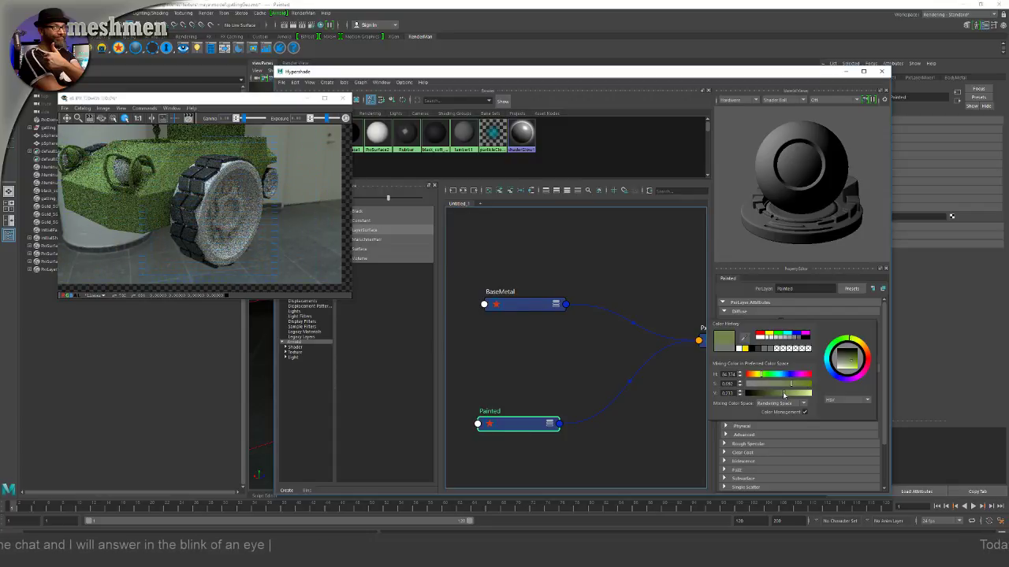
drag(784, 394, 789, 394)
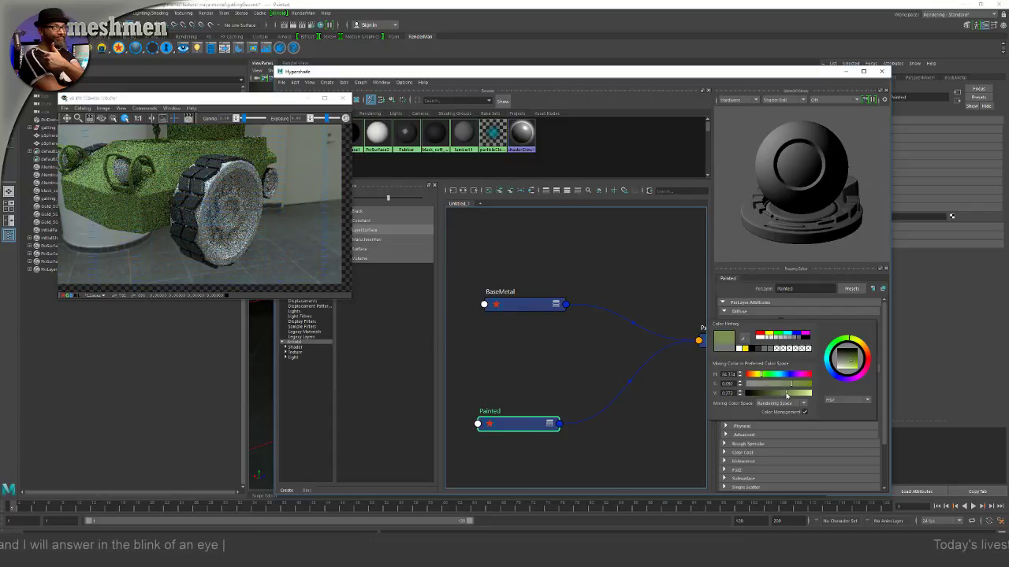
drag(847, 341, 845, 339)
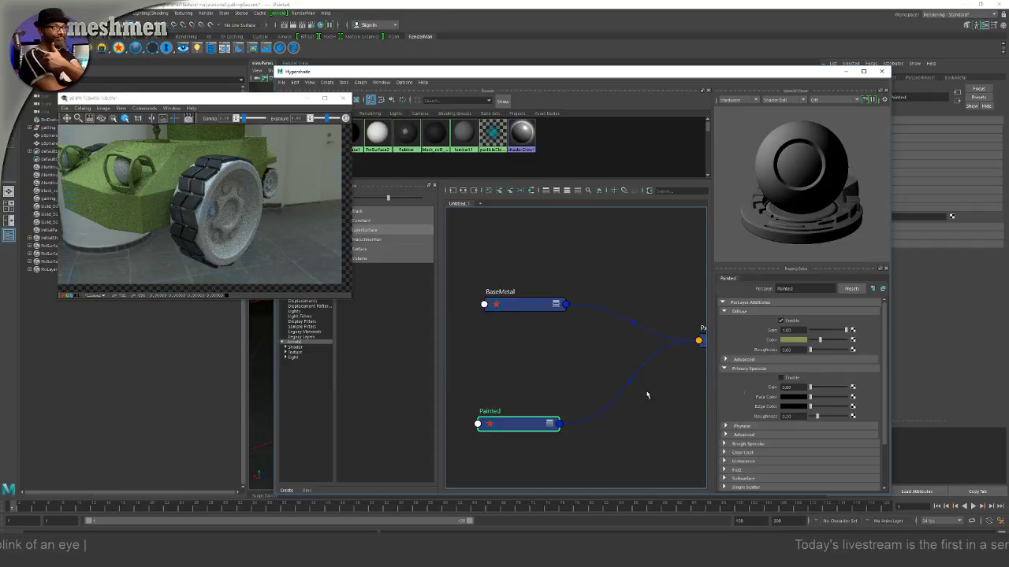
Step: Enable Painted's primary specular and give it a dark gray face color and a light gray edge color
click(781, 378)
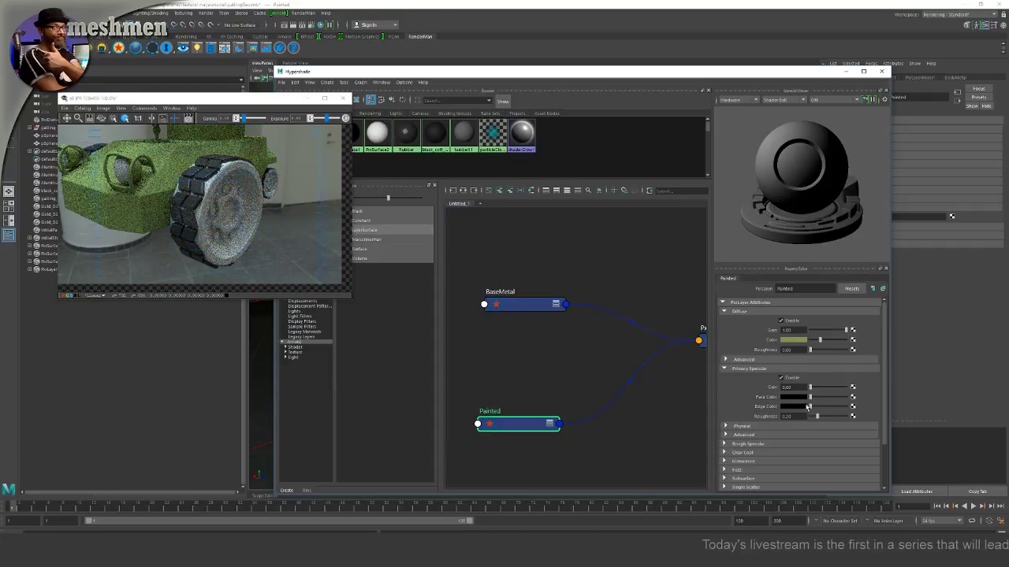
drag(812, 408, 830, 408)
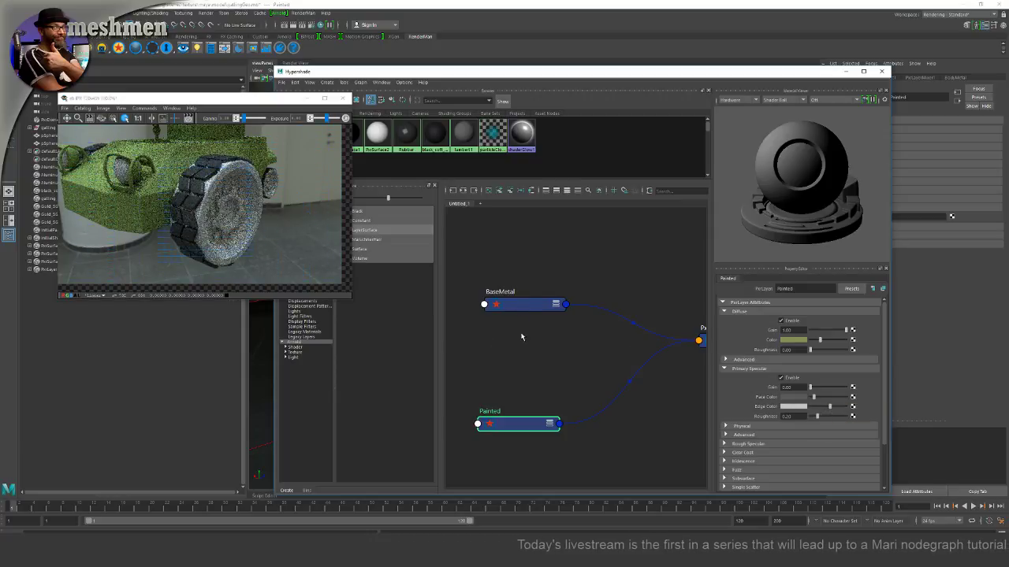
drag(504, 71, 597, 207)
alt+drag(550, 150, 599, 151)
mouse_move(676, 208)
mouse_down()
mouse_move(658, 128)
mouse_move(613, 90)
mouse_up()
Step: Try lowering the Layer 1 mask in PxrLayerMixer1, and restore it to 1.00
alt+middle_drag(612, 376, 537, 359)
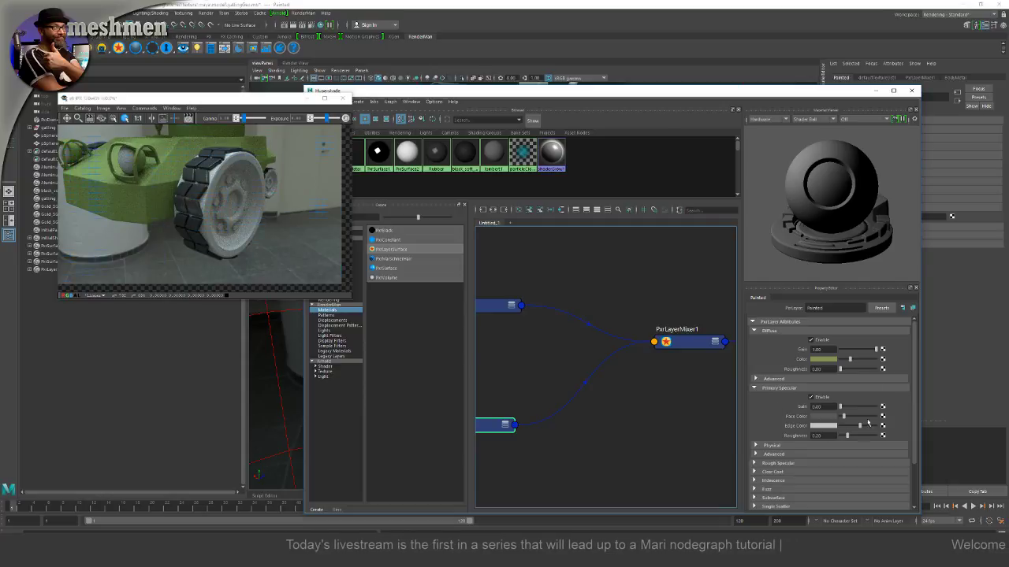
click(689, 344)
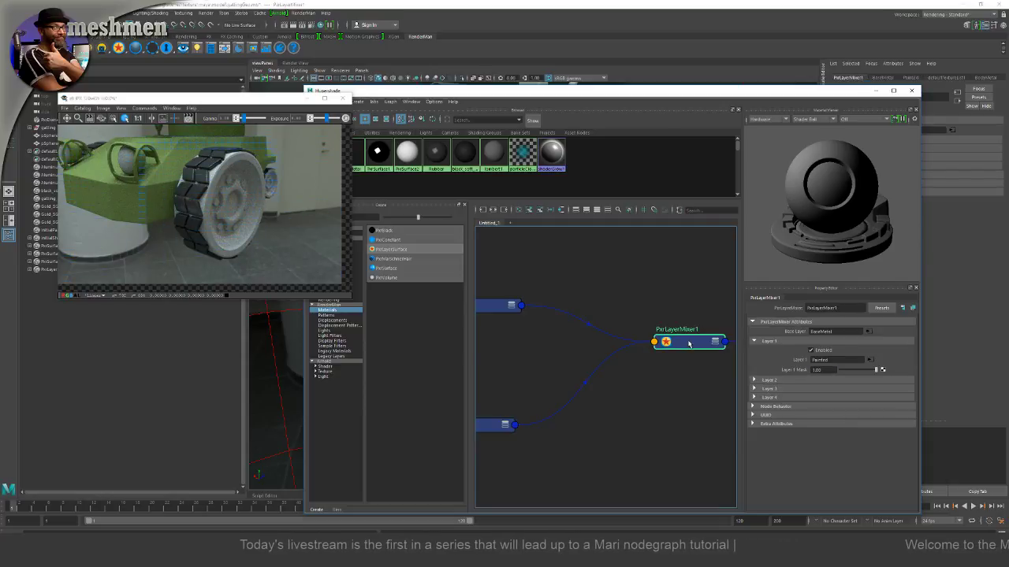
alt+middle_drag(676, 369, 641, 356)
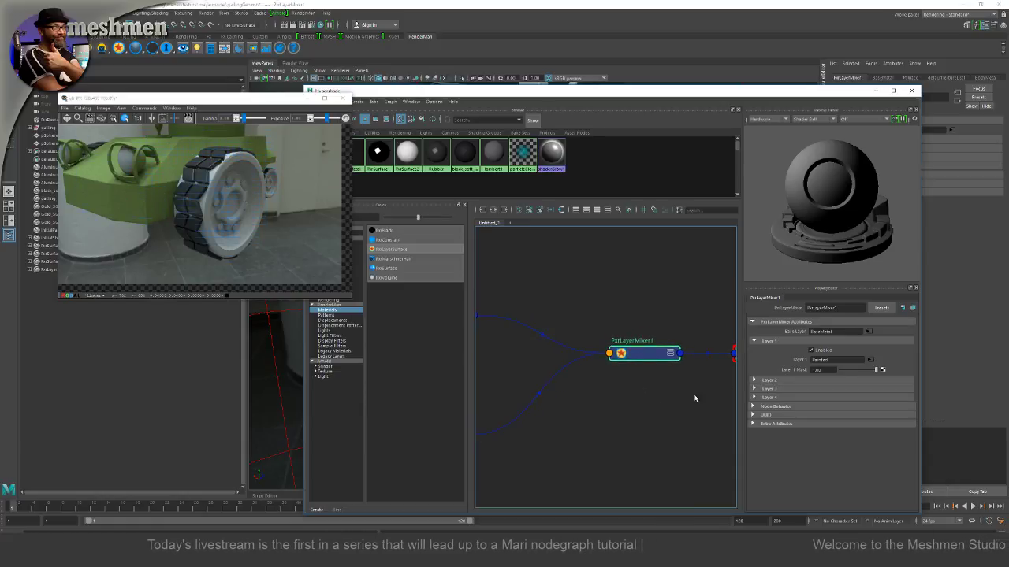
drag(872, 370, 840, 370)
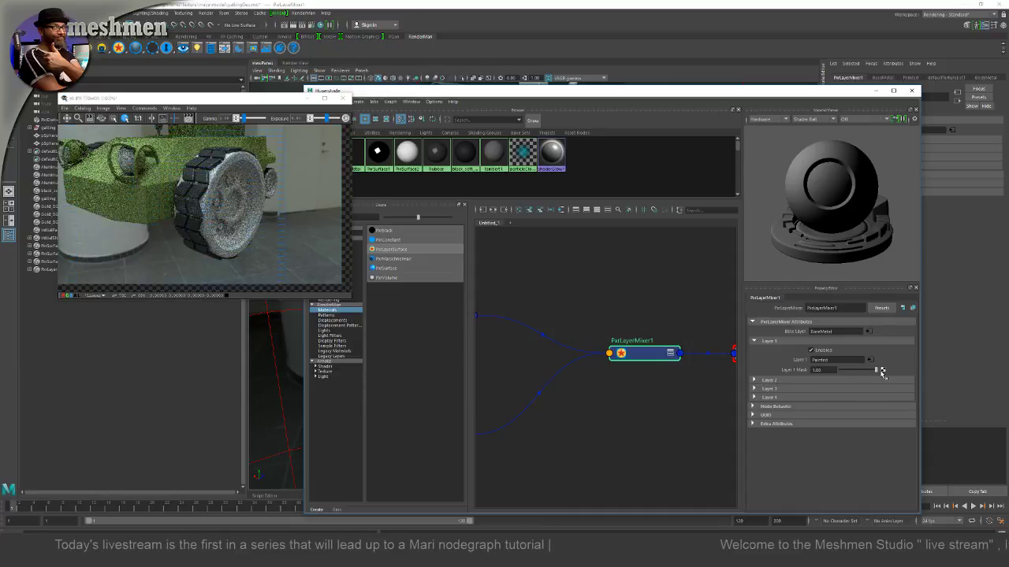
mouse_move(876, 370)
mouse_down()
mouse_move(840, 370)
mouse_move(875, 370)
mouse_up()
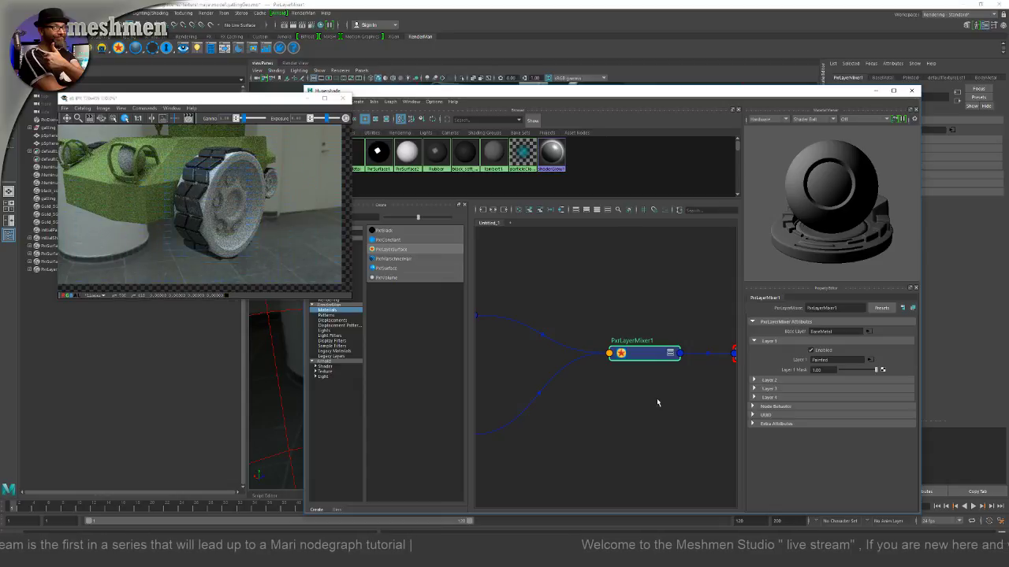
Step: Examine PxrLayerMixer1's Layer 2 settings and its place in the BodyMetal shading network
scroll(630, 389, down, 3)
scroll(623, 394, up, 1)
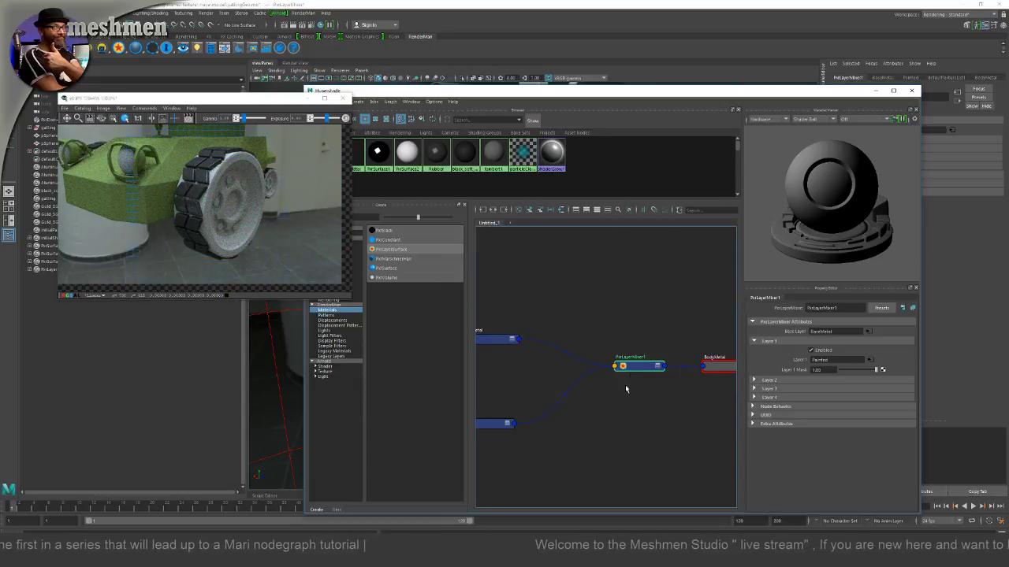
click(636, 368)
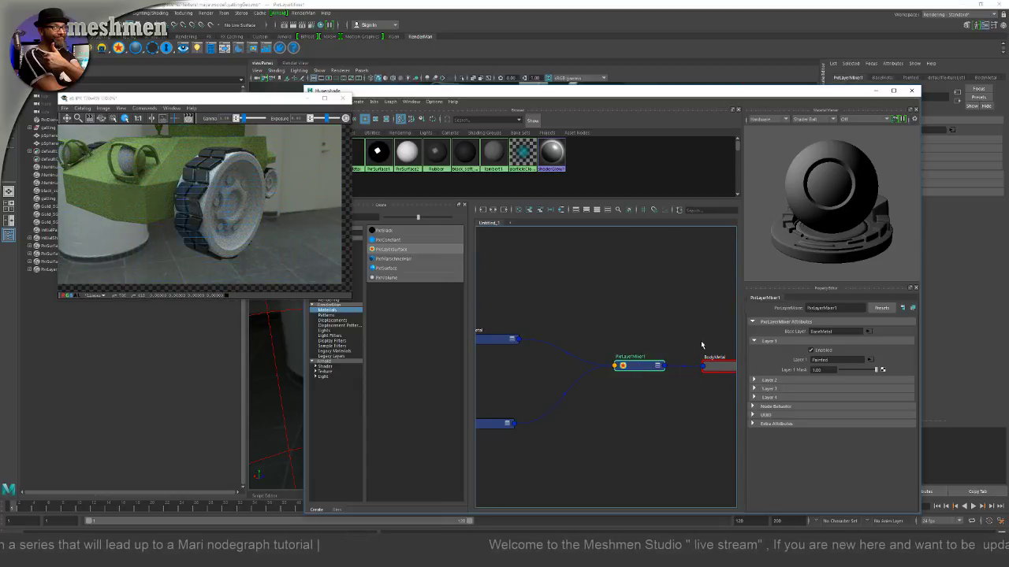
click(753, 341)
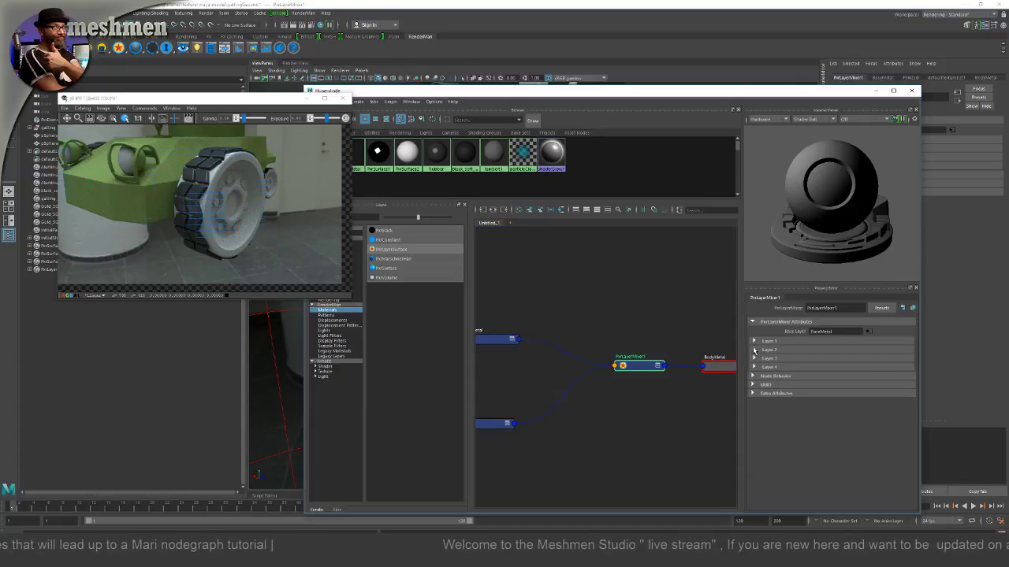
click(753, 350)
drag(807, 371, 851, 374)
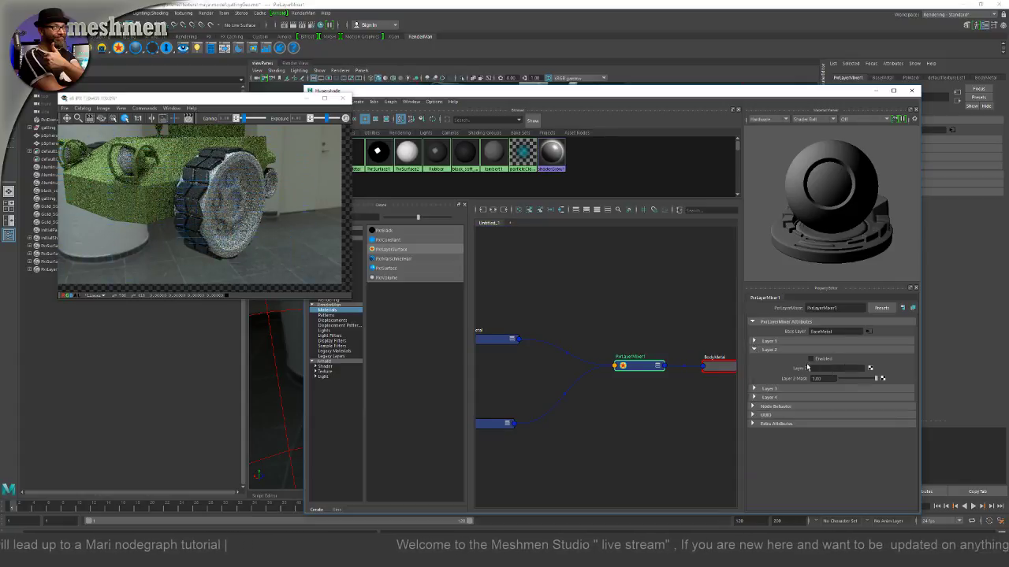
click(644, 367)
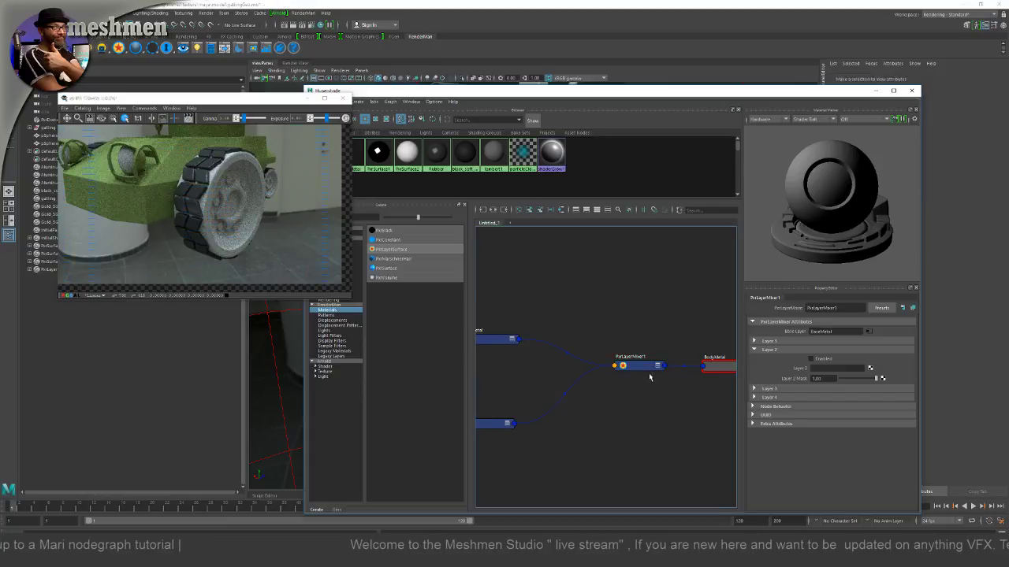
click(606, 325)
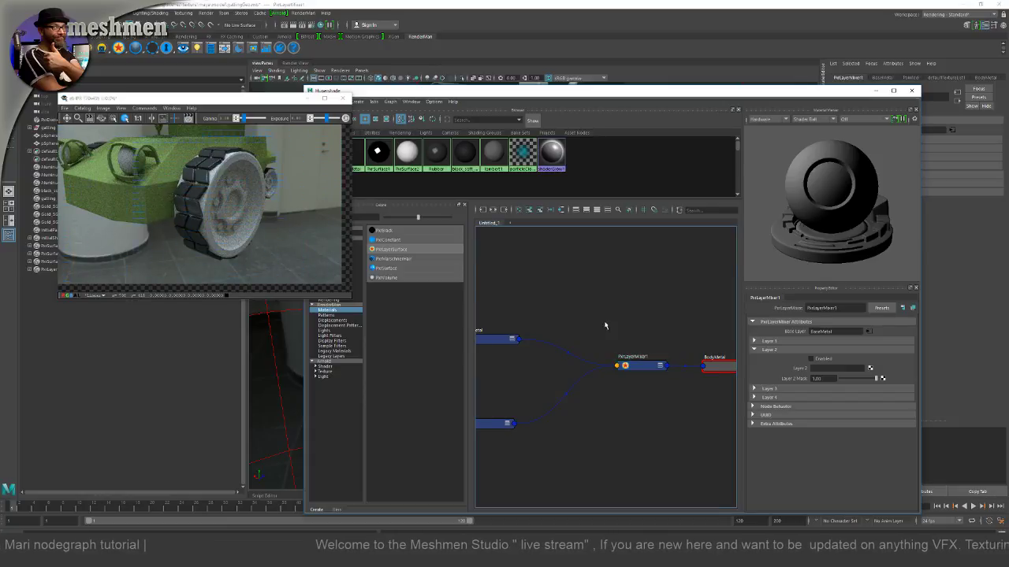
click(637, 367)
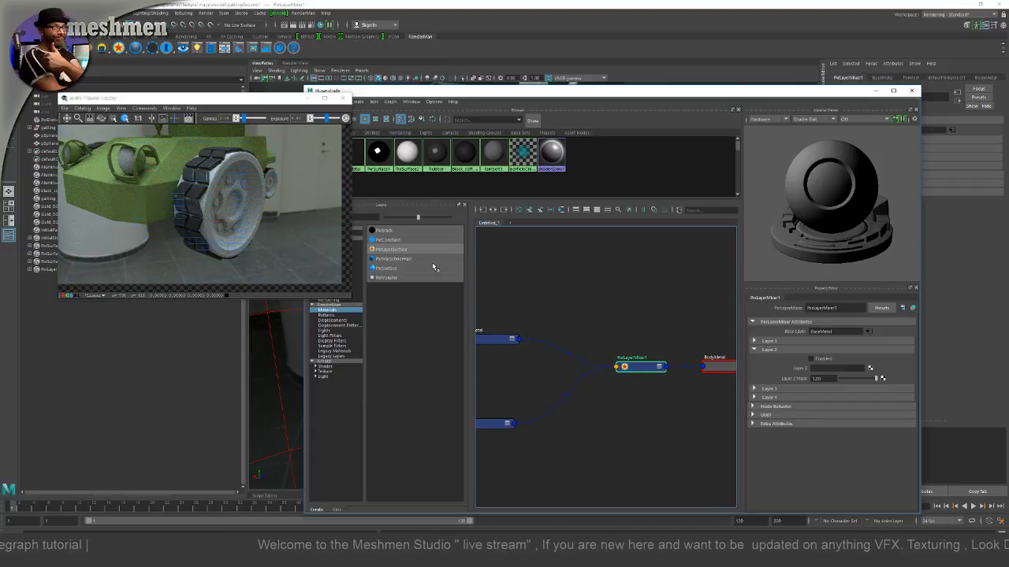
Step: Assign the BodyMetal material to the rim of the vehicle's front wheel
drag(408, 94, 470, 339)
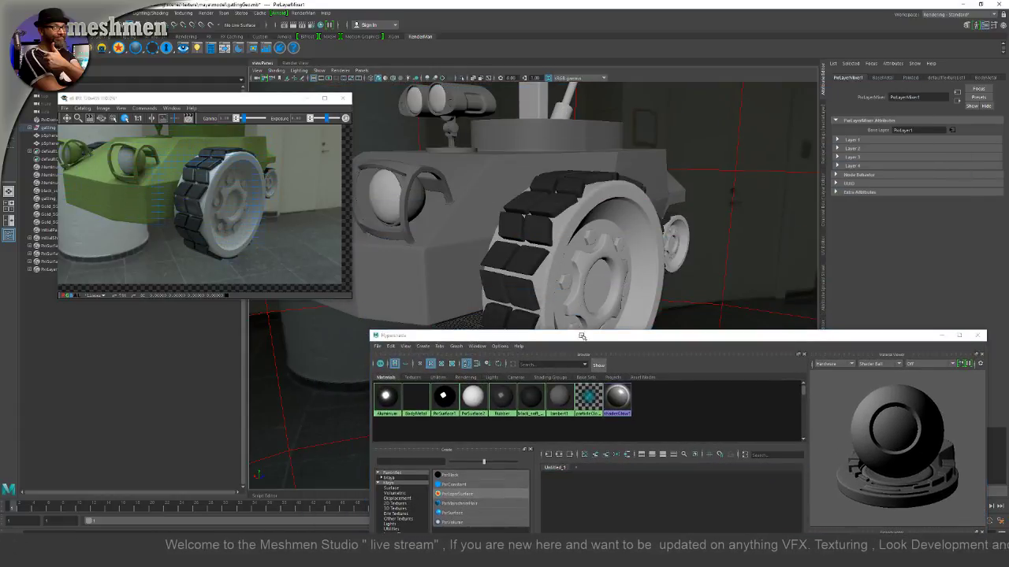
click(547, 297)
drag(578, 336, 523, 144)
mouse_move(707, 427)
alt+middle_down()
mouse_move(608, 457)
mouse_move(623, 478)
mouse_move(625, 451)
alt+middle_up()
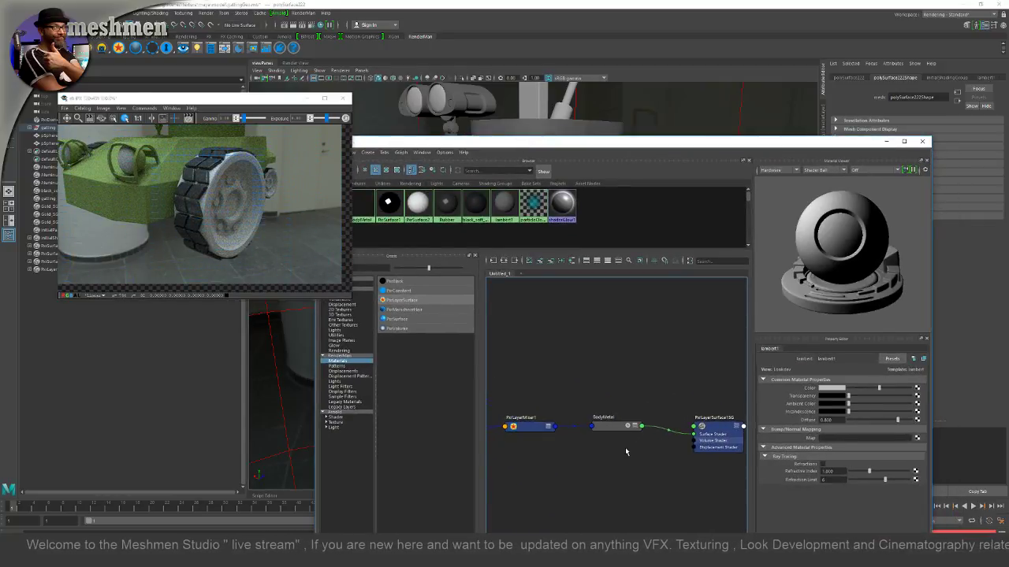
right_drag(618, 427, 629, 381)
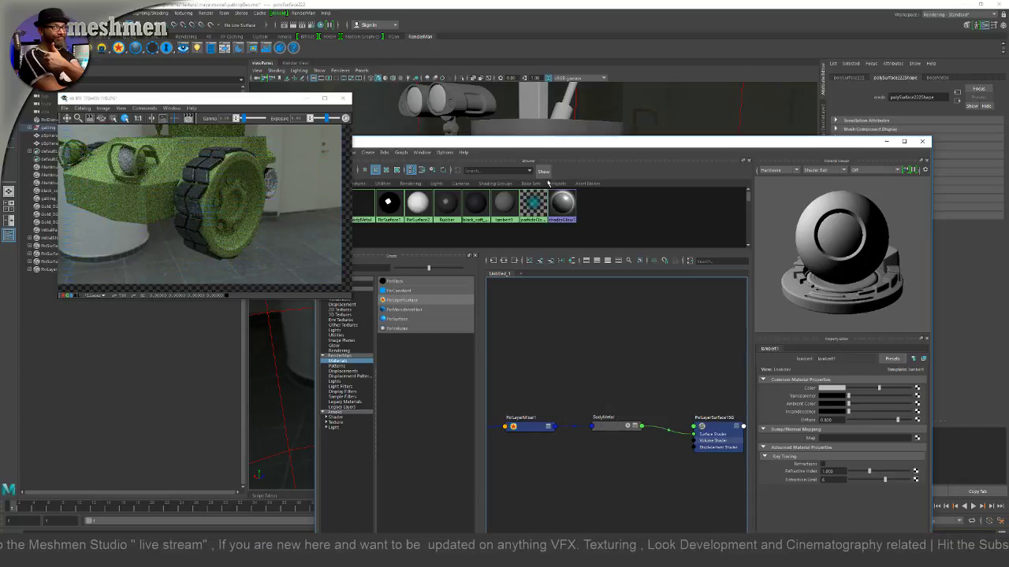
Step: Assign the BodyMetal material to the rim of the front wheel on the vehicle's opposite side
drag(556, 147, 589, 331)
mouse_move(598, 236)
alt+mouse_down()
mouse_move(649, 236)
mouse_move(609, 242)
alt+mouse_up()
click(609, 242)
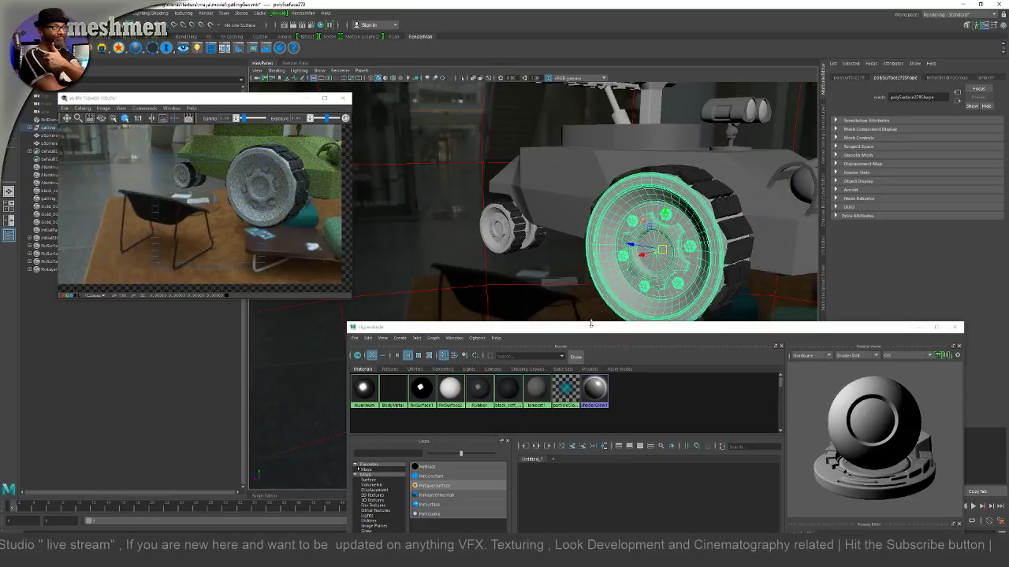
drag(594, 335, 526, 189)
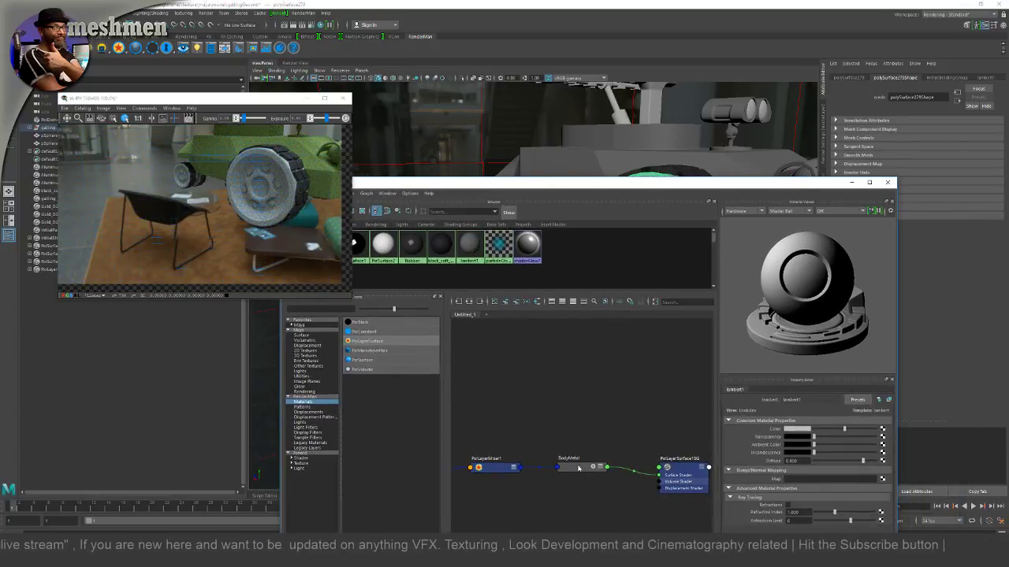
right_drag(578, 468, 576, 406)
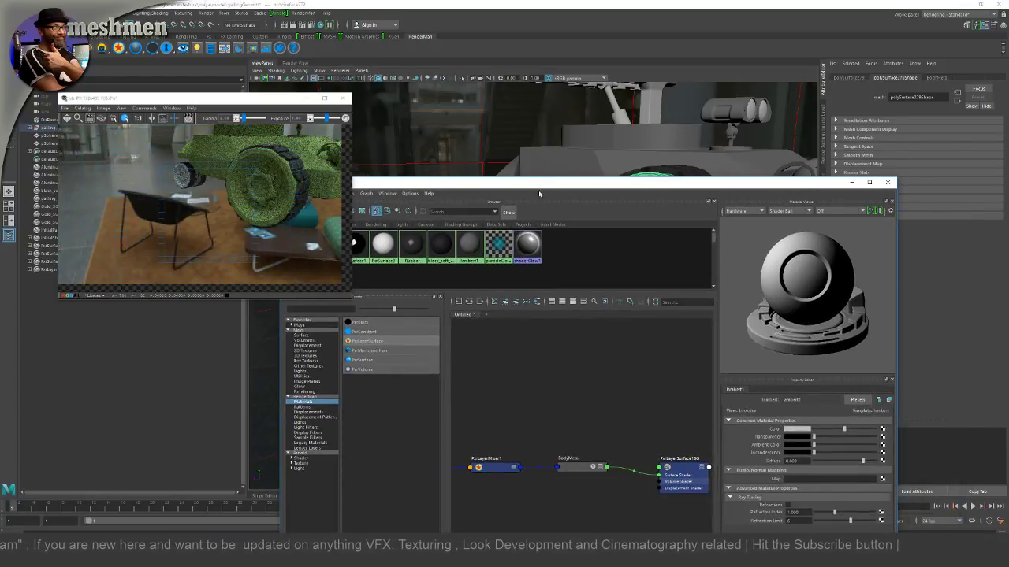
Step: Select the rims of the small rear wheels and assign the BodyMetal material to them
drag(539, 190, 626, 349)
alt+drag(599, 237, 521, 253)
click(510, 252)
key(f)
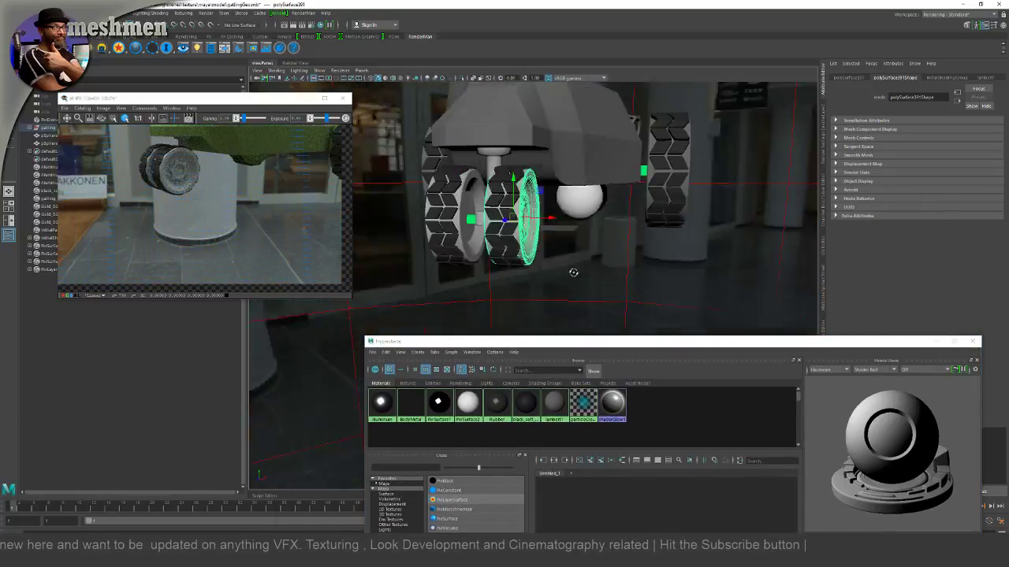
alt+drag(573, 273, 639, 277)
click(550, 288)
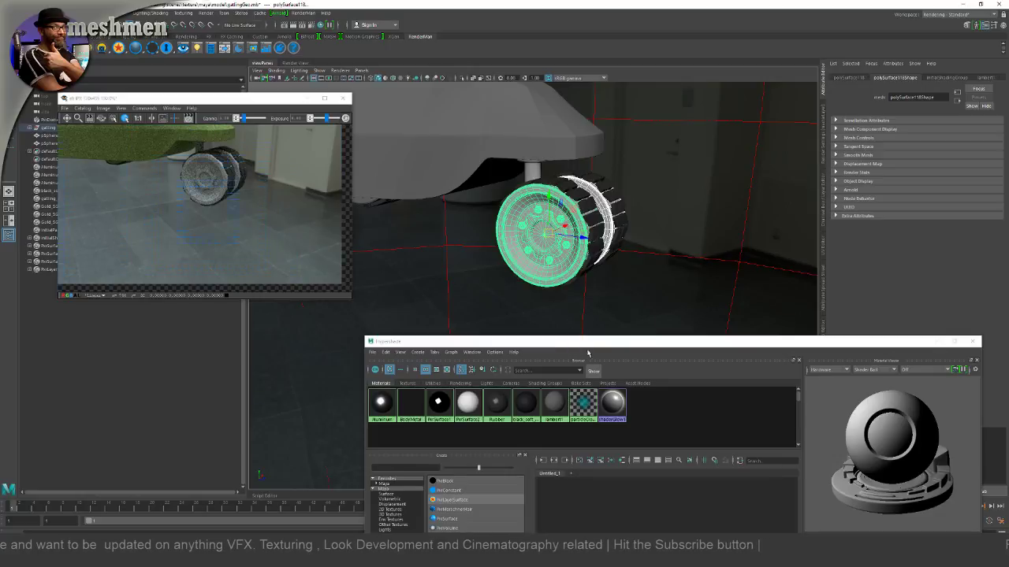
drag(587, 352, 528, 164)
right_drag(601, 439, 594, 402)
Step: Inspect the whole vehicle with its painted body and wheel rims from different angles in the live render
drag(561, 155, 561, 312)
alt+drag(552, 205, 583, 241)
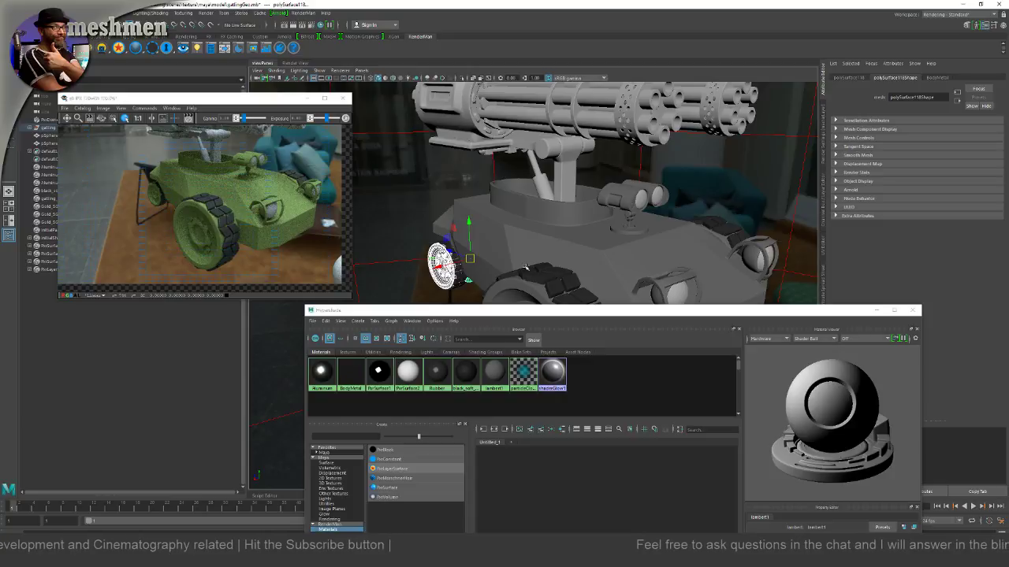
drag(535, 314, 557, 55)
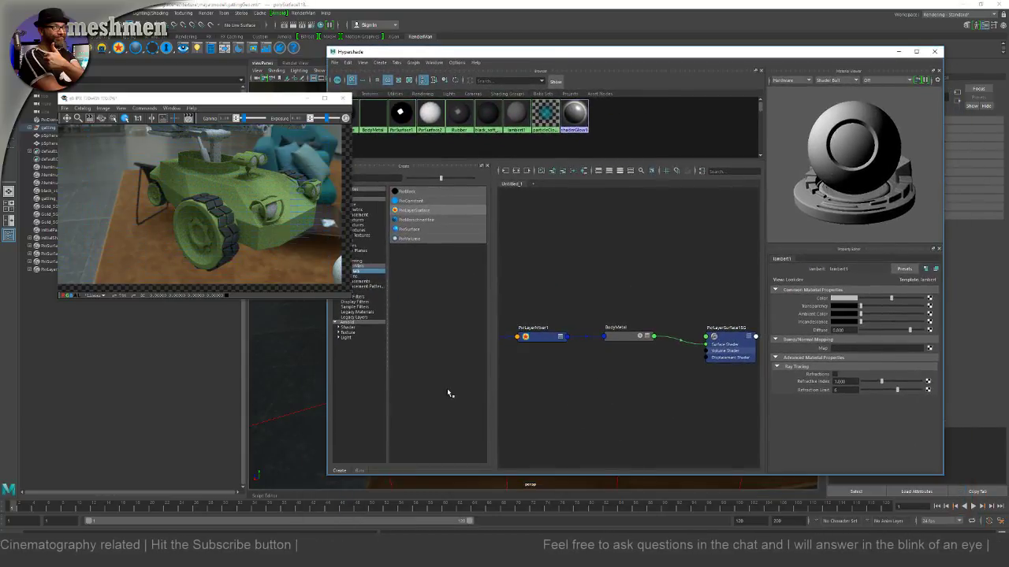
alt+drag(304, 405, 337, 392)
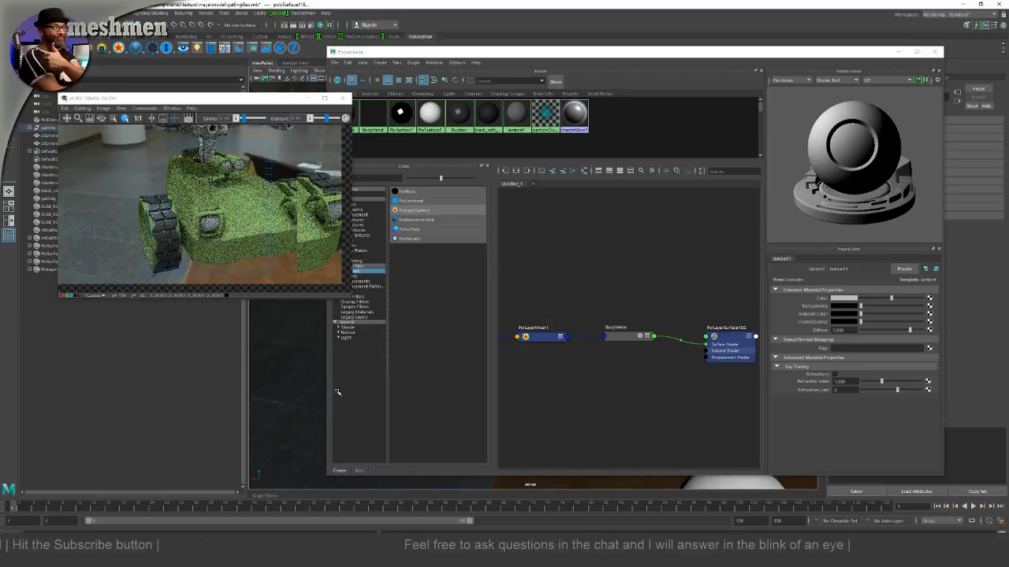
Step: On the Painted layer, brighten the primary specular edge color to white and slightly lighten its gray face color
click(578, 379)
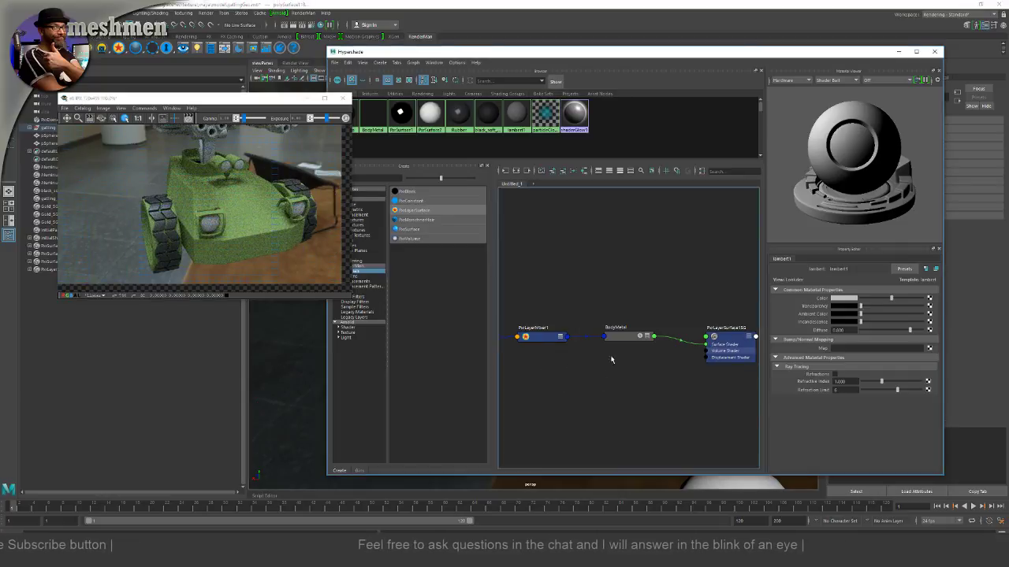
alt+drag(295, 376, 299, 376)
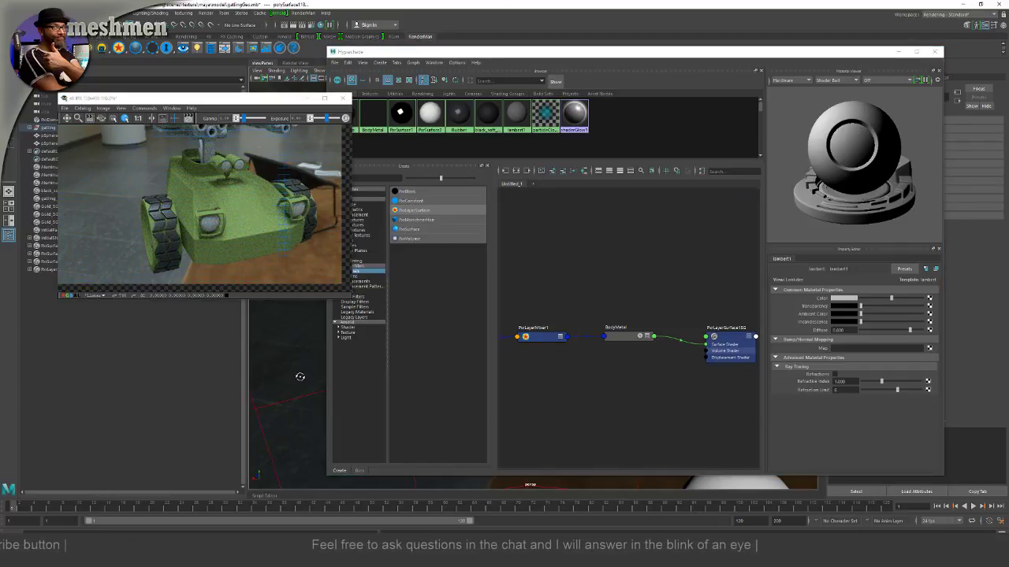
click(623, 339)
key(3)
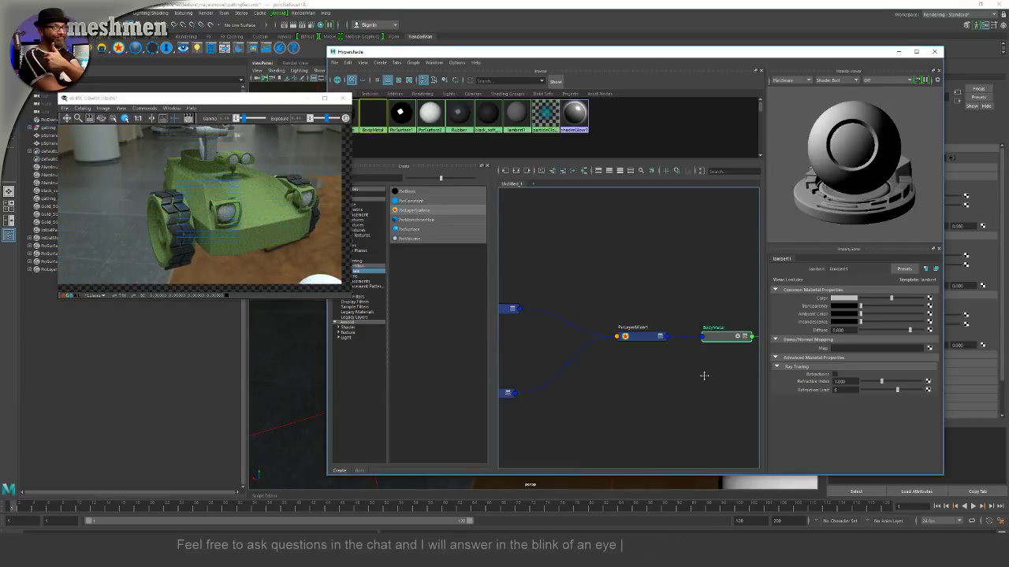
click(601, 349)
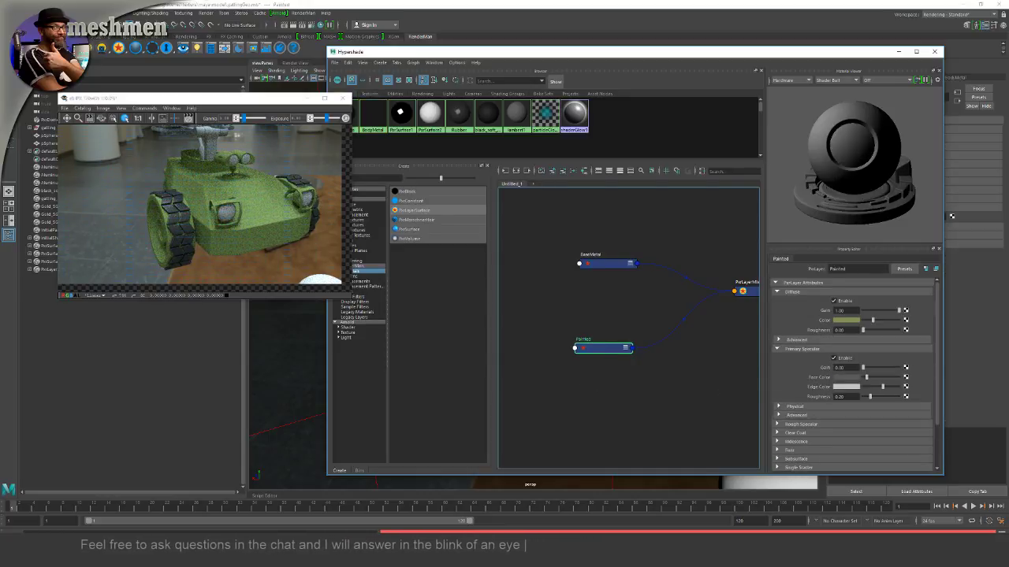
drag(881, 392, 892, 388)
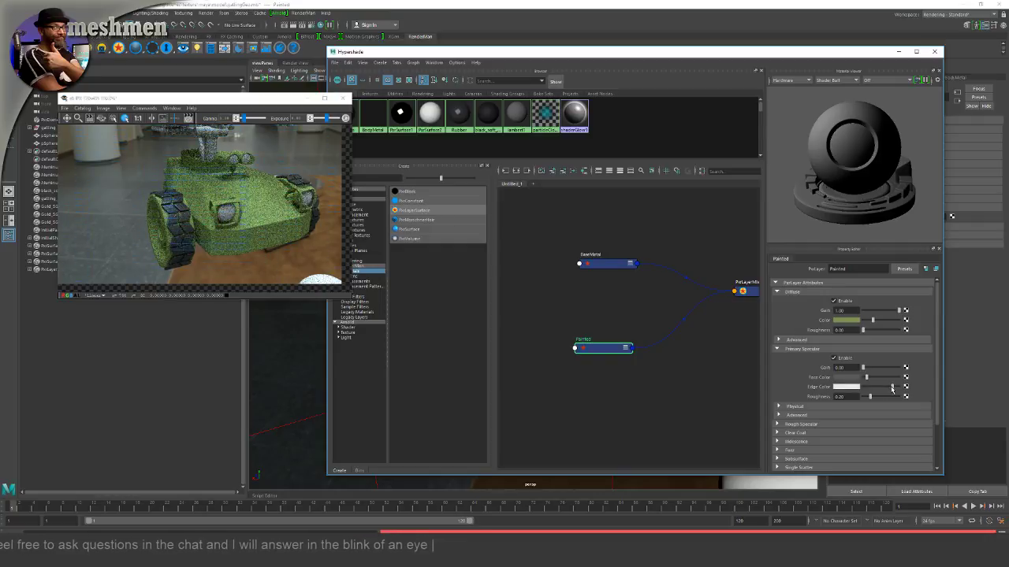
drag(892, 390, 896, 388)
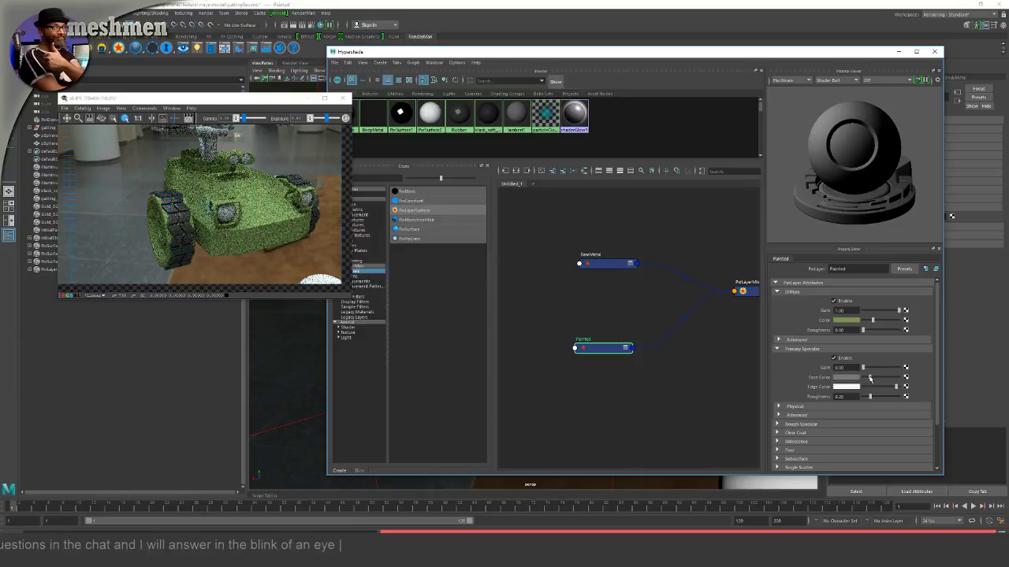
alt+drag(283, 352, 283, 353)
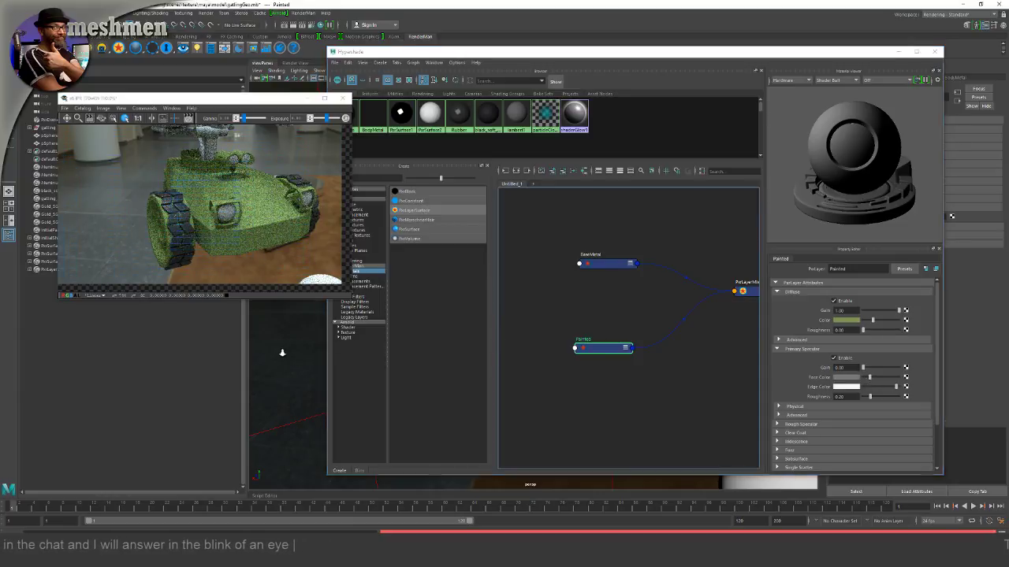
alt+right_drag(282, 352, 309, 371)
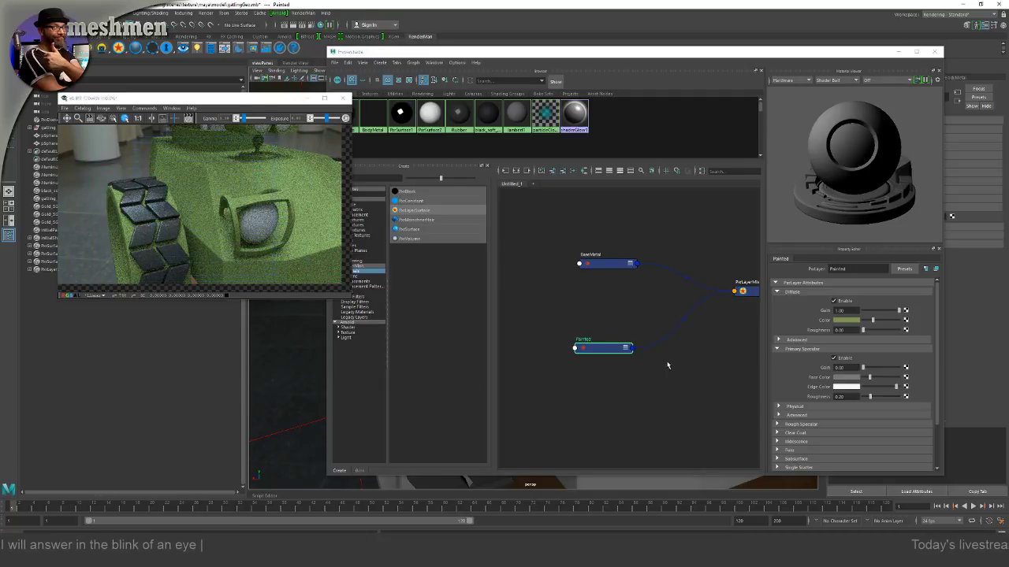
Step: Enable the Painted layer's Clear Coat and set both its face color and edge color to white
click(777, 433)
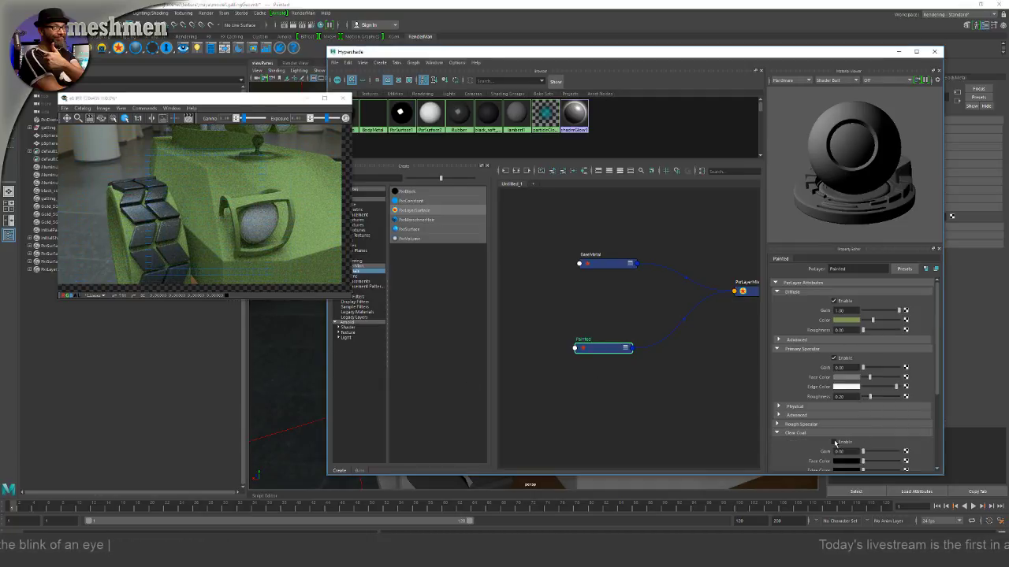
click(835, 442)
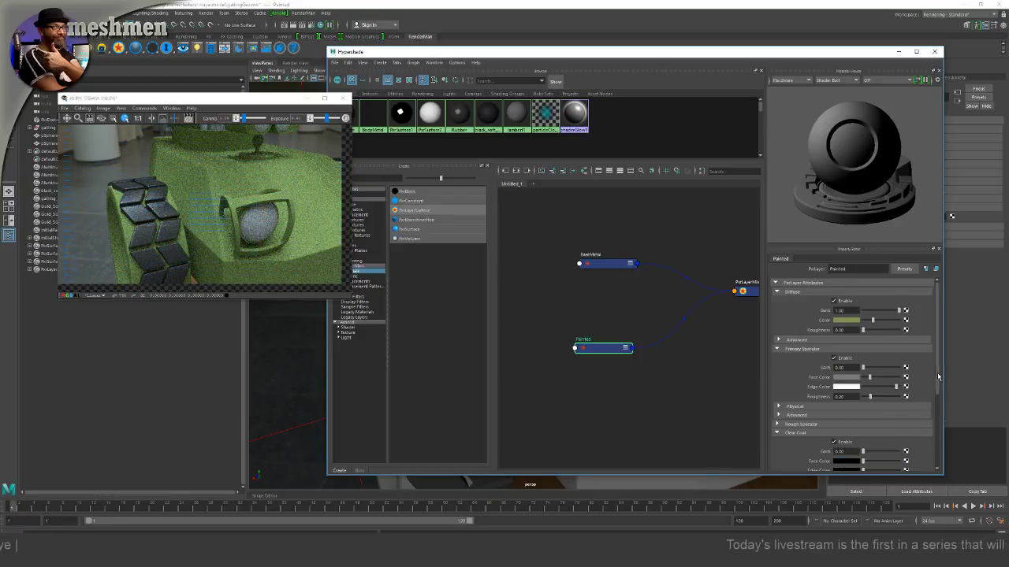
drag(938, 376, 874, 424)
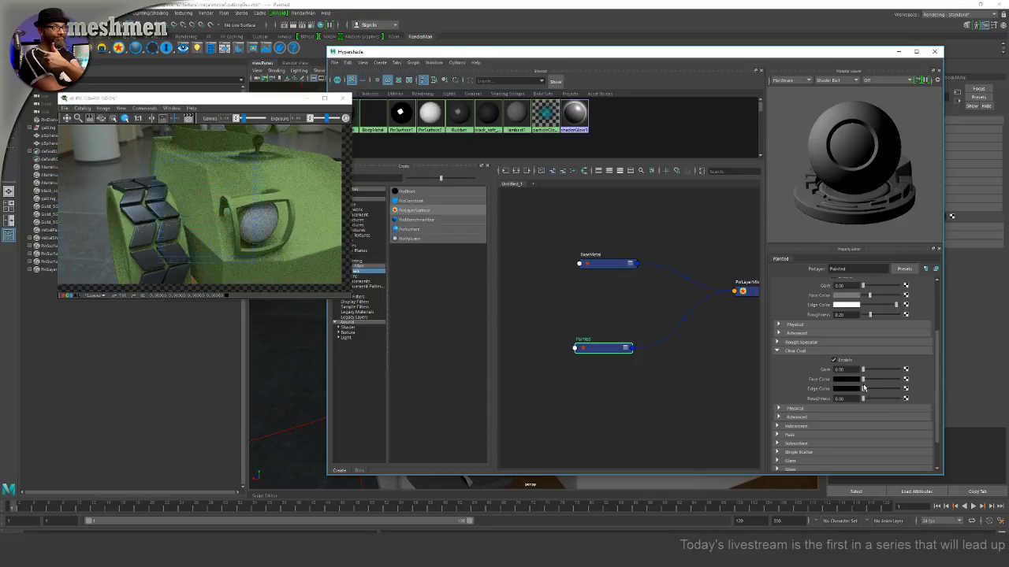
drag(864, 380, 899, 380)
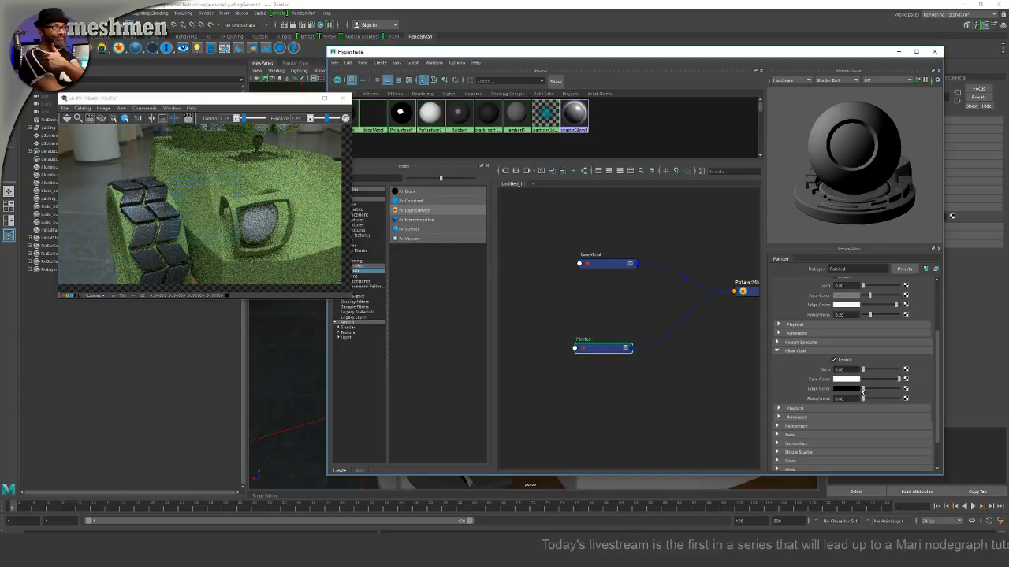
drag(862, 389, 898, 380)
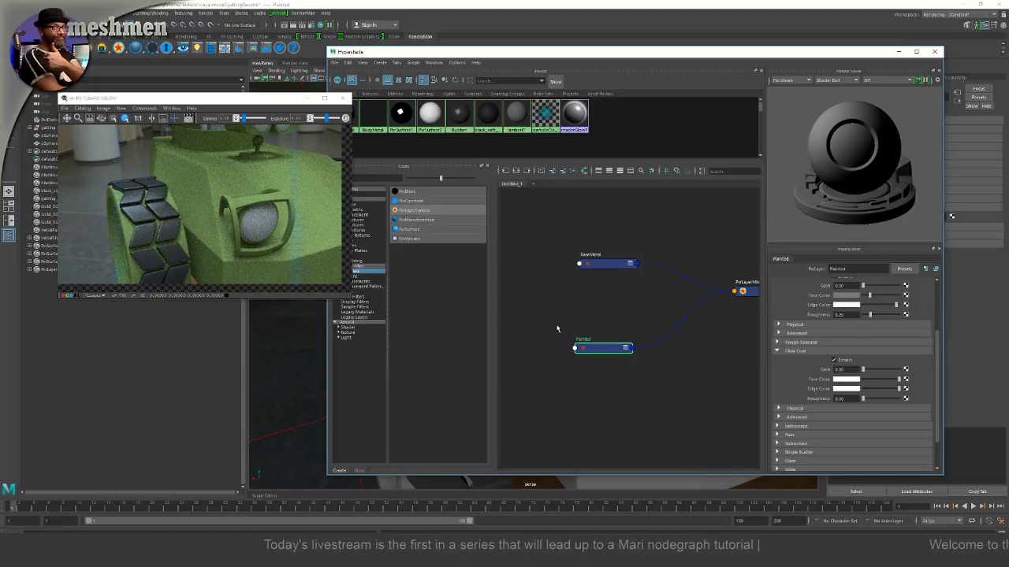
click(188, 118)
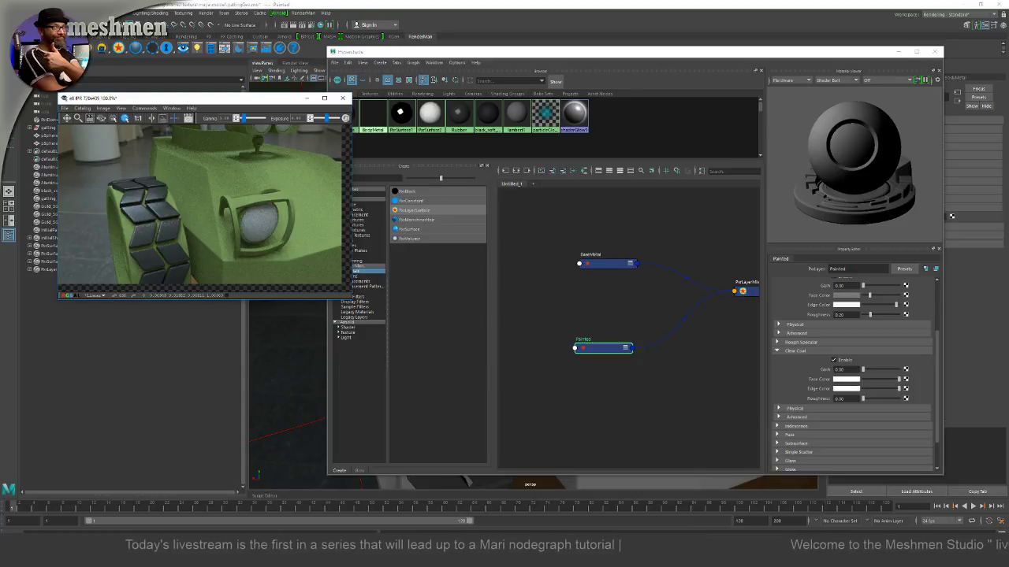
click(951, 216)
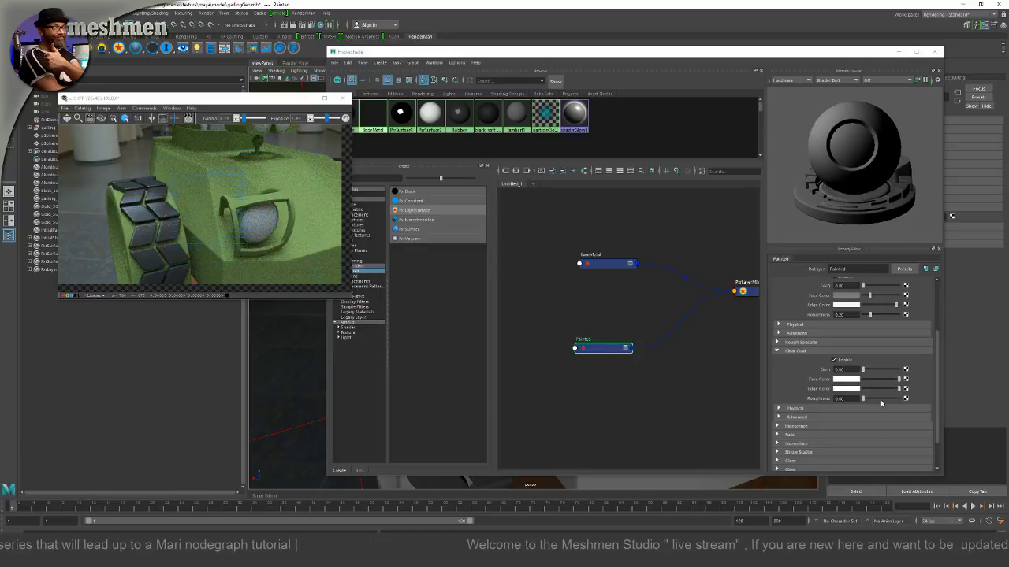
Step: Set the Clear Coat gain to 1.00 and darken its face color to dark gray and its edge color to medium gray
mouse_move(899, 380)
mouse_down()
mouse_move(878, 381)
mouse_move(899, 369)
mouse_up()
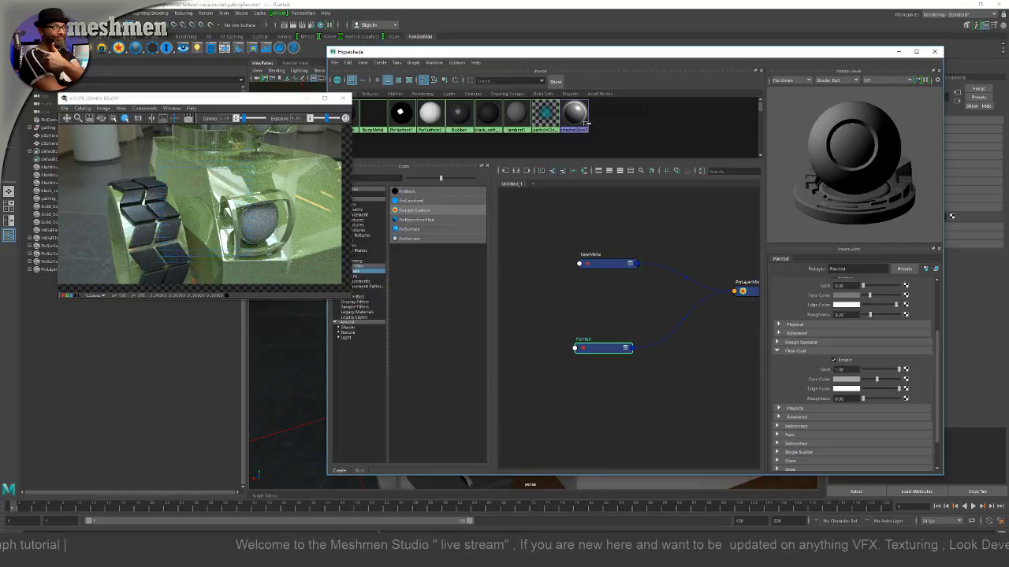
drag(581, 53, 651, 46)
alt+drag(349, 328, 342, 329)
alt+drag(282, 339, 296, 360)
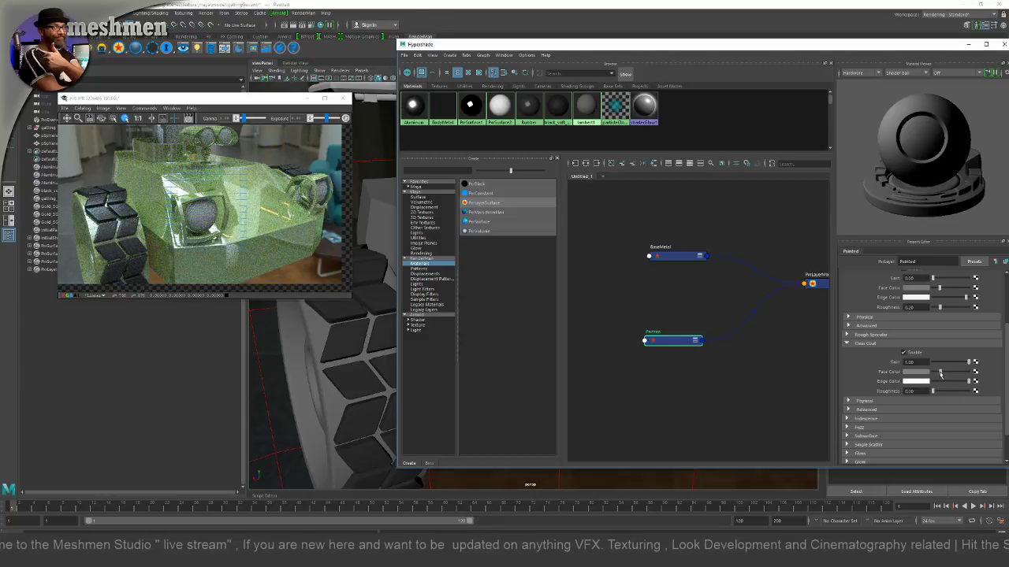
drag(946, 376, 935, 375)
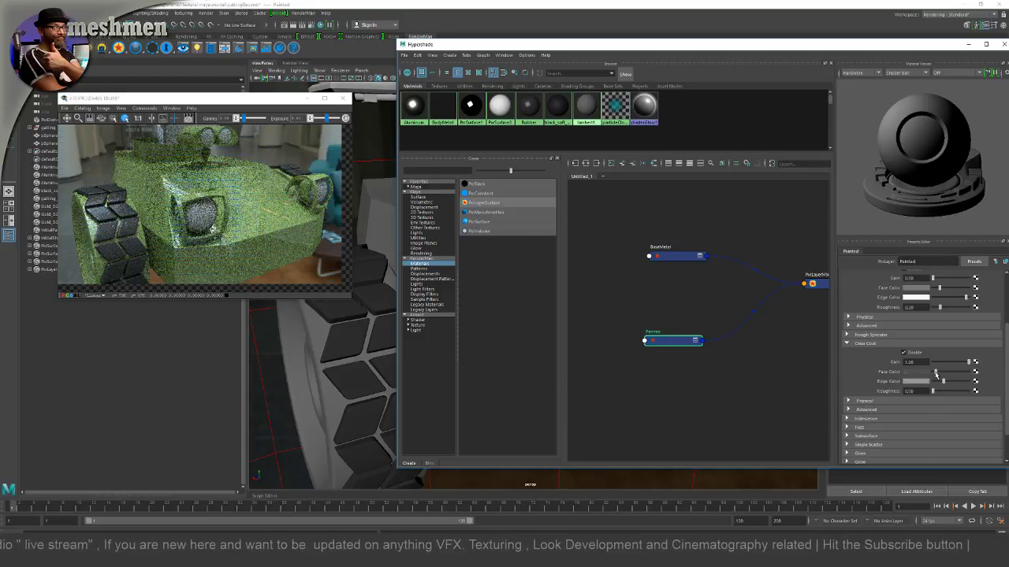
drag(944, 381, 941, 381)
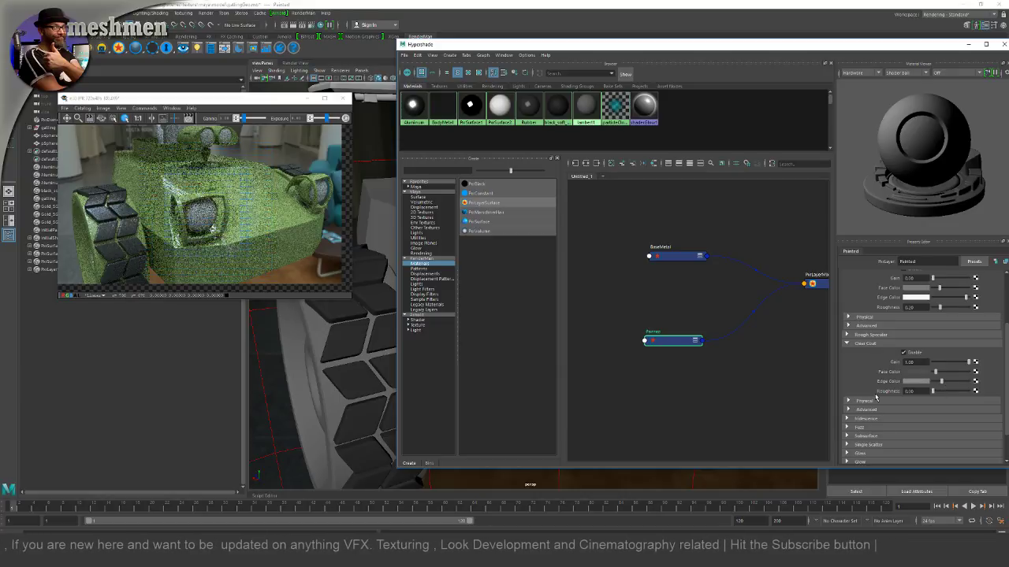
mouse_move(342, 333)
alt+mouse_down()
mouse_move(313, 362)
mouse_move(328, 366)
mouse_move(292, 350)
mouse_move(311, 356)
mouse_move(289, 363)
mouse_move(339, 381)
mouse_move(327, 378)
mouse_move(330, 367)
mouse_move(356, 344)
alt+mouse_up()
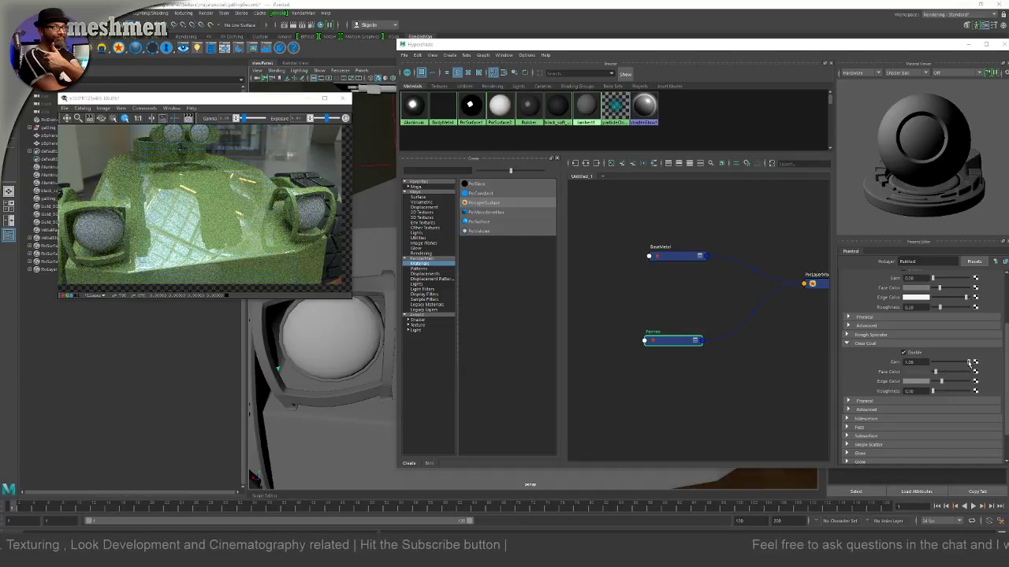
mouse_move(969, 362)
mouse_down()
mouse_move(946, 364)
mouse_move(969, 364)
mouse_up()
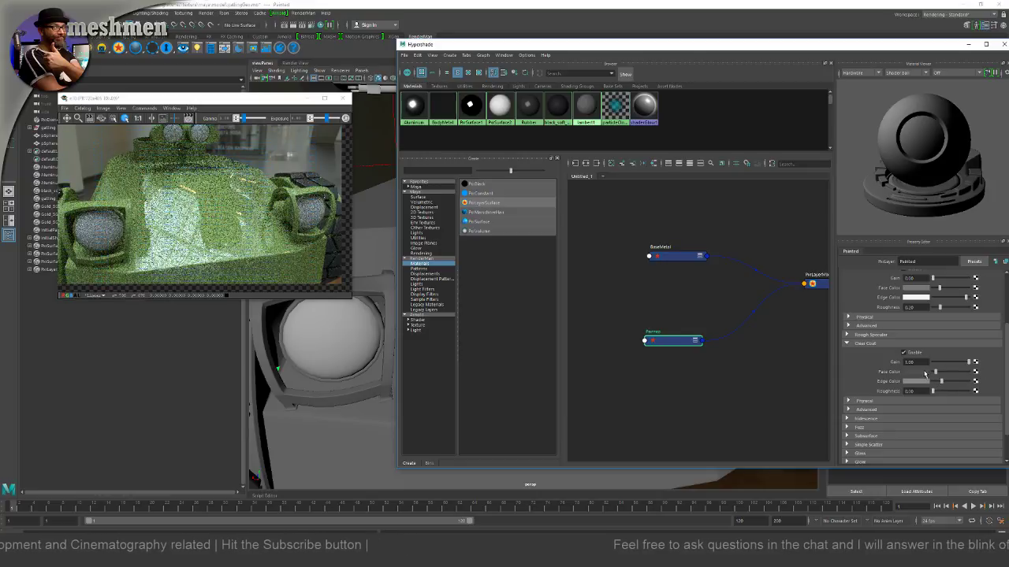
Step: Darken the Clear Coat face color to near black and raise the coat's roughness slightly above zero
click(925, 372)
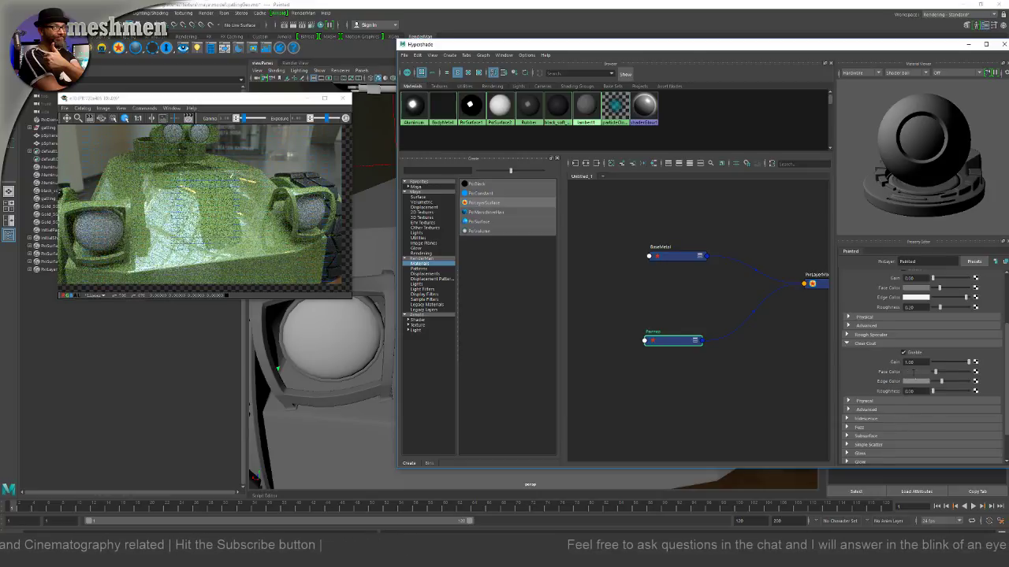
click(914, 381)
drag(898, 415, 884, 413)
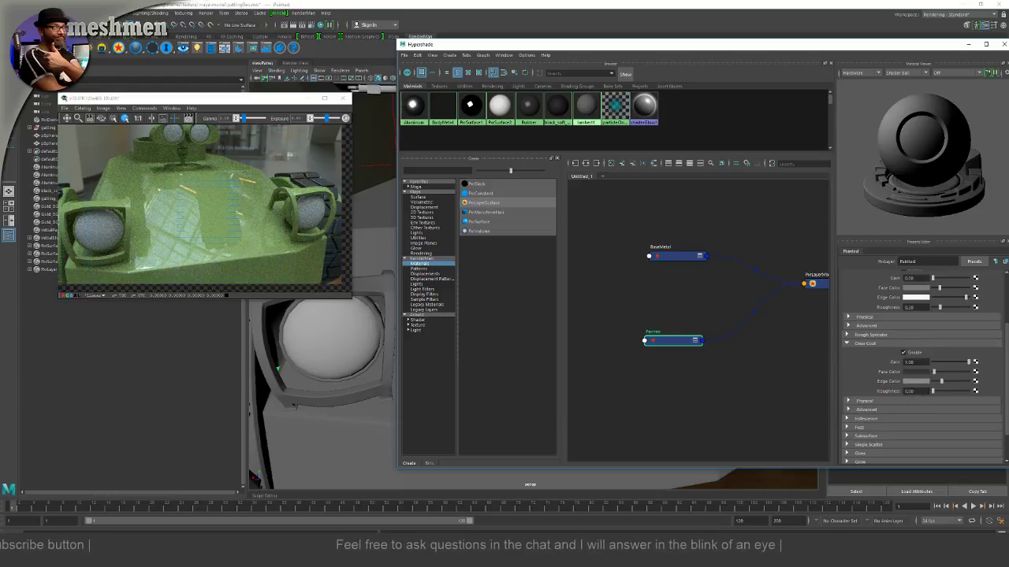
drag(934, 394, 935, 394)
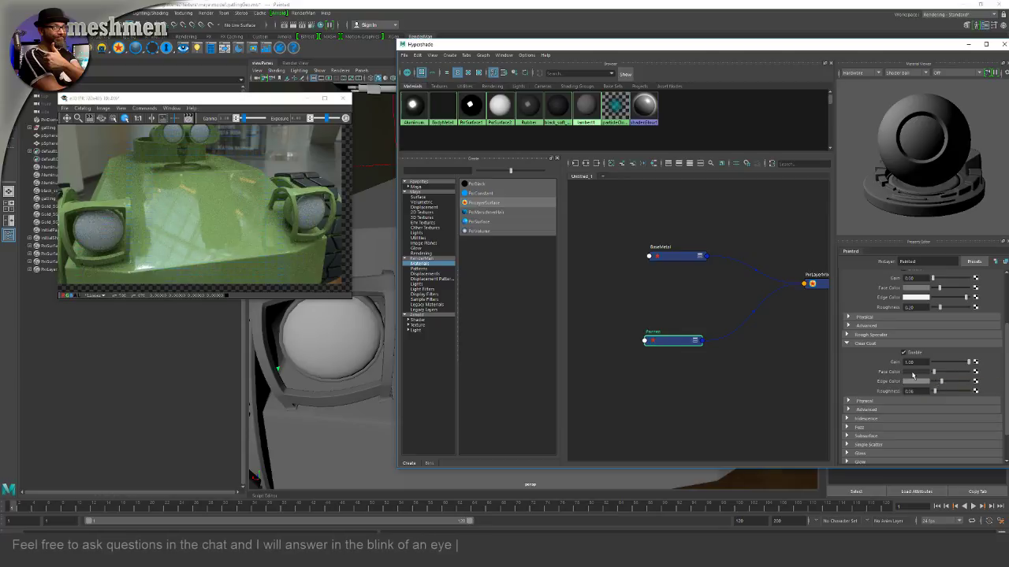
click(916, 380)
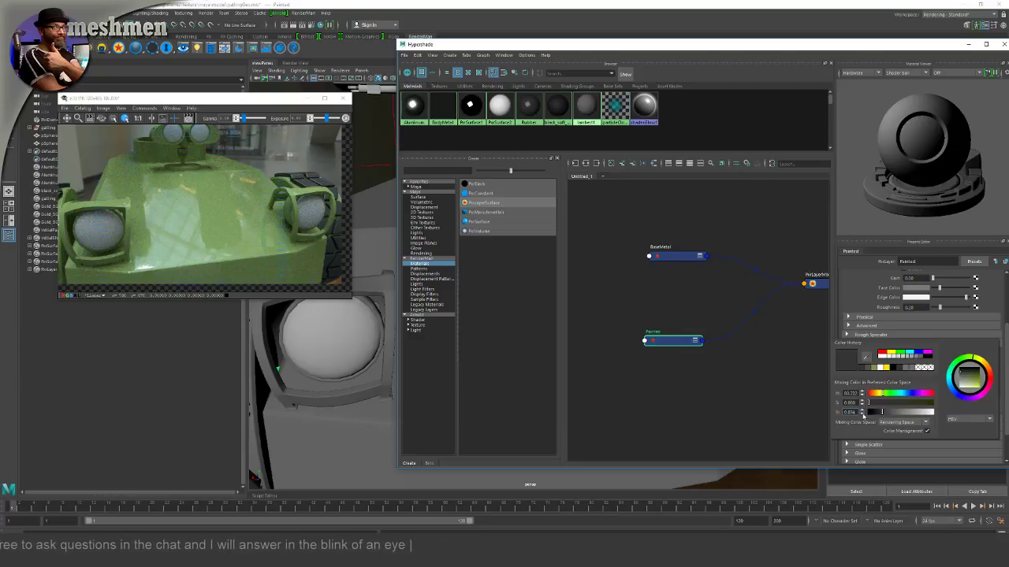
drag(862, 415, 863, 415)
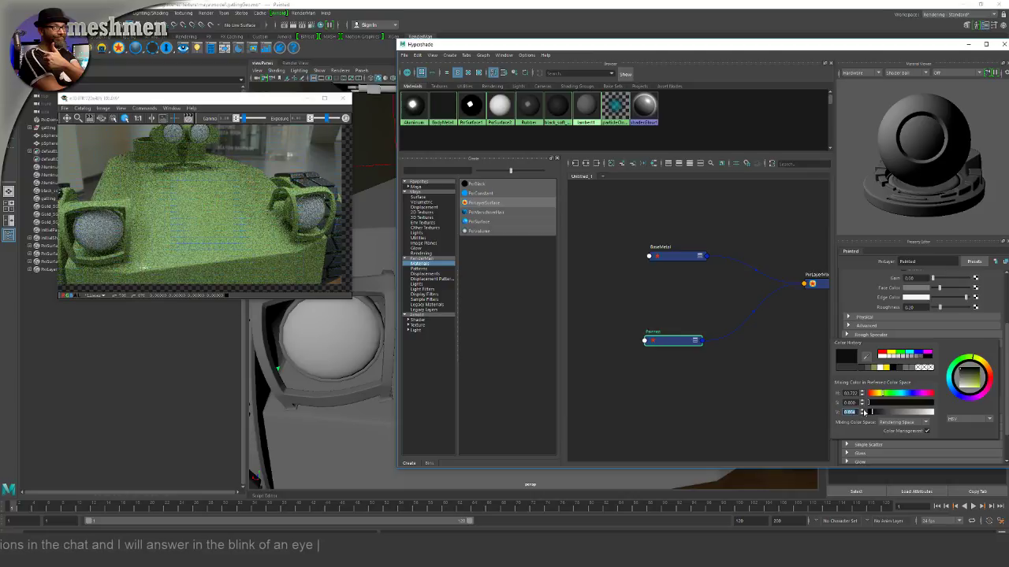
drag(863, 413, 863, 412)
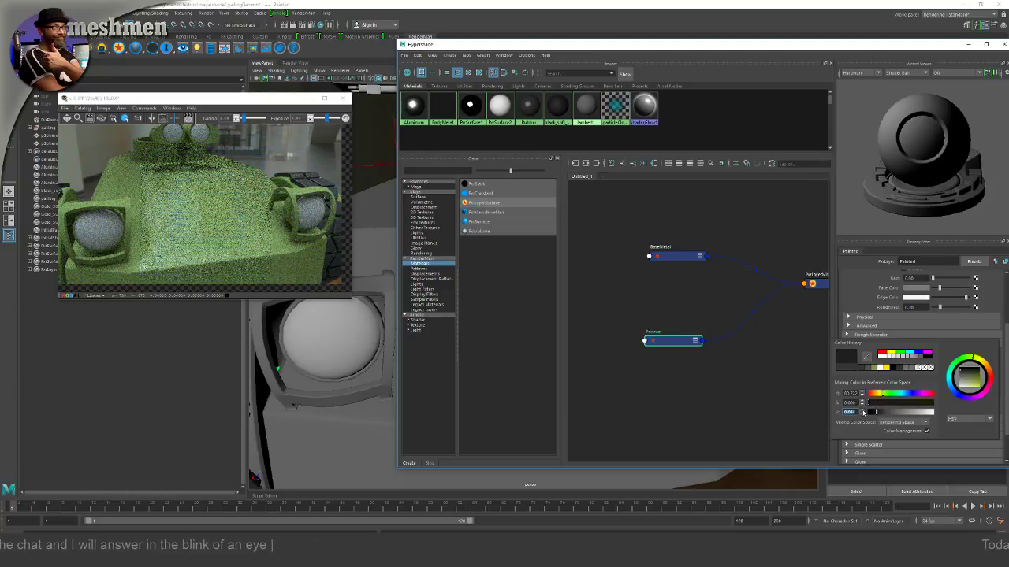
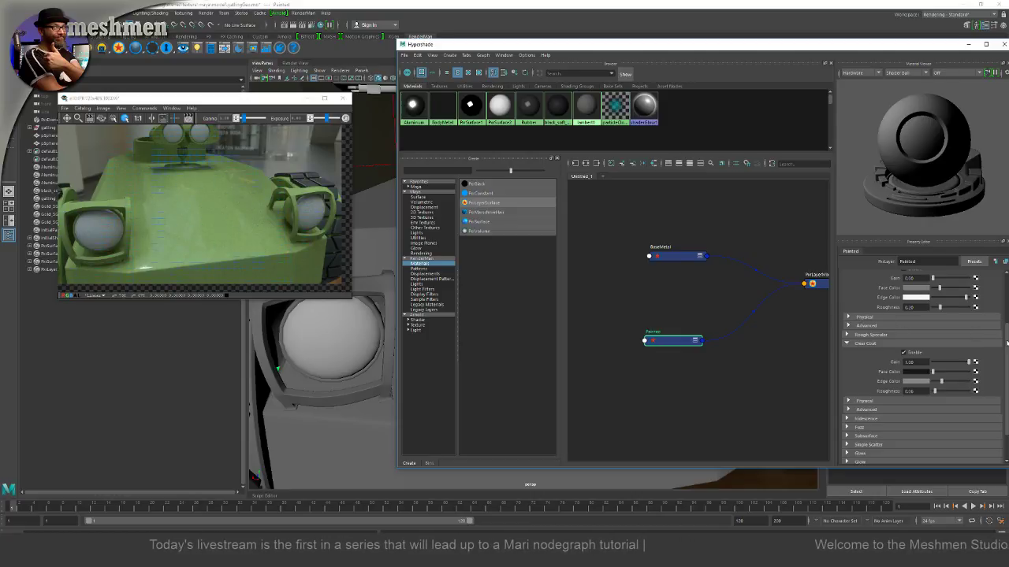
Step: Darken the Painted layer's diffuse color to a deeper olive green
scroll(945, 325, up, 3)
click(922, 313)
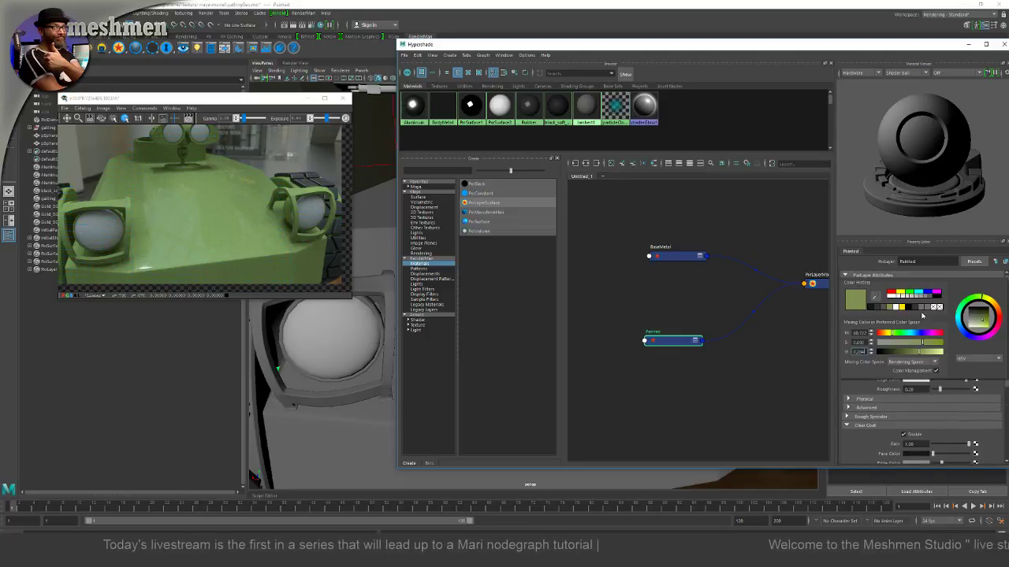
click(911, 314)
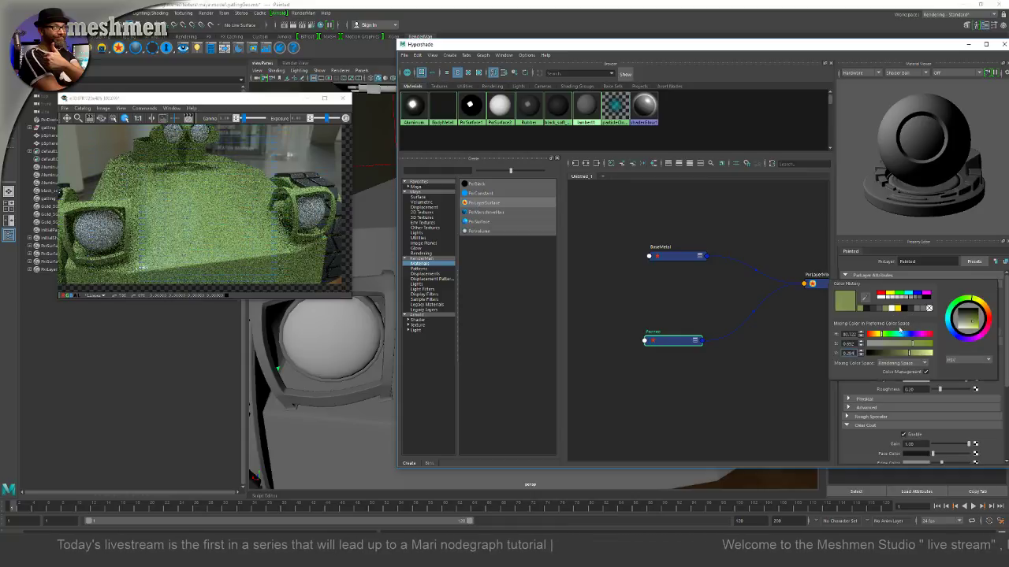
click(861, 354)
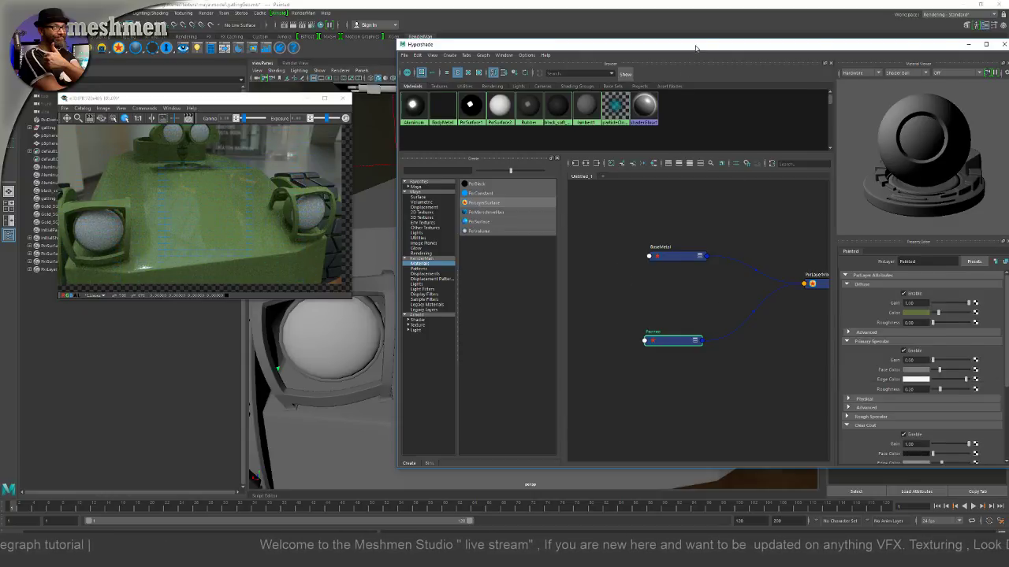
Step: Examine the darker clear-coated paint on the vehicle's side in the live render and pick the wheel's tread there
drag(696, 49, 750, 201)
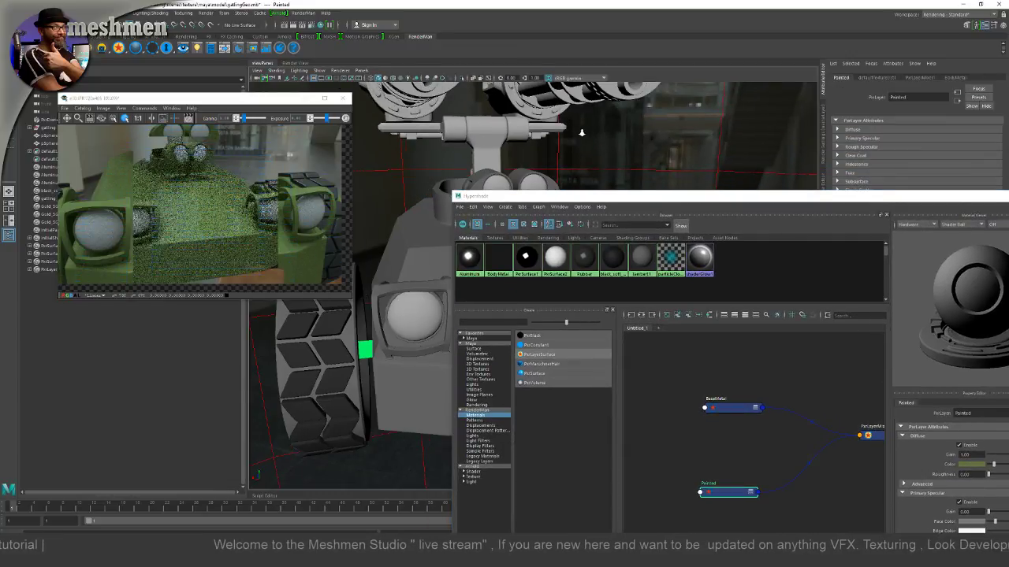
alt+drag(582, 133, 484, 120)
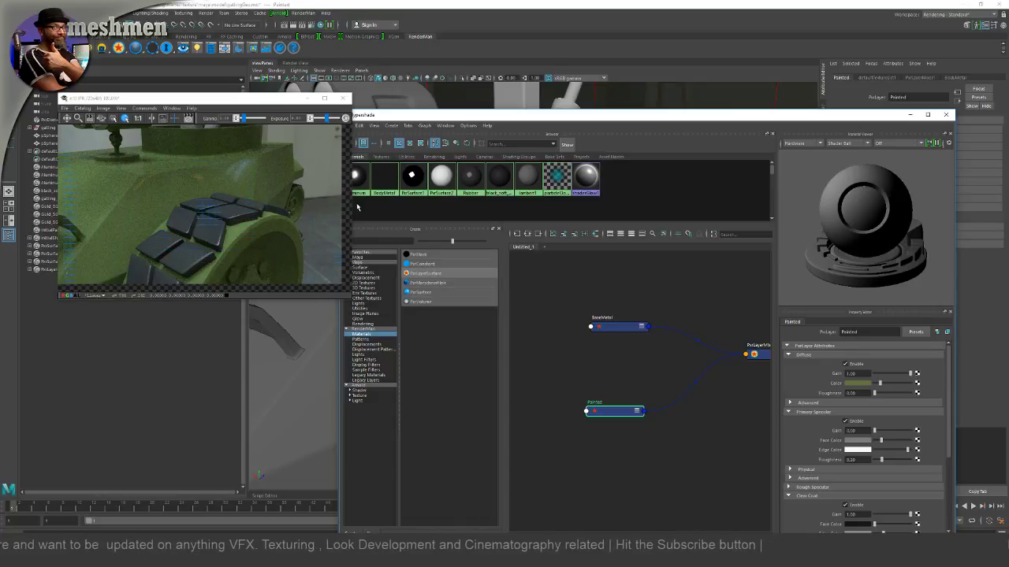
click(114, 130)
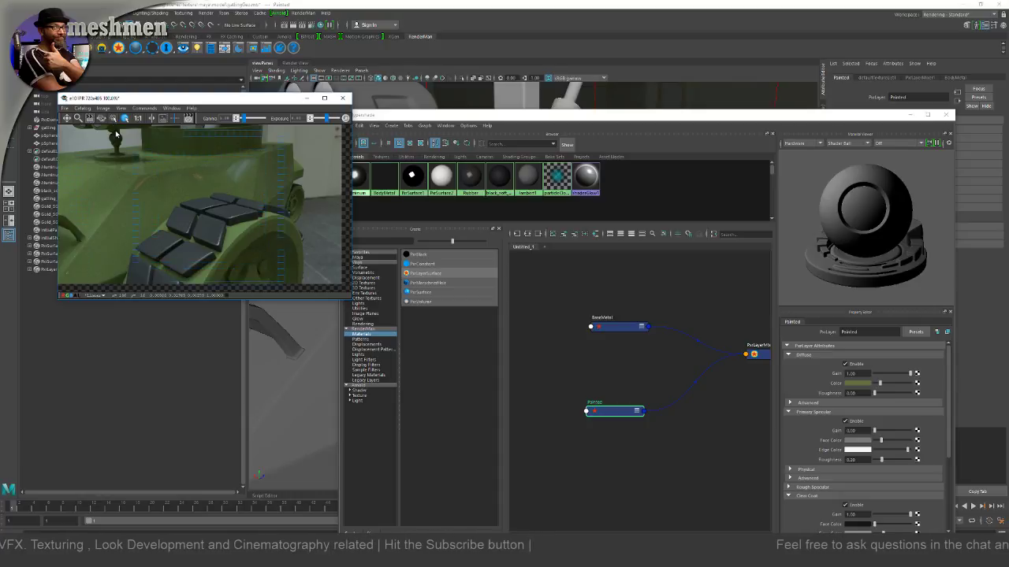
click(181, 221)
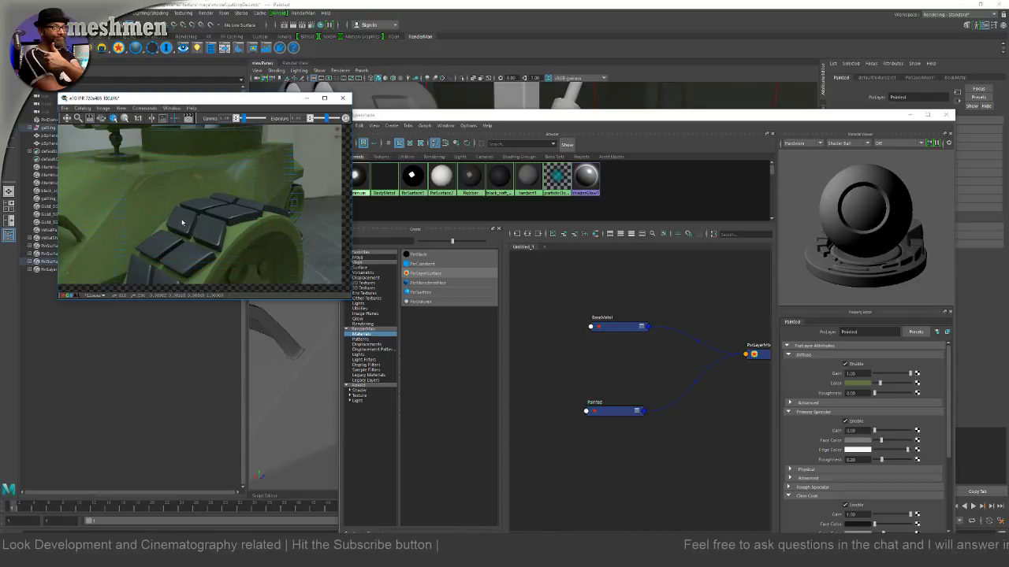
Step: Pick the wheel's tread in the live render and show its Rubber material's attributes
drag(378, 111, 591, 116)
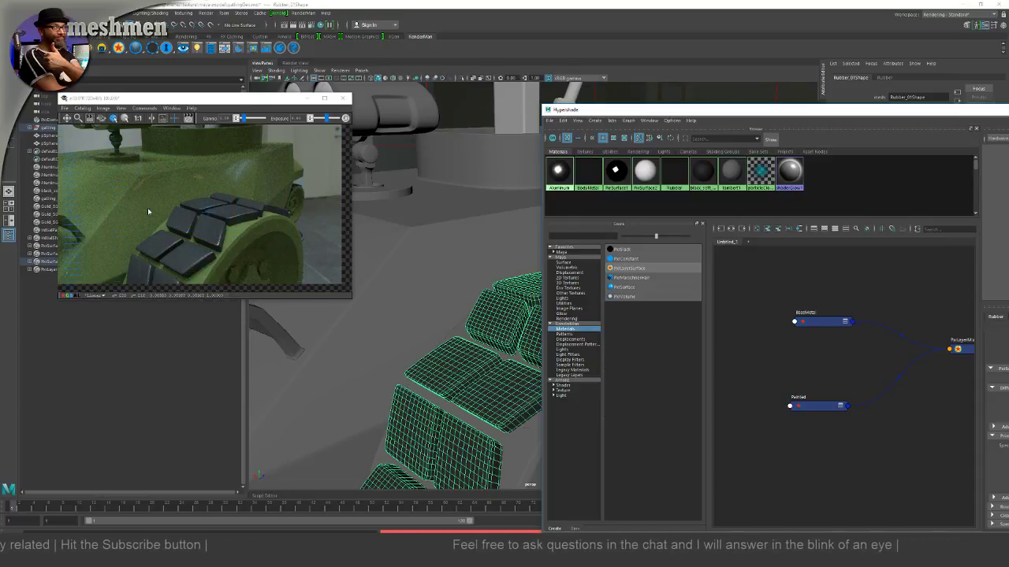
click(152, 208)
click(152, 208)
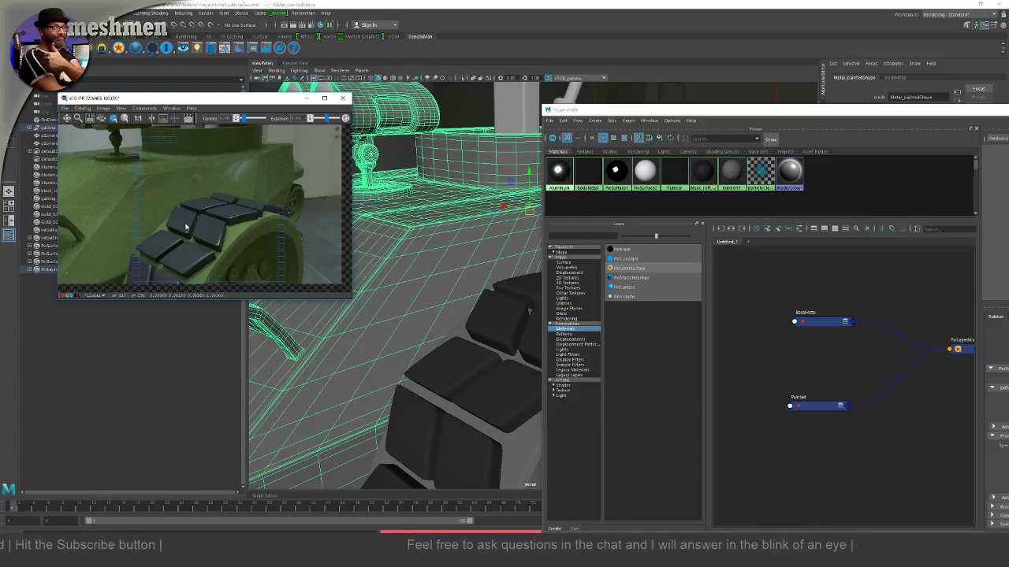
click(188, 222)
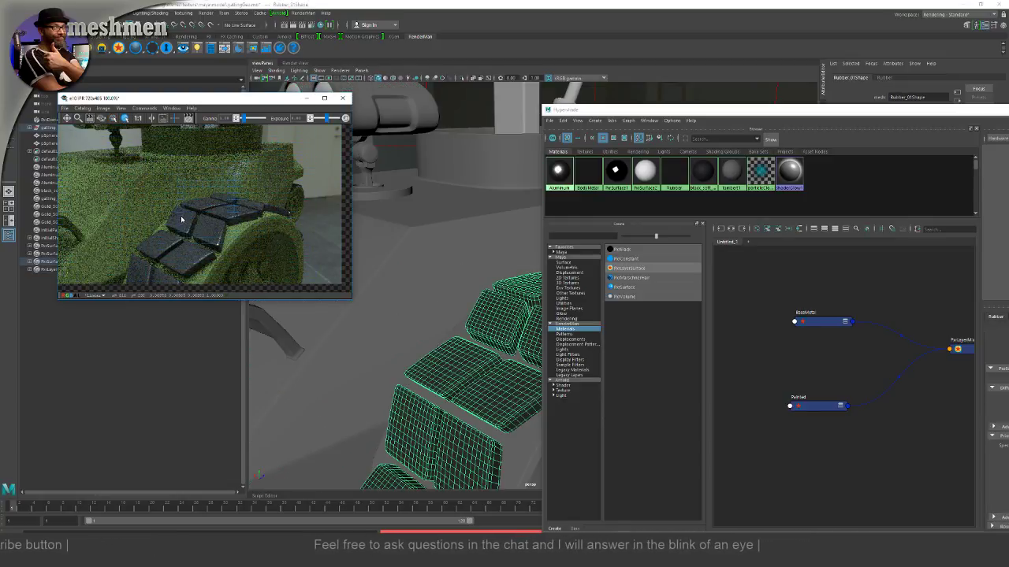
click(213, 209)
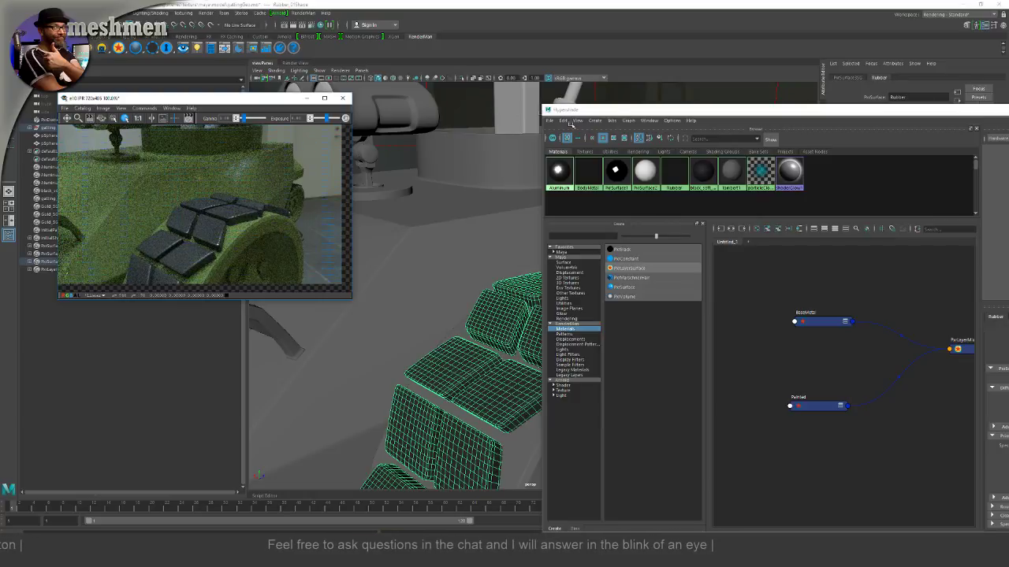
drag(441, 84, 462, 82)
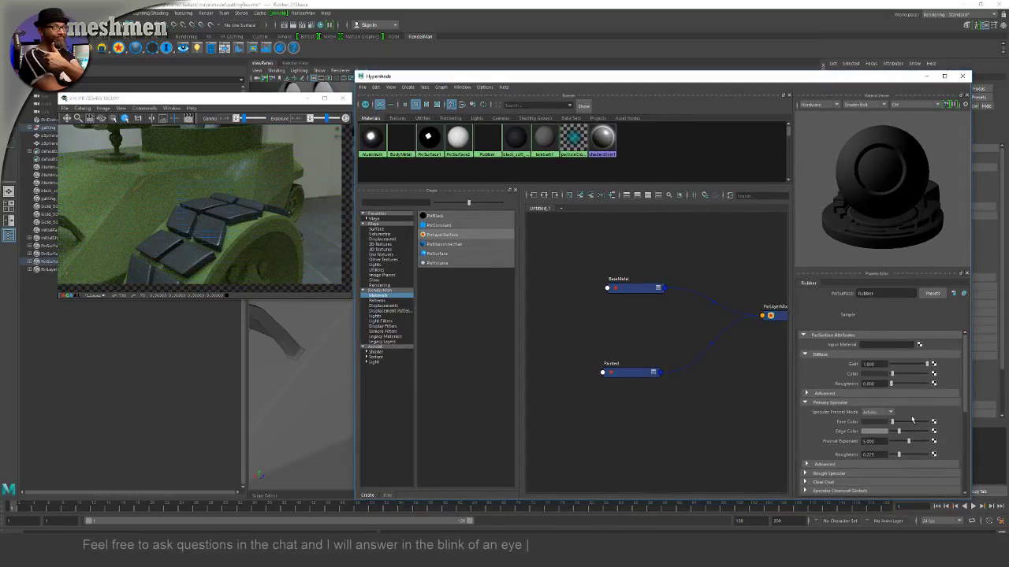
Step: Raise the Rubber material's primary specular roughness to about 0.45
click(900, 456)
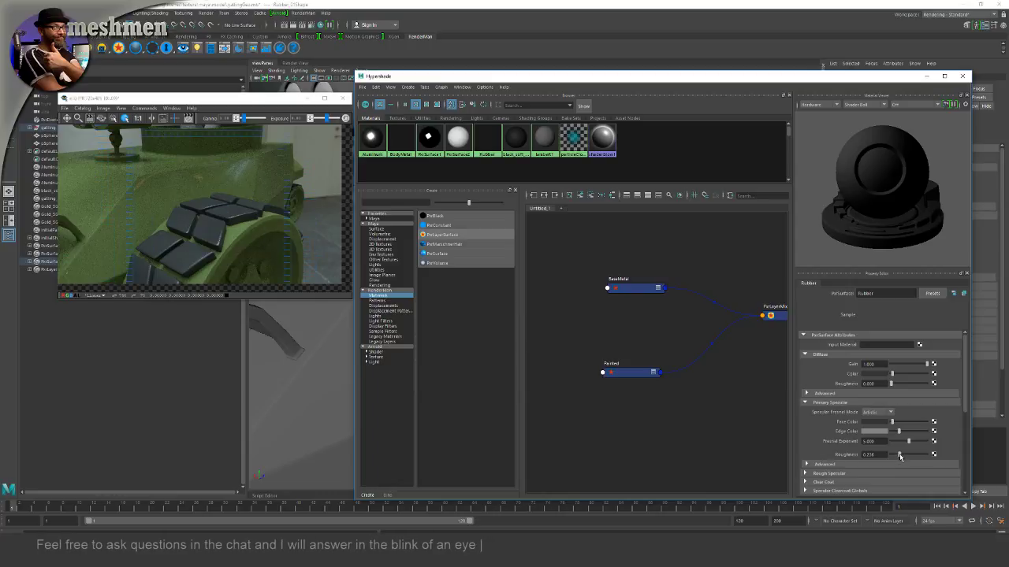
drag(902, 457, 907, 458)
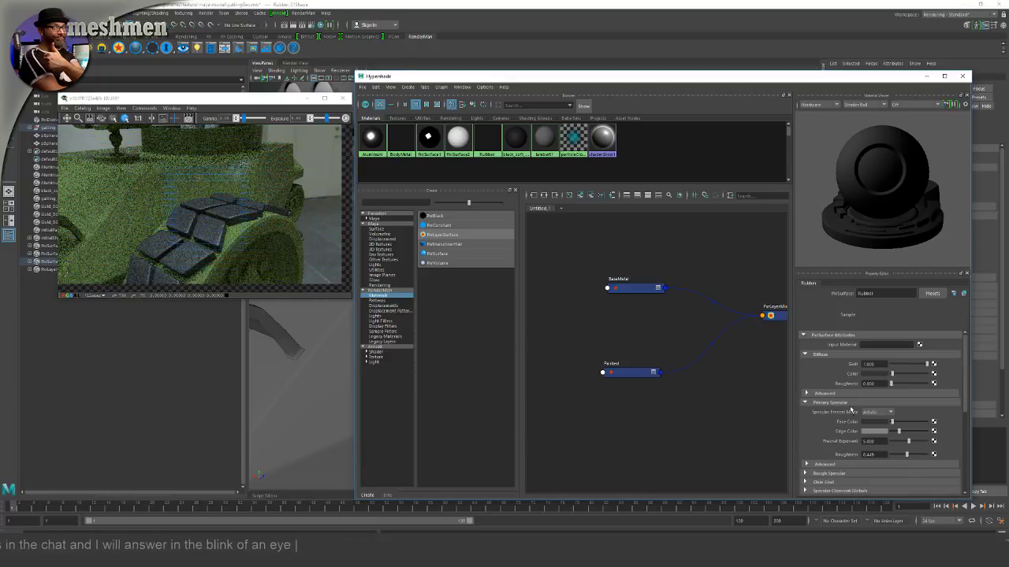
Step: Give the Rubber material's dark diffuse color a slight blue tint by raising its saturation a little
click(873, 424)
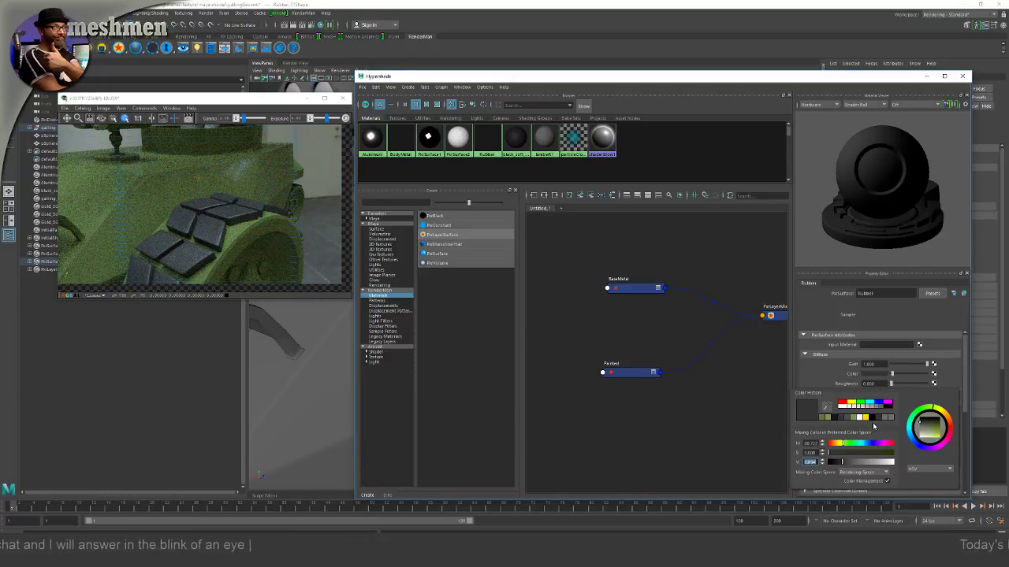
click(872, 379)
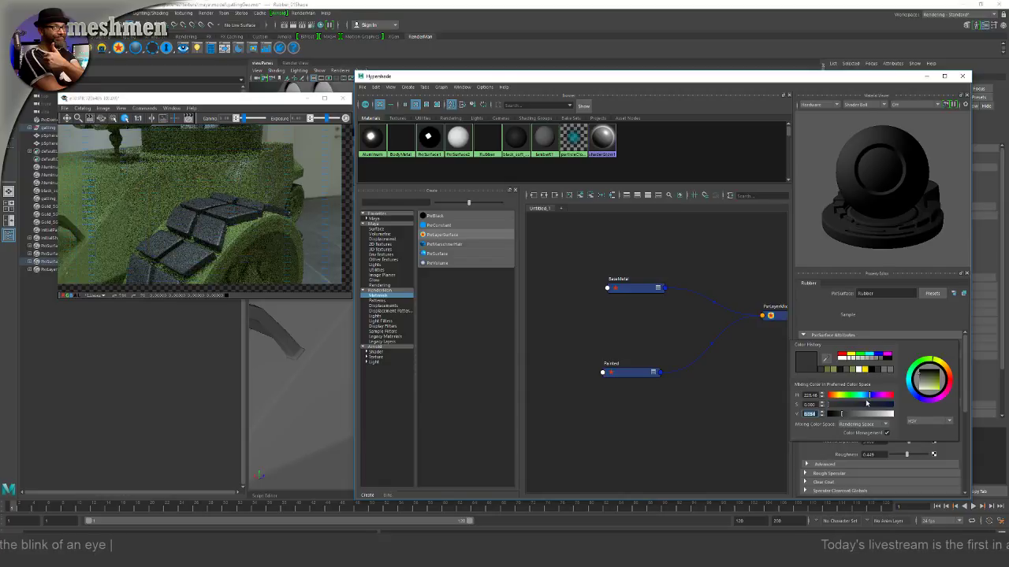
click(829, 405)
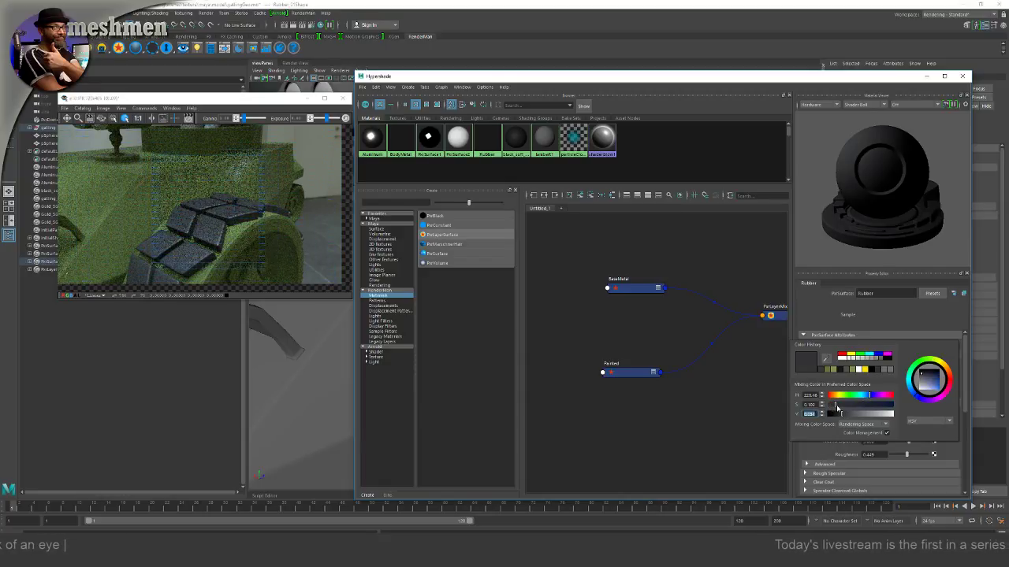
drag(836, 406, 838, 408)
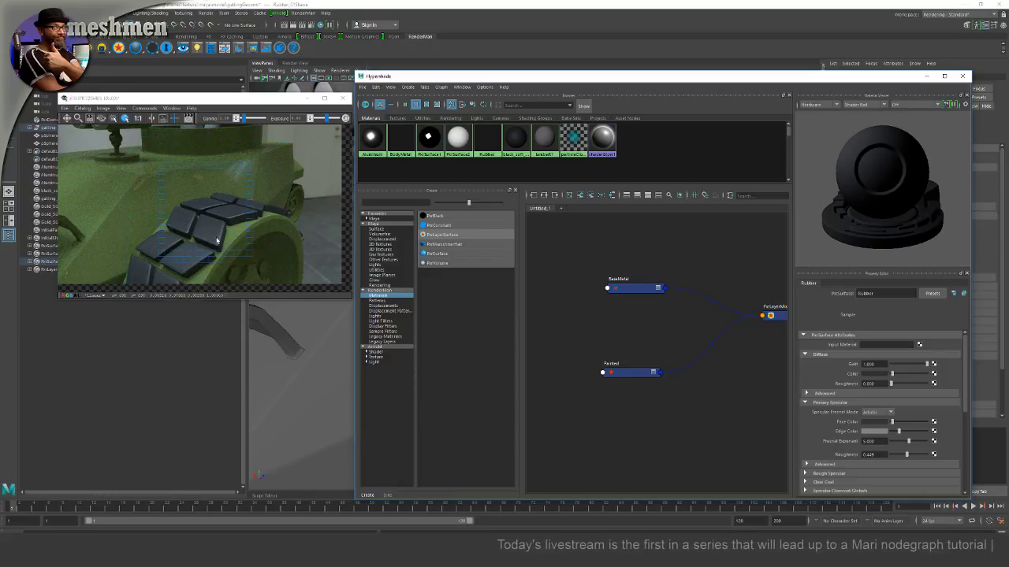
Step: Examine the rubber wheels and green body in the live render from the side, from farther away and from the front
drag(473, 76, 485, 78)
alt+drag(252, 293, 368, 369)
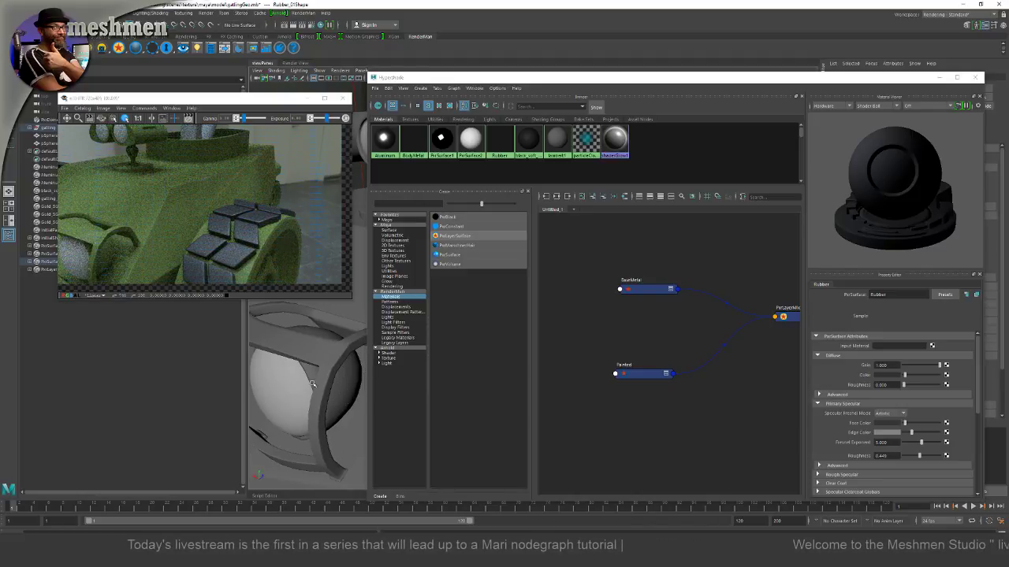
alt+drag(312, 383, 370, 356)
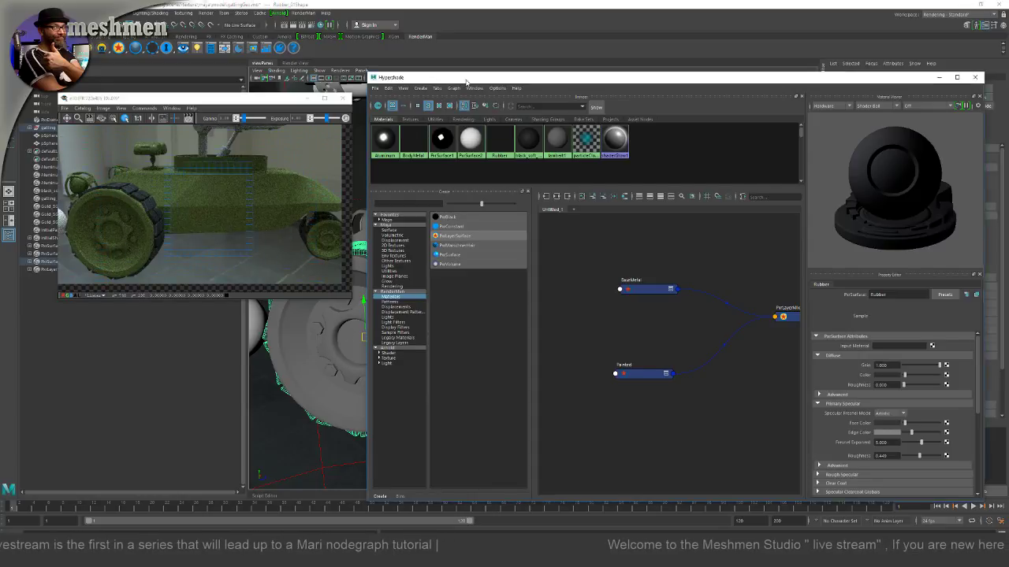
drag(434, 77, 539, 96)
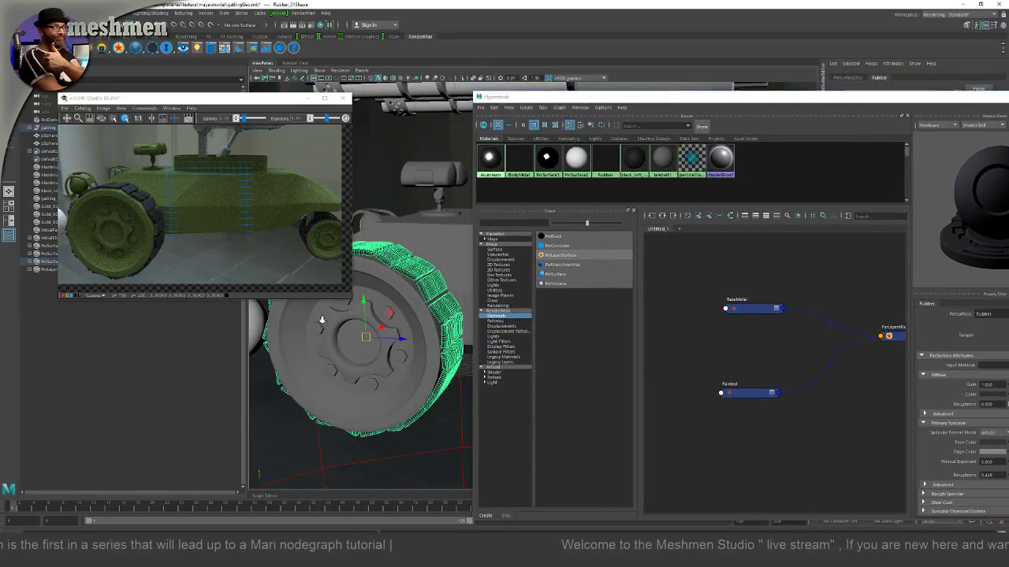
alt+drag(322, 319, 331, 339)
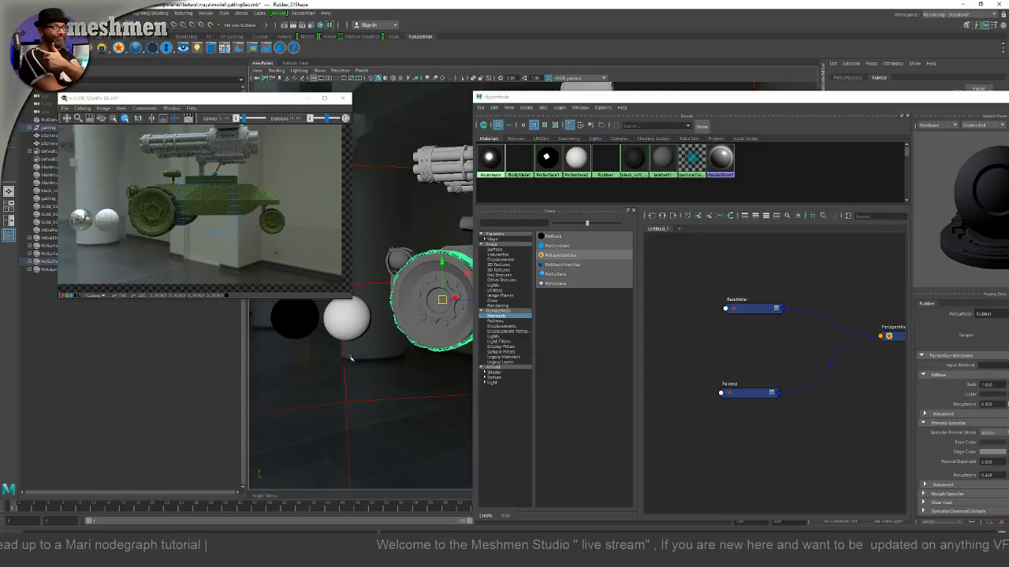
alt+drag(399, 373, 377, 384)
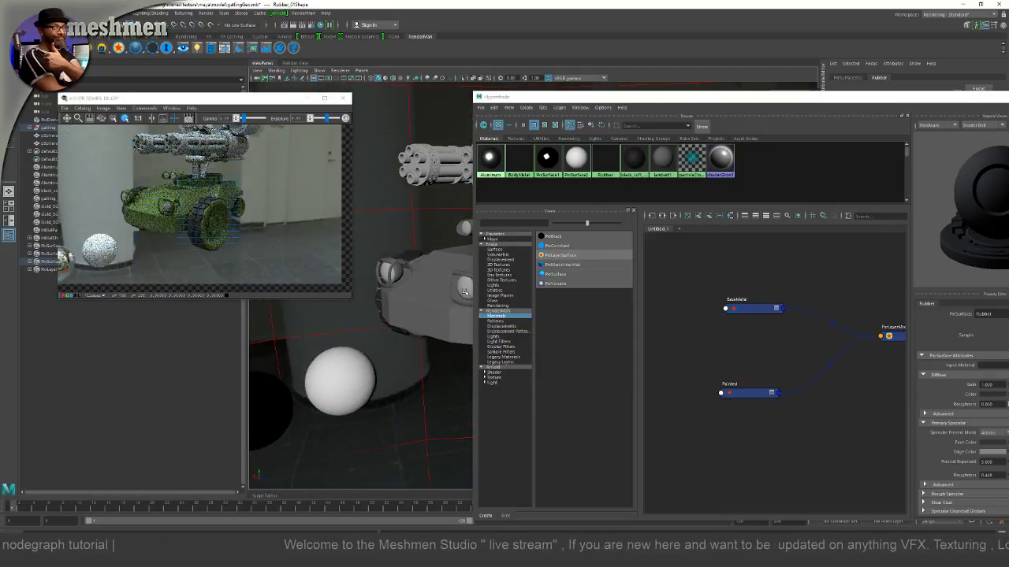
Step: Show the BaseMetal layer's attributes and examine the gatling gun on the vehicle from the side in the live render
click(676, 102)
drag(676, 102, 655, 116)
click(724, 323)
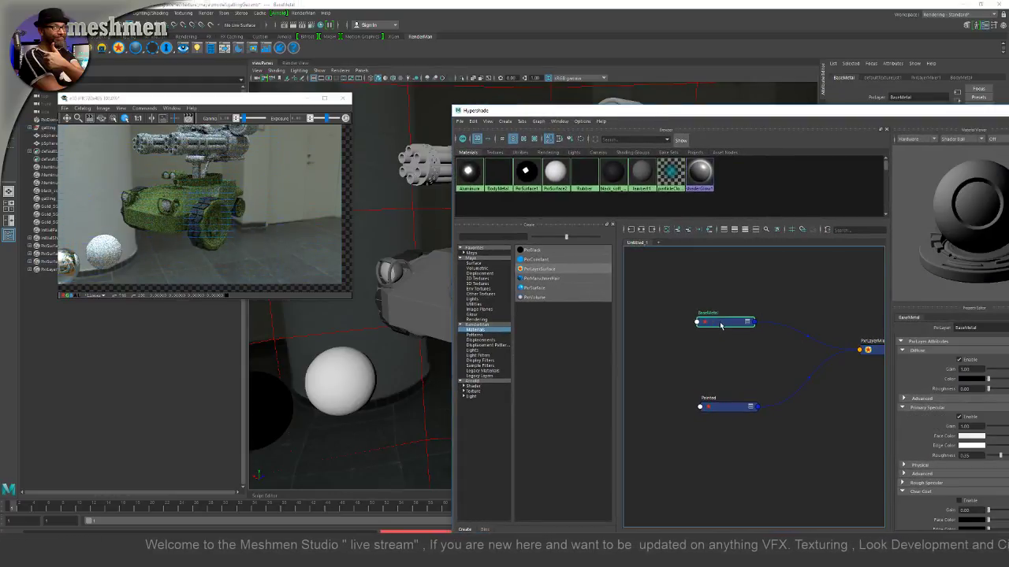
click(737, 304)
drag(705, 115, 631, 271)
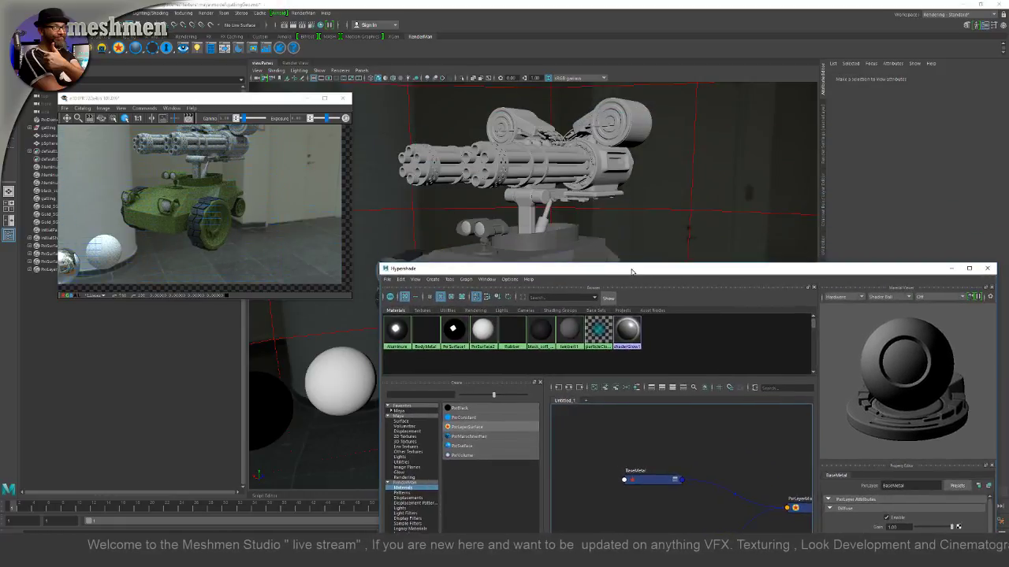
click(592, 215)
alt+drag(580, 216, 616, 228)
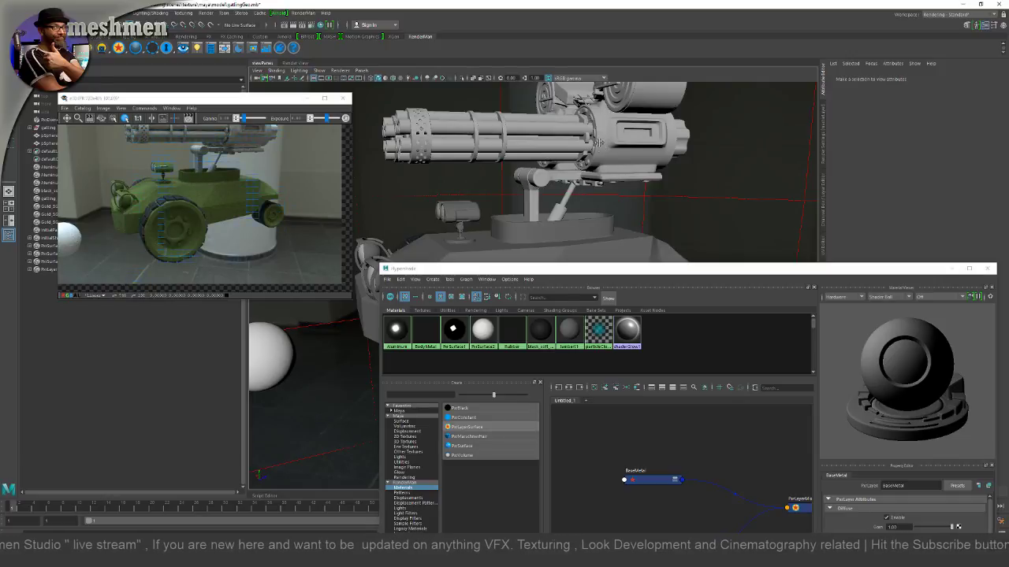
alt+drag(599, 143, 632, 233)
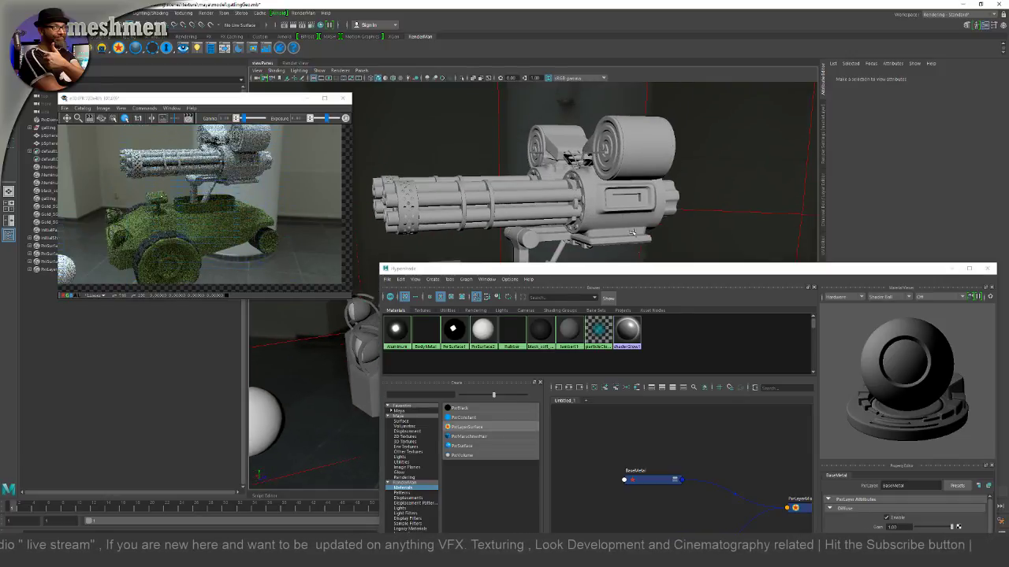
Step: Create a new PxrLayerSurface material in the work area that holds the BodyMetal network
mouse_move(642, 273)
mouse_down()
mouse_move(708, 141)
mouse_move(730, 128)
mouse_move(666, 103)
mouse_up()
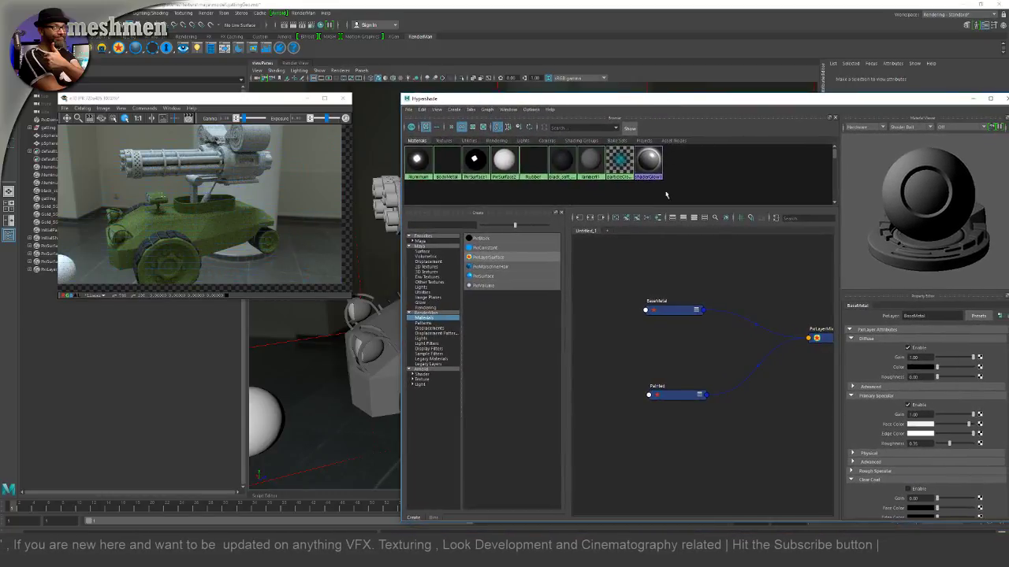
click(663, 288)
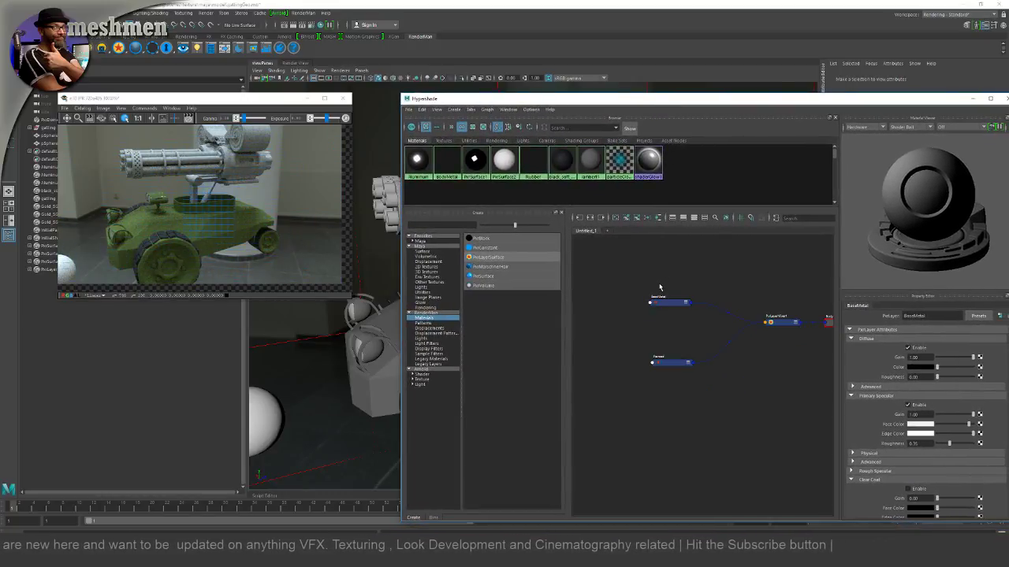
key(a)
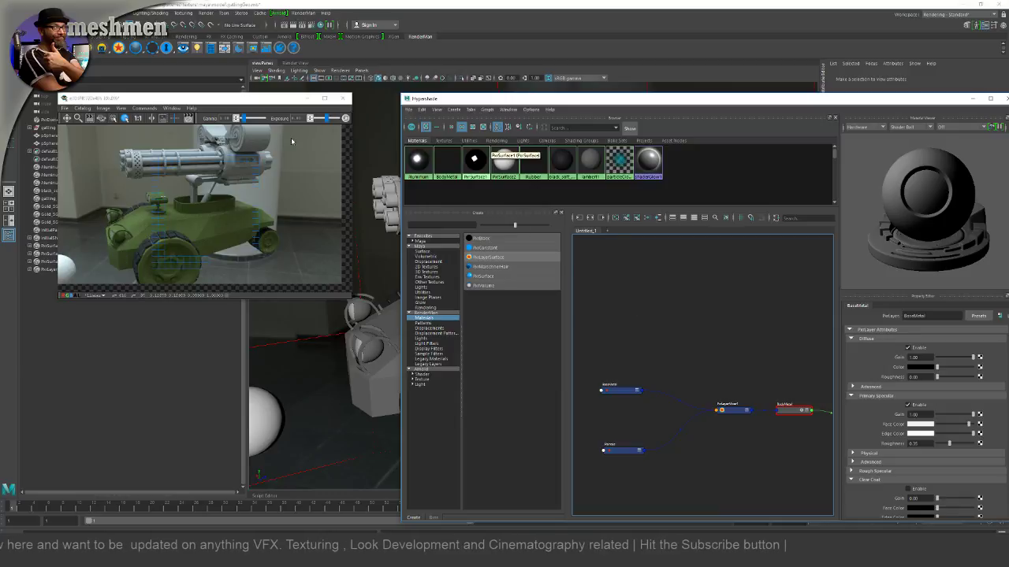
click(276, 187)
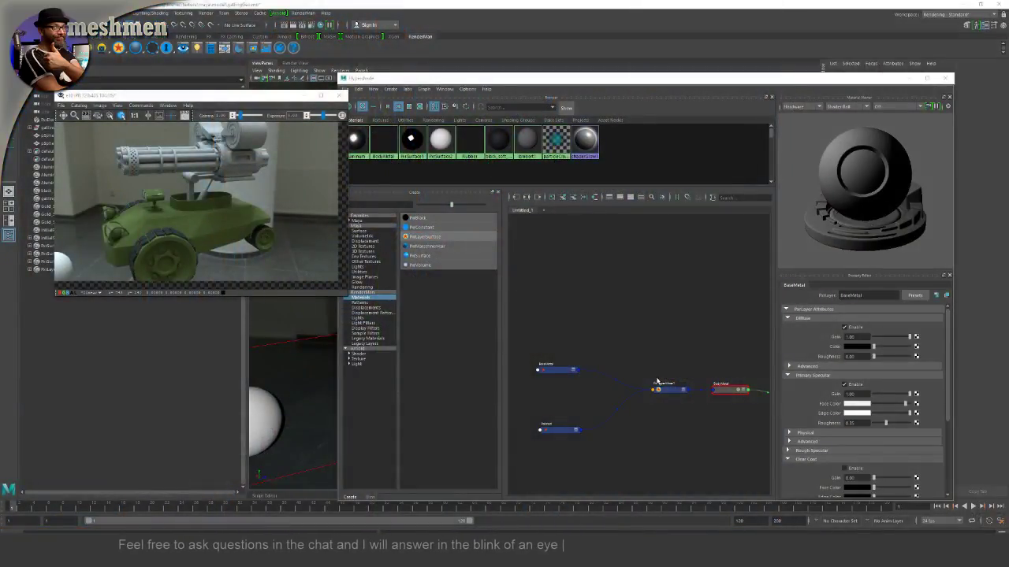
click(638, 333)
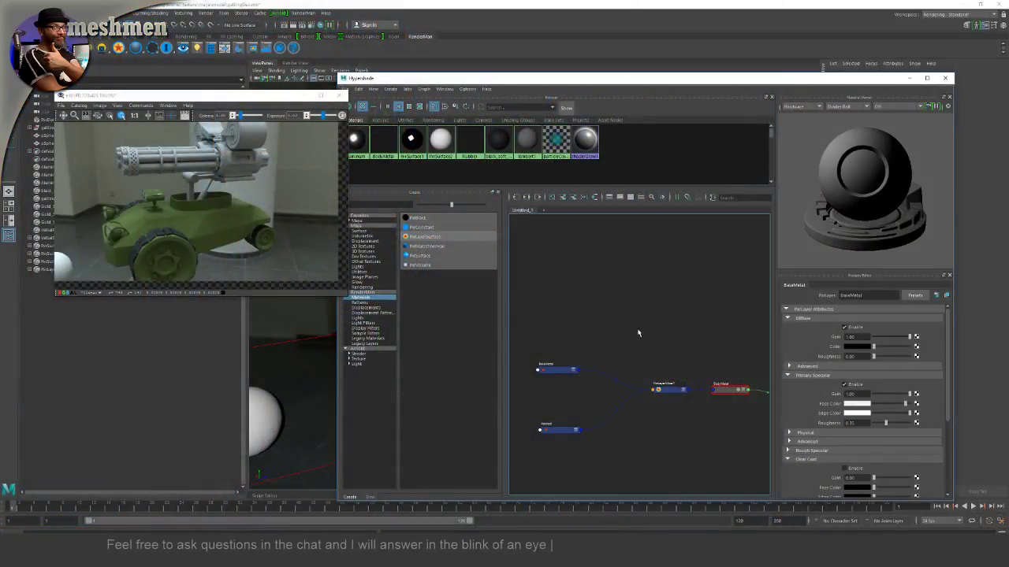
scroll(632, 315, up, 3)
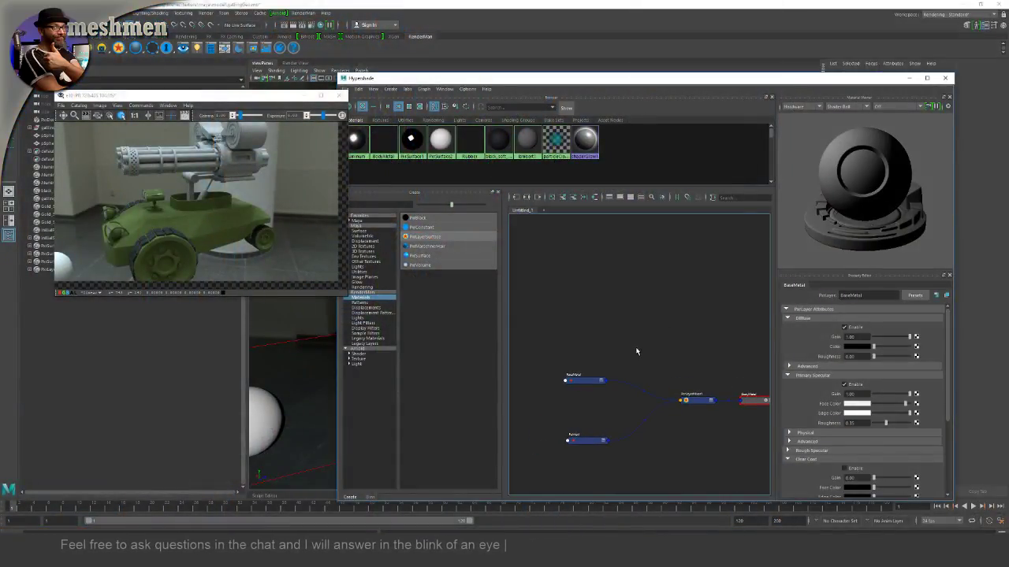
alt+middle_drag(632, 337, 613, 345)
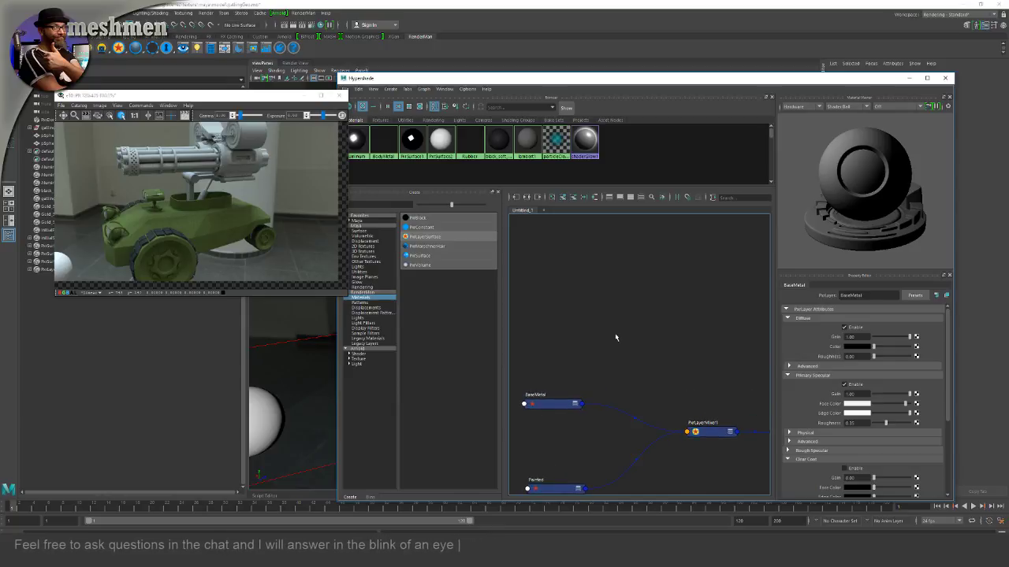
drag(600, 83, 594, 75)
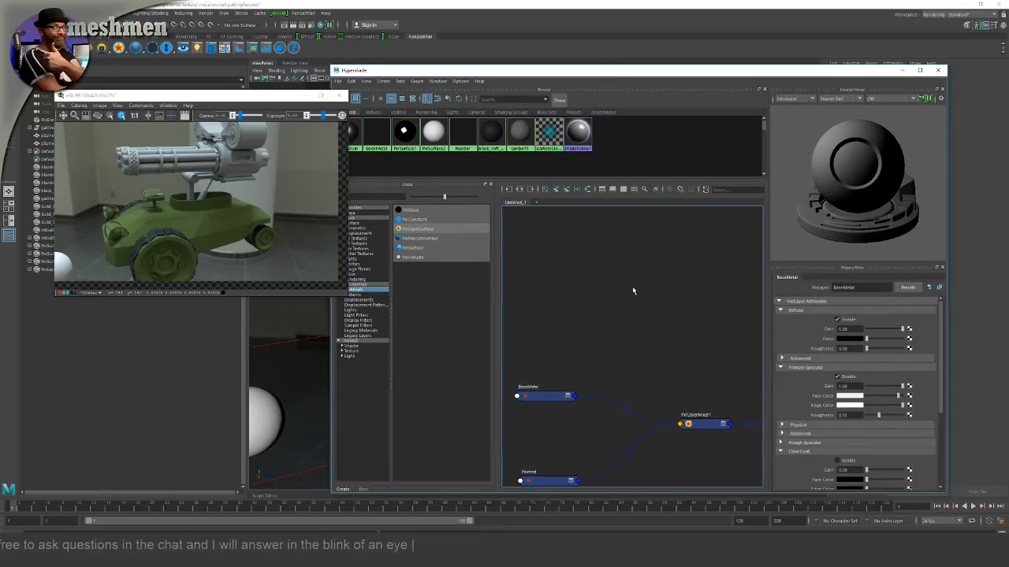
click(417, 229)
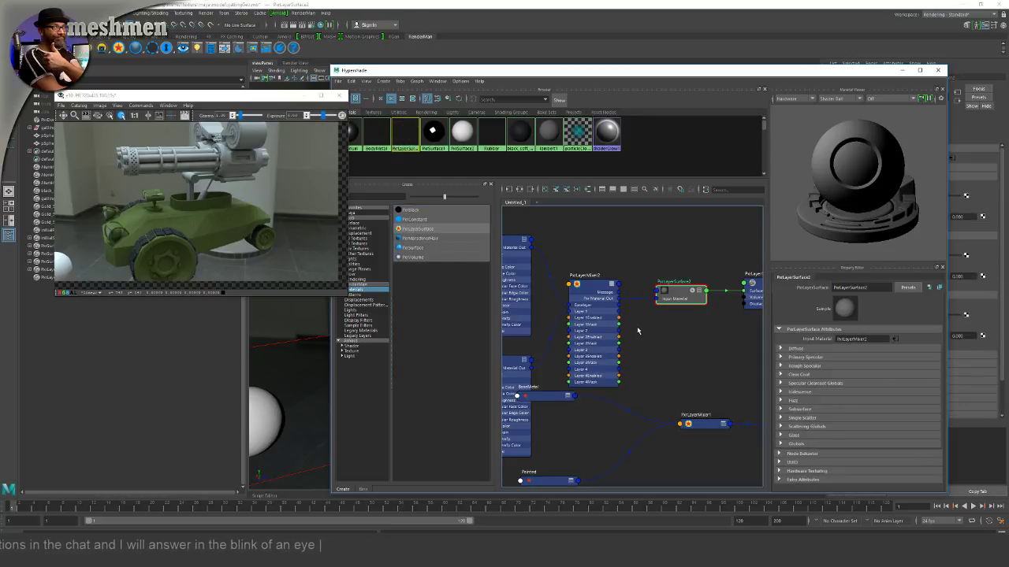
Step: Open an empty second graph, Untitled_2, in the Hypershade work area
scroll(637, 329, down, 3)
click(536, 204)
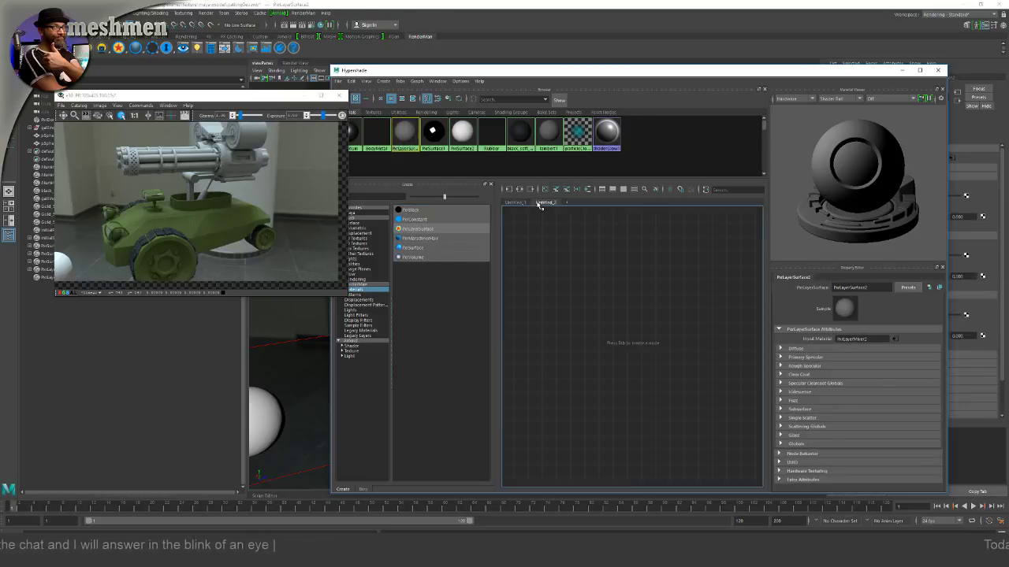
click(512, 203)
click(547, 203)
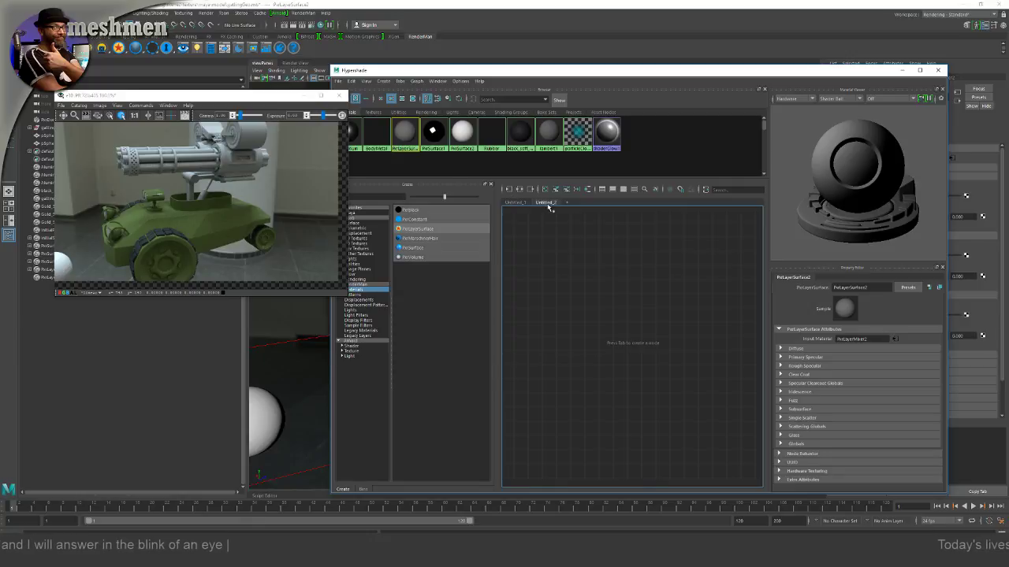
Step: Create another PxrLayerSurface material with its layer network in the Untitled_2 graph and name it Gunmetal
click(412, 229)
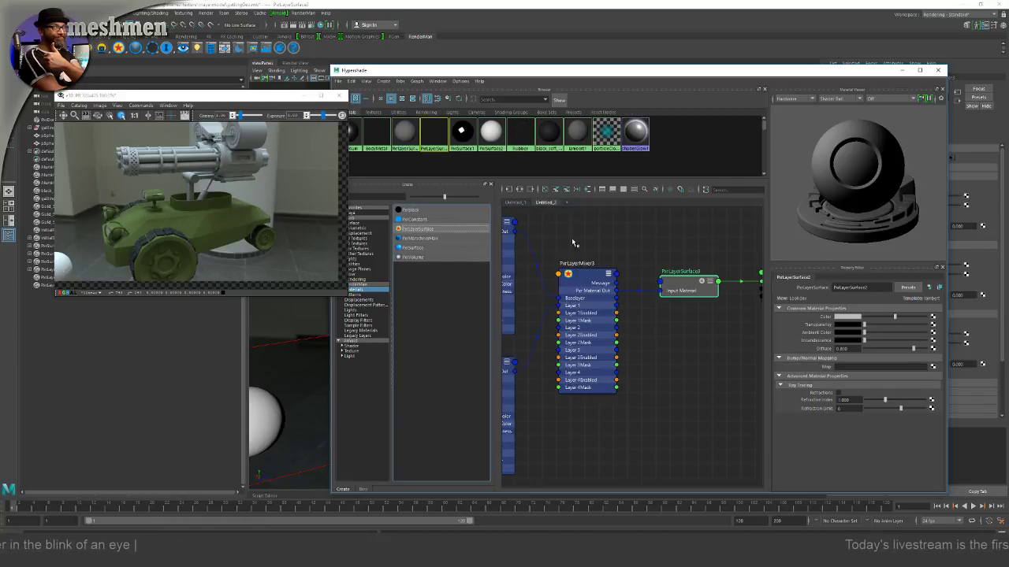
scroll(586, 247, down, 2)
alt+middle_drag(586, 246, 617, 309)
scroll(618, 302, up, 2)
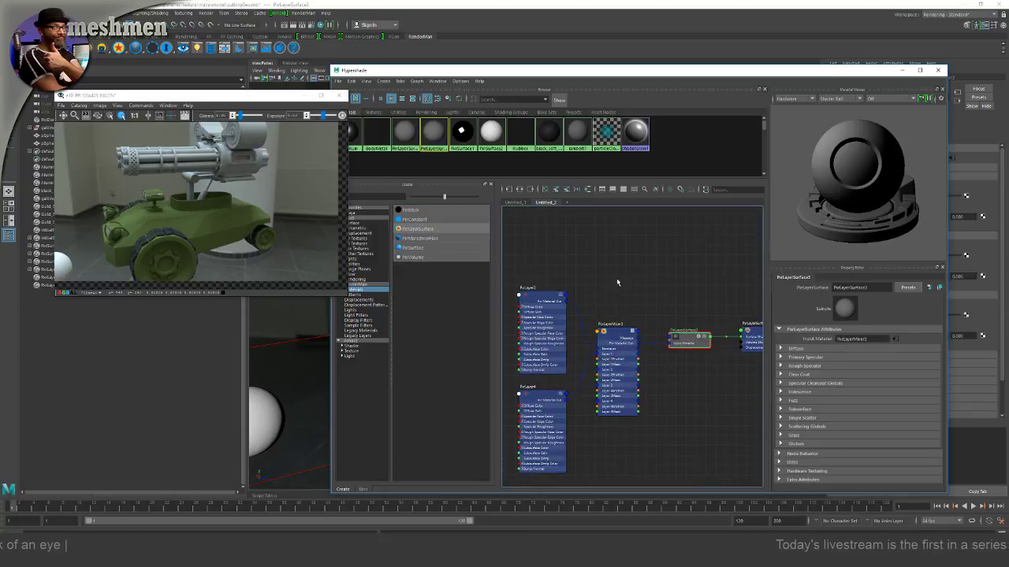
click(680, 335)
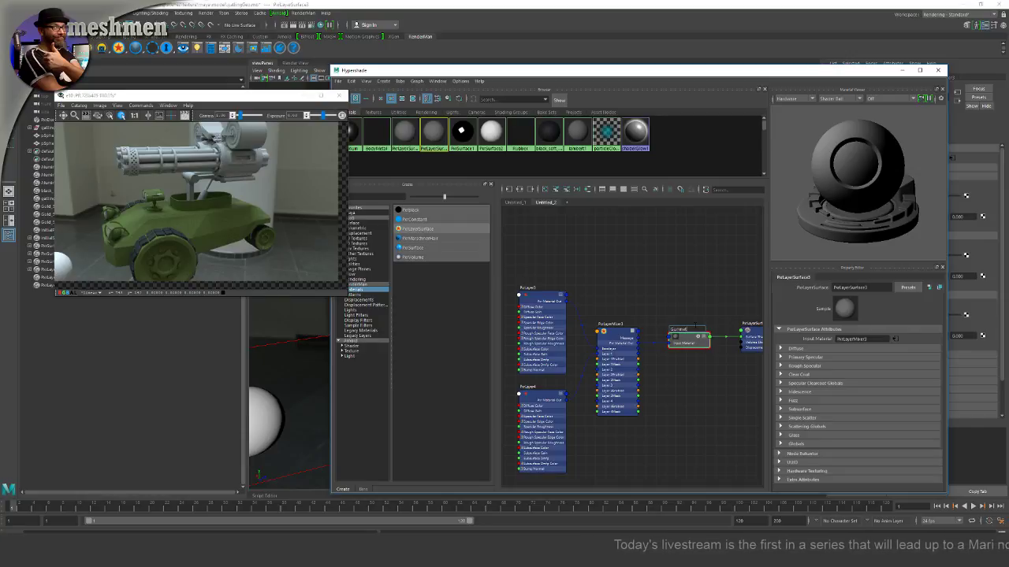
key(Return)
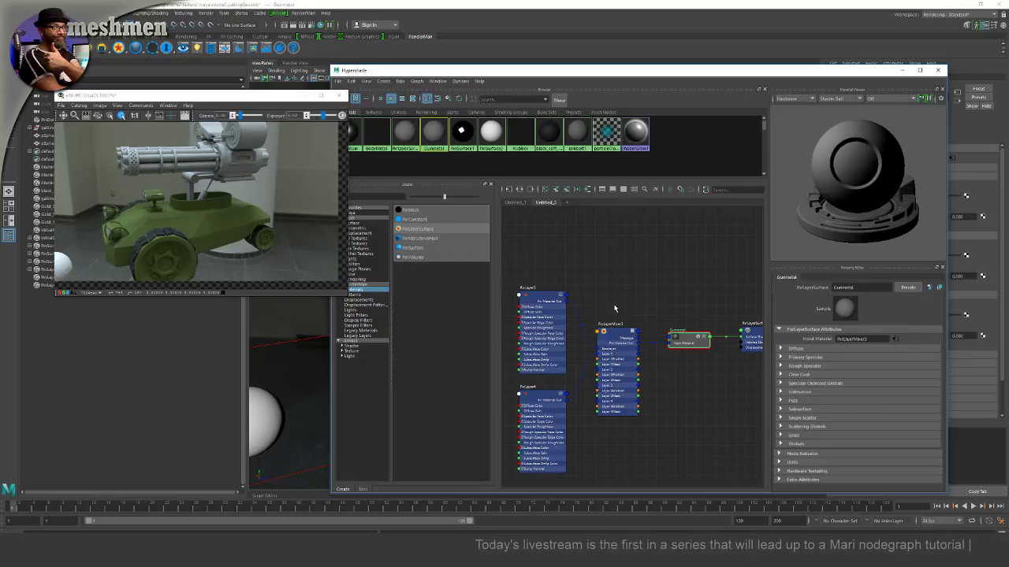
Step: Rename the upper PxrLayer node of the Gunmetal network as BaseBetal, and reopen its name for editing and clear the text
double_click(537, 296)
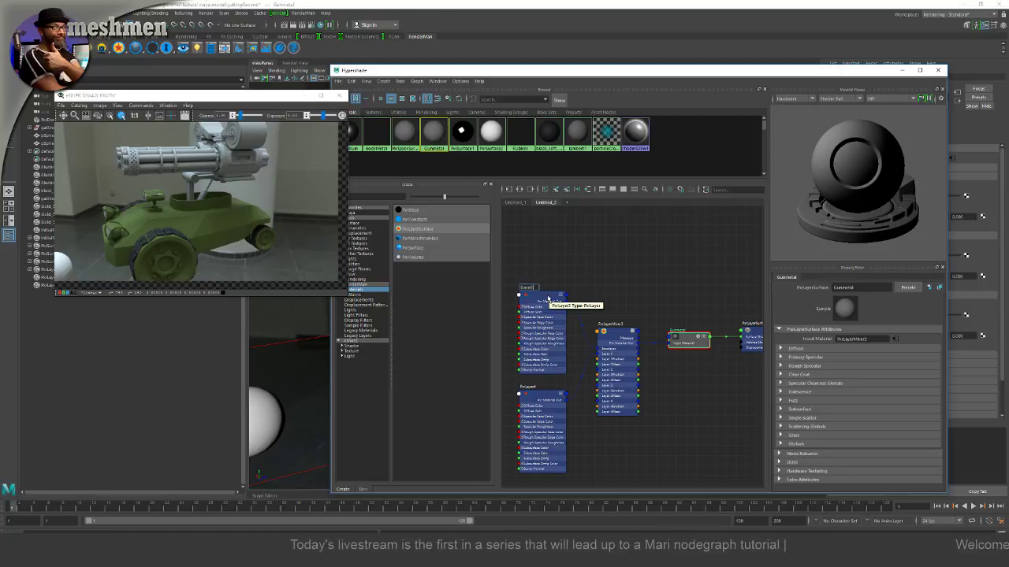
key(Return)
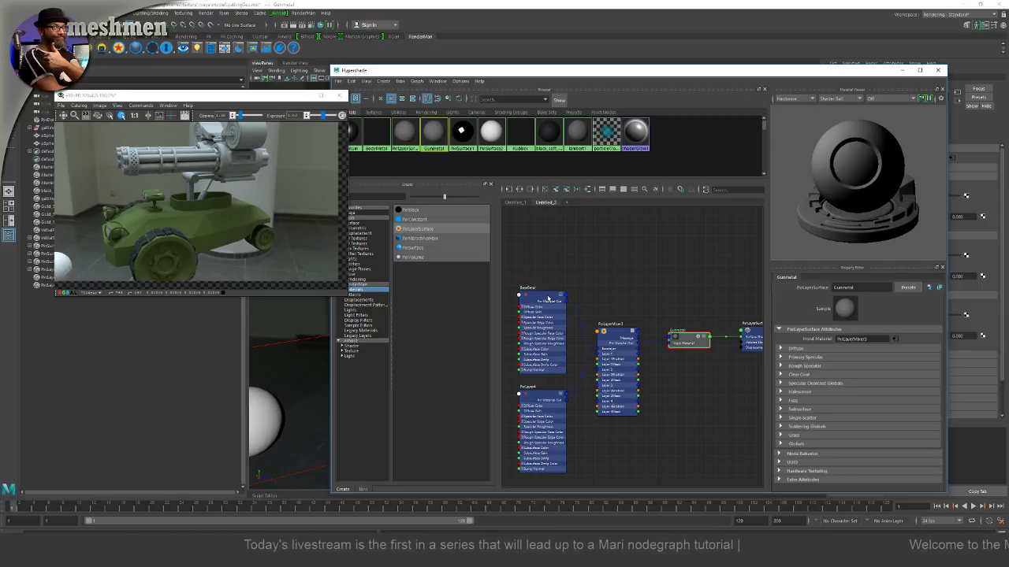
scroll(573, 290, up, 5)
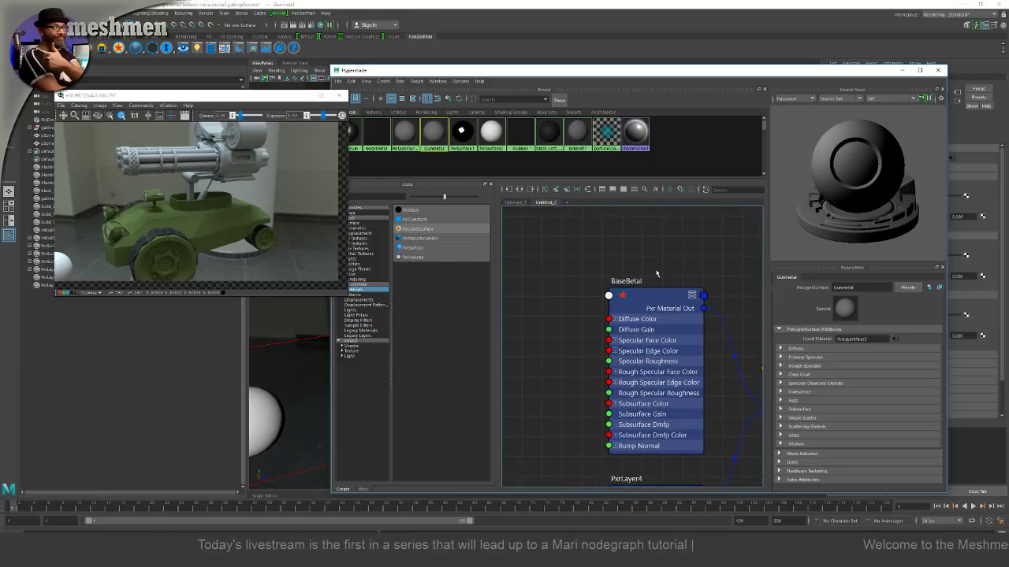
double_click(614, 285)
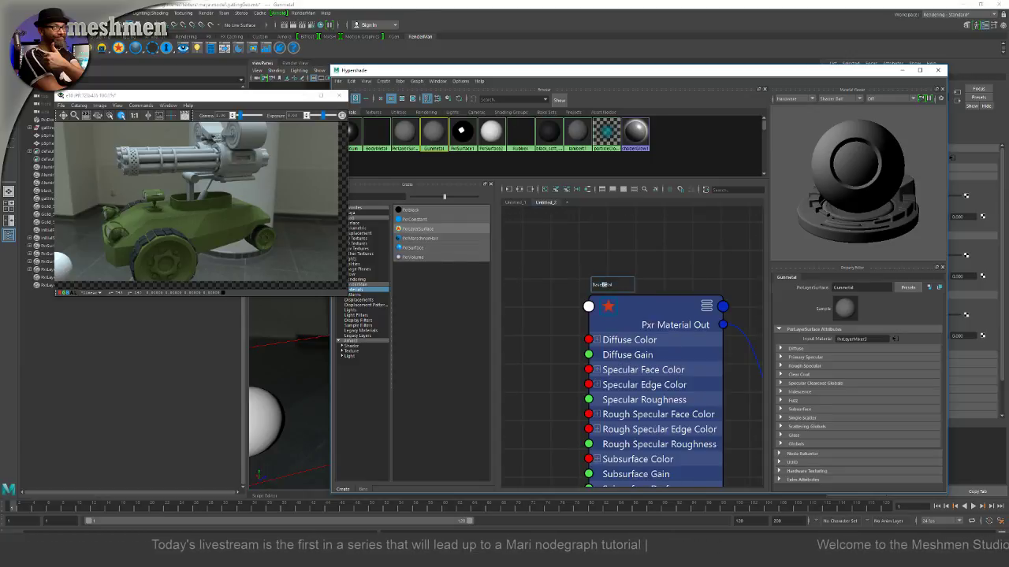
key(BackSpace)
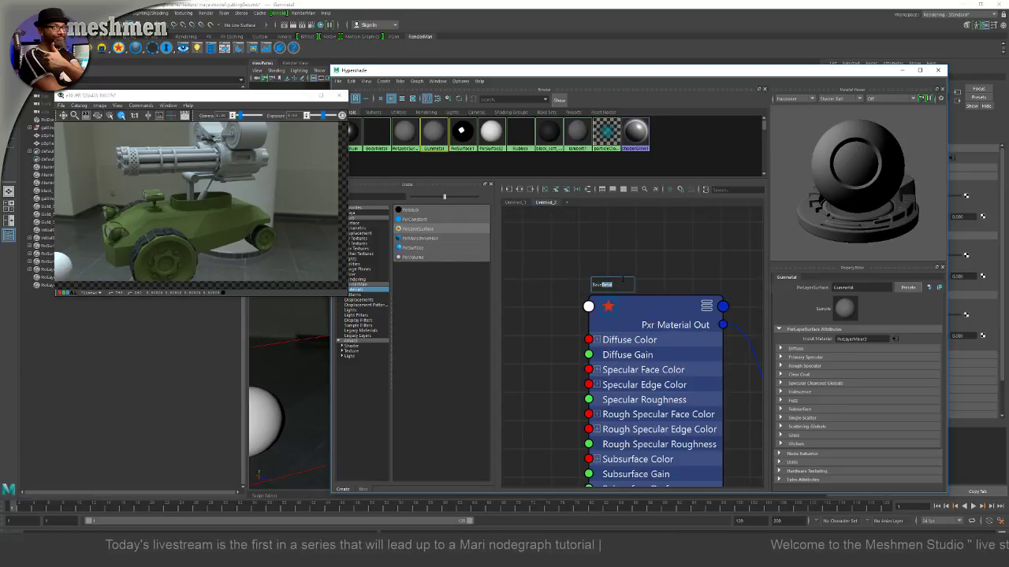
text(text)
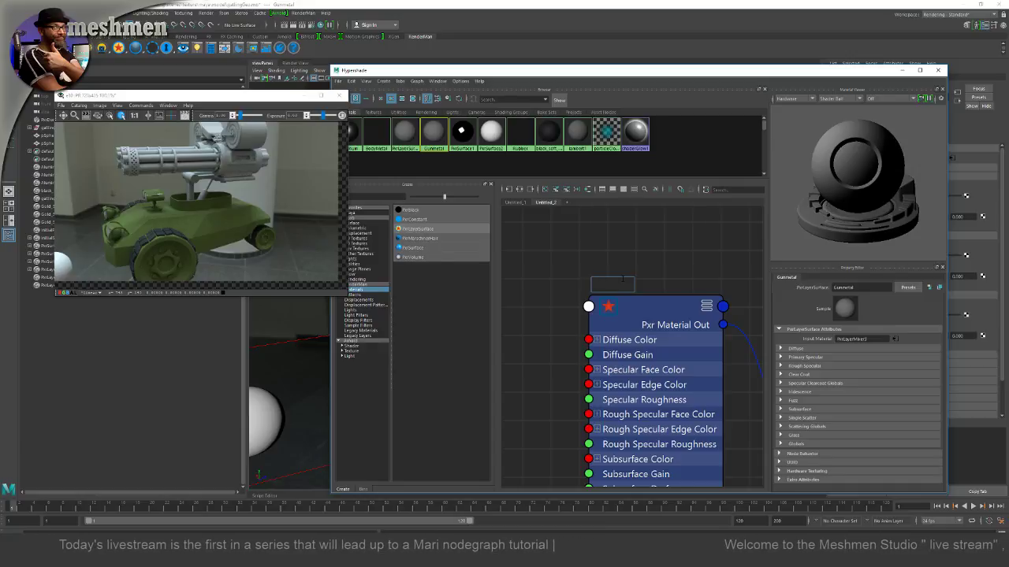
Step: Rename the base layer node as baseMetalGun and the PxrLayer4 node below it as MetalCoating
text(MetalGun)
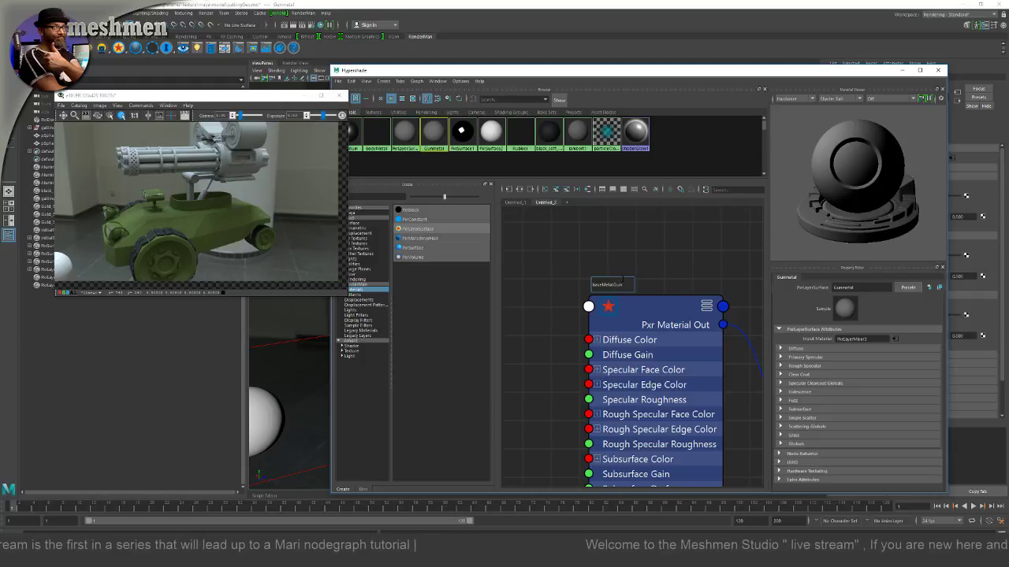
key(Return)
scroll(621, 282, down, 3)
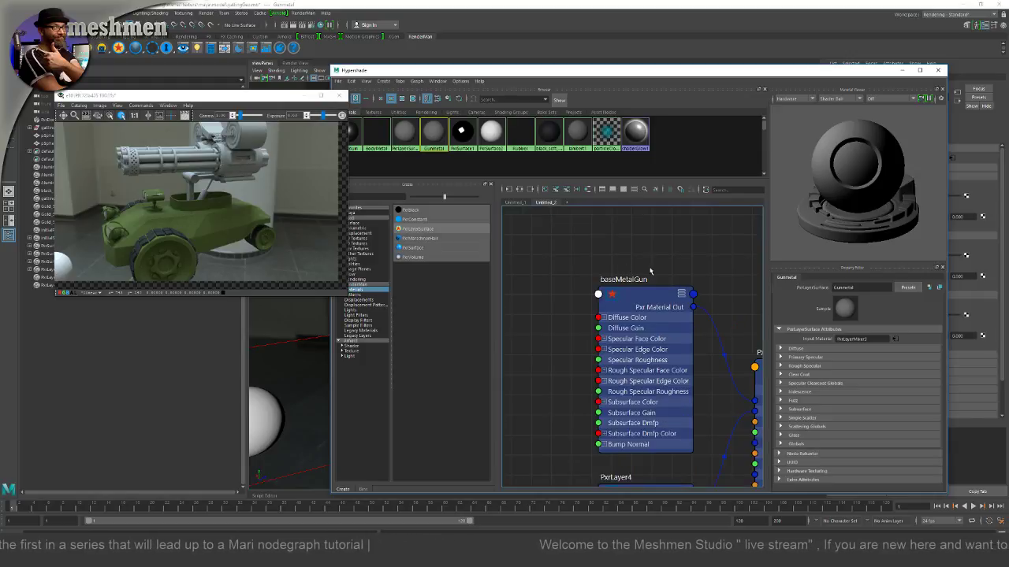
double_click(593, 377)
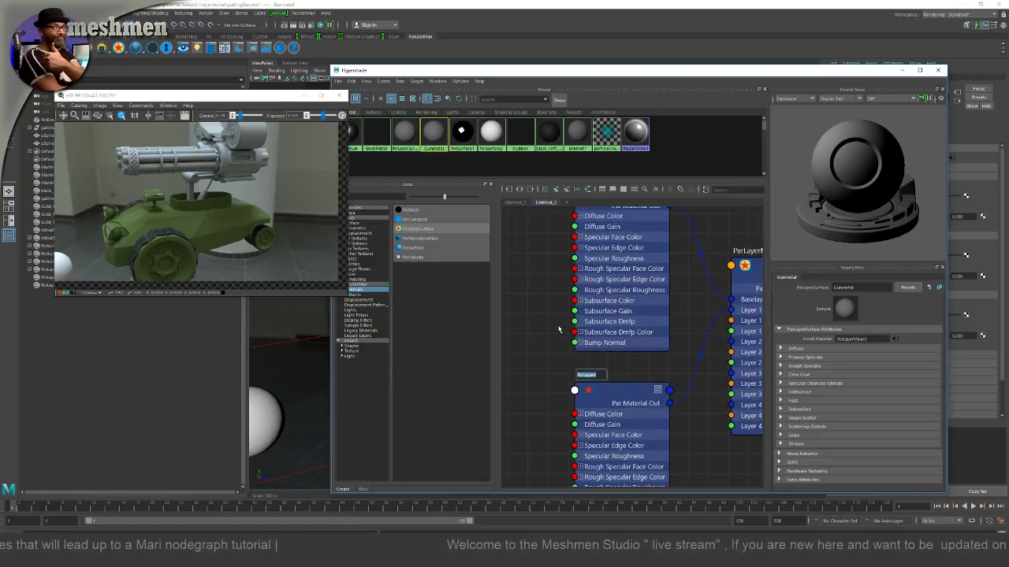
text(MetalCoating)
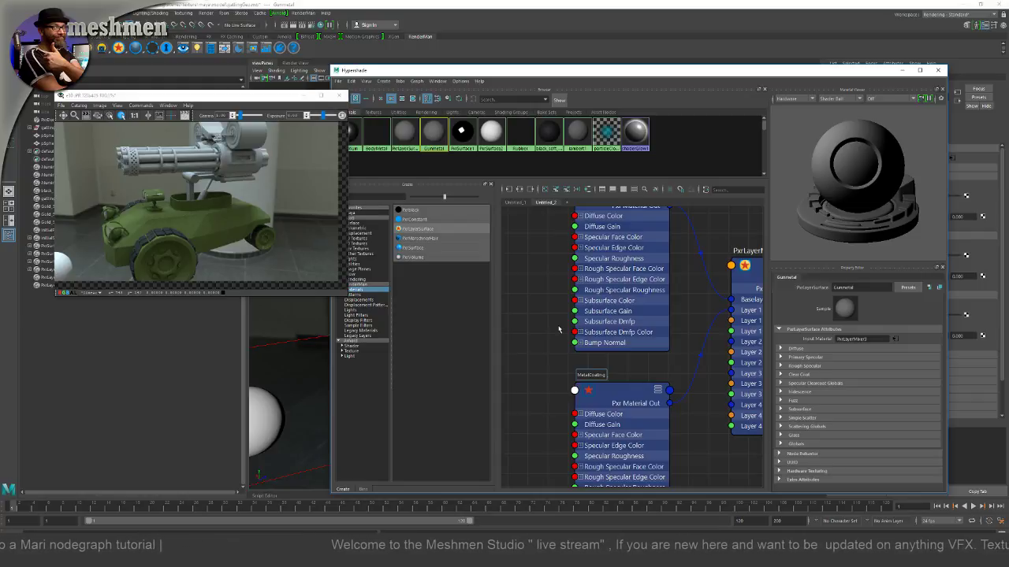
key(Return)
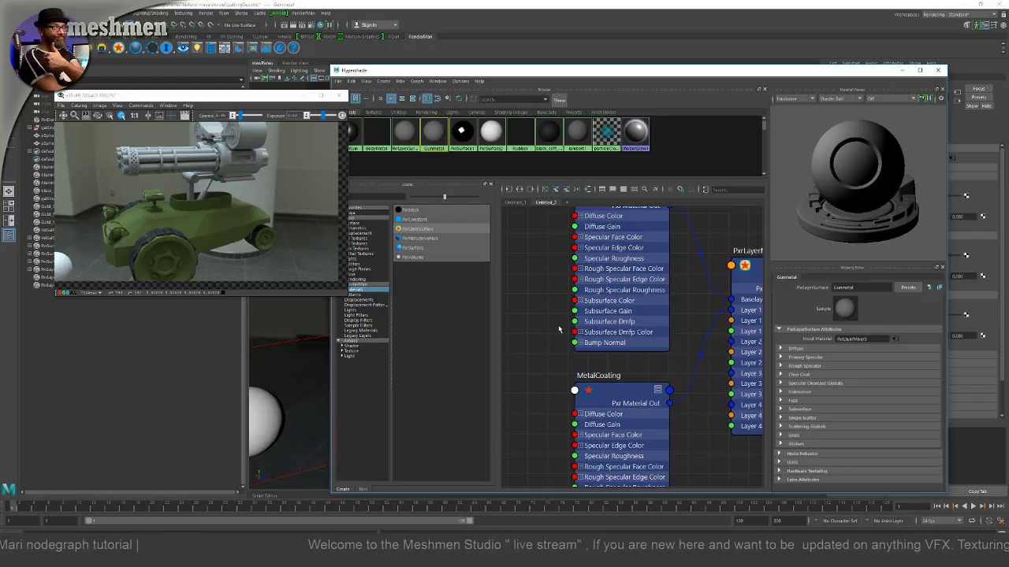
Step: Rename the layer mixer node that combines the two metal layers as Metalmixer
alt+middle_drag(559, 329, 474, 382)
double_click(668, 303)
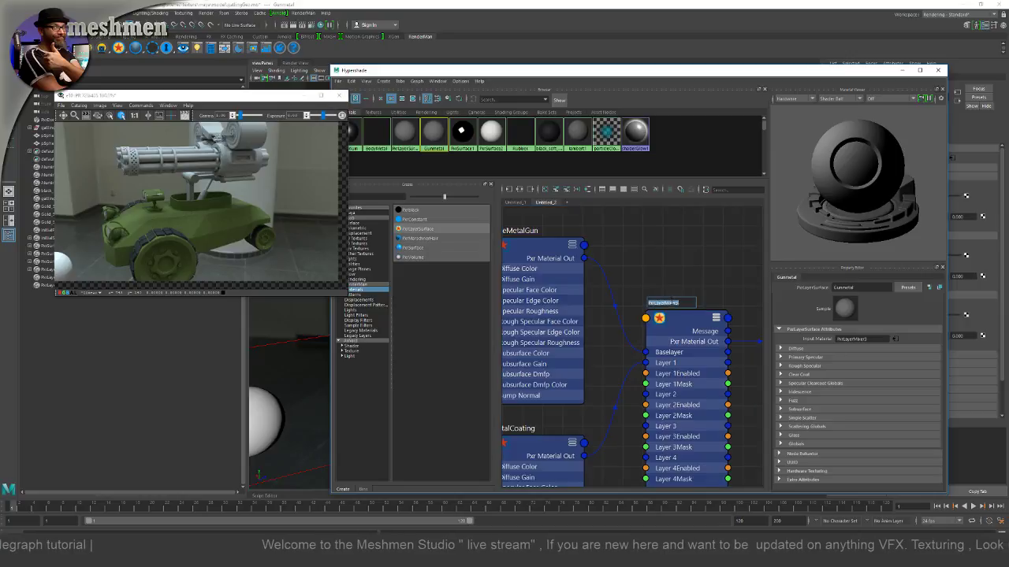
text(M)
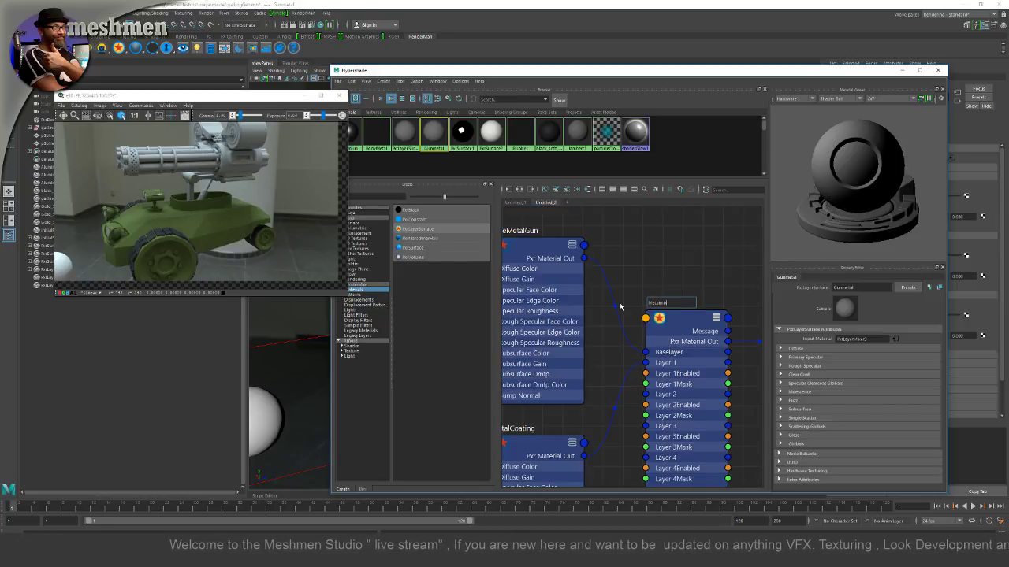
text(etalmixer)
key(Return)
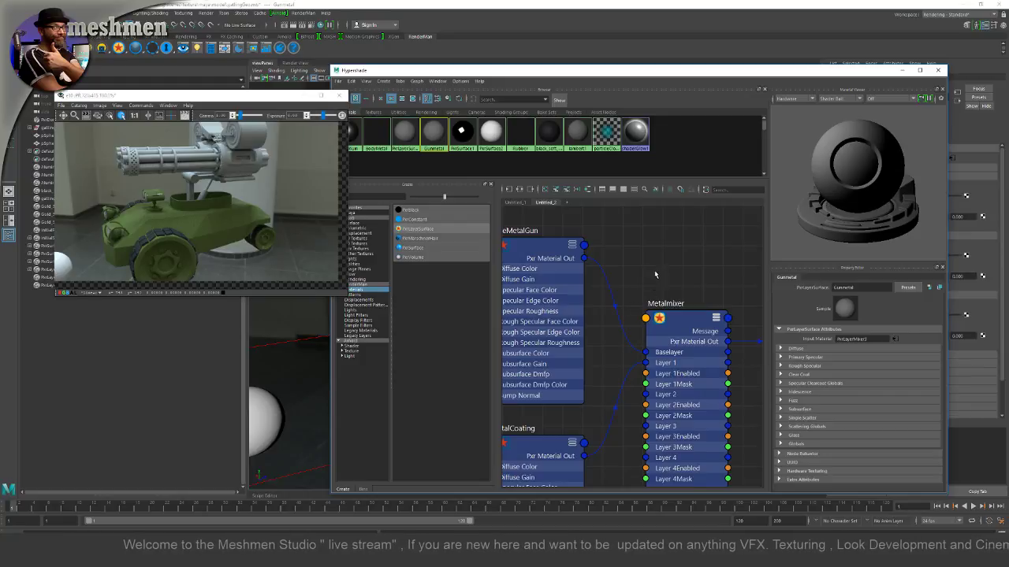
Step: Set the Gunmetal material's primary specular to Physical Fresnel mode and the Ggx specular model
alt+middle_drag(690, 289, 608, 268)
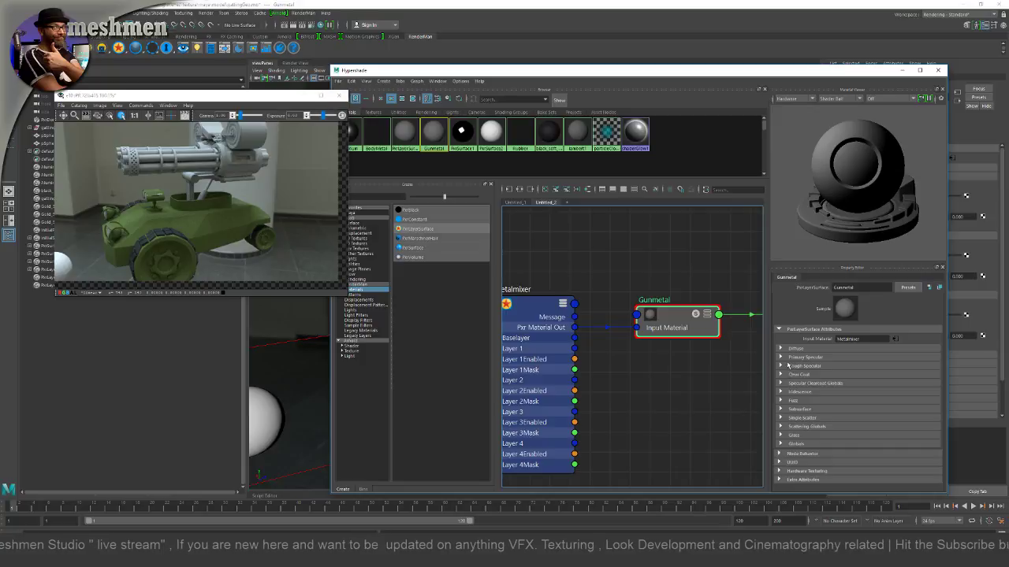
click(781, 357)
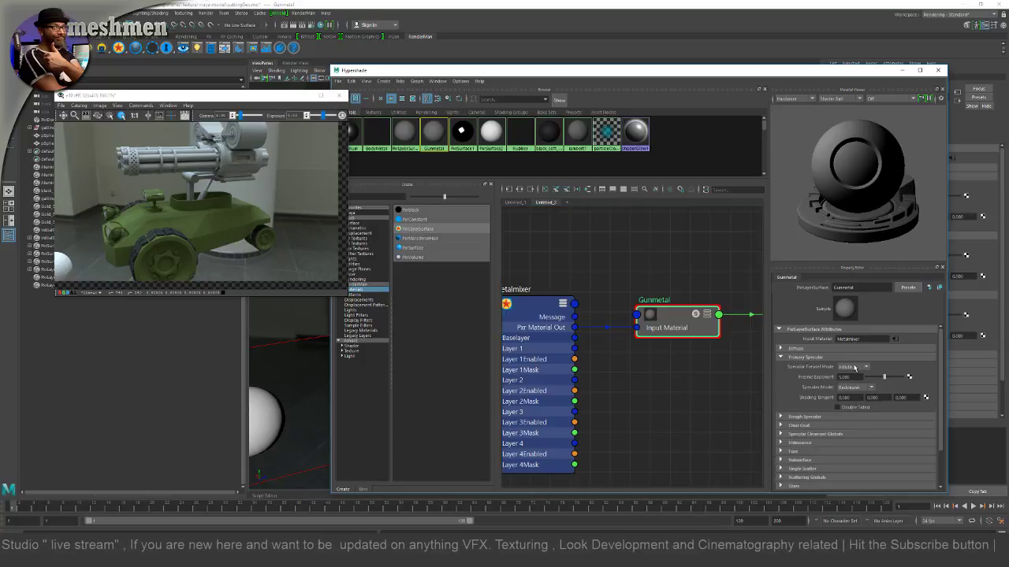
click(854, 368)
click(852, 386)
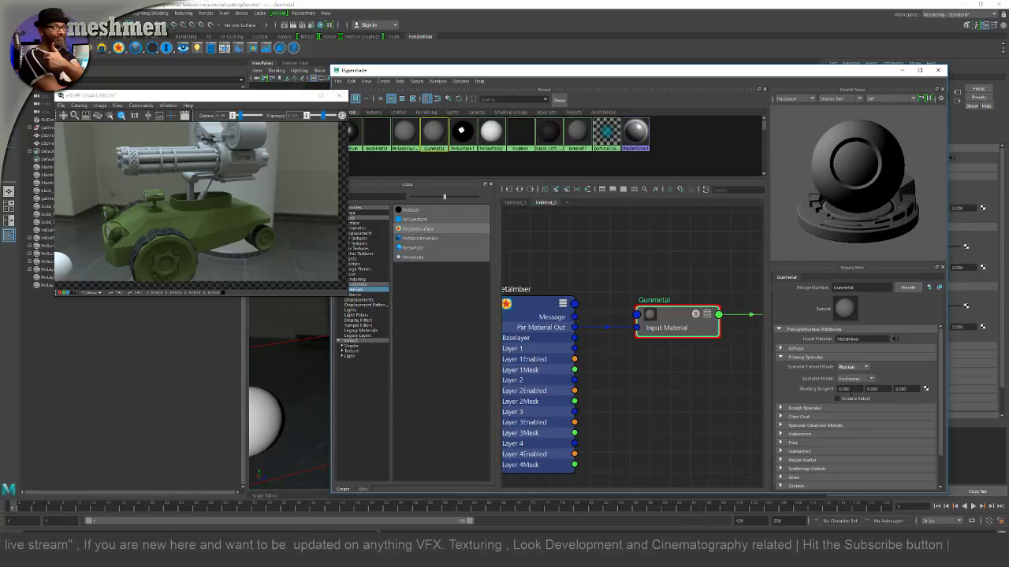
click(853, 379)
click(851, 398)
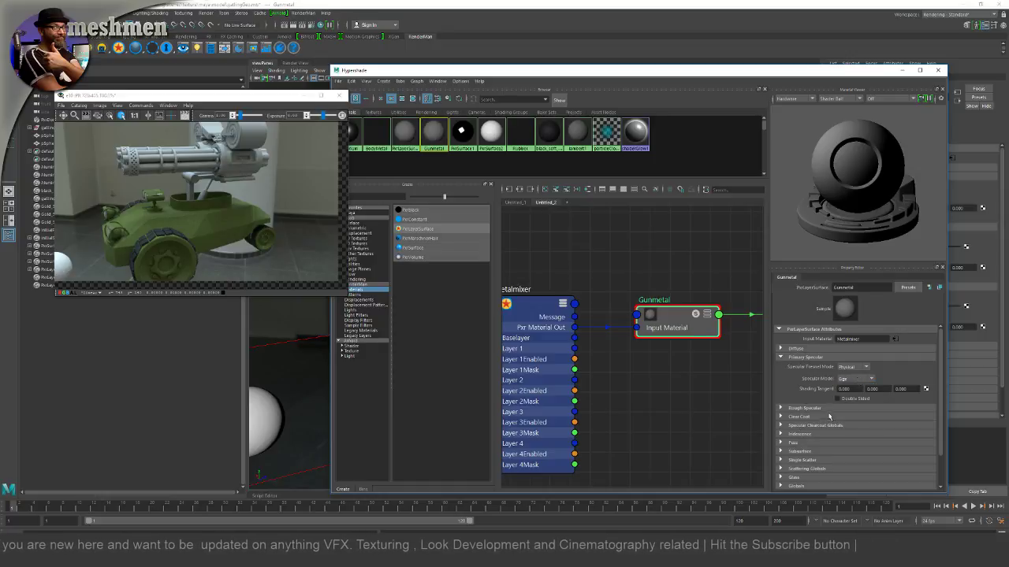
Step: Use the Artistic Fresnel mode for Gunmetal's rough specular and switch its primary specular to Artistic as well
click(780, 408)
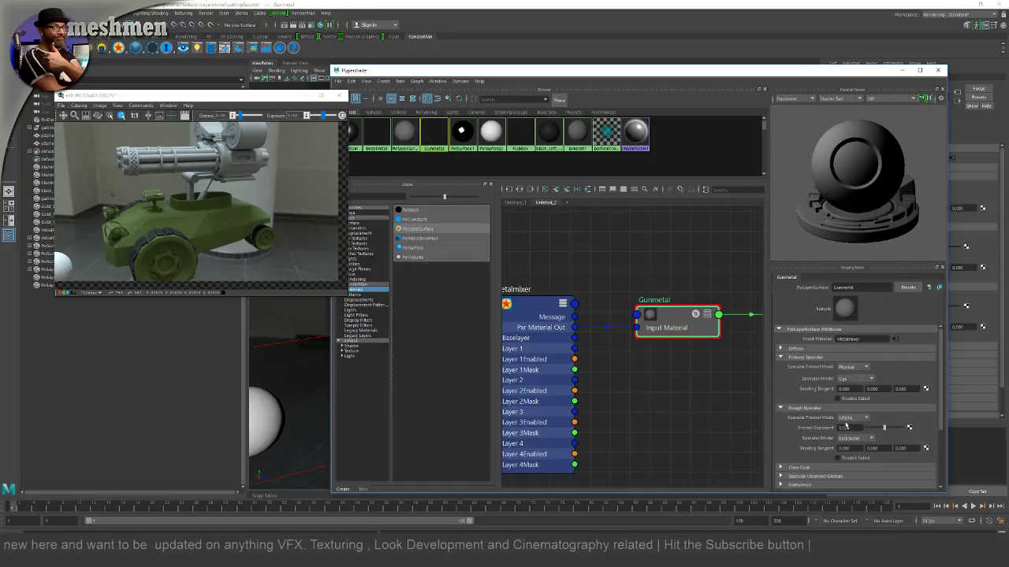
click(851, 418)
click(844, 427)
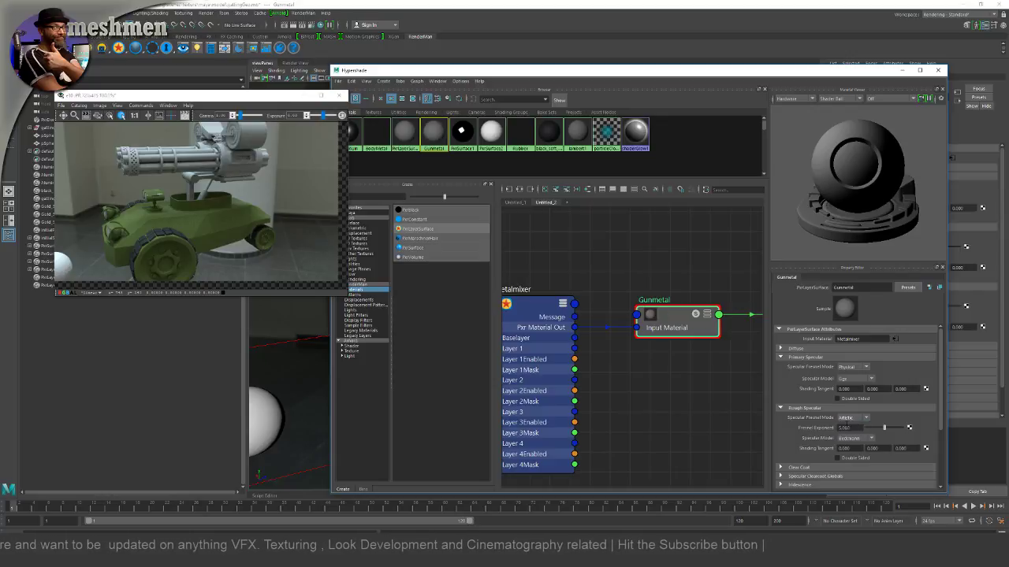
click(851, 367)
click(846, 376)
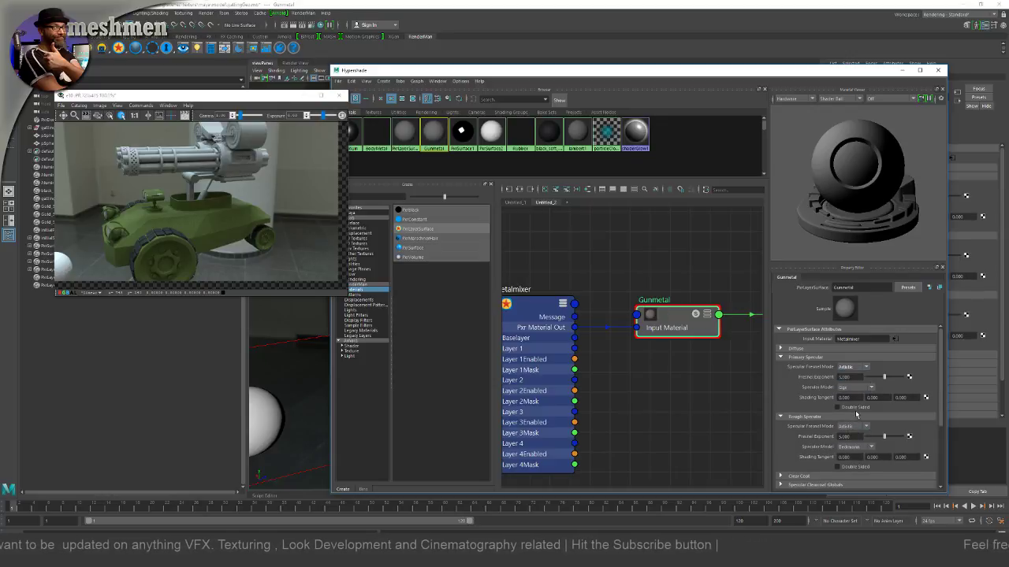
Step: Set Gunmetal's clear coat to Artistic Fresnel mode with the Ggx specular model
scroll(882, 426, down, 1)
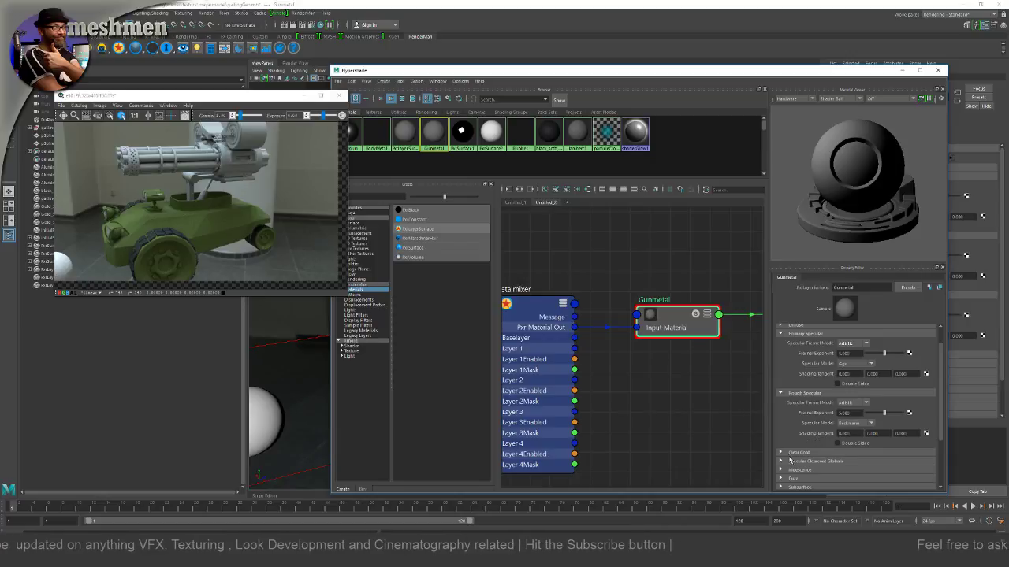
click(790, 453)
click(847, 462)
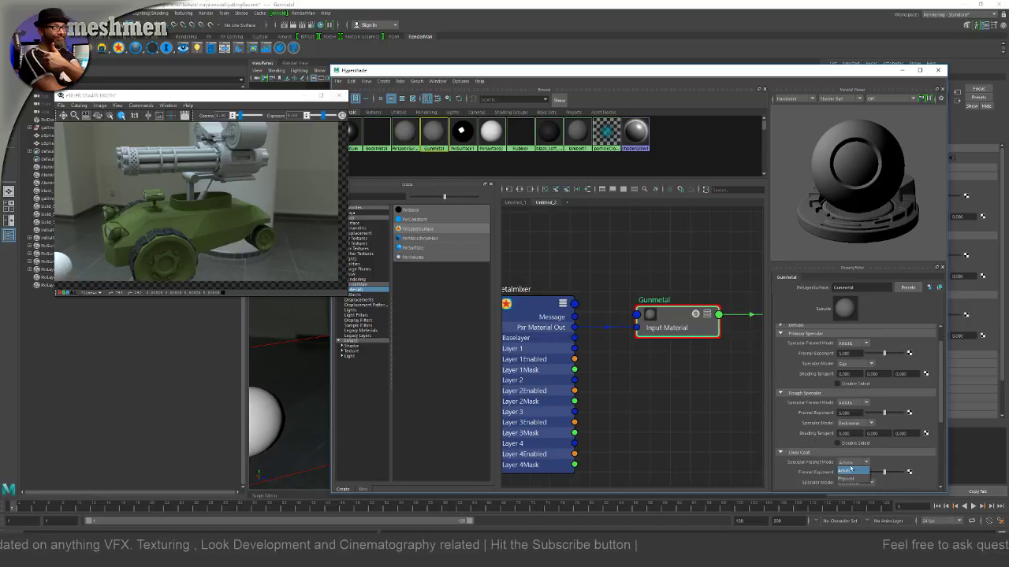
click(846, 471)
scroll(847, 465, down, 1)
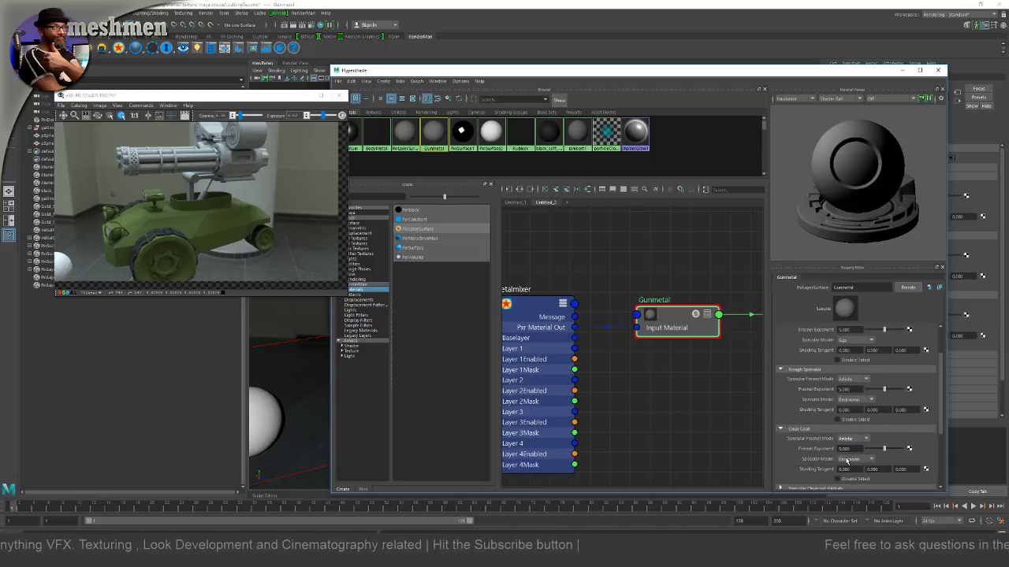
click(848, 459)
click(849, 478)
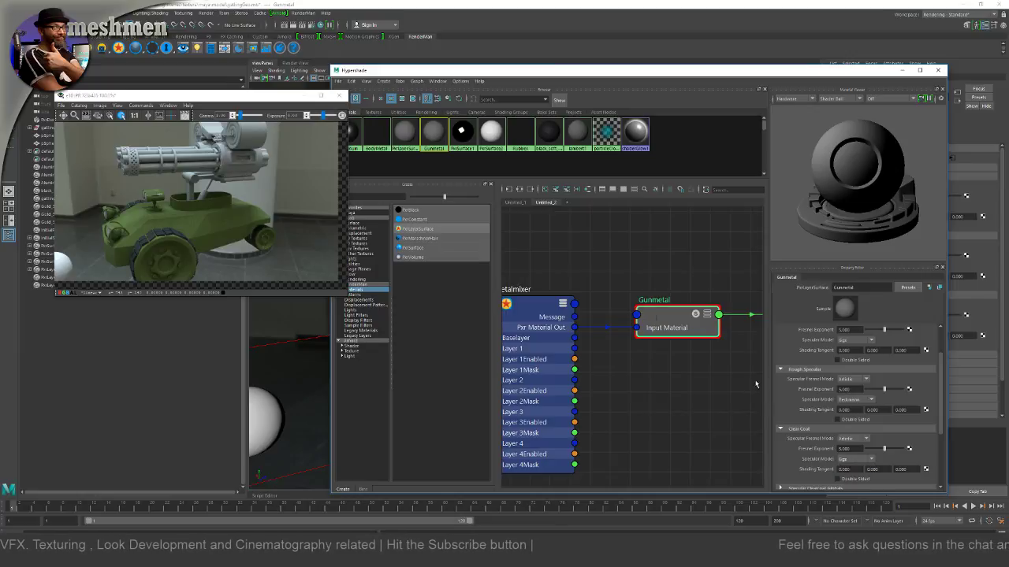
Step: Select the gun mesh in the viewport and assign the Gunmetal material to it
drag(674, 314, 679, 313)
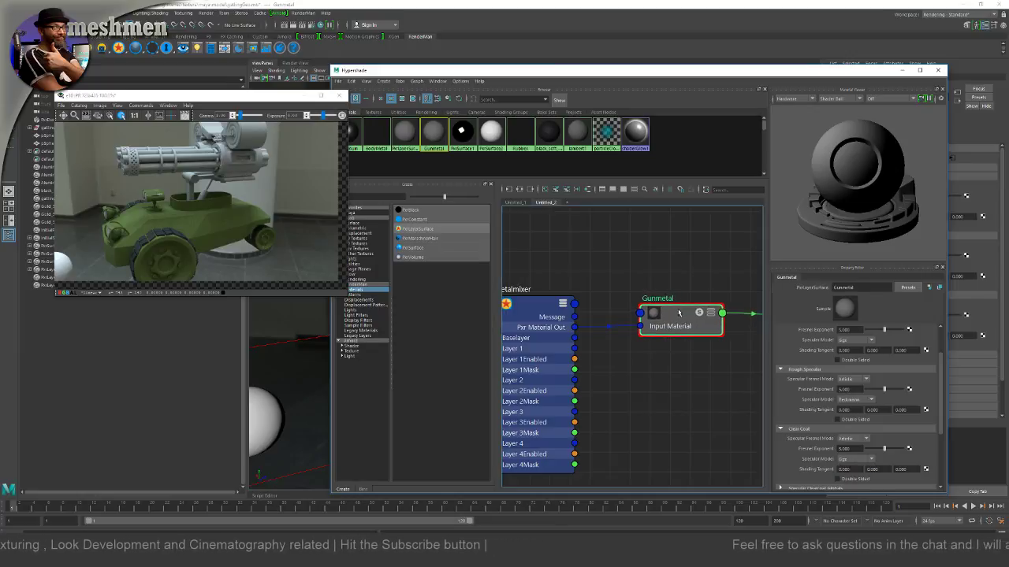
drag(394, 73, 622, 180)
click(442, 201)
alt+drag(472, 236, 428, 204)
right_drag(881, 416, 897, 395)
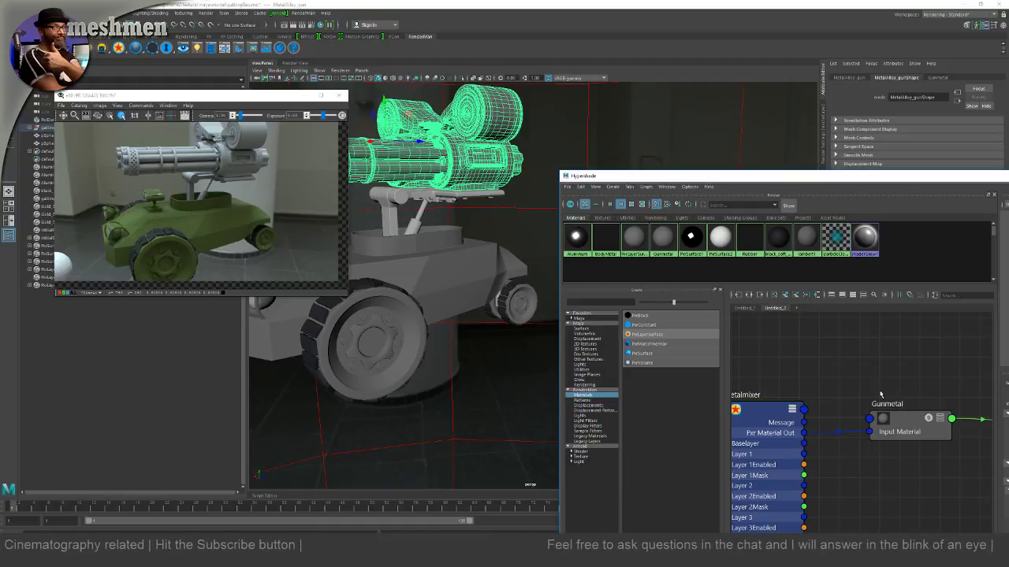
drag(788, 175, 820, 109)
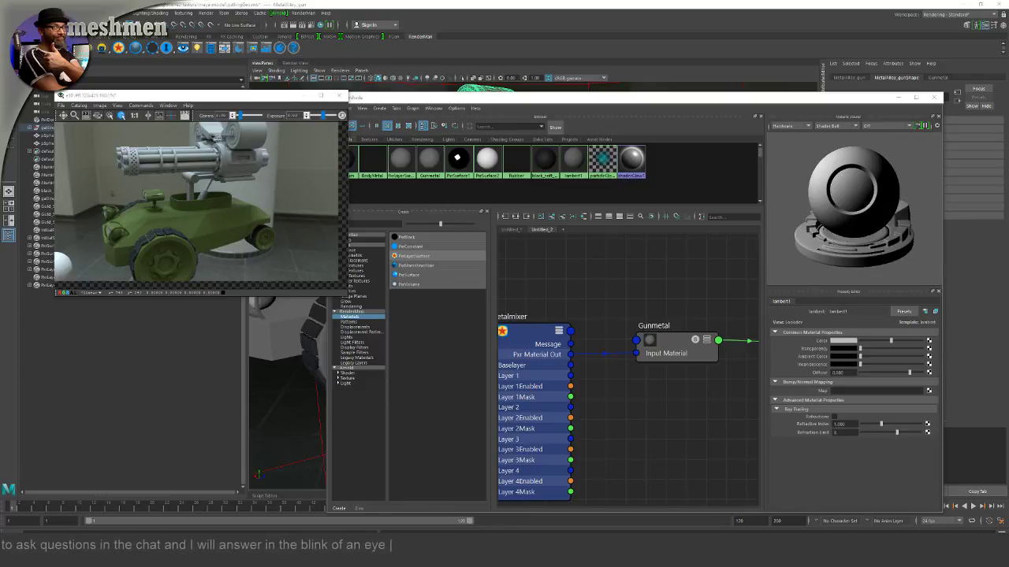
drag(574, 100, 592, 84)
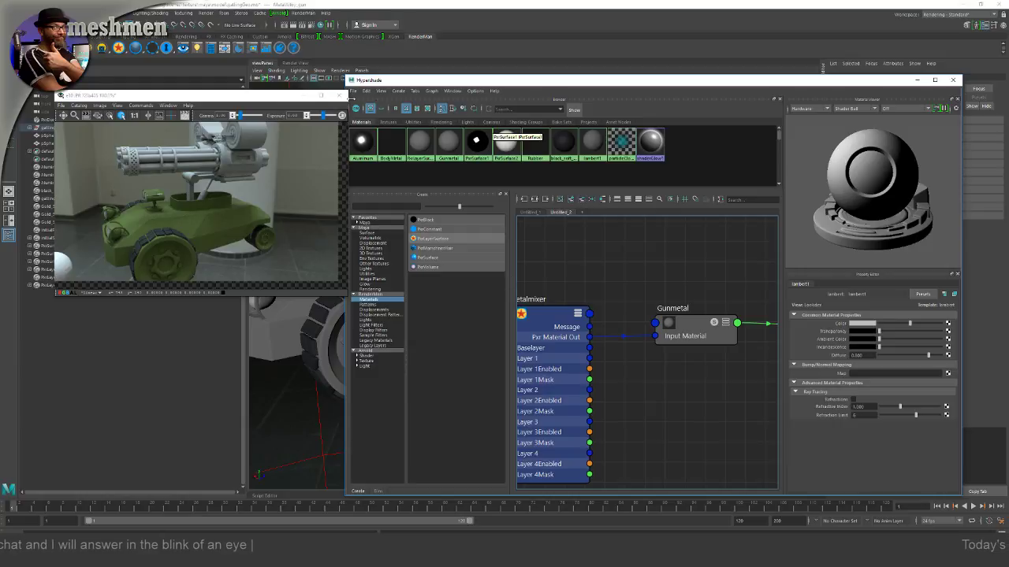
drag(447, 82, 585, 213)
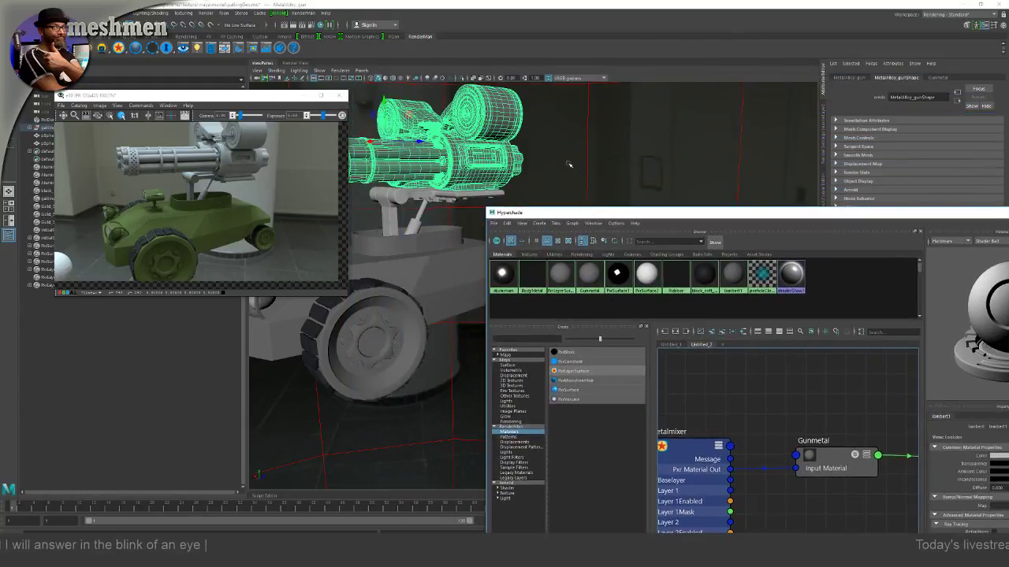
alt+drag(572, 164, 662, 179)
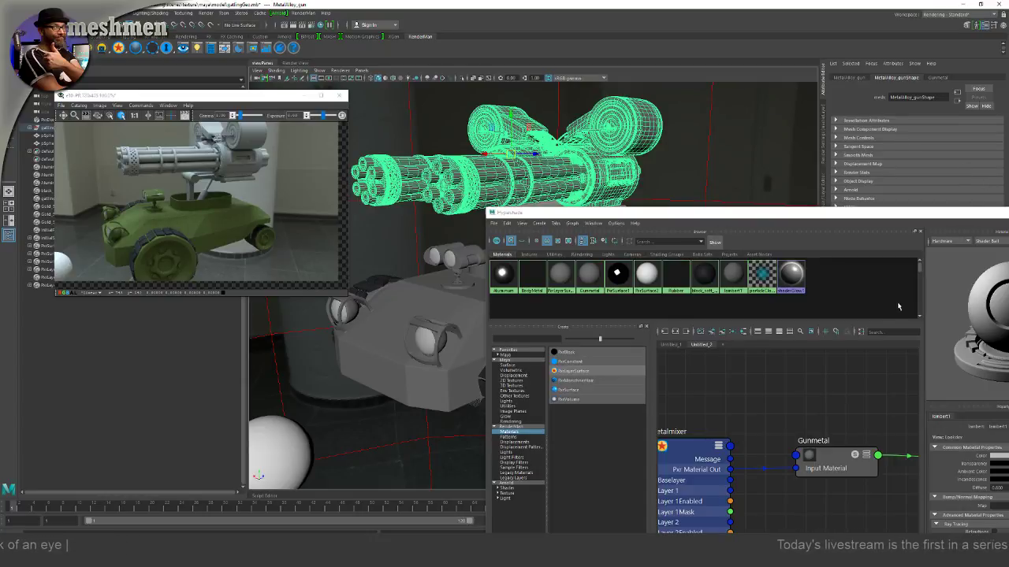
drag(806, 218, 711, 104)
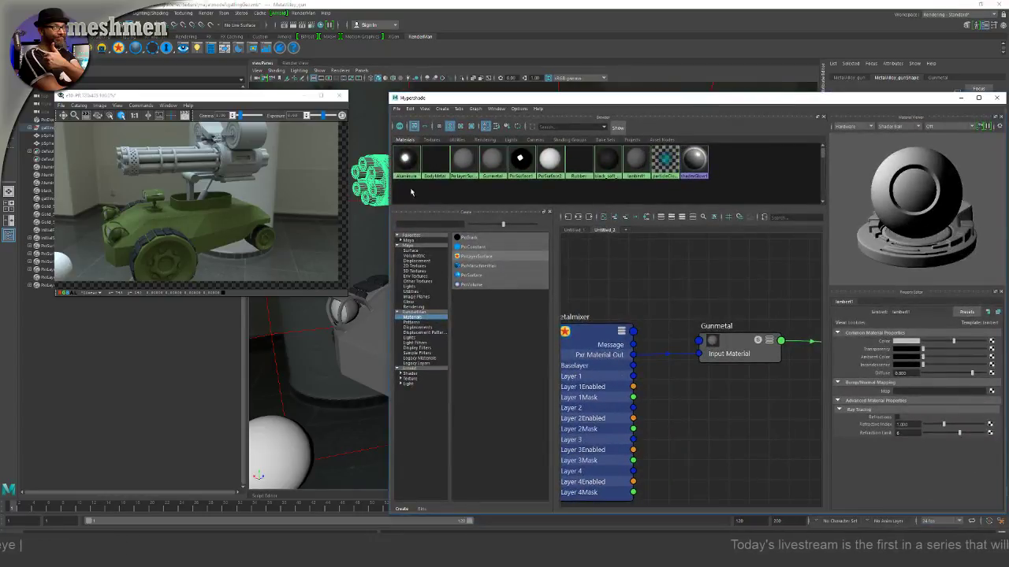
Step: Move the Hypershade clear of the gun and assign the Gunmetal material to the selected mesh again
drag(488, 101, 630, 161)
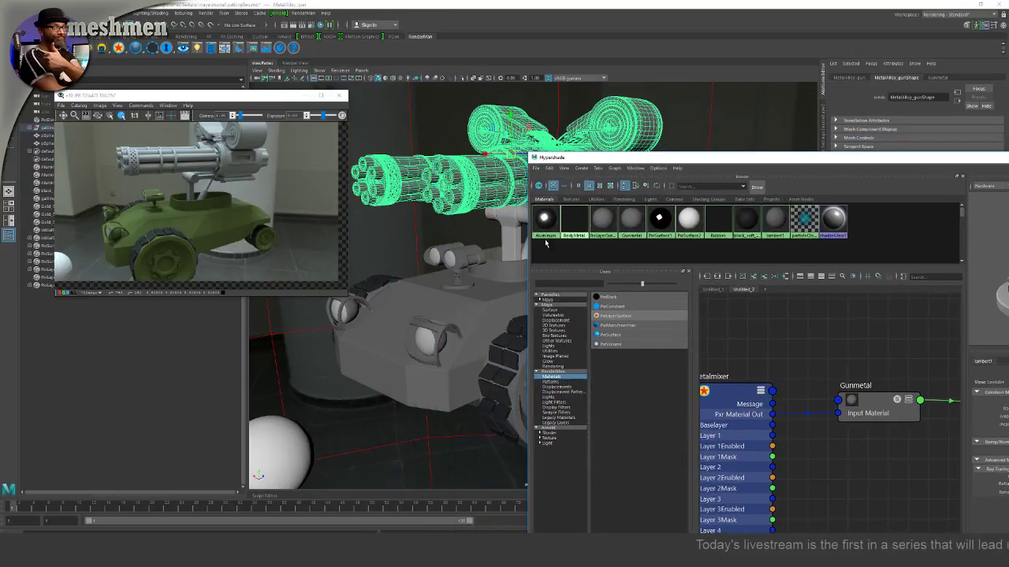
right_click(869, 399)
click(867, 376)
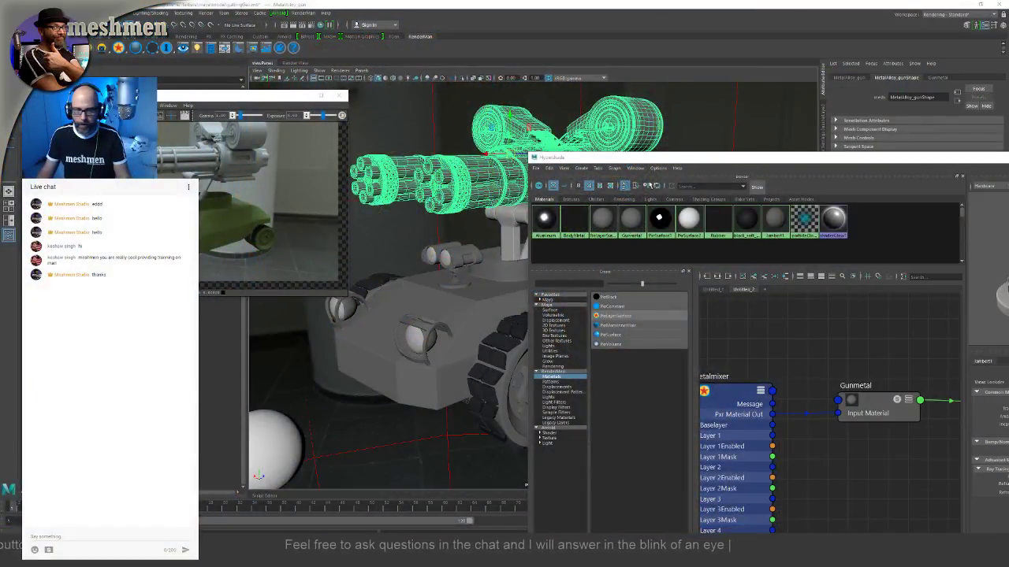
Step: Rearrange the render view and Hypershade windows so the render and the Gunmetal node network are both in view
drag(254, 97, 379, 24)
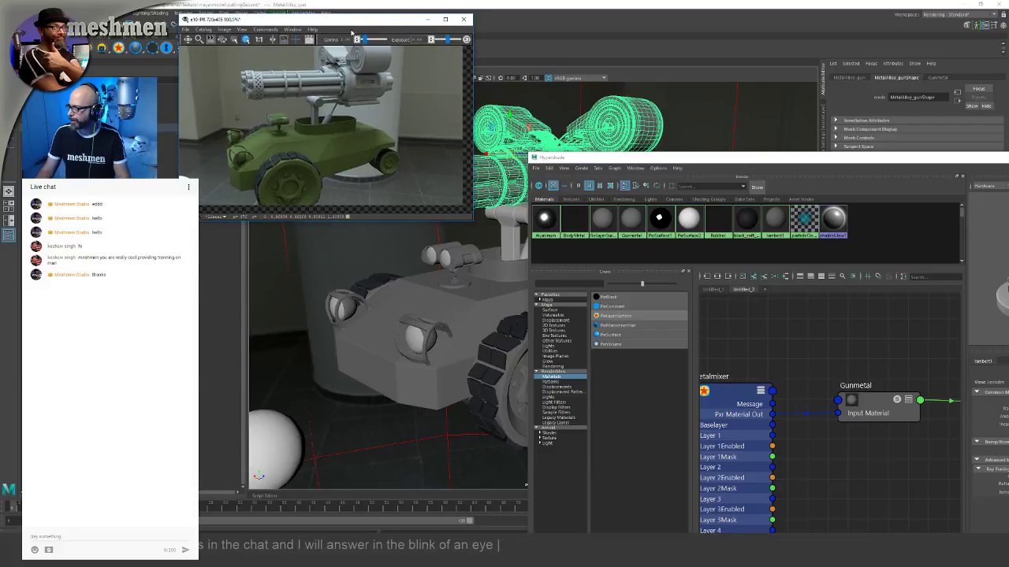
drag(350, 23, 359, 22)
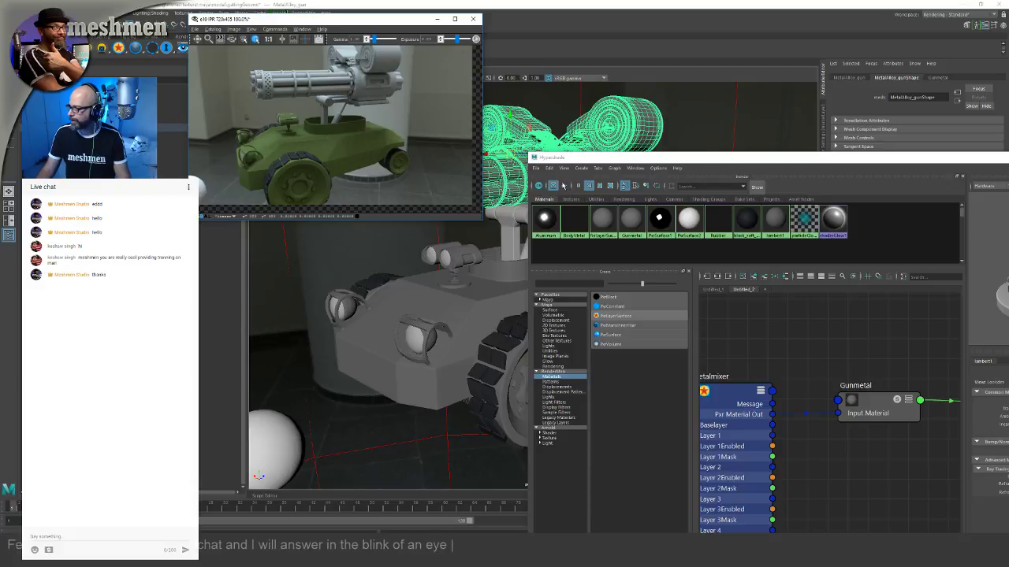
drag(576, 160, 555, 127)
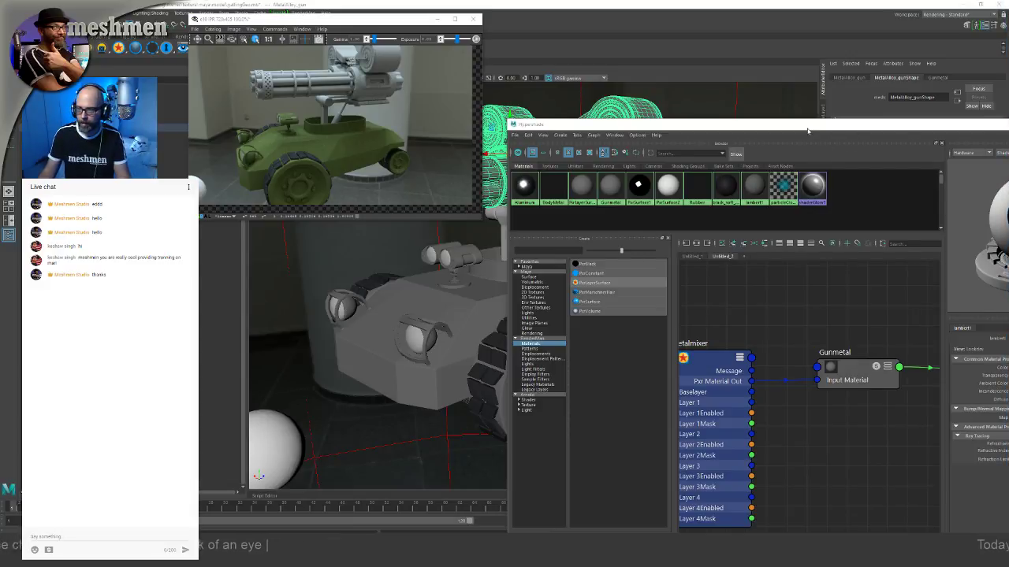
drag(808, 131, 754, 69)
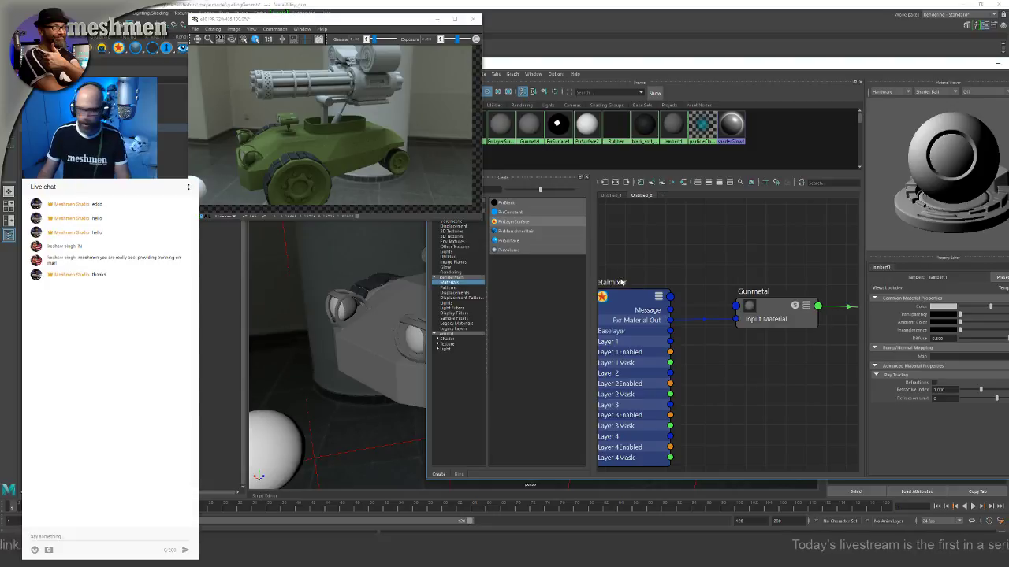
Step: Select the Metalmixer node to show its layer attributes, and move the Hypershade aside to uncover the vehicle
click(656, 257)
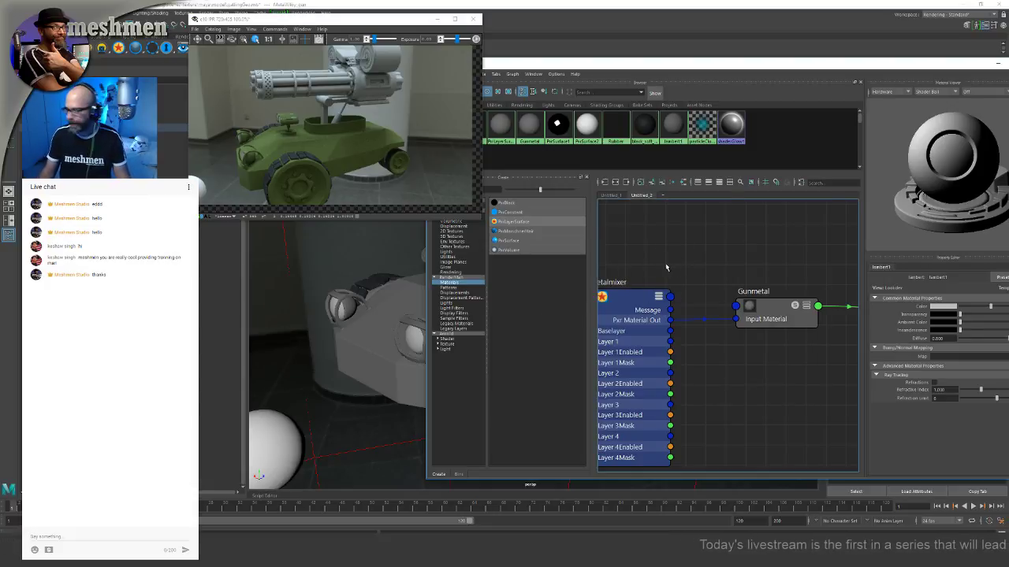
alt+middle_drag(666, 268, 711, 276)
click(704, 283)
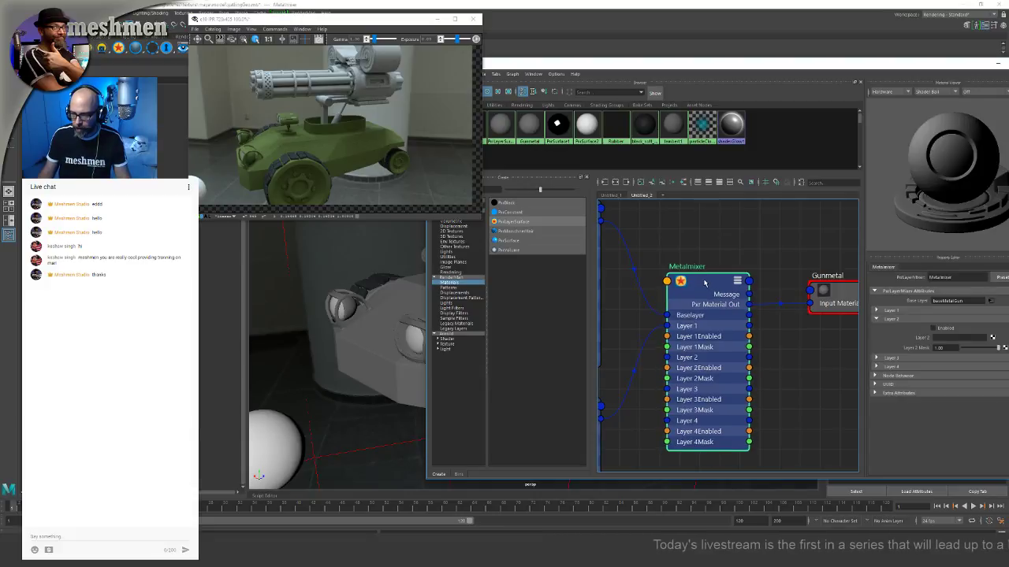
drag(678, 65, 730, 104)
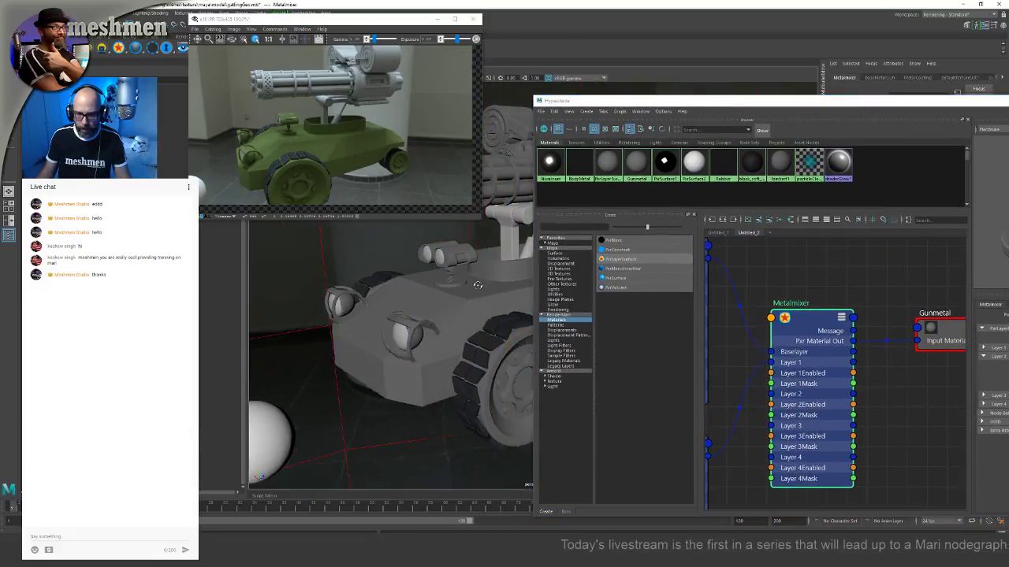
Step: Select the Metal_bare strut under the gun and create a new PxrSurface material for it
alt+drag(477, 286, 453, 299)
scroll(769, 268, down, 5)
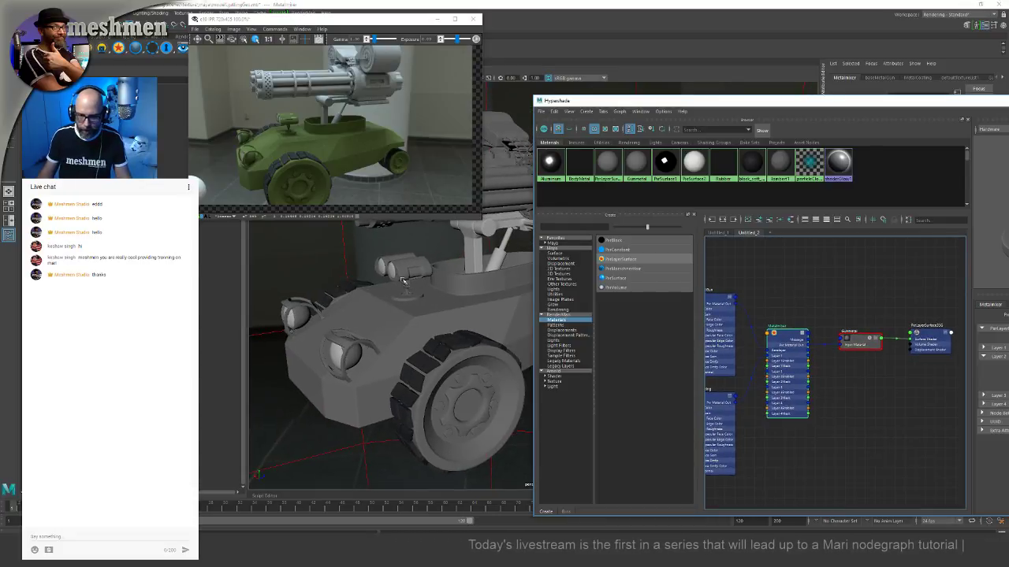
click(474, 259)
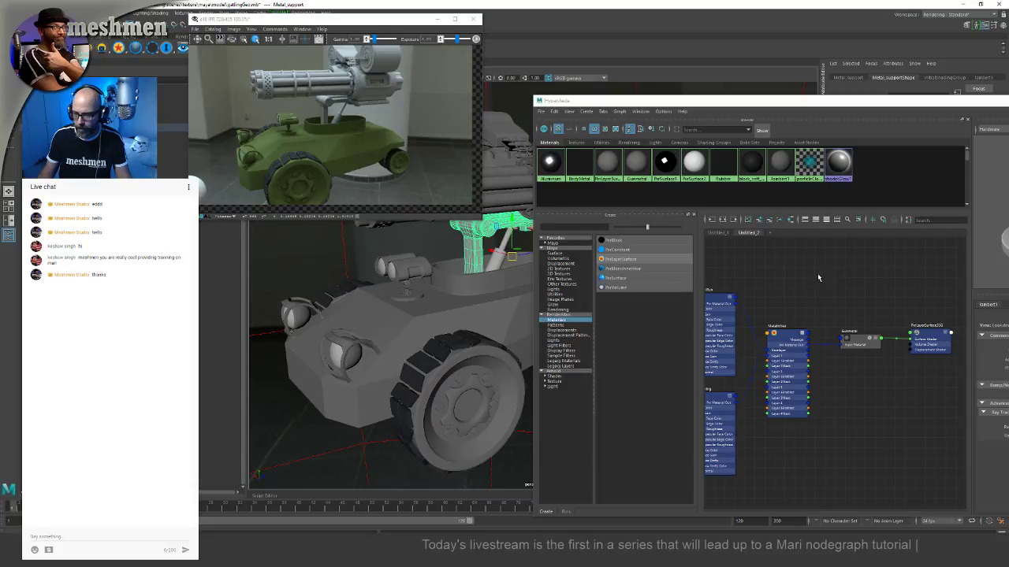
alt+middle_drag(820, 278, 798, 317)
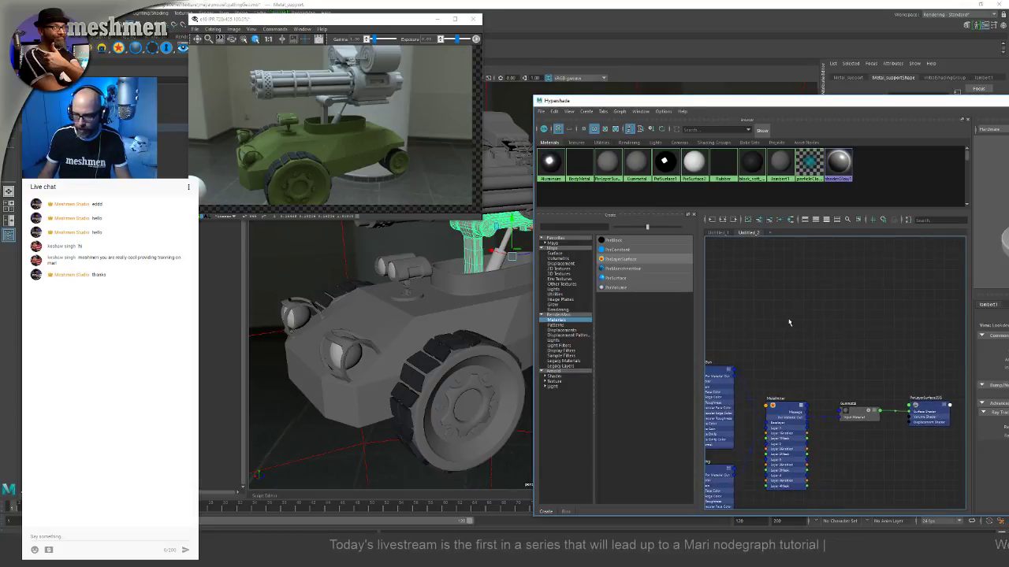
click(483, 277)
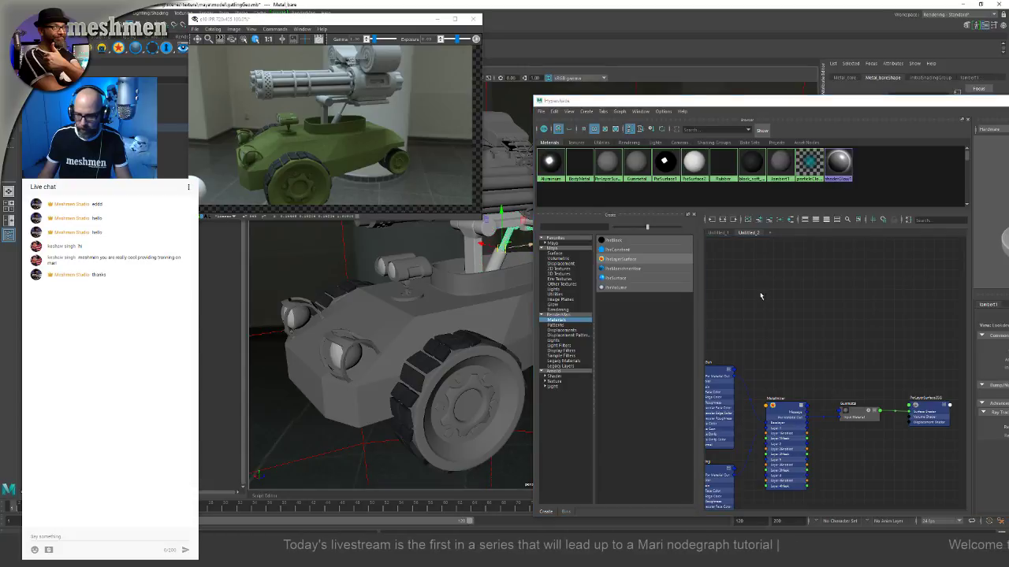
right_click(792, 285)
click(792, 261)
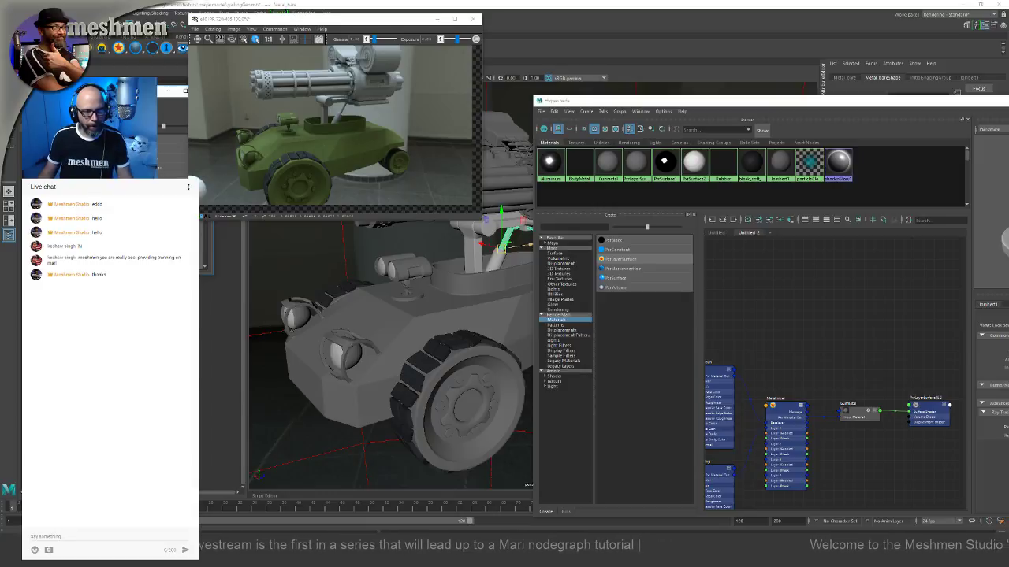
click(134, 177)
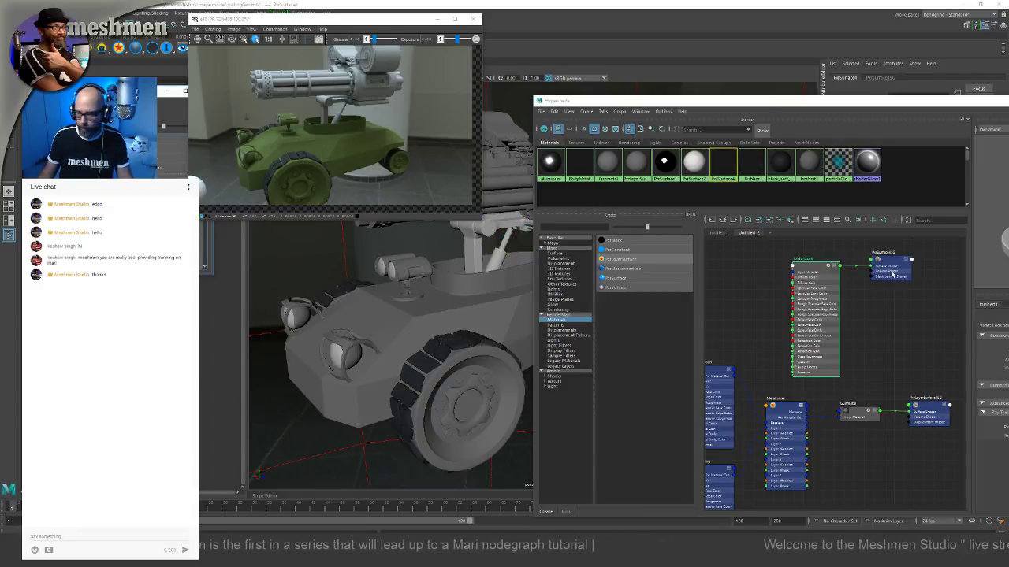
Step: Rename the new PxrSurface node to CleanMetal and assign it to the strut under the gun
click(811, 262)
double_click(807, 261)
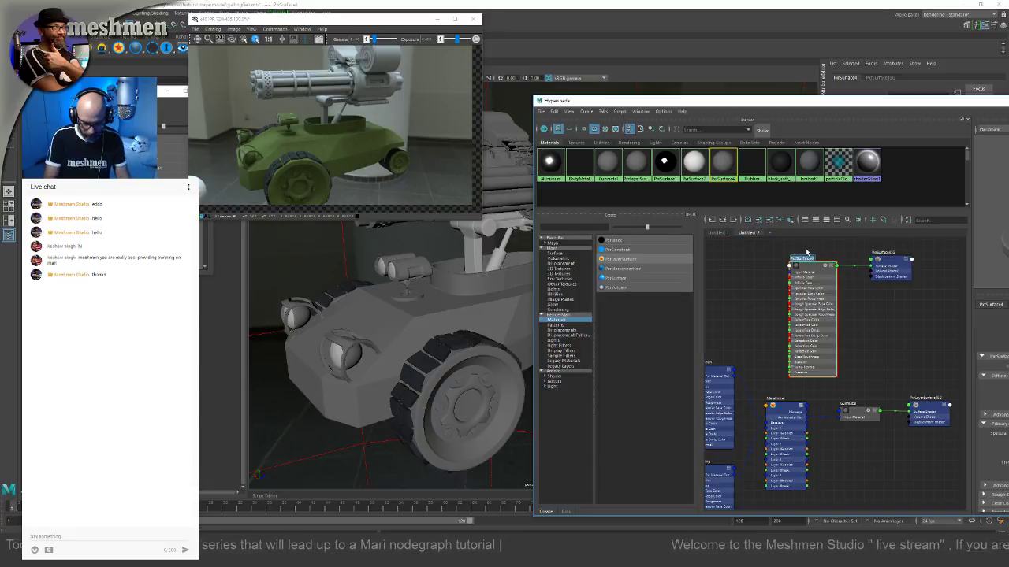
key(BackSpace)
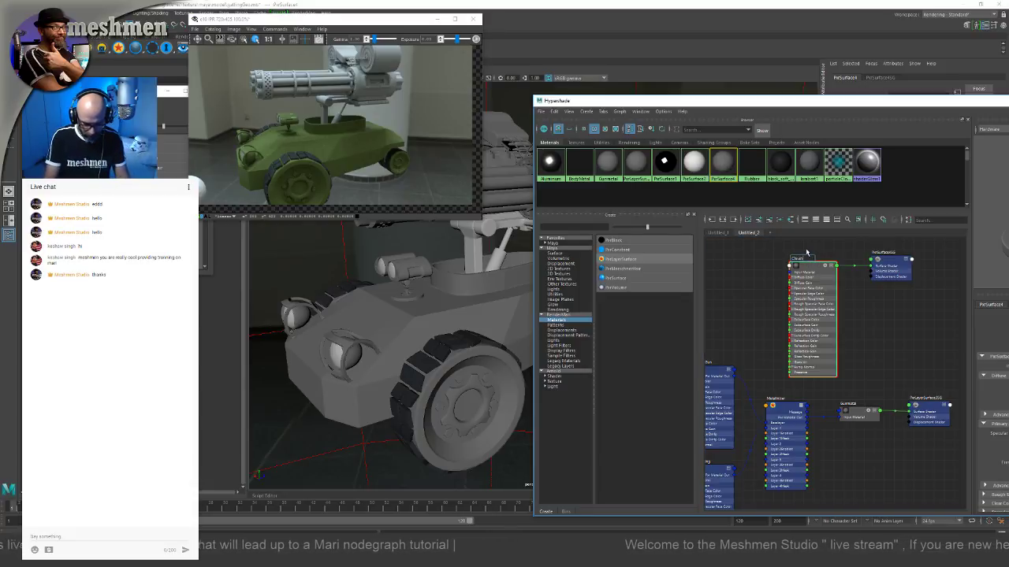
text(CleanMetal)
key(Return)
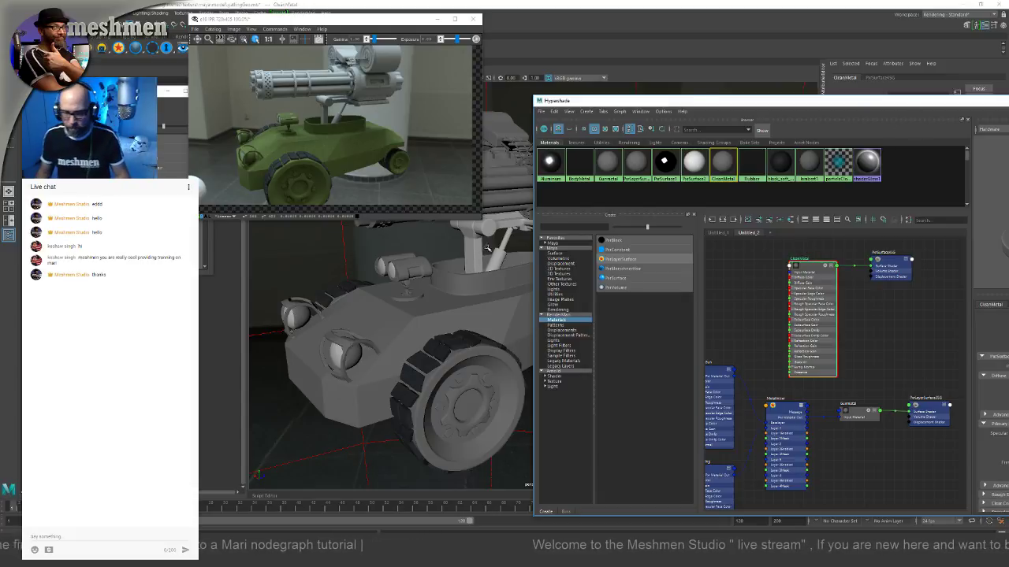
click(509, 241)
right_drag(810, 266, 810, 245)
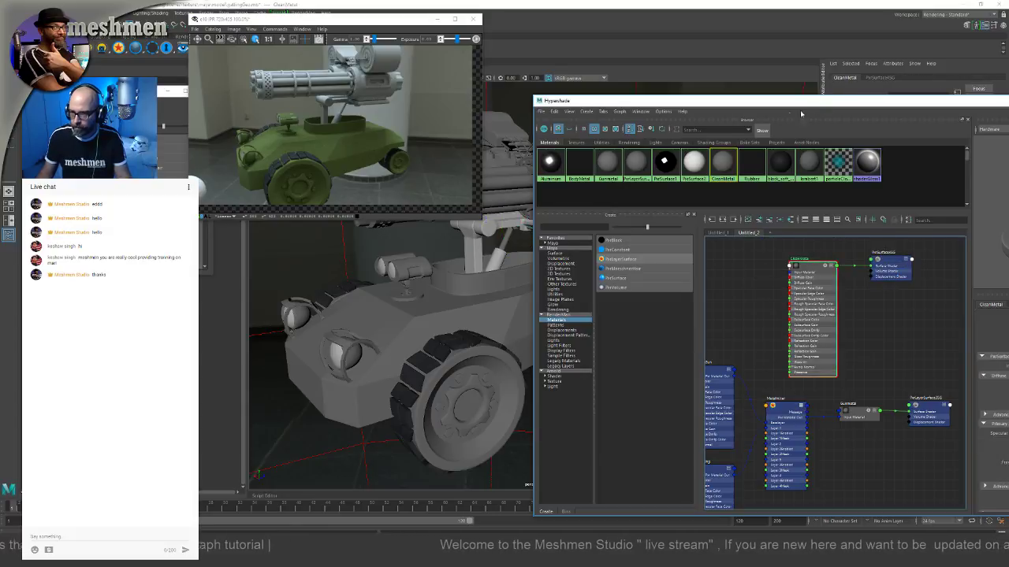
Step: Set CleanMetal's diffuse color to black, with the Hypershade moved so its material attributes are fully in view
drag(822, 104, 699, 107)
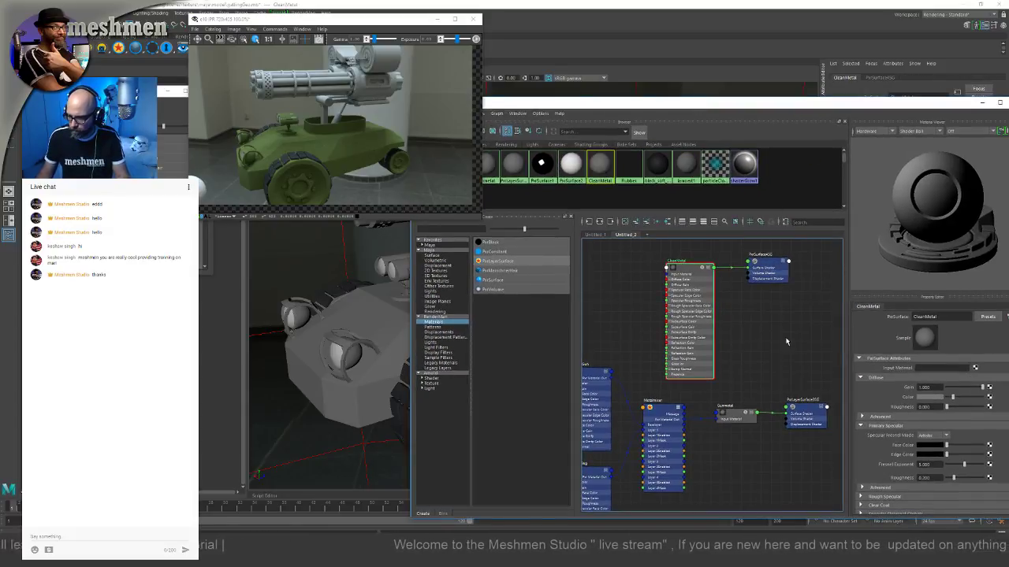
drag(951, 397, 947, 401)
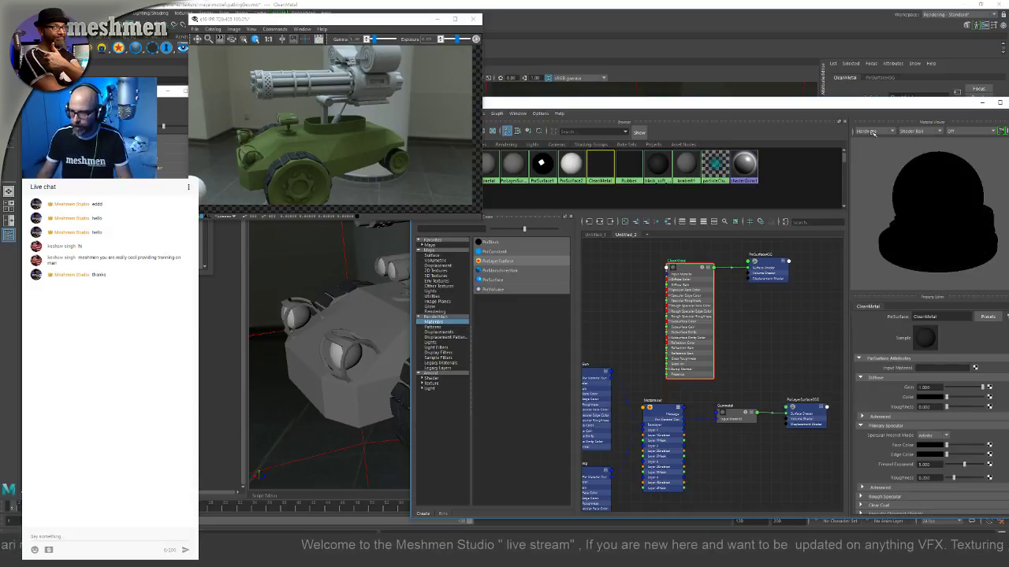
drag(865, 106, 812, 109)
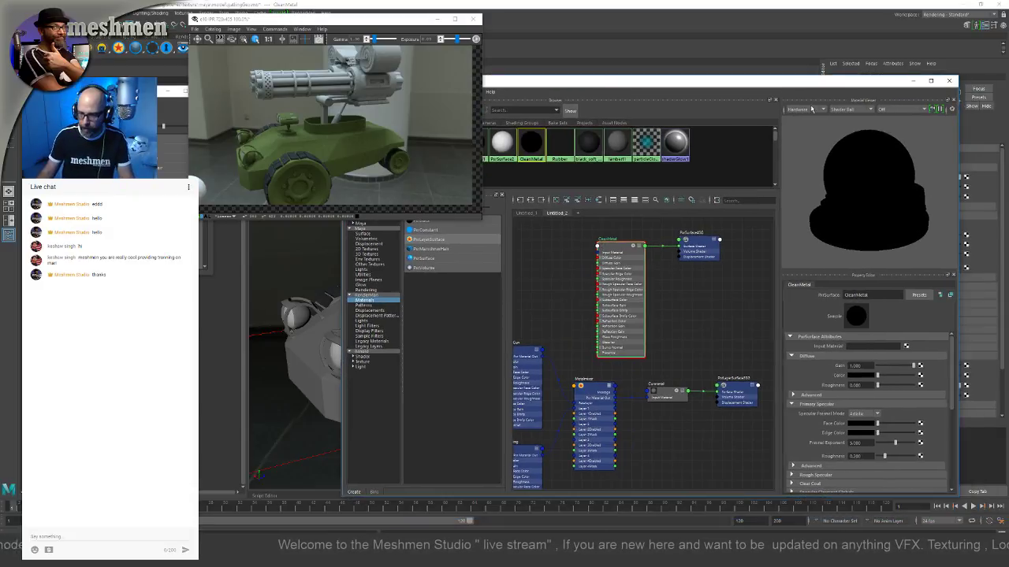
Step: Set CleanMetal's primary specular Fresnel mode to Artistic and its advanced specular model to GGX
click(864, 415)
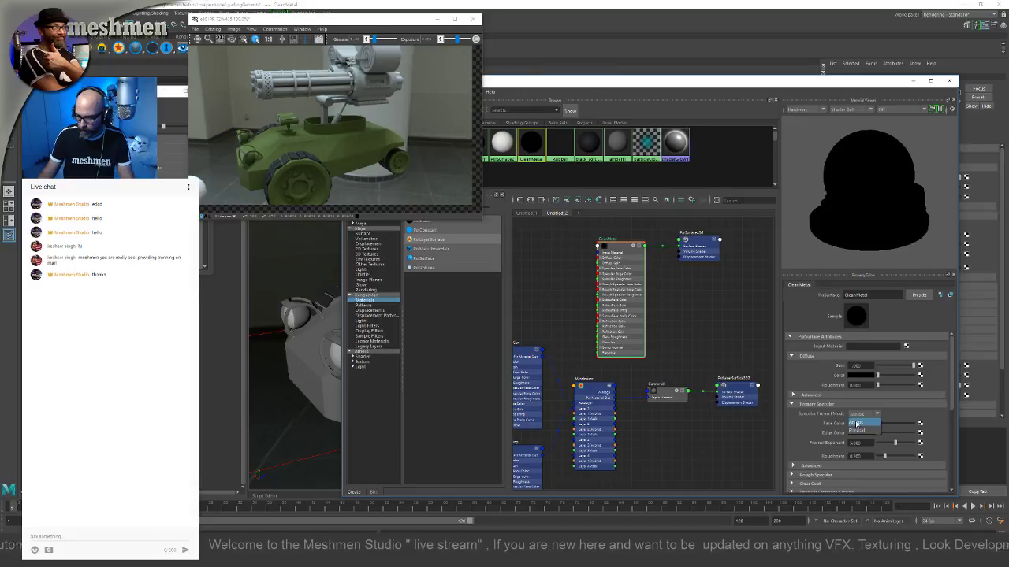
click(857, 423)
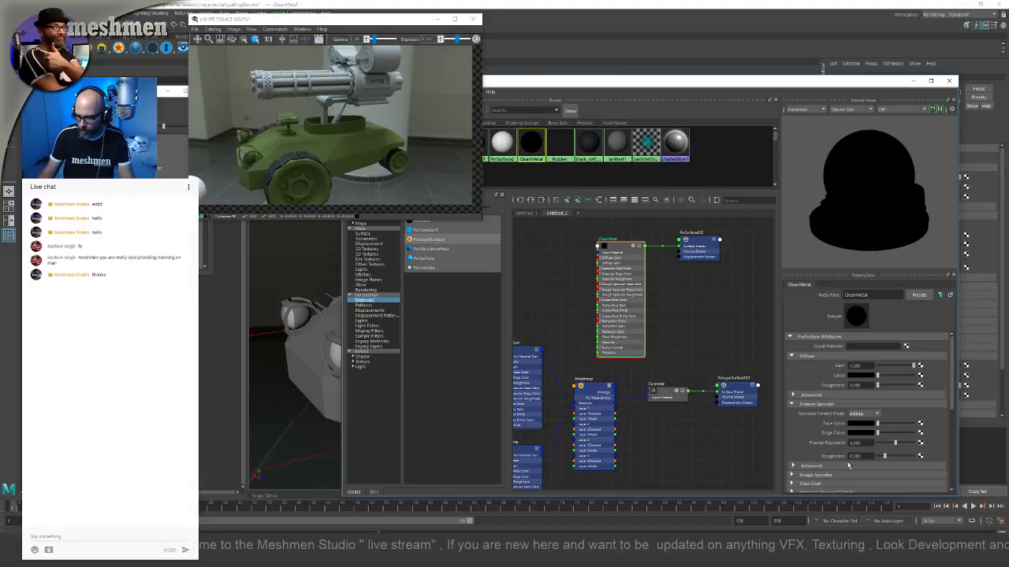
click(795, 467)
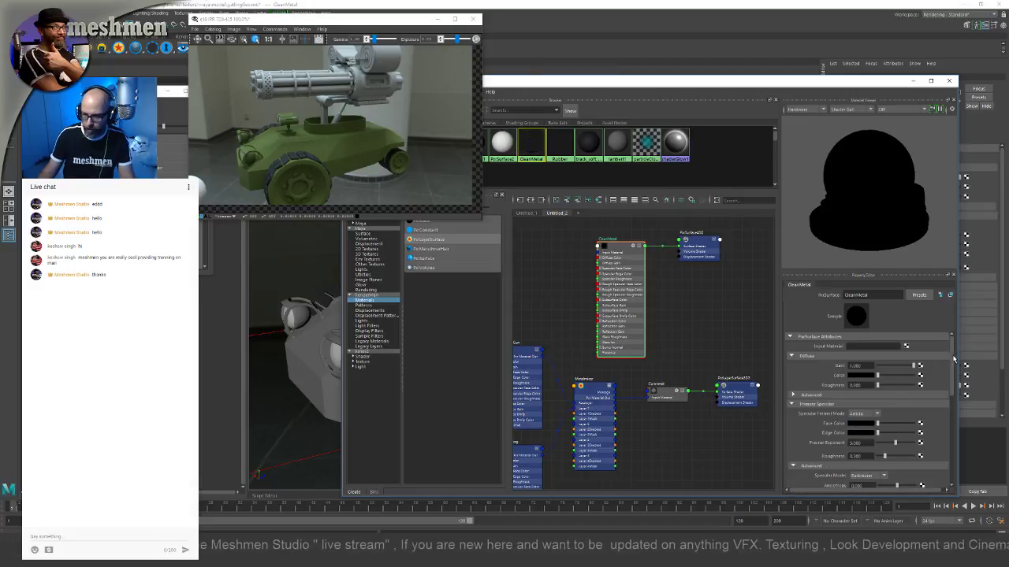
scroll(955, 384, down, 3)
click(874, 404)
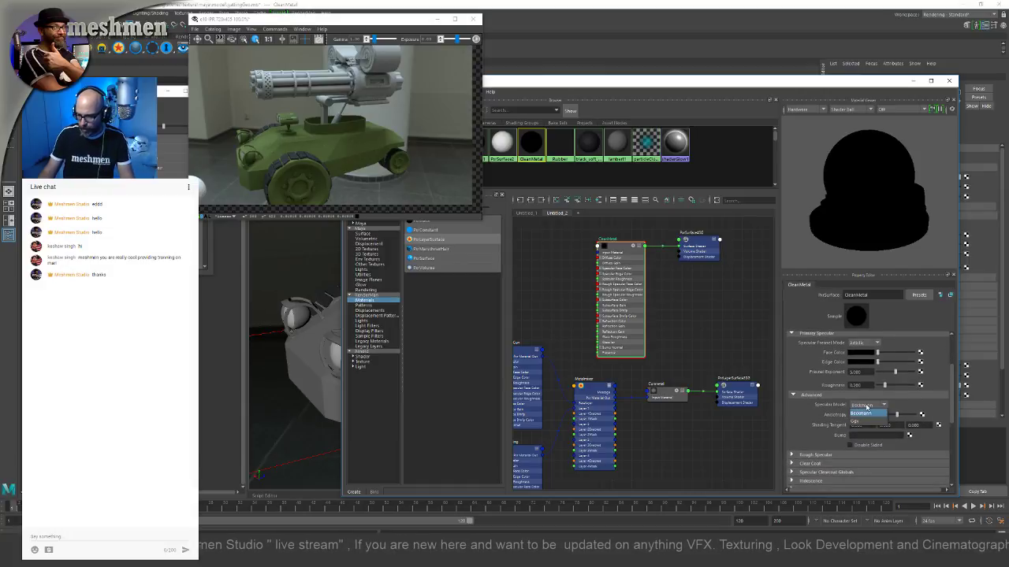
click(865, 425)
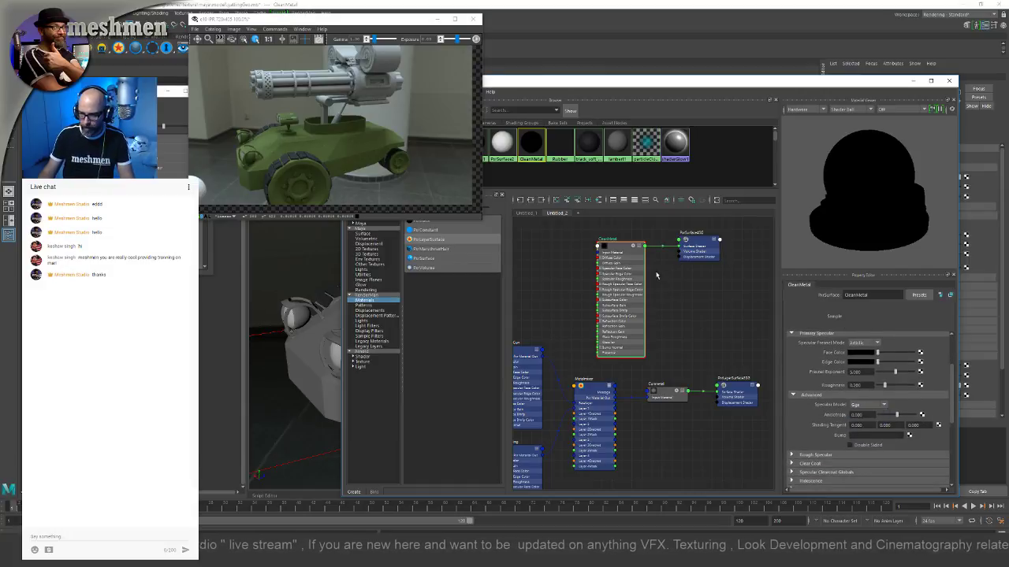
drag(620, 250, 615, 249)
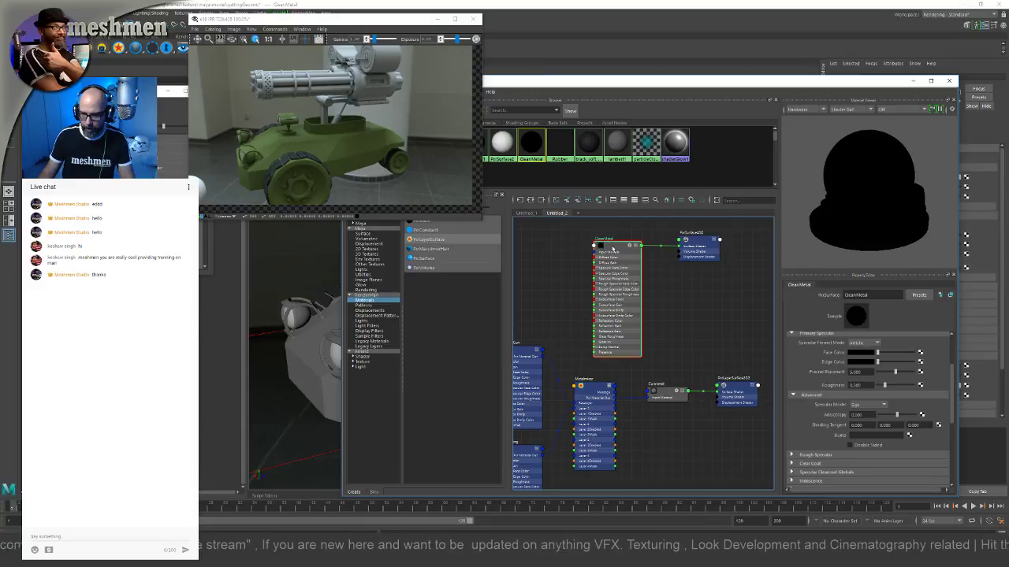
click(867, 406)
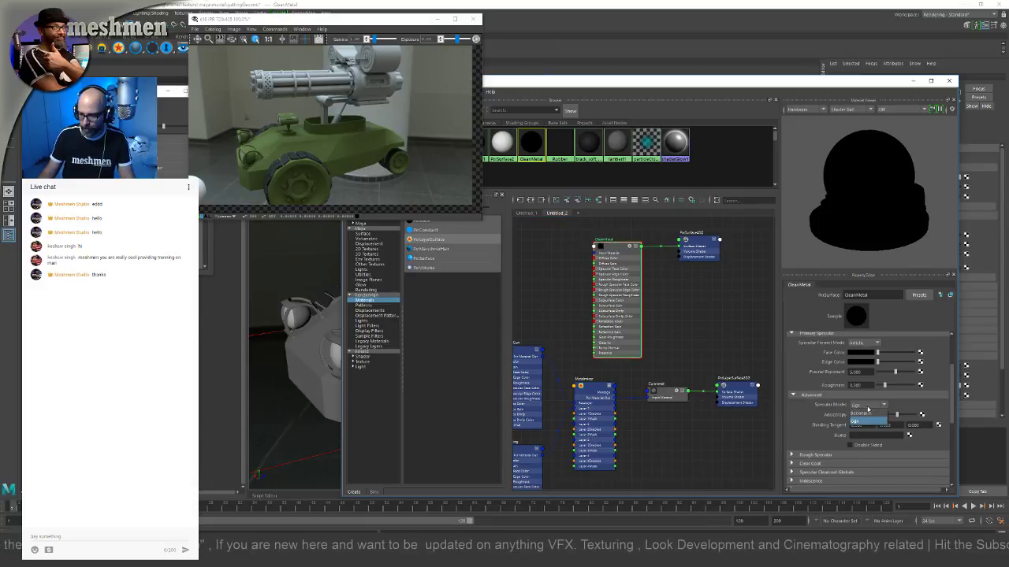
click(858, 422)
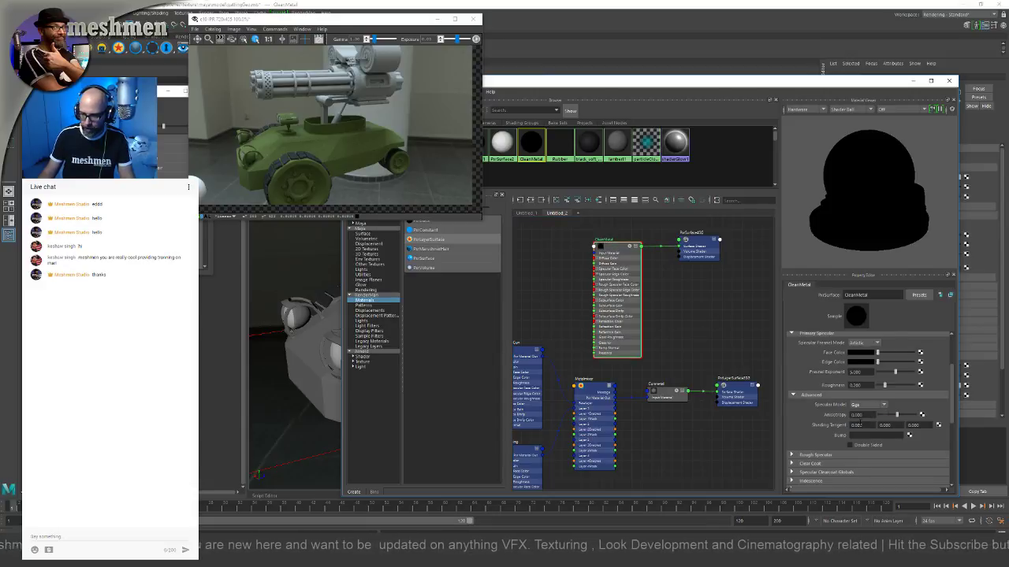
Step: Raise CleanMetal's primary specular face color to light grey and its edge color to white
alt+middle_drag(670, 403, 678, 375)
click(701, 367)
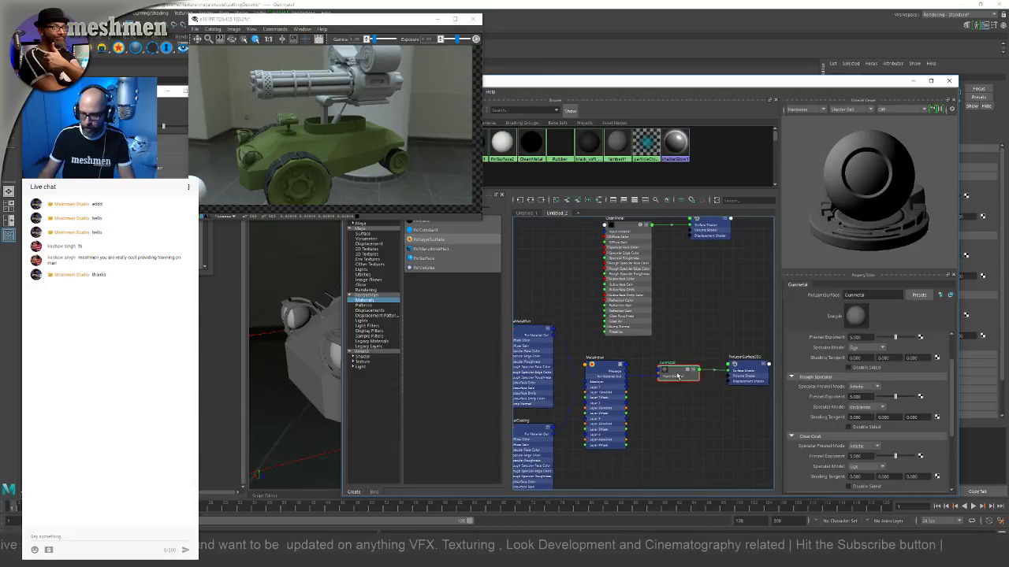
alt+middle_drag(661, 286, 671, 311)
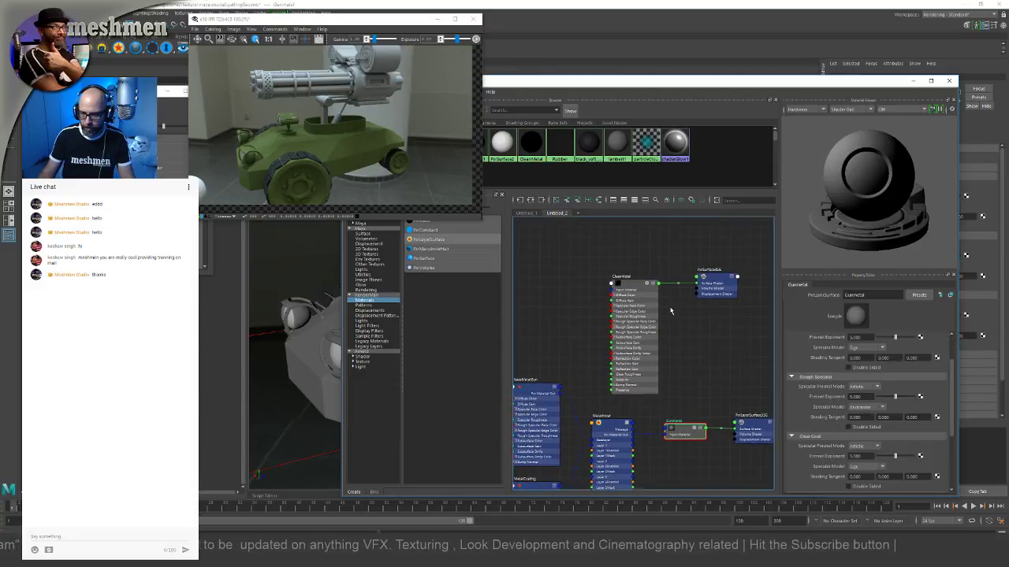
click(627, 284)
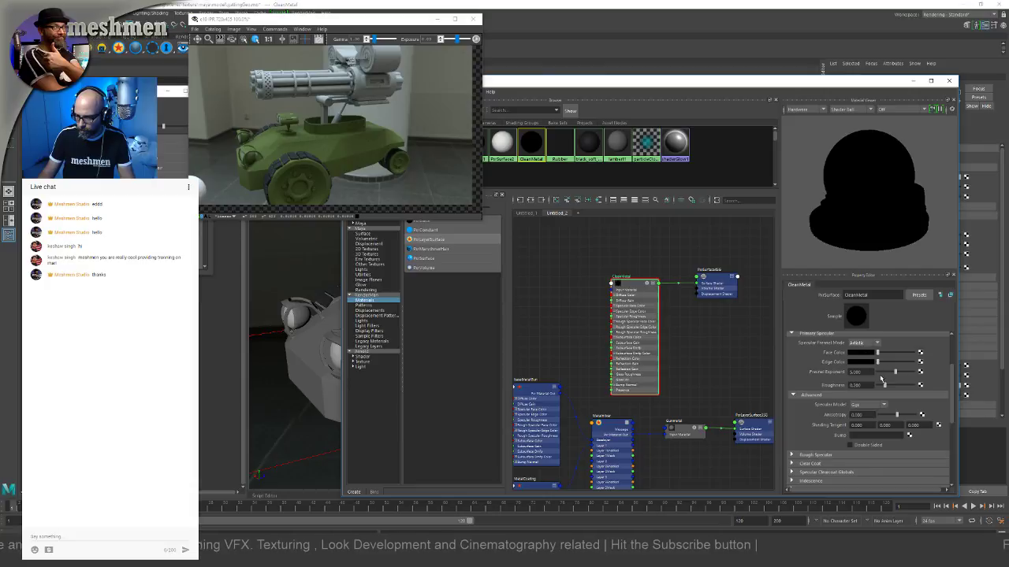
drag(877, 352, 902, 353)
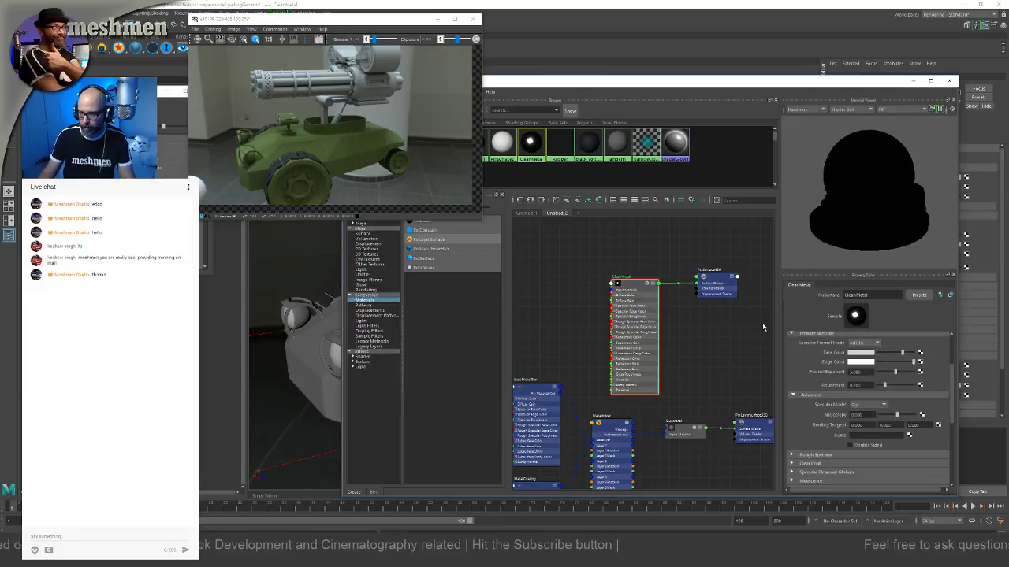
Step: Review the baseMetalGun layer's attributes, return to CleanMetal, and nudge the nodes slightly in the graph
drag(640, 287, 627, 283)
alt+middle_drag(585, 316, 649, 296)
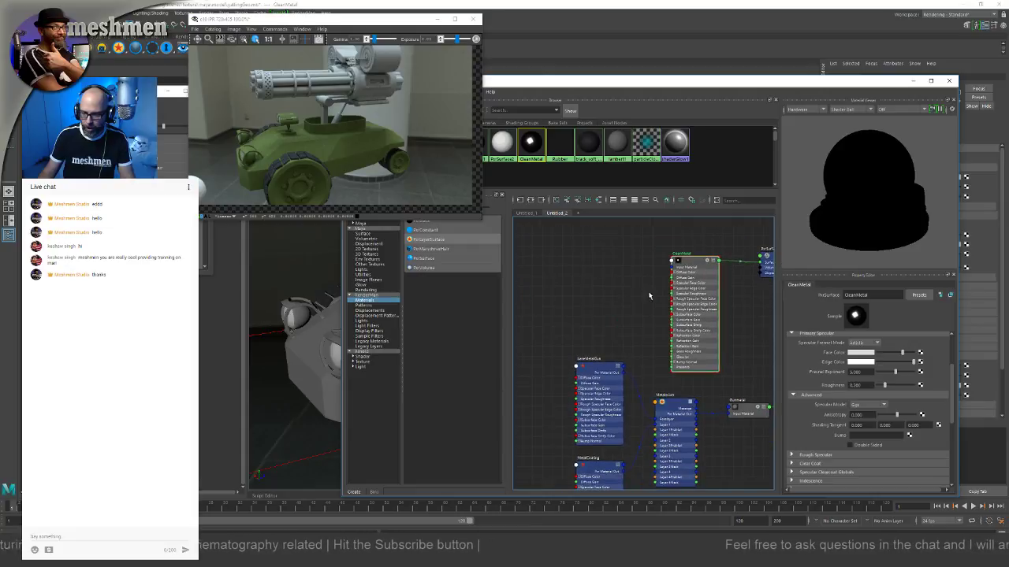
drag(605, 369, 602, 369)
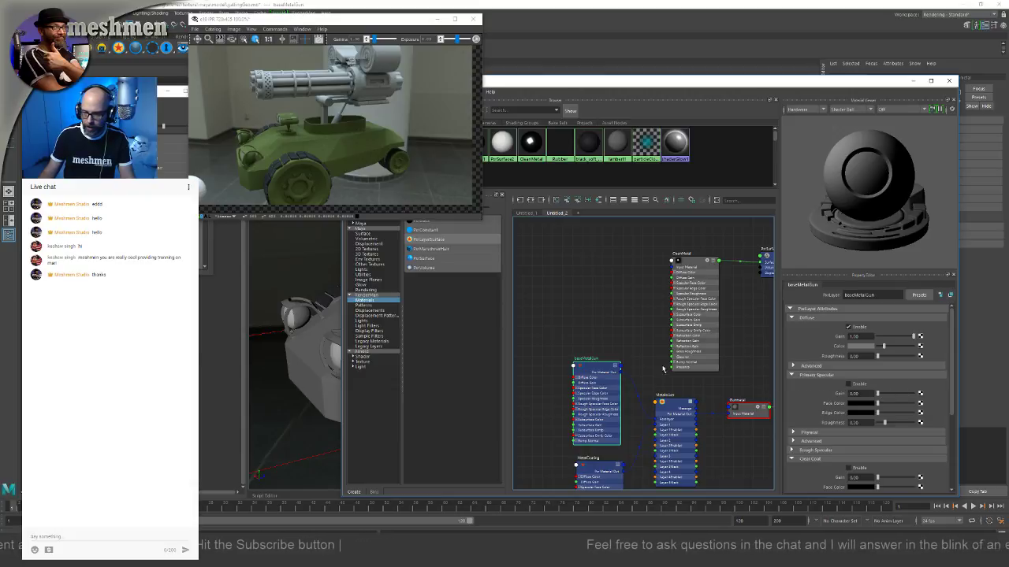
alt+middle_drag(591, 370, 648, 265)
click(649, 268)
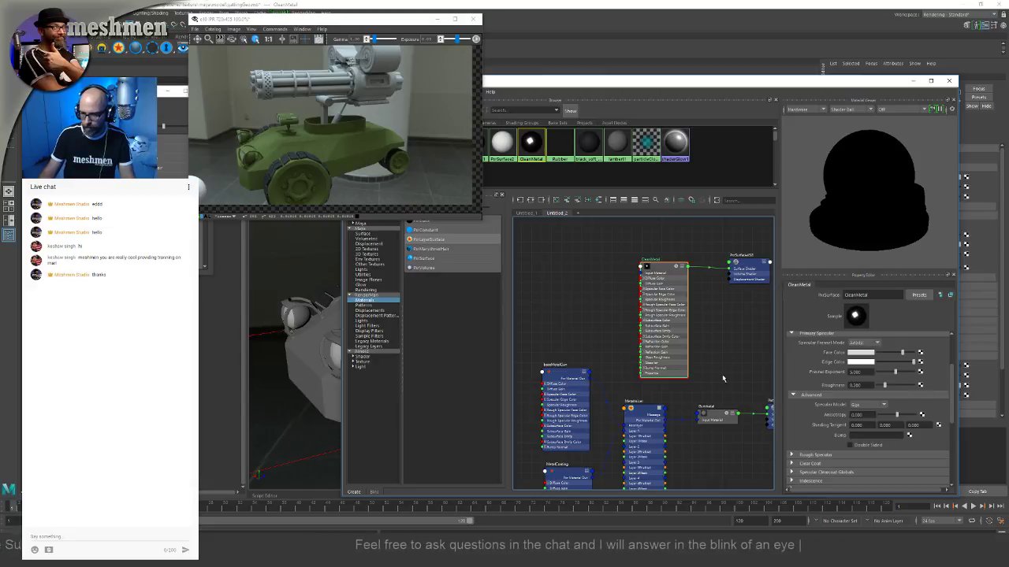
drag(665, 267, 662, 270)
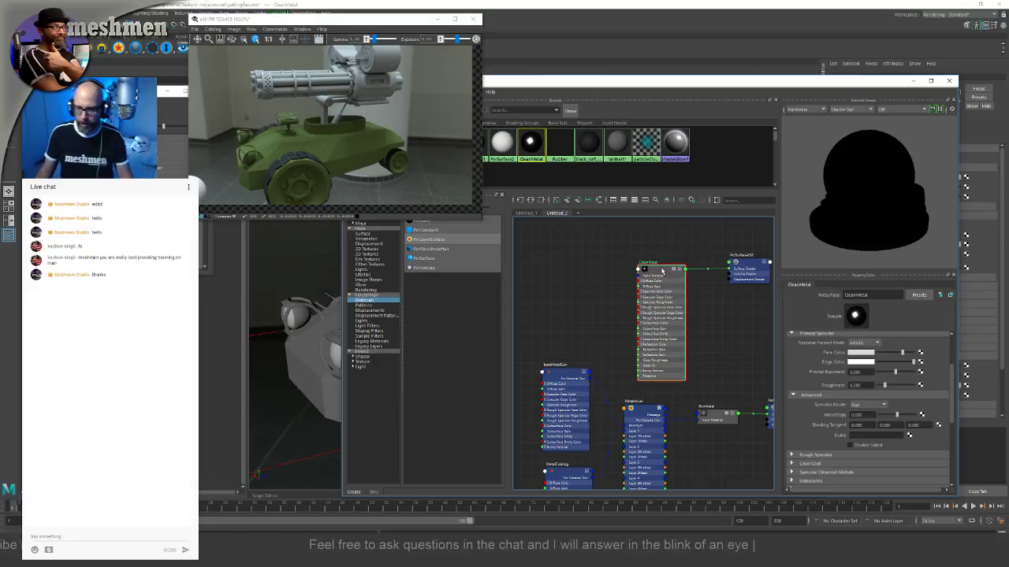
alt+middle_drag(700, 349, 692, 348)
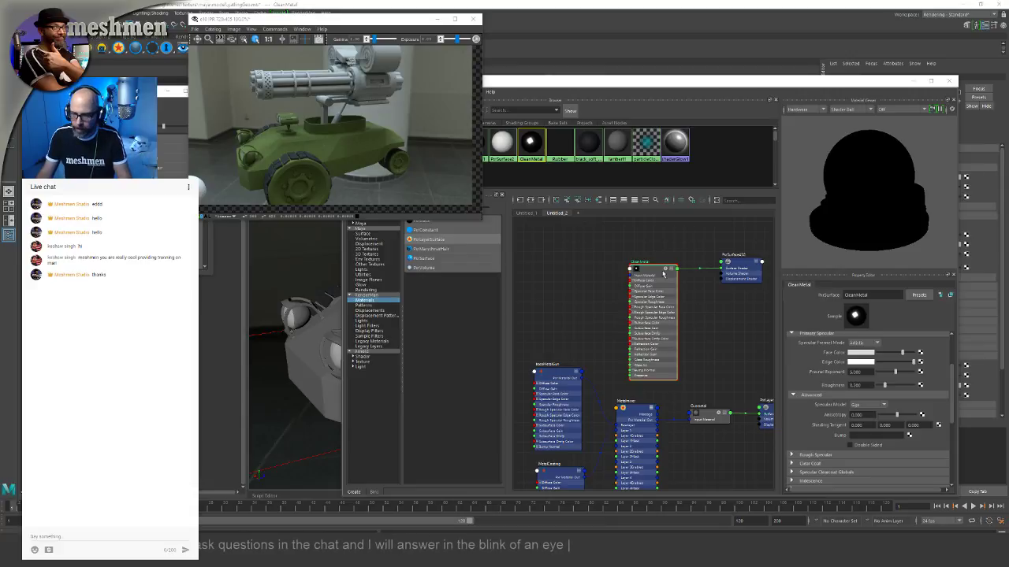
drag(663, 273, 659, 273)
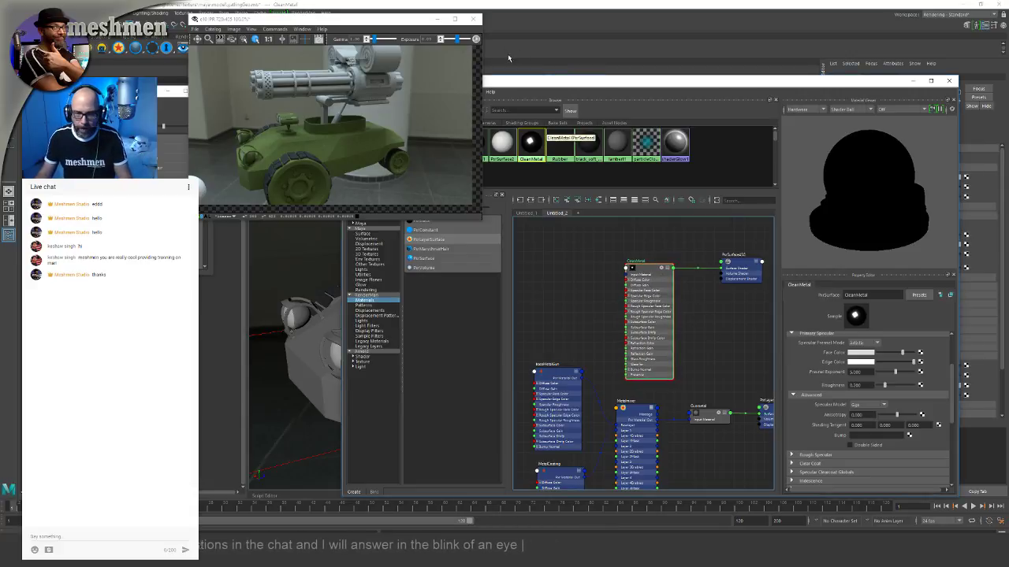
Step: Move the Hypershade clear of the gun mount, select the Metal_bare strut and assign the CleanMetal material to it
drag(512, 81, 695, 90)
scroll(436, 272, up, 5)
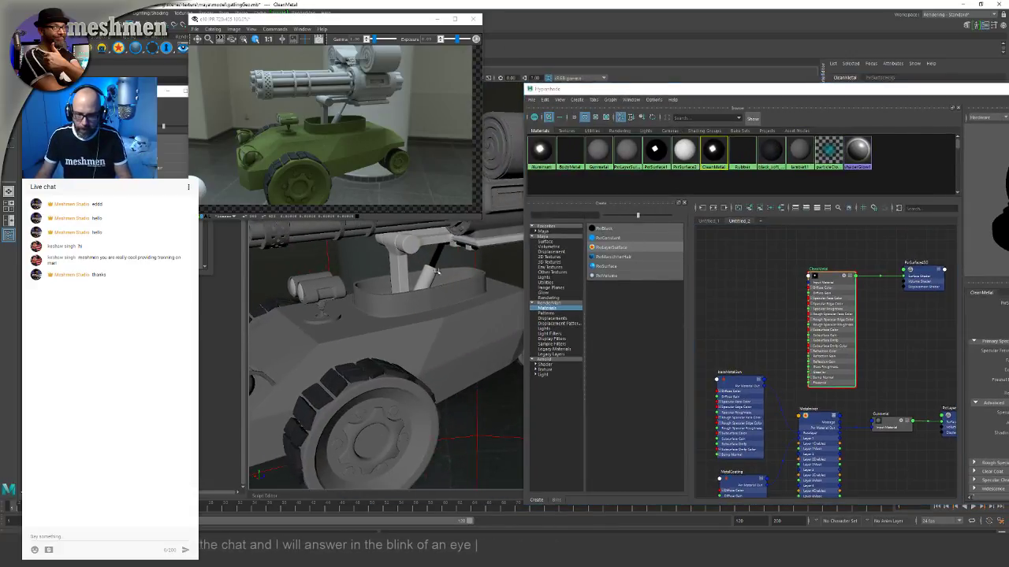
click(434, 260)
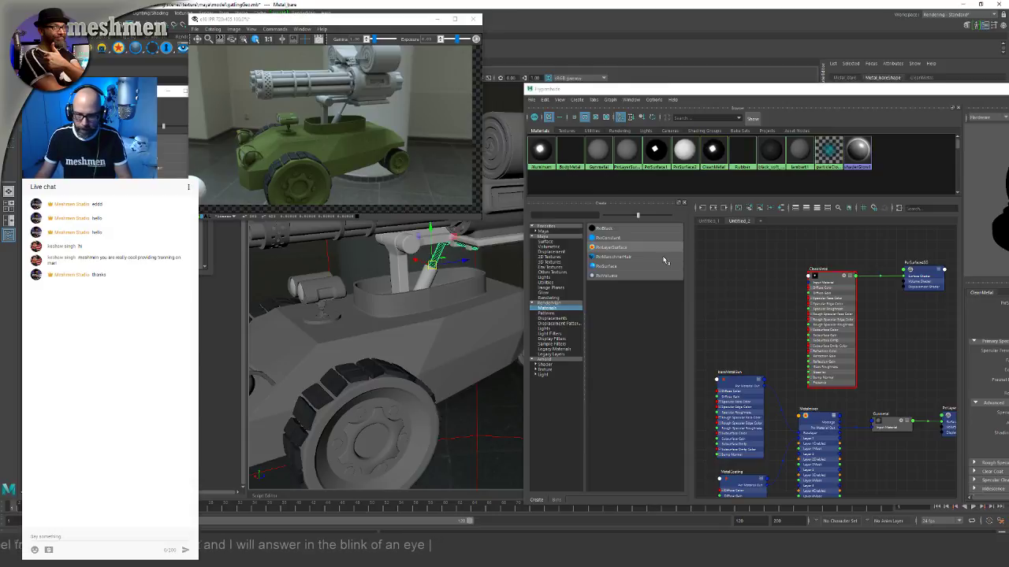
right_click(826, 276)
click(825, 252)
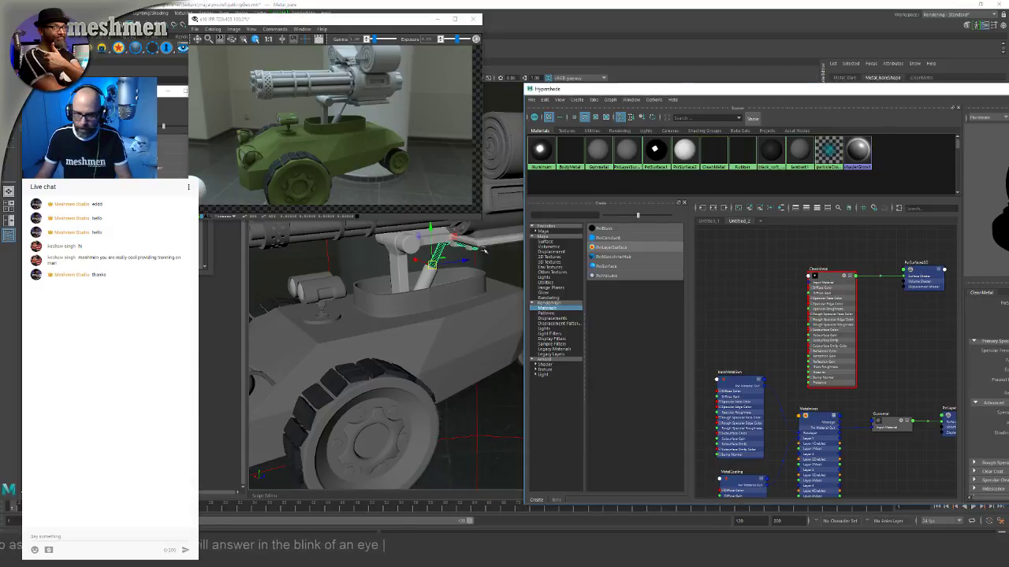
alt+drag(476, 277, 430, 315)
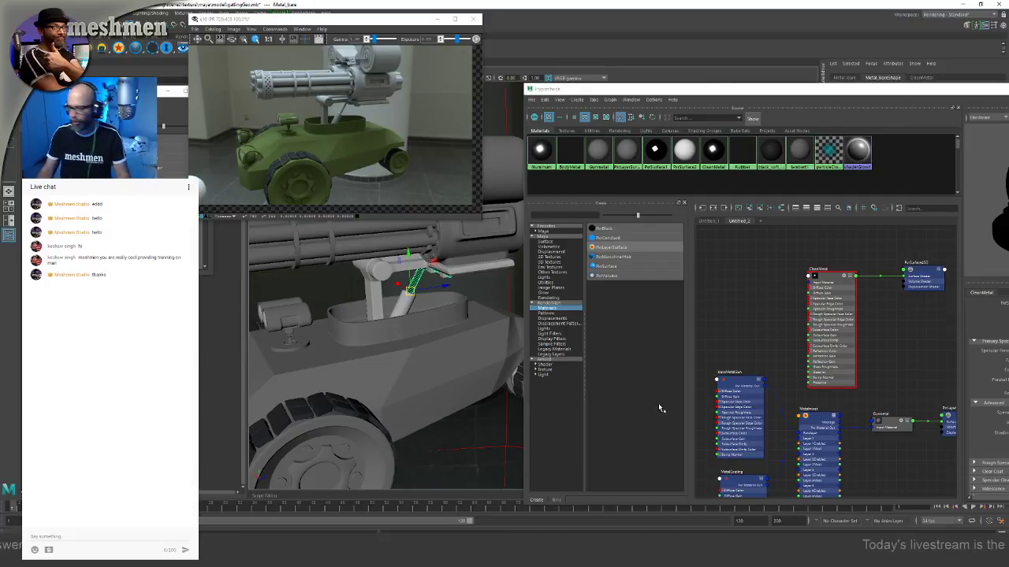
Step: Create a new PxrSurface material and place its node beside CleanMetal in the graph
drag(630, 88, 608, 79)
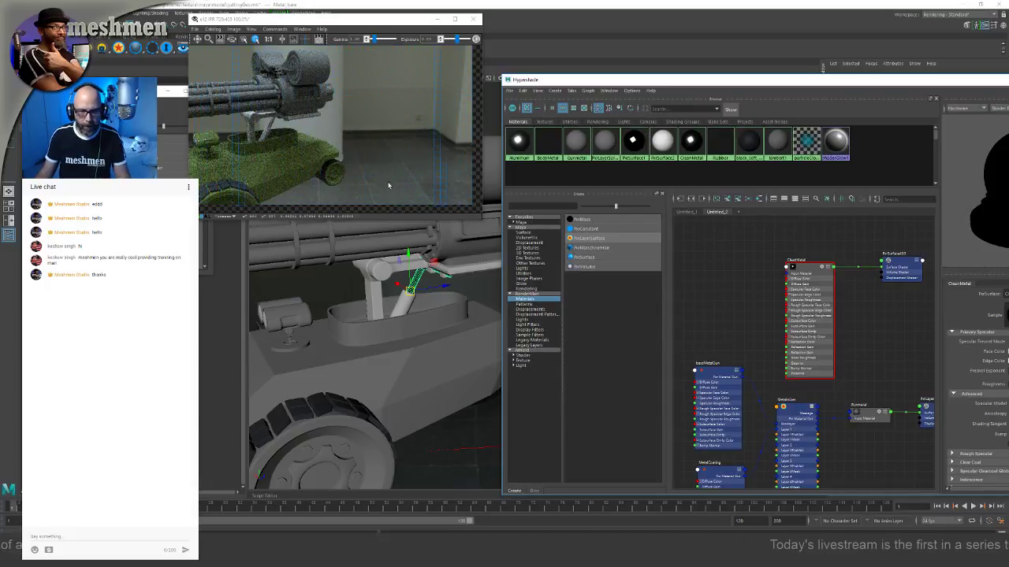
scroll(454, 313, up, 5)
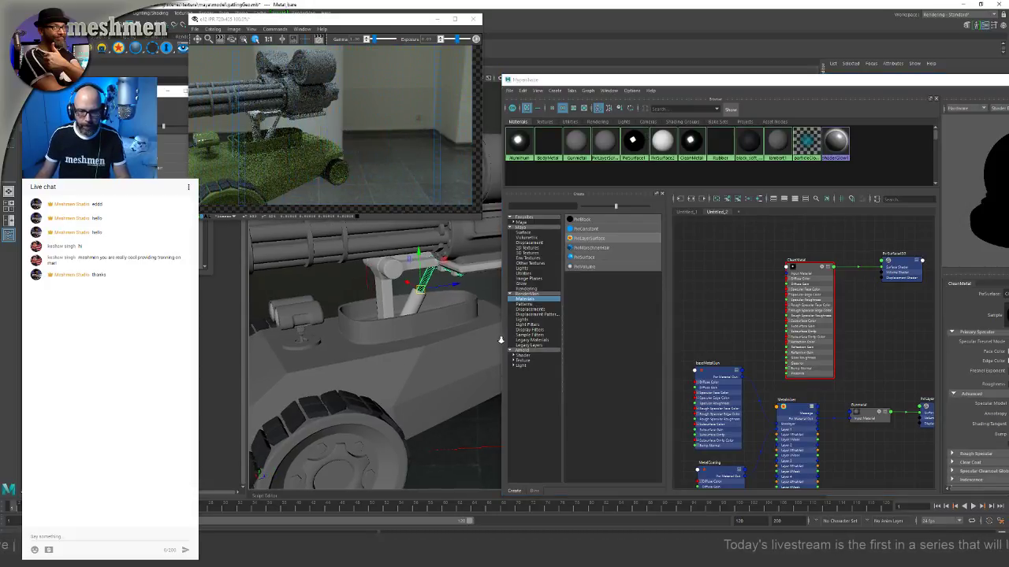
alt+drag(442, 332, 373, 323)
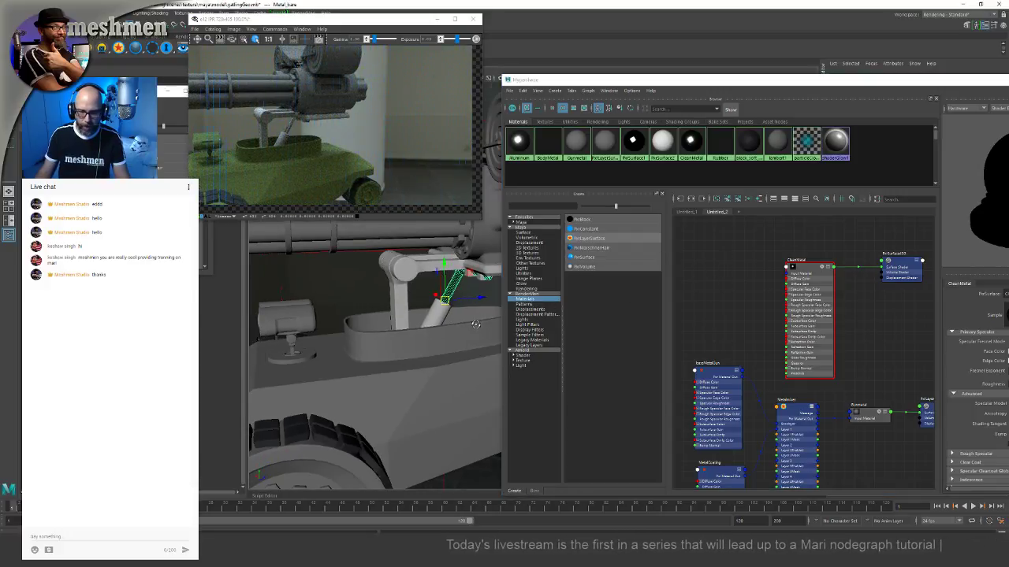
alt+drag(476, 318, 429, 324)
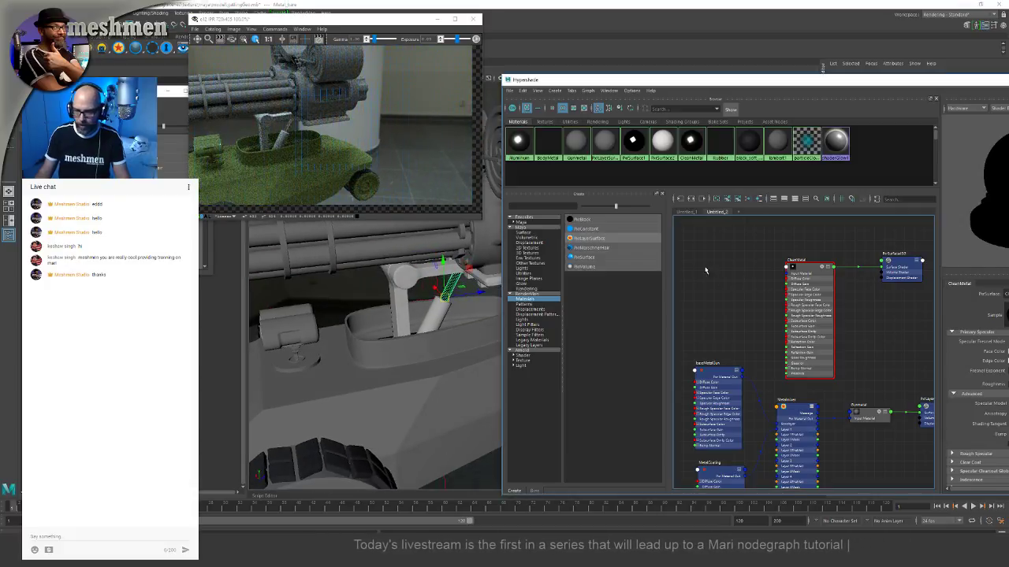
right_drag(708, 268, 714, 250)
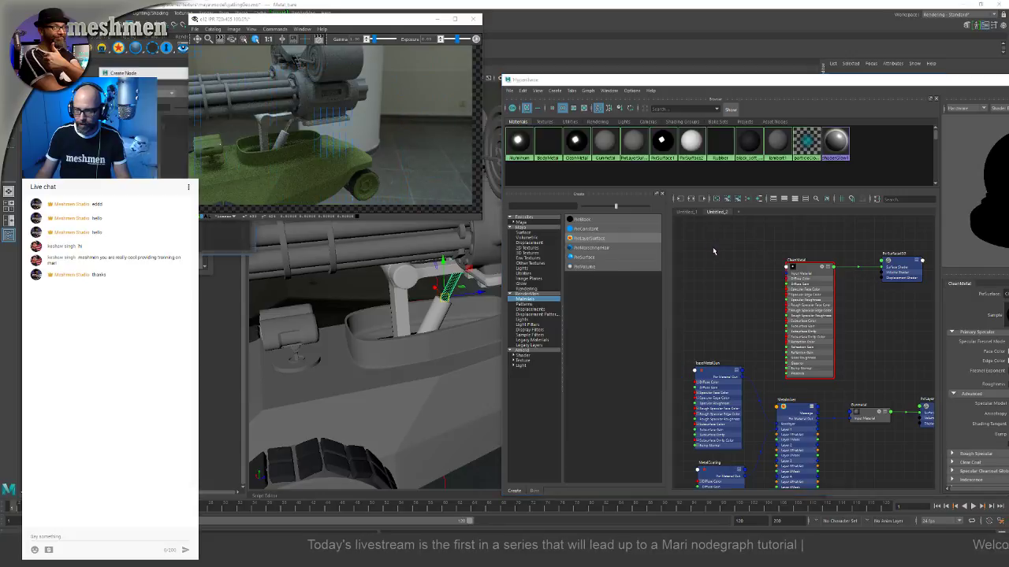
drag(122, 73, 250, 252)
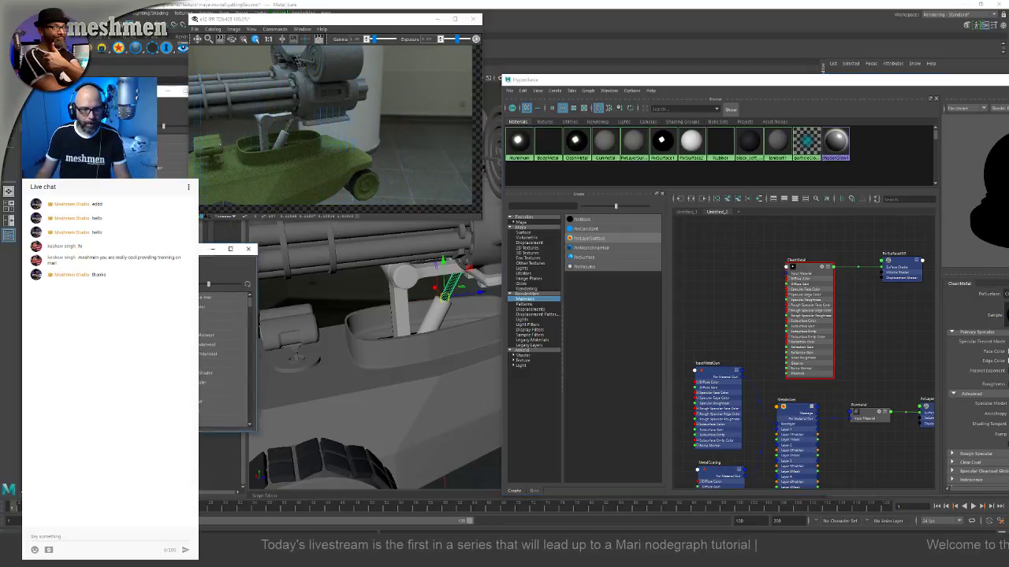
click(586, 257)
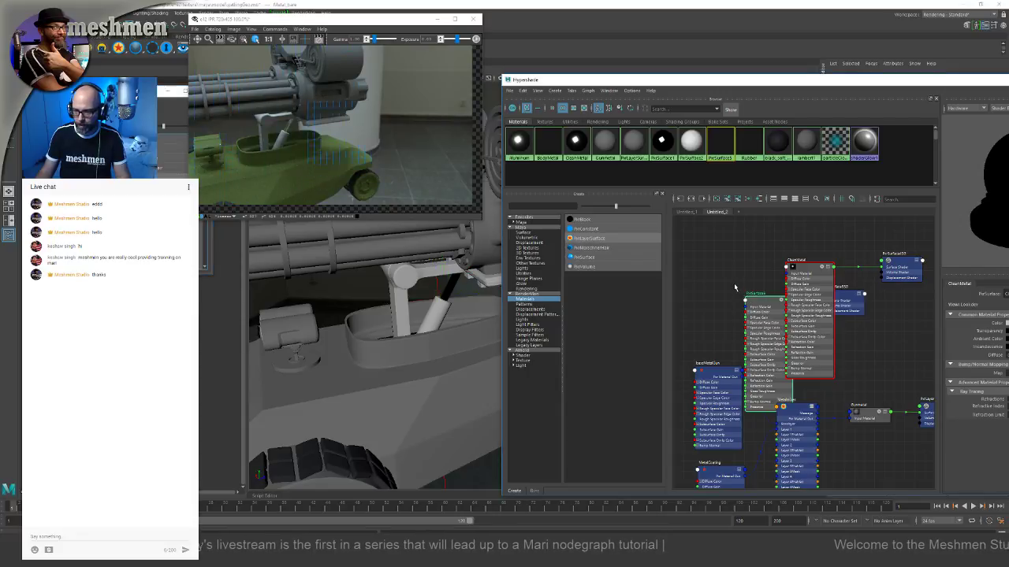
drag(742, 295, 711, 244)
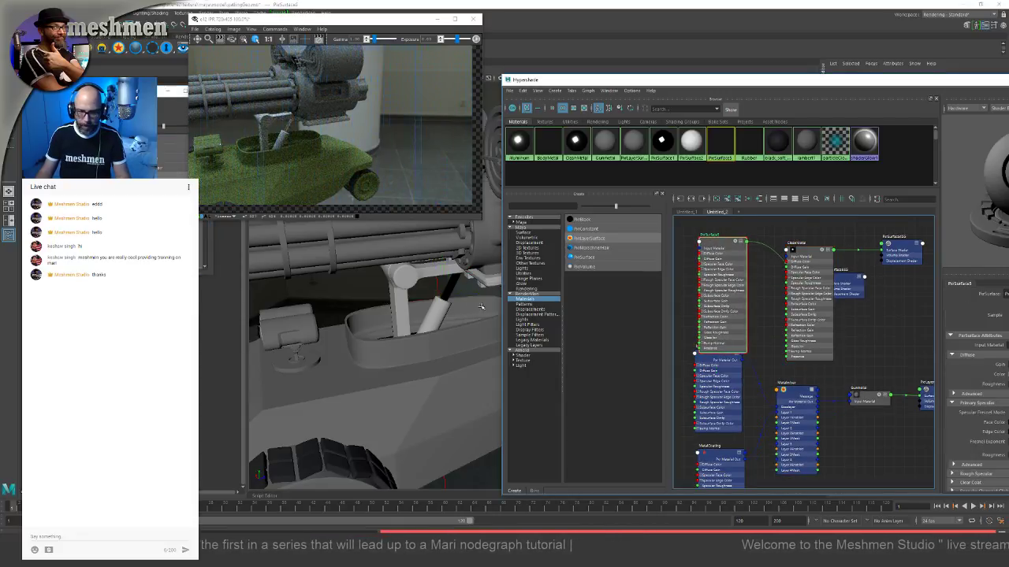
Step: Select the lower cylinder of the gun mount's pneumatic strut and assign the new PxrSurface material to it
click(439, 311)
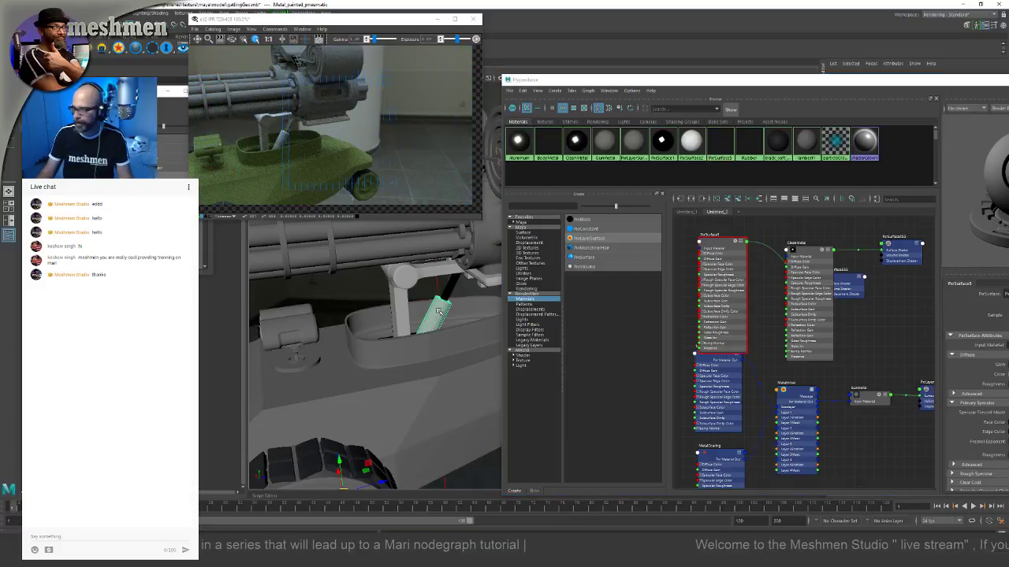
right_click(722, 249)
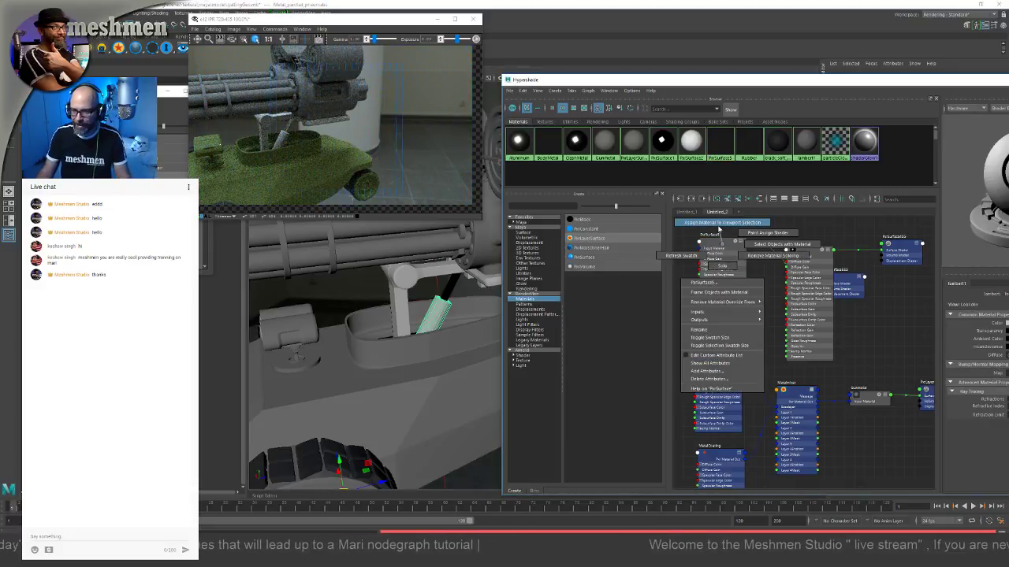
click(718, 225)
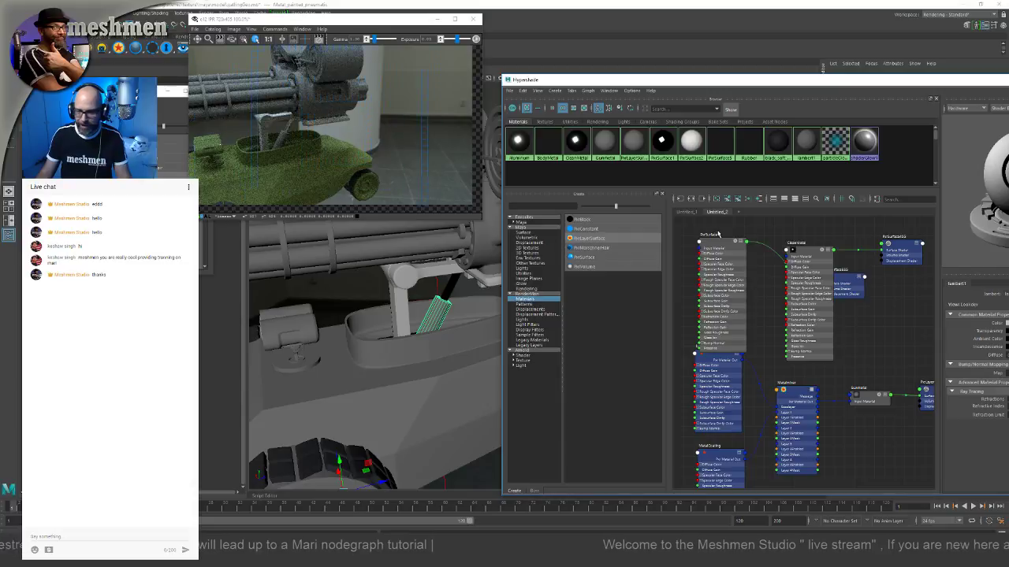
Step: Set the new PxrSurface material's diffuse color to a fully saturated dark red
click(717, 246)
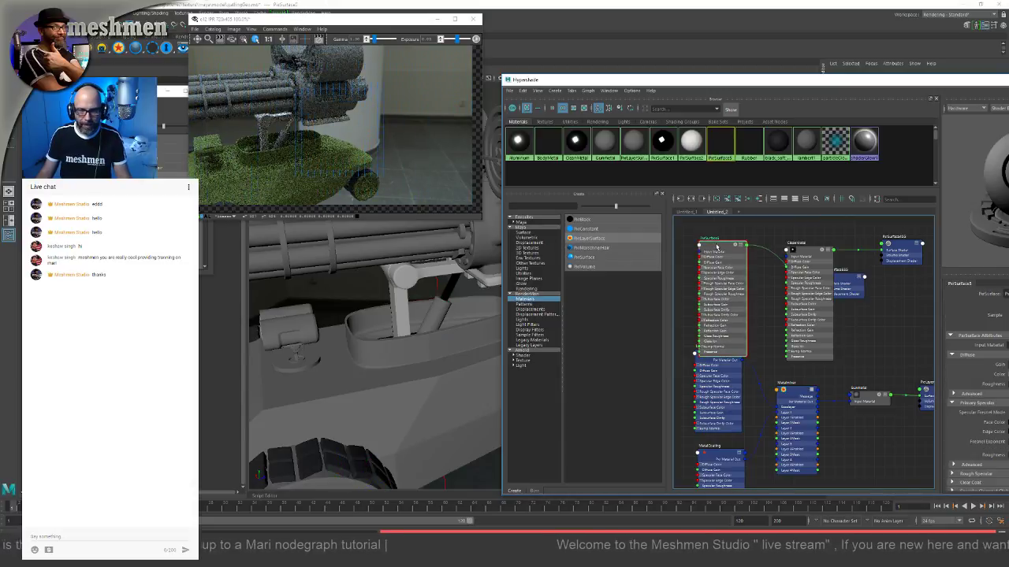
drag(779, 78, 703, 68)
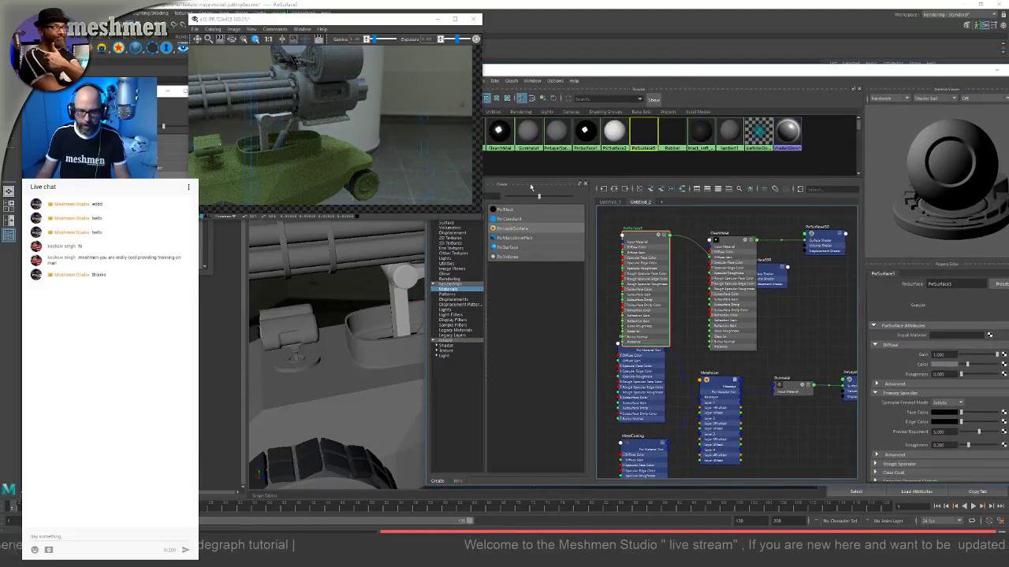
click(950, 366)
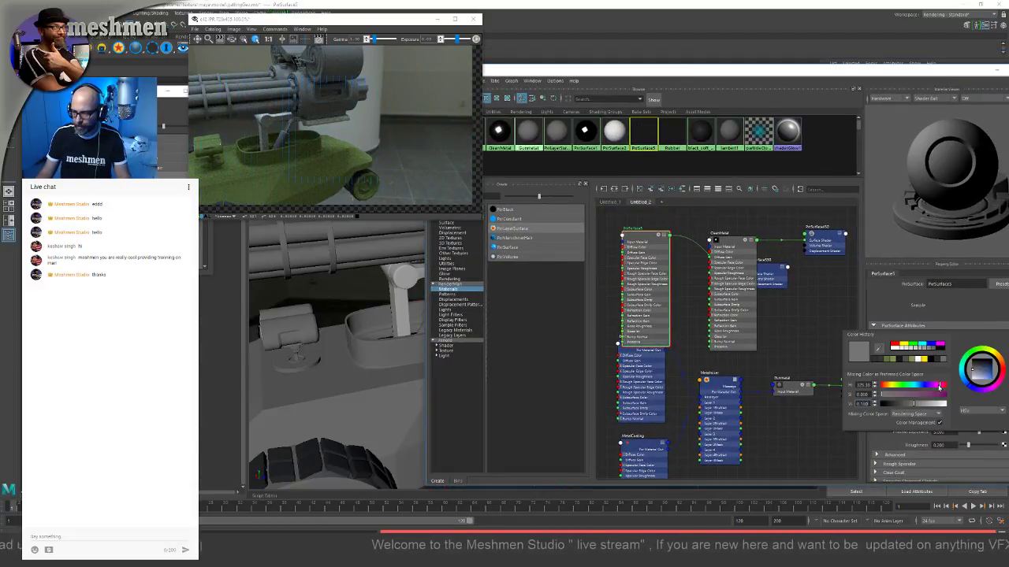
drag(930, 400, 946, 397)
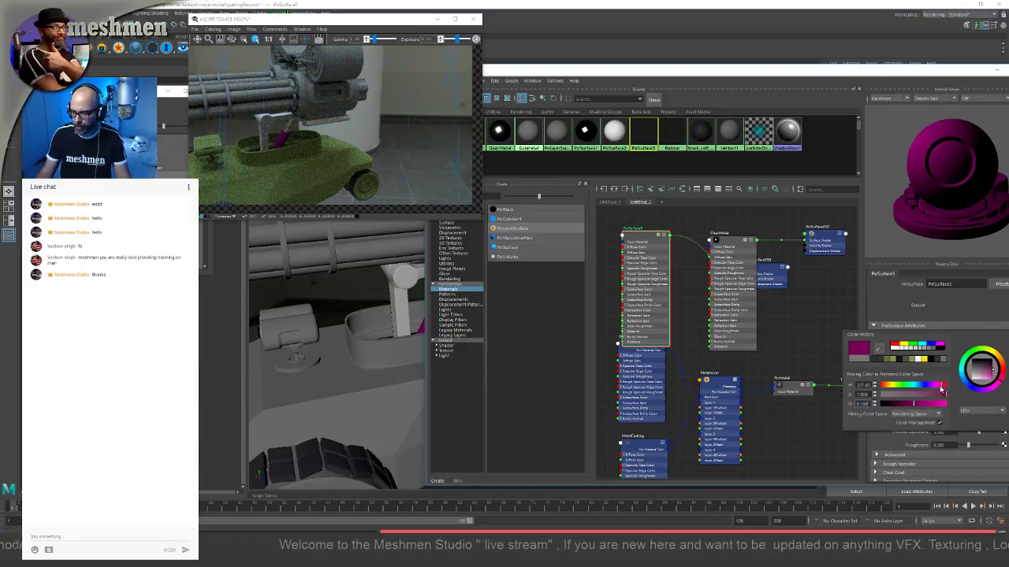
drag(941, 391, 947, 388)
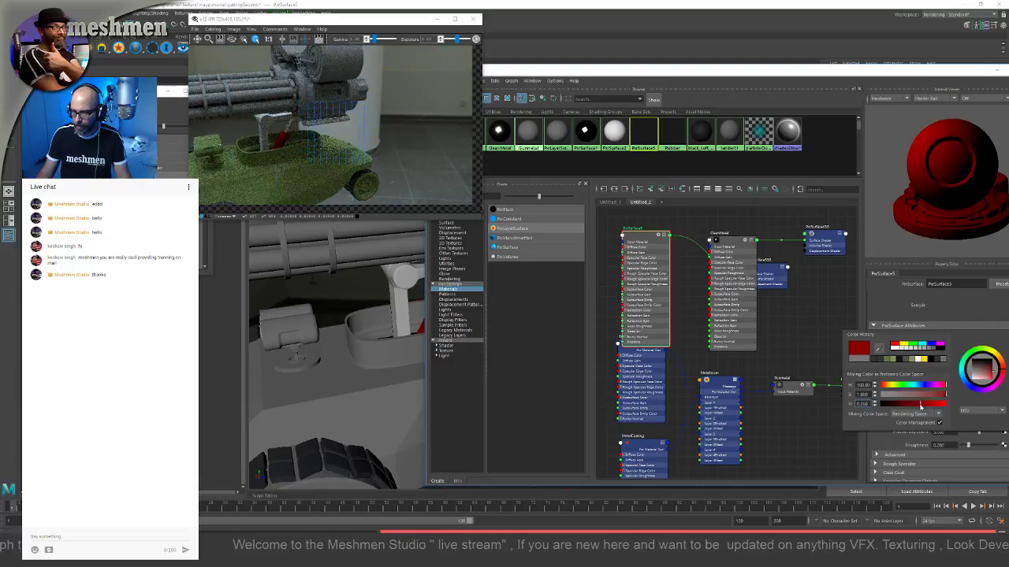
Step: Set the red material's primary specular to Artistic Fresnel with a dark grey face color, light grey edge color and roughness 0.146
drag(871, 75, 800, 69)
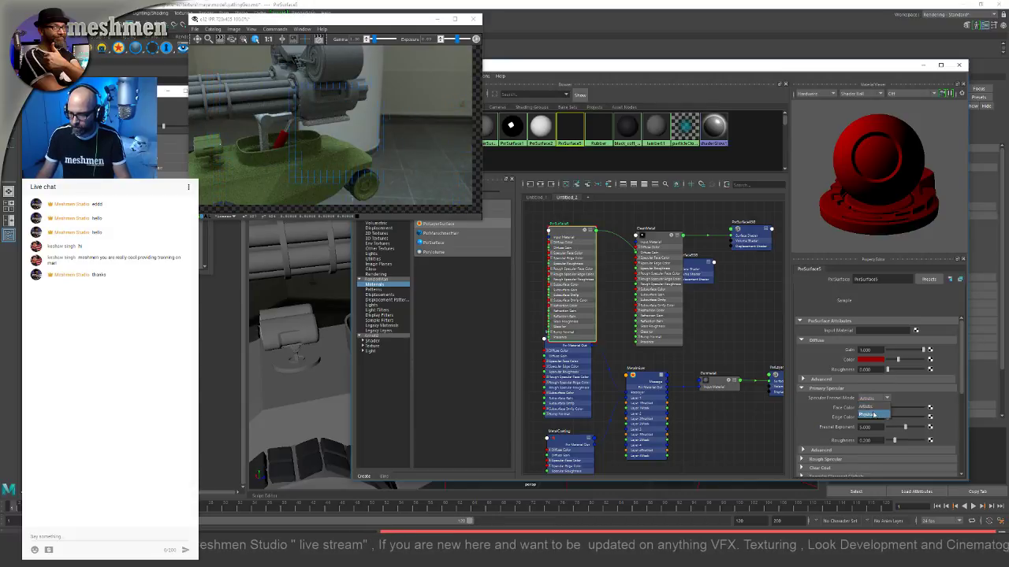
drag(888, 408, 910, 415)
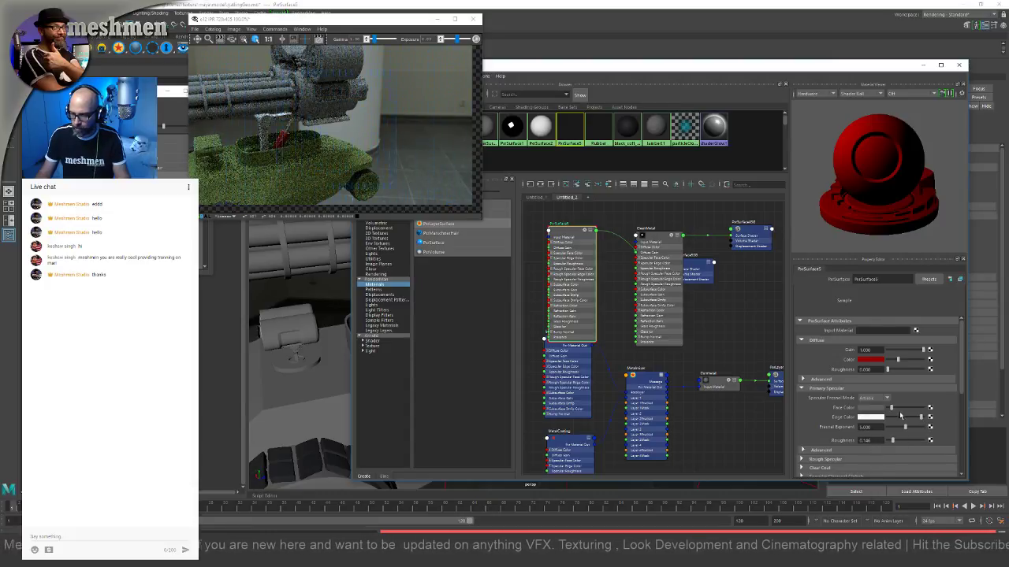
click(910, 417)
drag(892, 409, 891, 408)
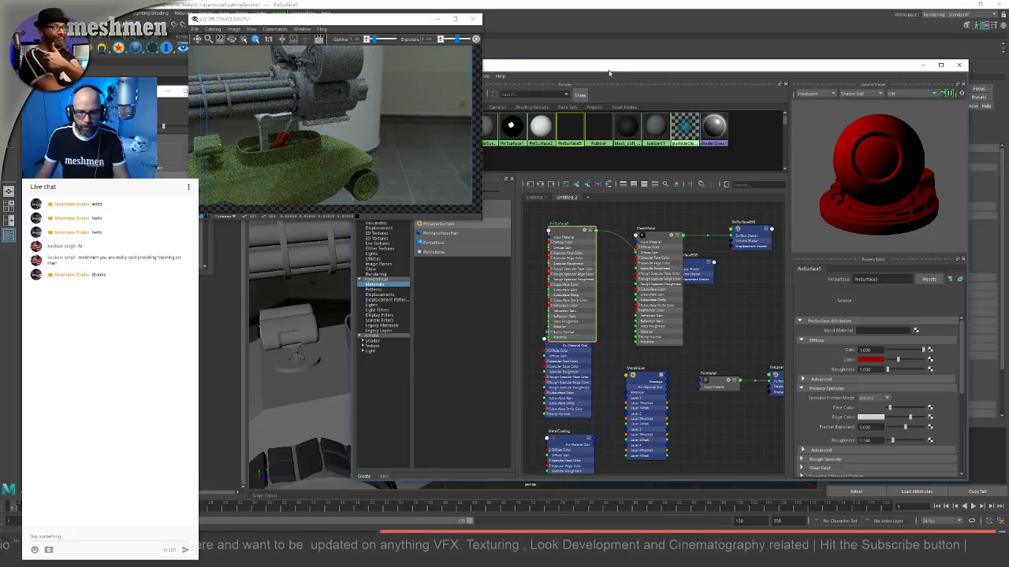
Step: Rename the red PxrSurface material to PaintedRed
drag(608, 67, 662, 231)
alt+drag(635, 141, 612, 154)
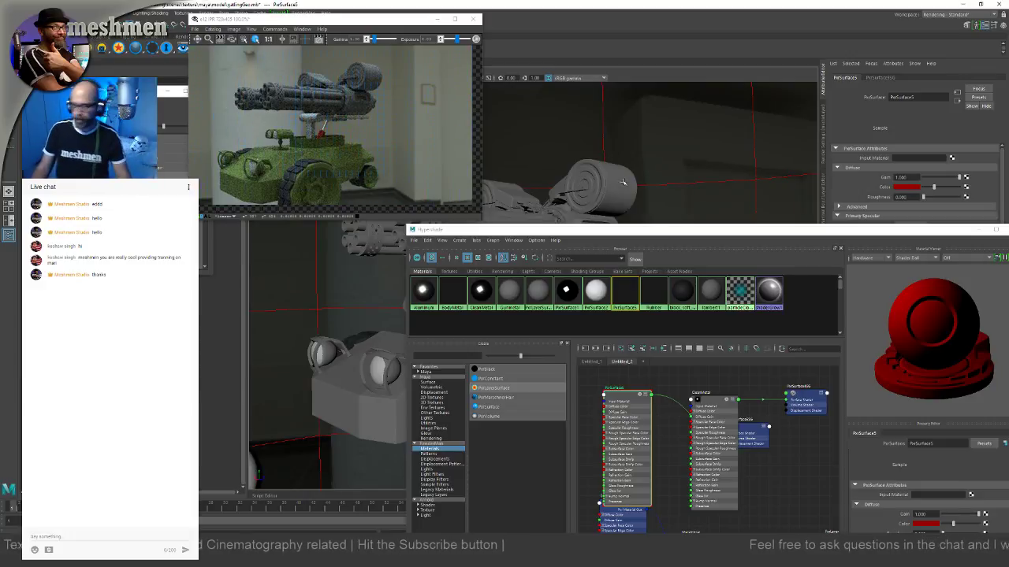
drag(651, 231, 501, 187)
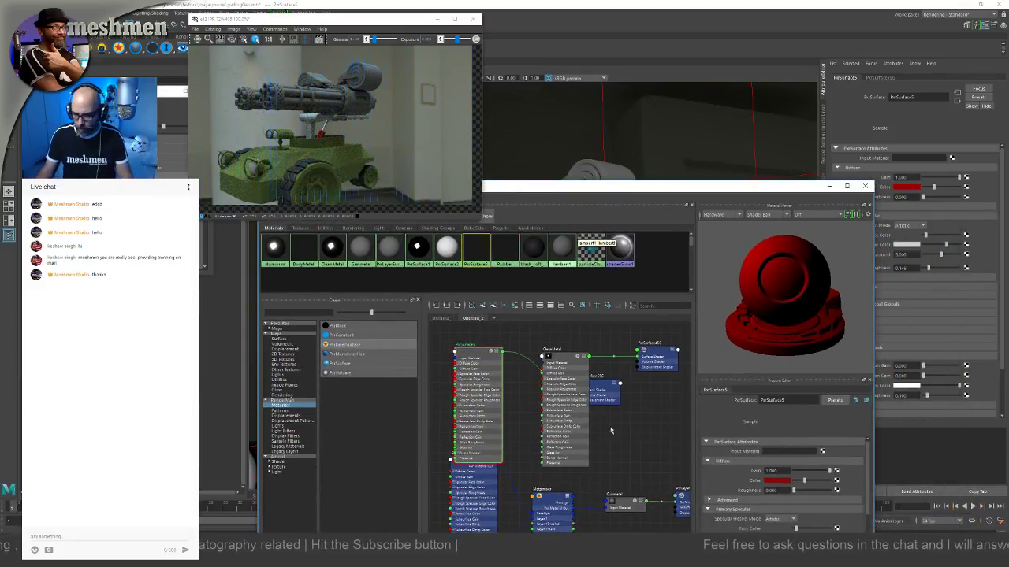
drag(464, 354, 460, 358)
double_click(463, 348)
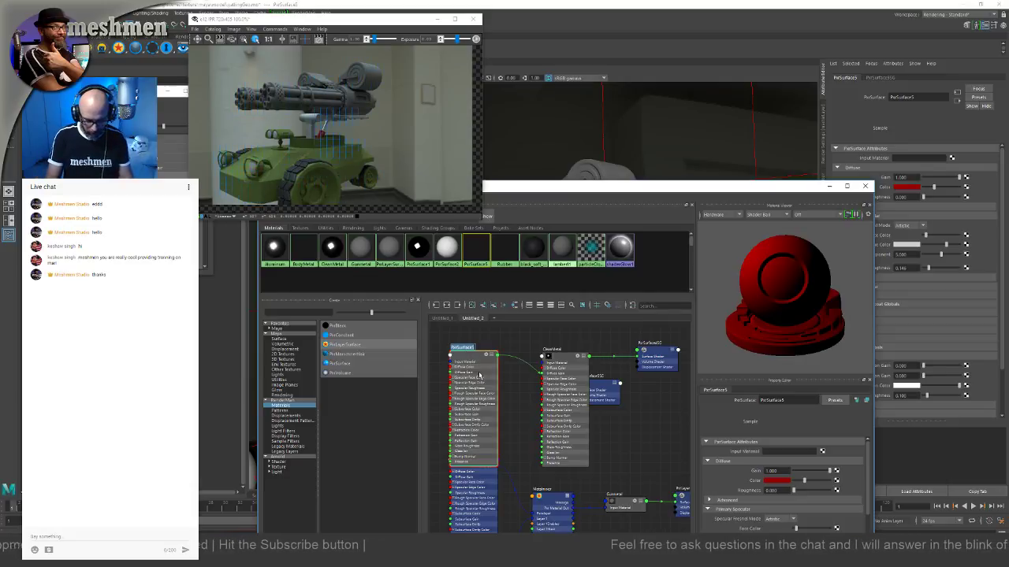
text(Meta)
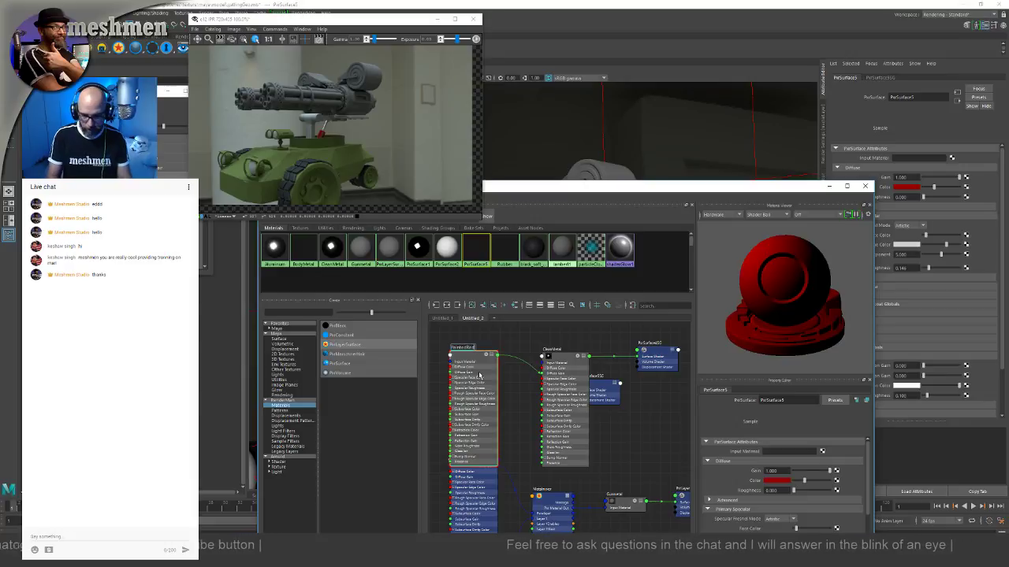
key(Return)
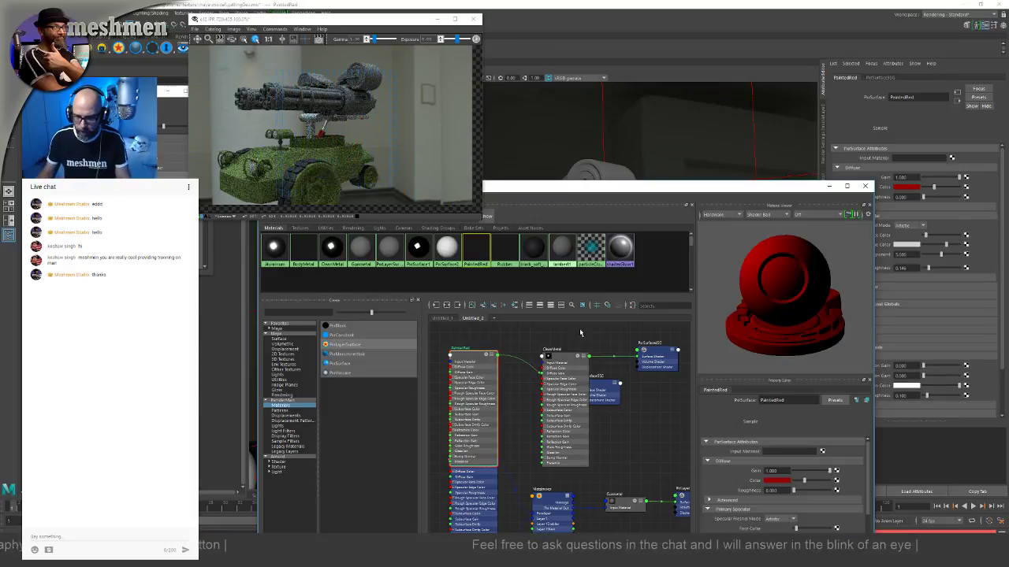
Step: Rename the CleanMetal material to RawMetal
click(560, 357)
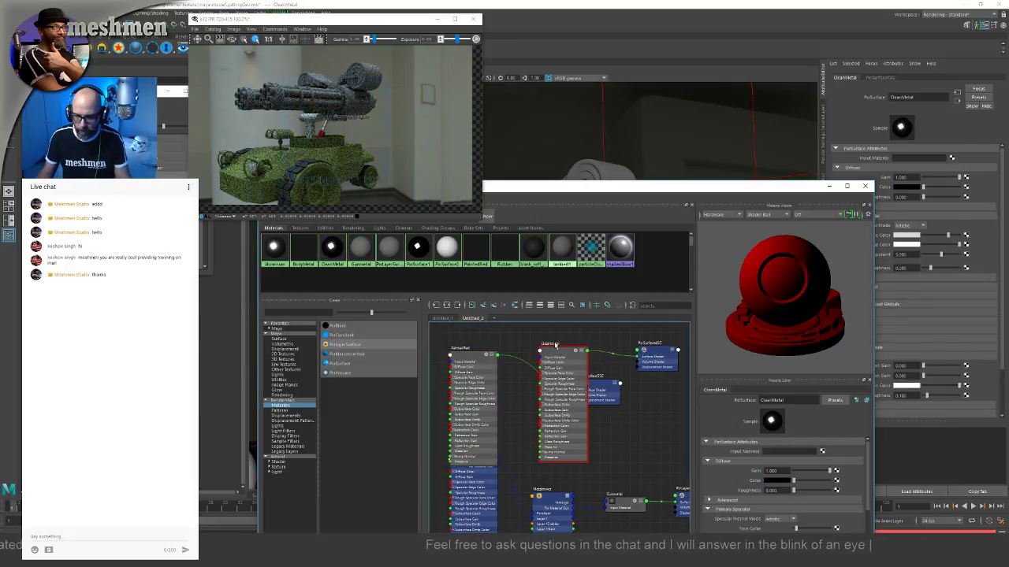
double_click(552, 343)
text(Rust)
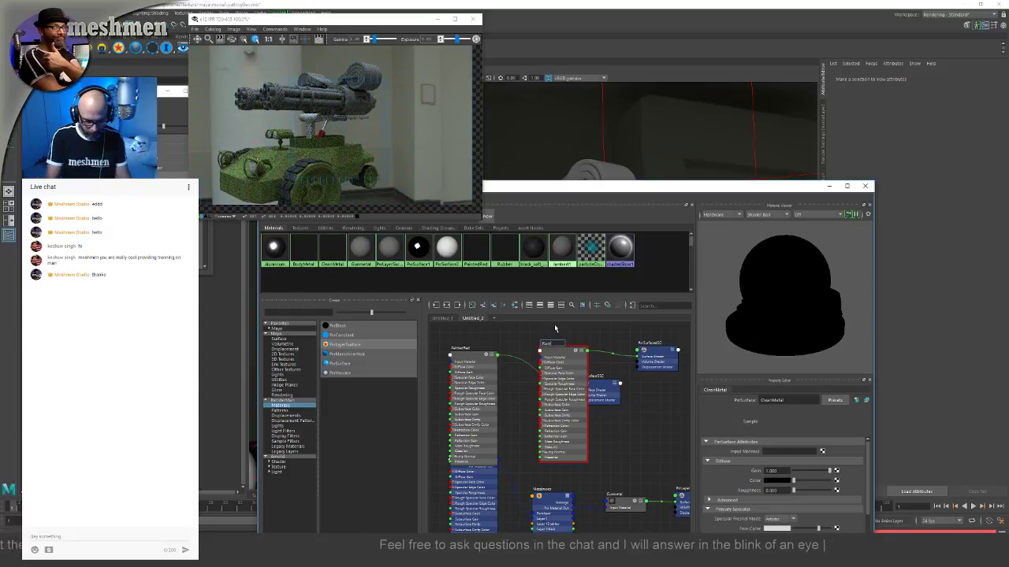
key(Return)
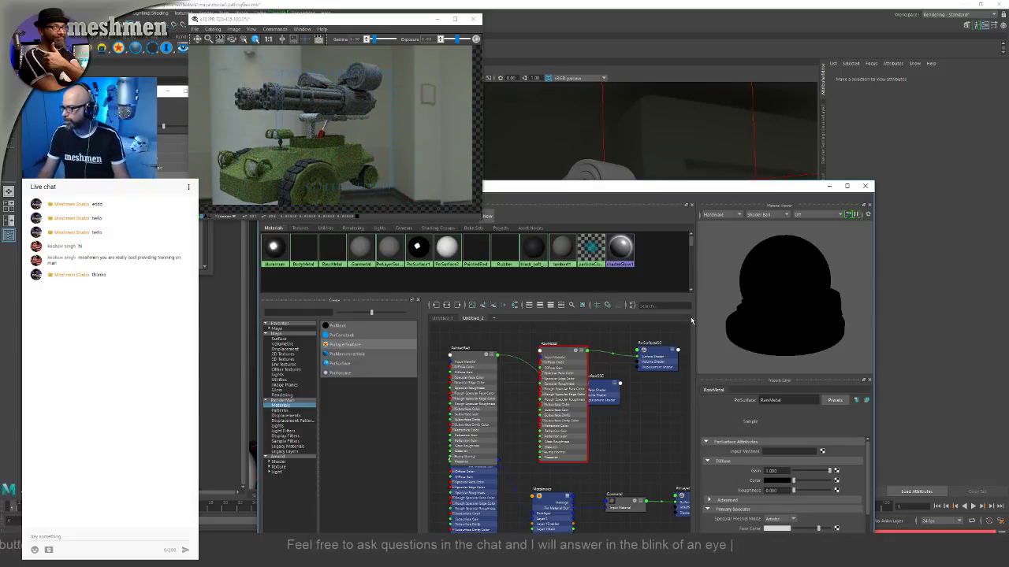
Step: Collapse the RawMetal and PaintedRed nodes to their compact display and space them apart in the graph
drag(562, 355, 597, 364)
key(1)
click(470, 359)
key(1)
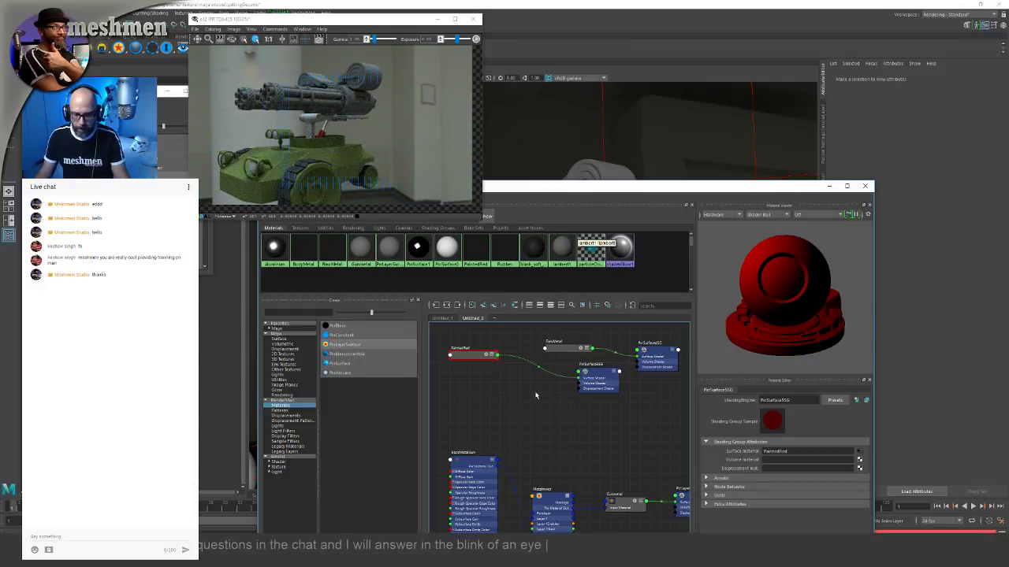
Step: Inspect the Gunmetal layer mixer's Layer 1 and Layer 2 settings and the baseMetalGun layer's attributes
alt+middle_drag(491, 482, 550, 410)
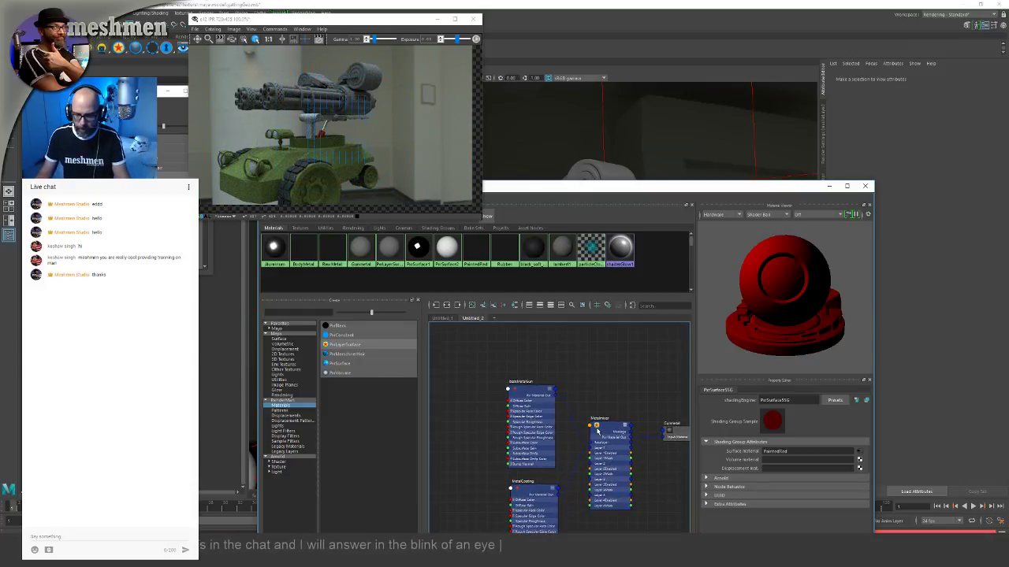
click(601, 429)
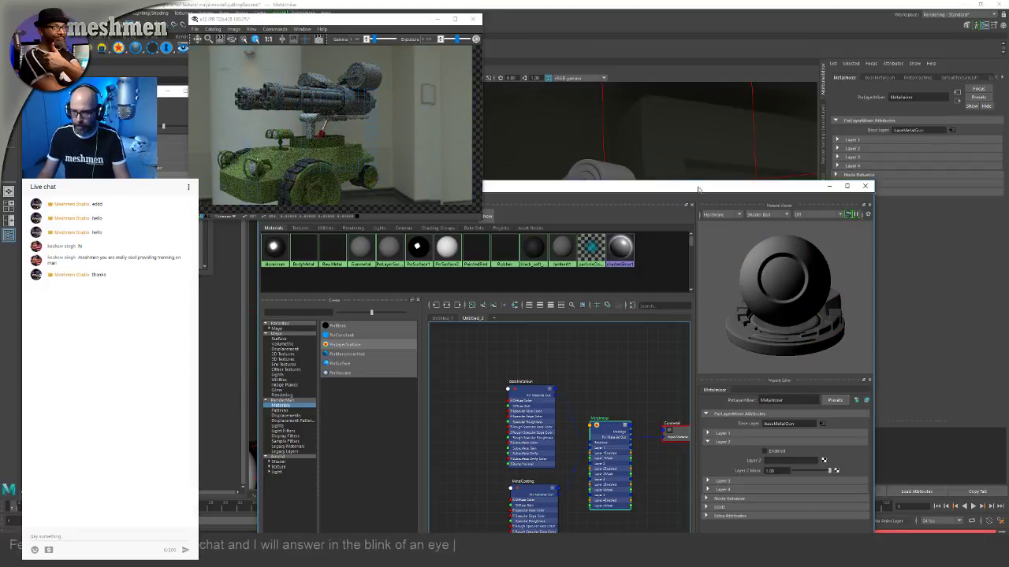
drag(699, 191, 686, 138)
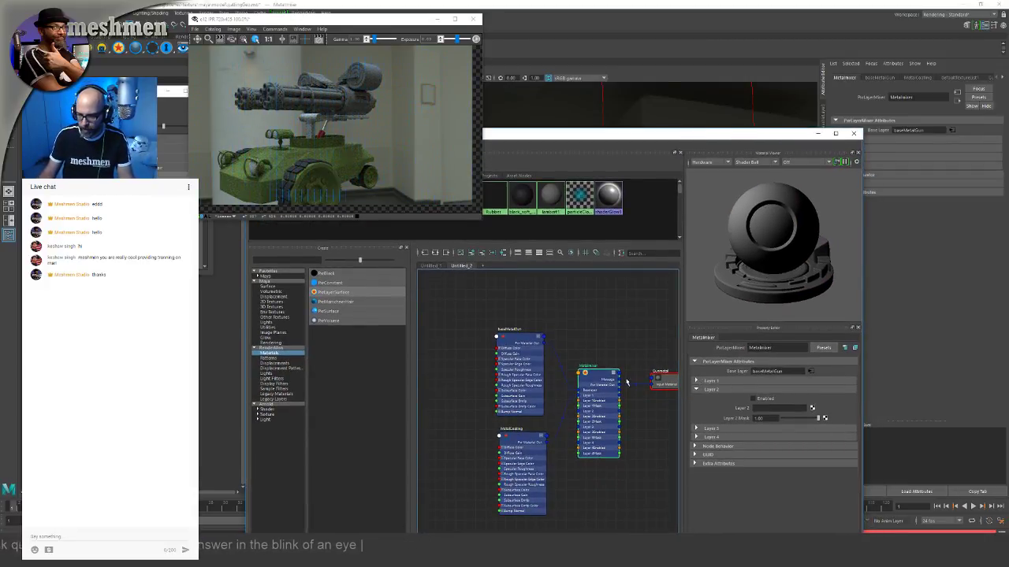
click(560, 340)
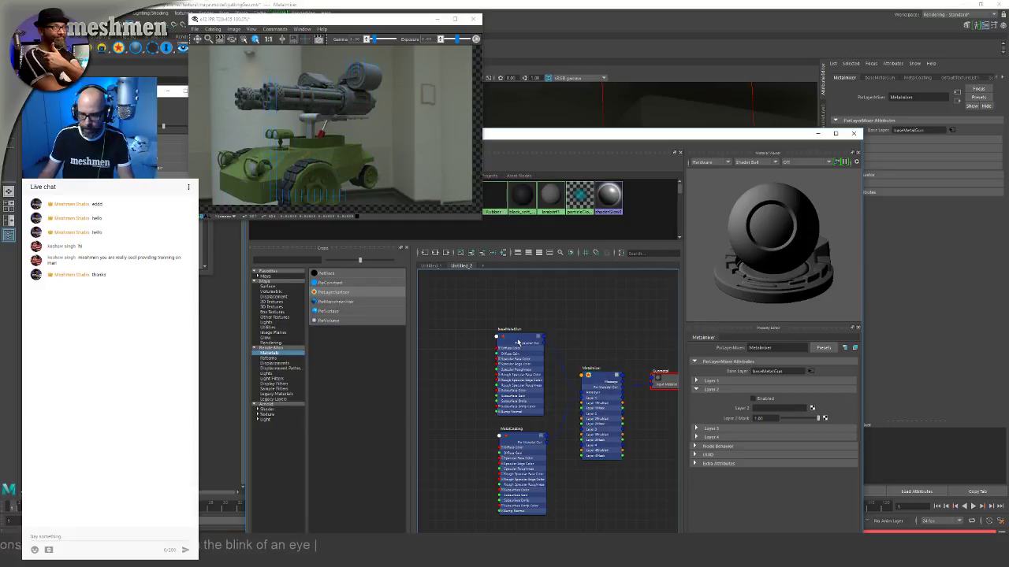
click(604, 376)
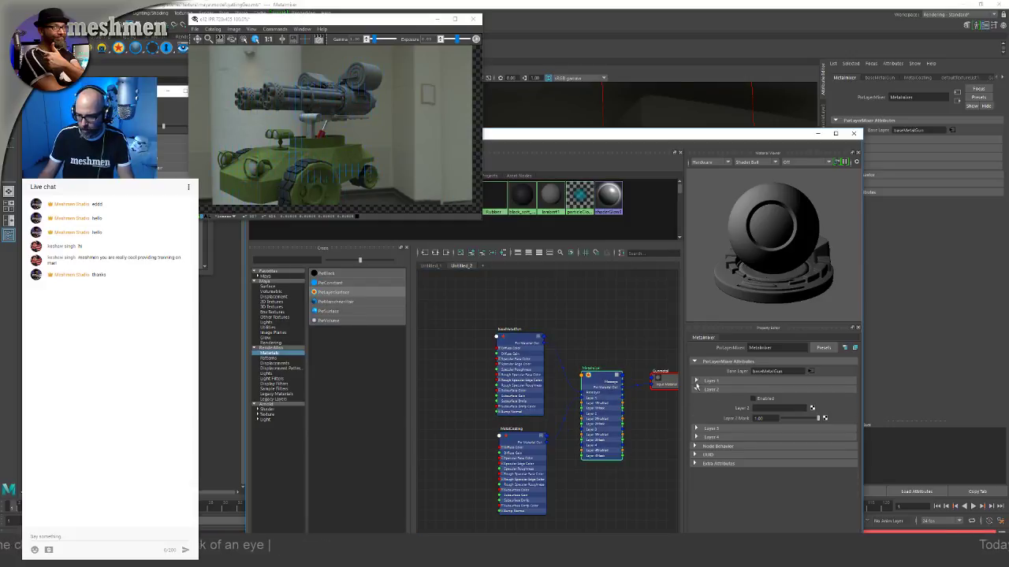
click(696, 381)
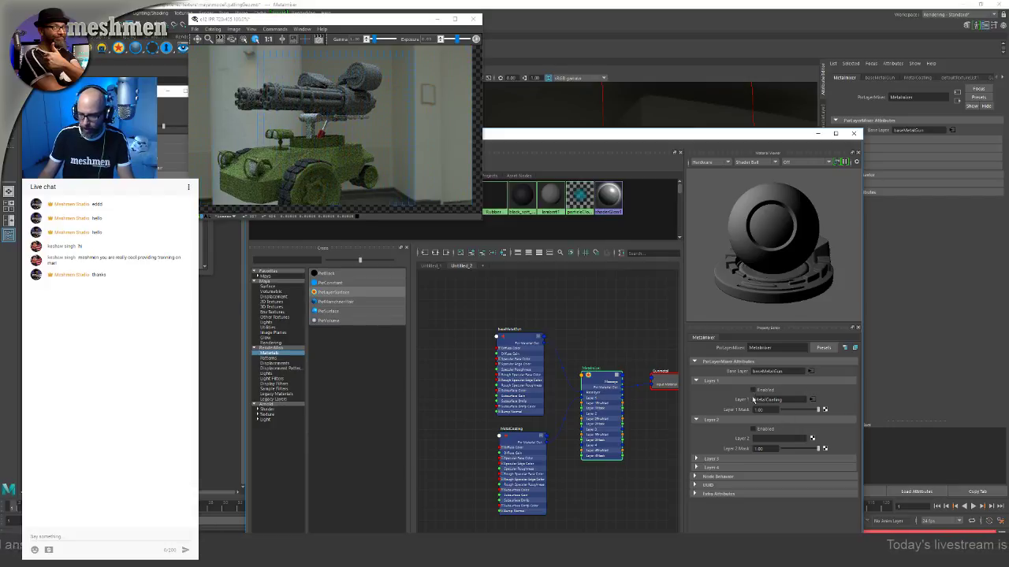
click(545, 371)
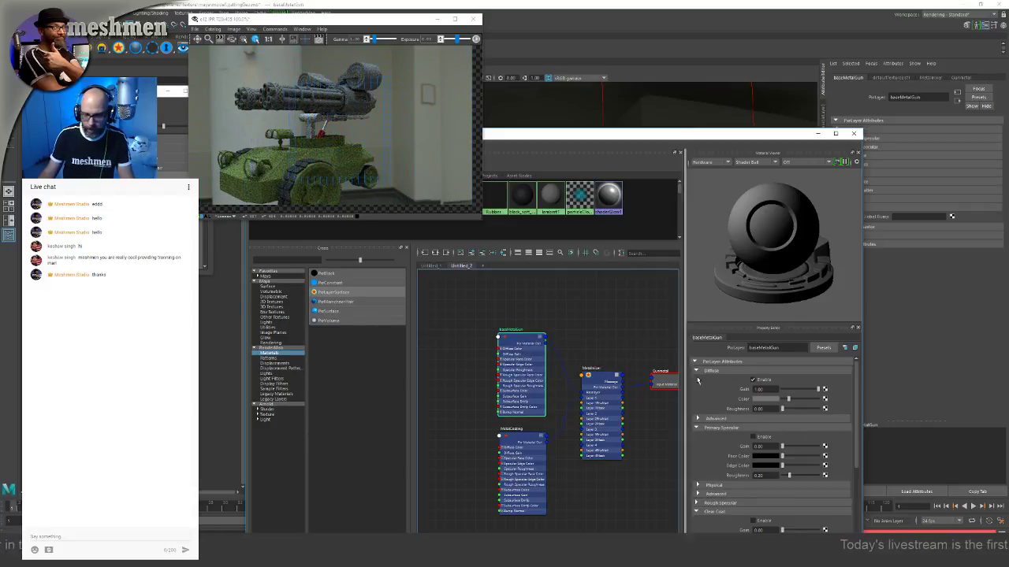
Step: Darken the diffuse colour of the baseMetalGun layer to a dark grey
drag(714, 139, 625, 135)
alt+middle_drag(478, 334, 456, 366)
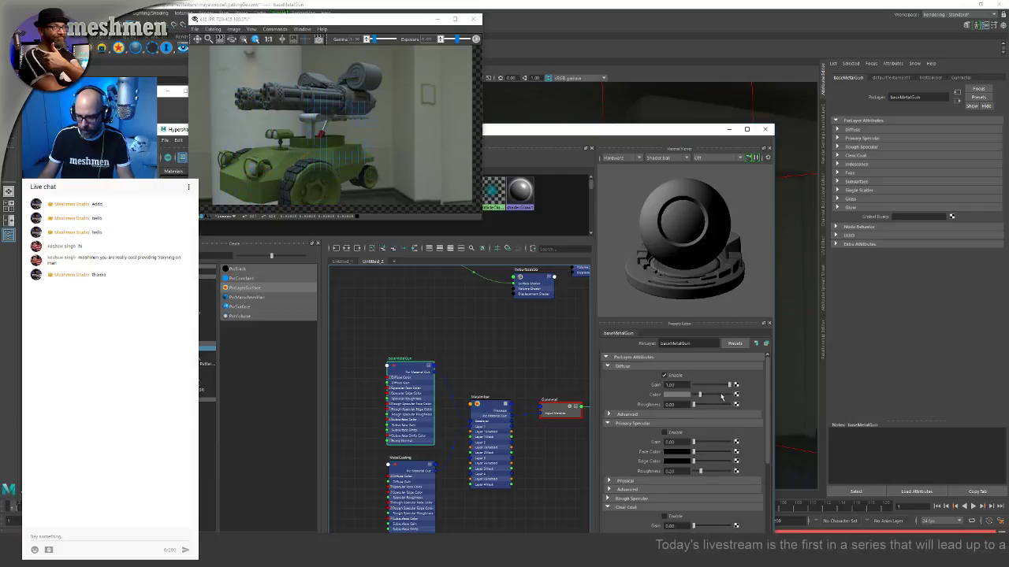
drag(700, 398, 695, 398)
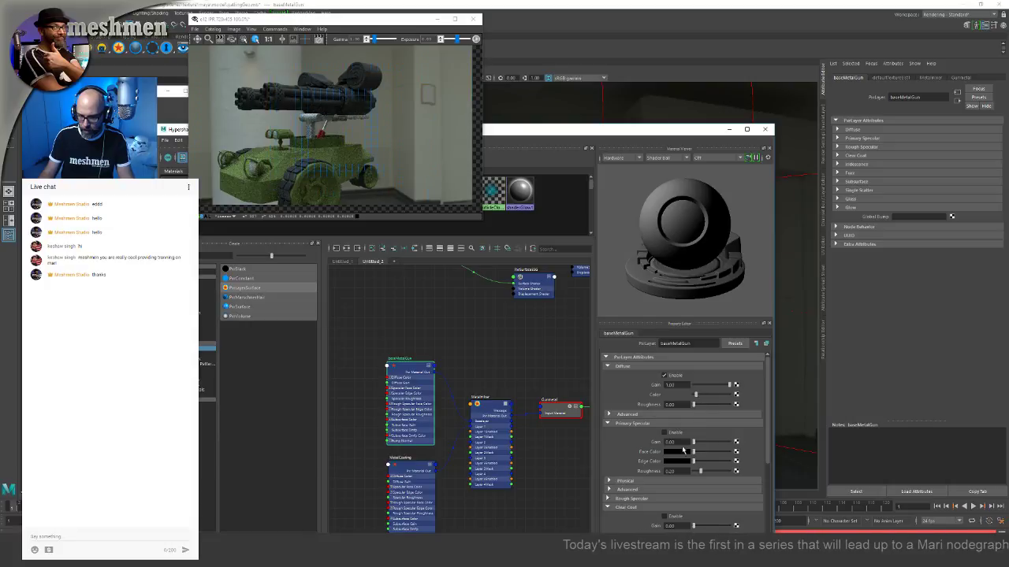
Step: Enable baseMetalGun's primary specular with gain 1.00, a dark grey face colour and a mid-grey edge colour
click(673, 435)
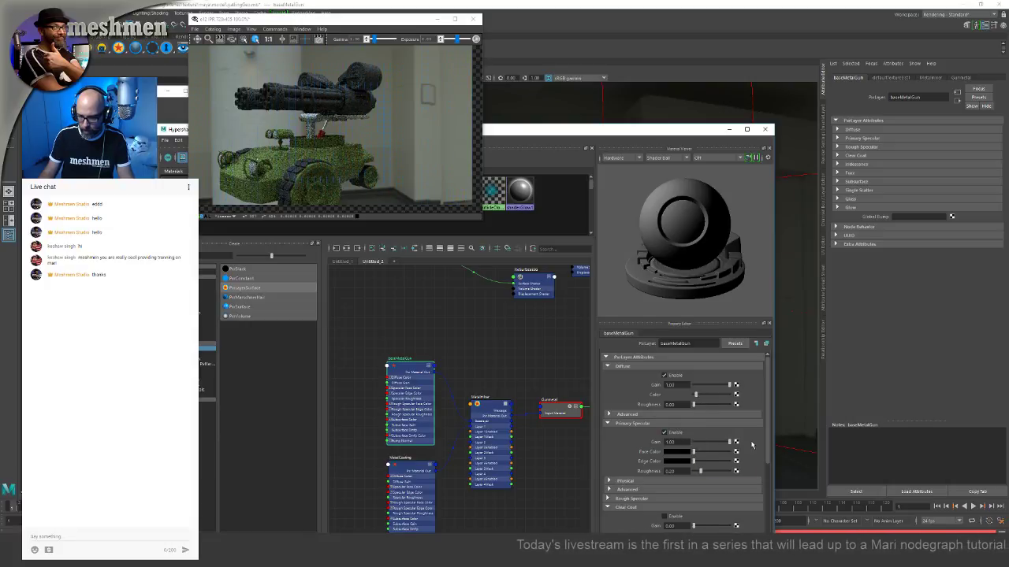
drag(692, 458, 697, 458)
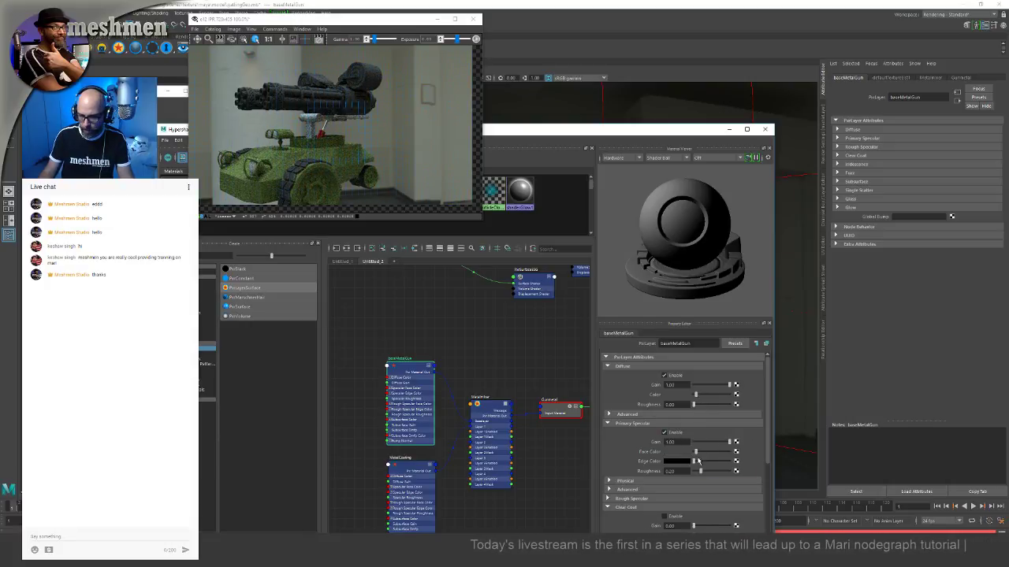
click(703, 461)
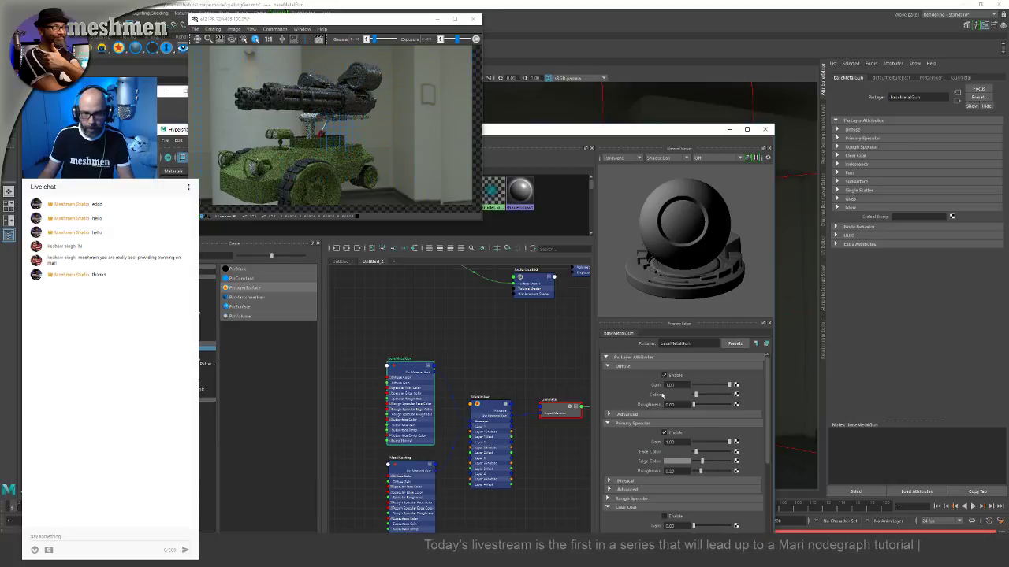
Step: Tint baseMetalGun's primary specular face colour a dark, slightly reddish grey while checking the gun up close in the render
drag(567, 134, 576, 294)
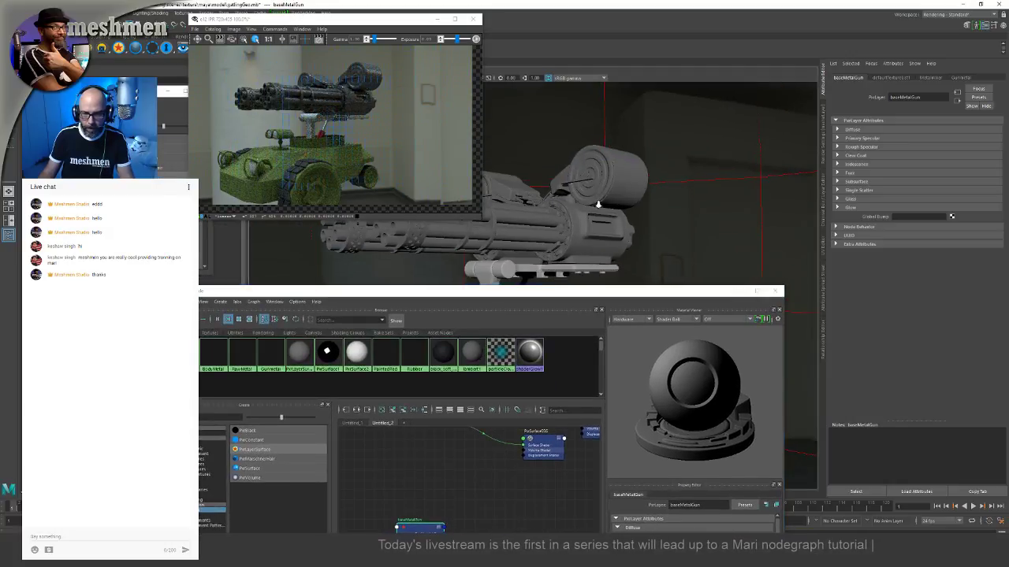
scroll(639, 215, up, 3)
alt+drag(639, 215, 653, 234)
drag(558, 297, 701, 104)
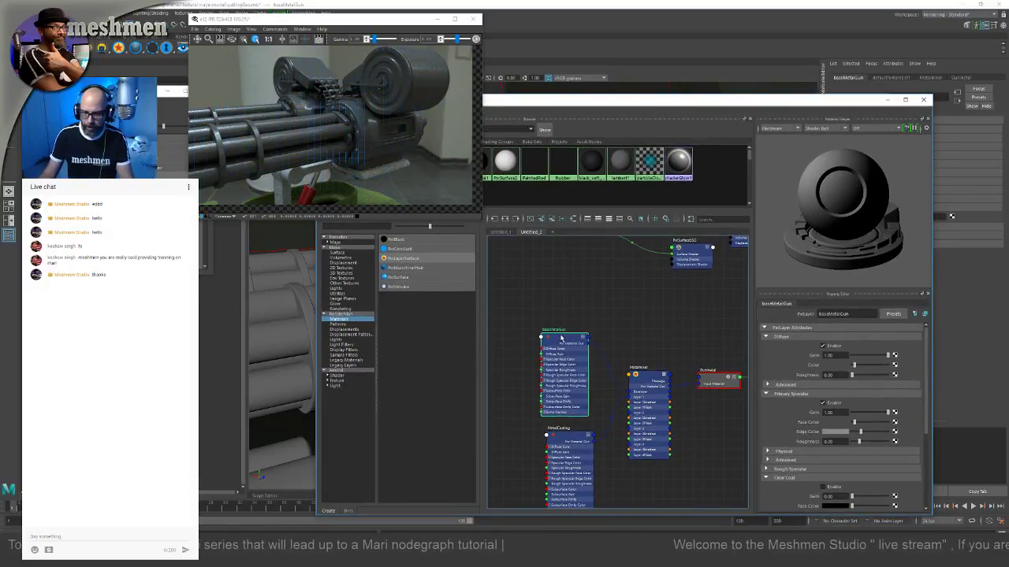
drag(559, 338, 554, 340)
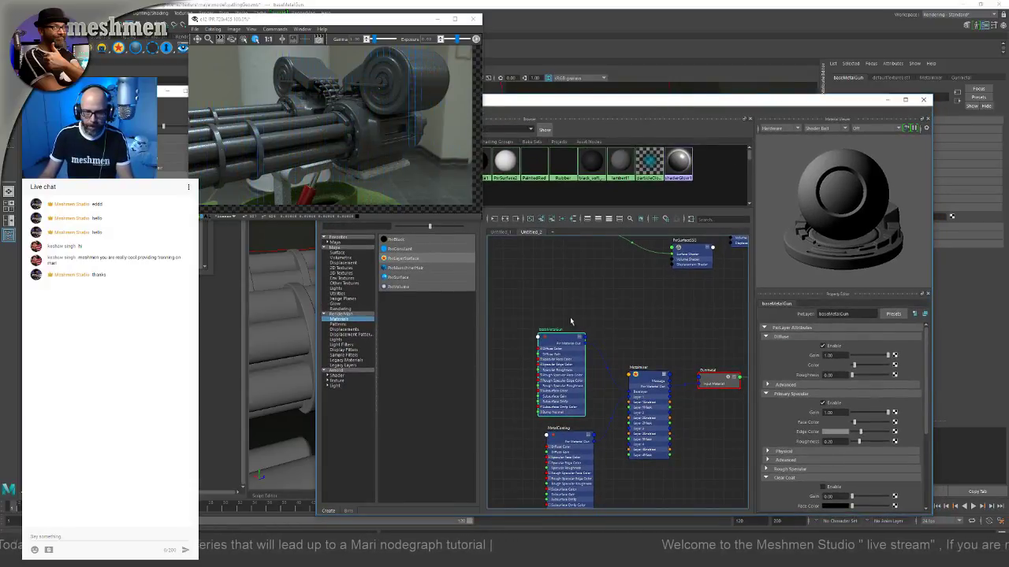
click(833, 426)
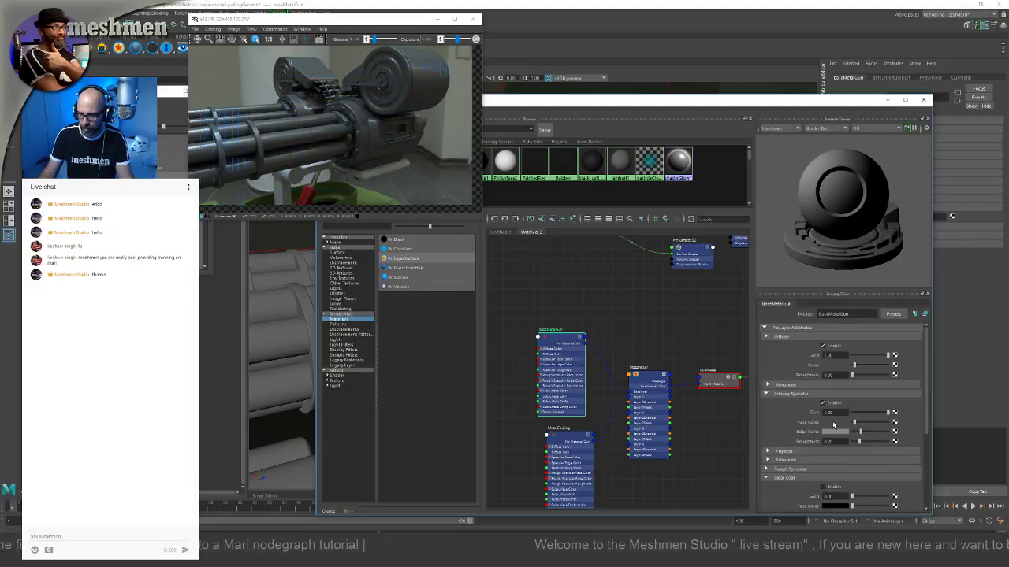
click(833, 426)
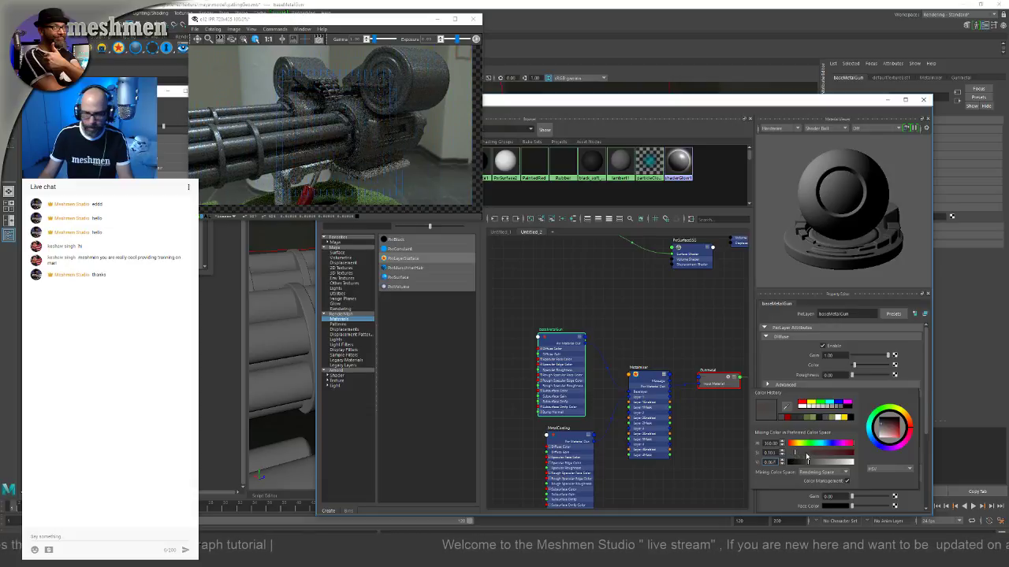
click(806, 456)
drag(806, 457, 807, 456)
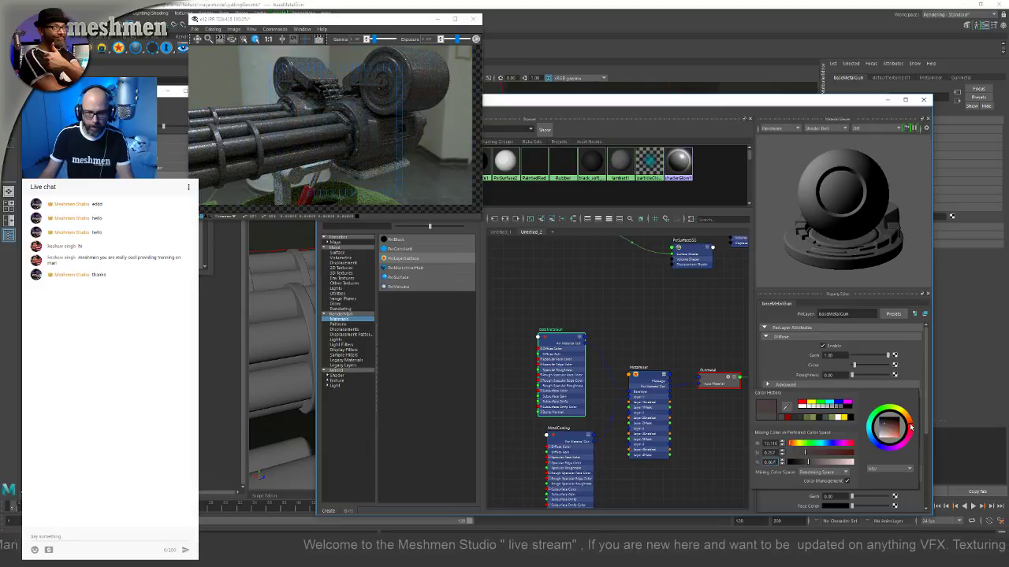
drag(911, 427, 914, 429)
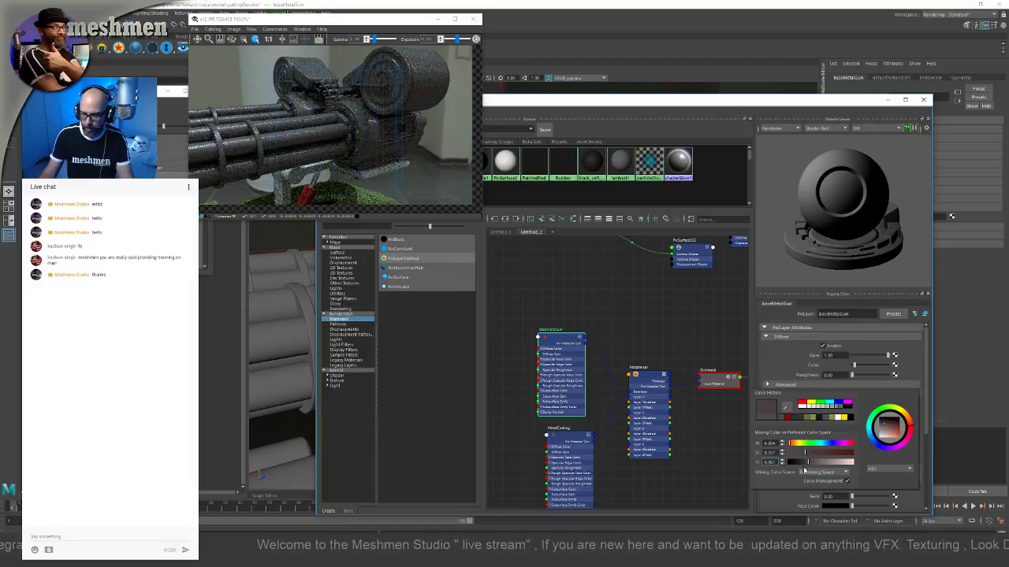
drag(809, 464, 811, 464)
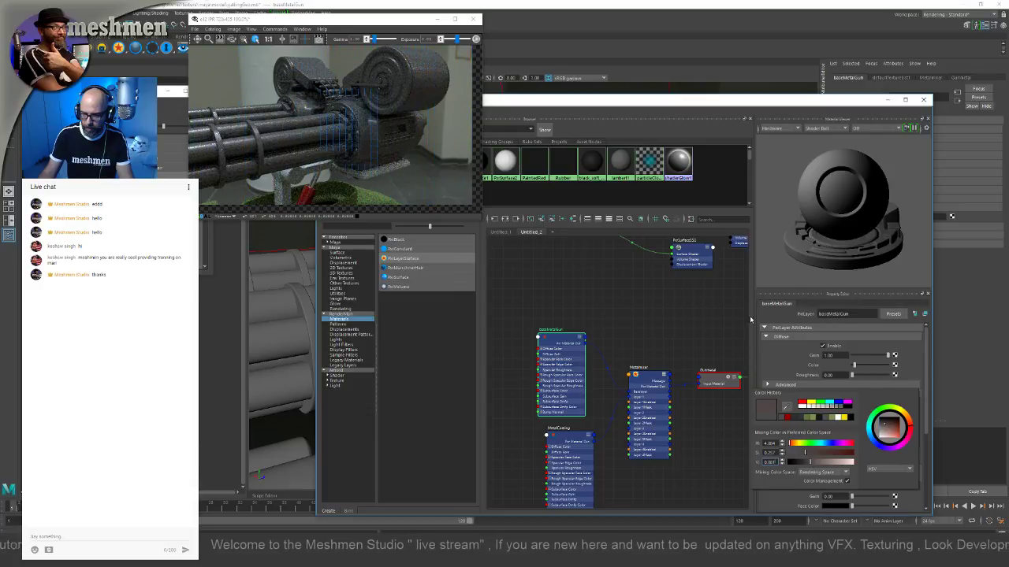
Step: Tint baseMetalGun's primary specular edge colour a muted reddish grey by raising its saturation
click(838, 433)
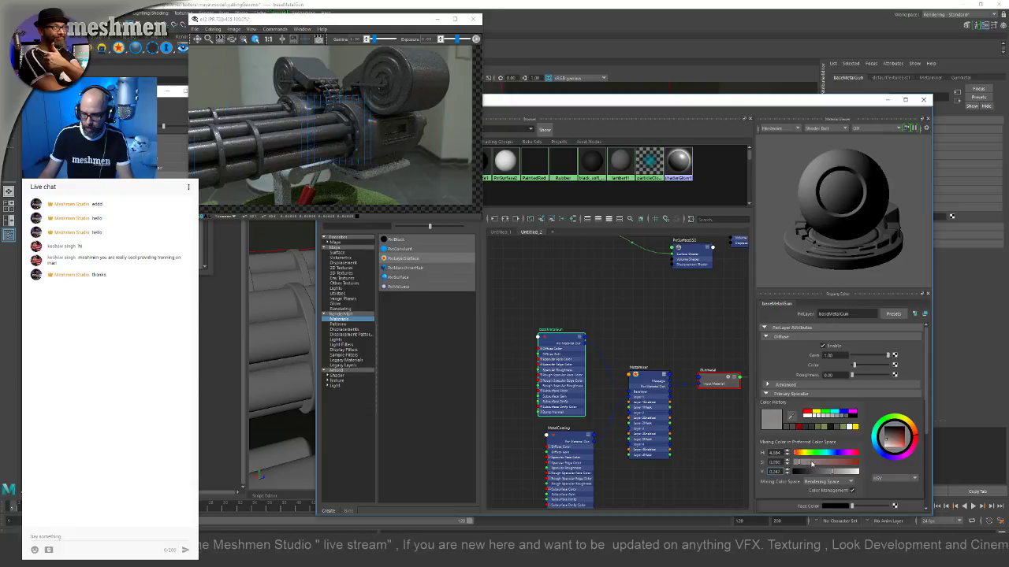
drag(813, 463, 816, 464)
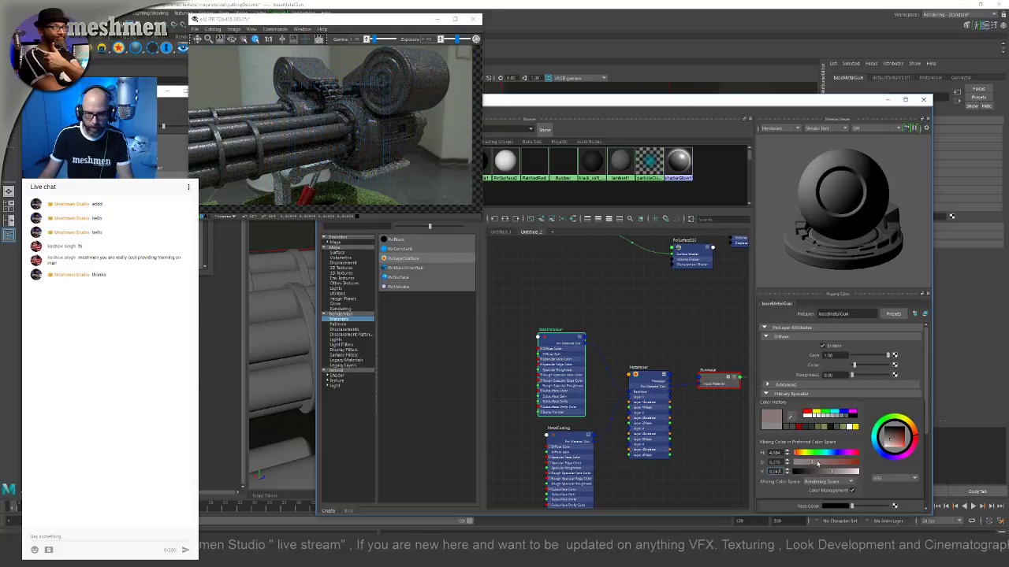
click(700, 332)
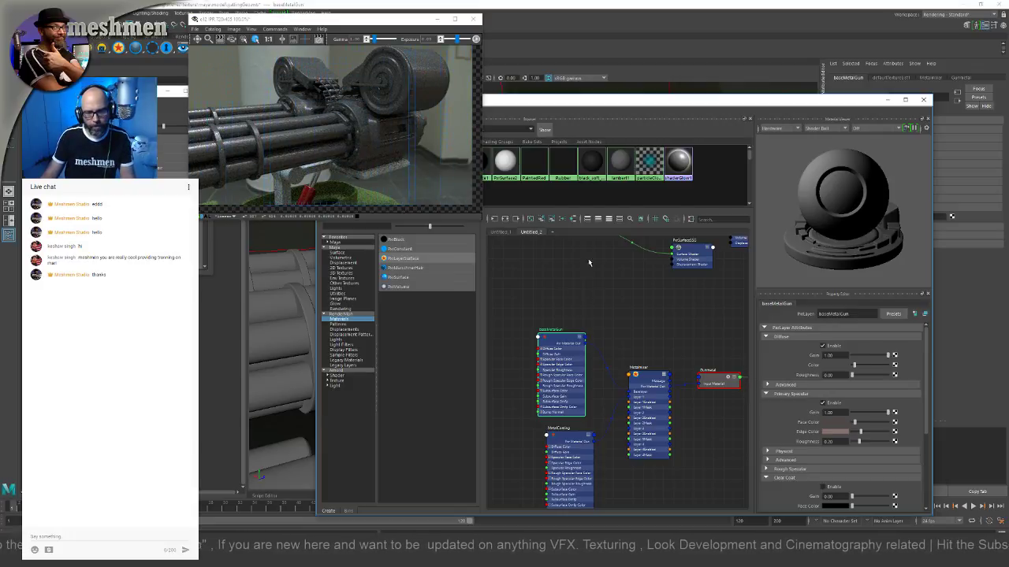
Step: Lower baseMetalGun's primary specular roughness to about 0.11 and lighten its face colour to a reddish grey like the edge colour
drag(589, 101, 602, 252)
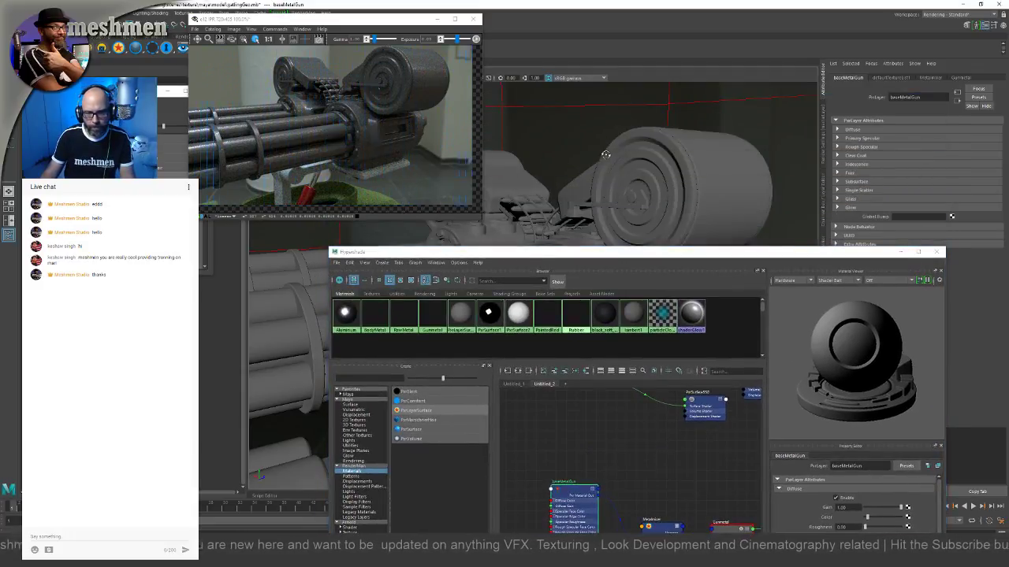
alt+drag(605, 155, 596, 227)
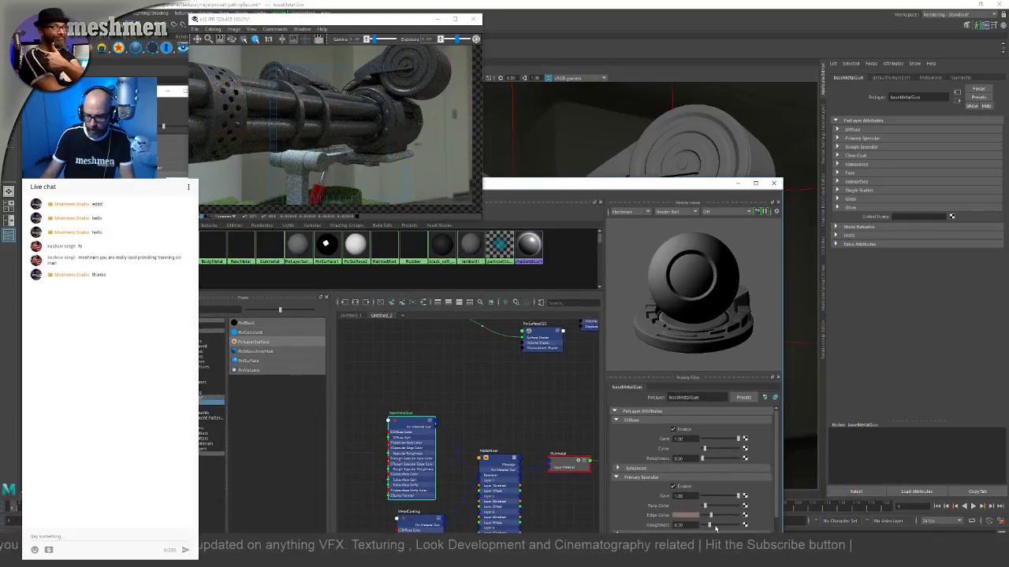
drag(716, 528, 705, 528)
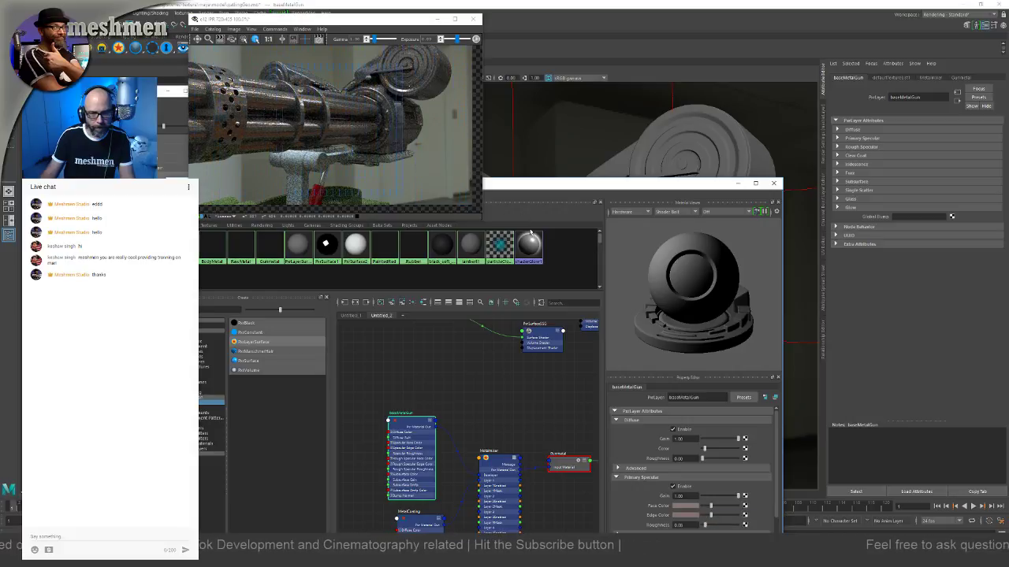
alt+drag(568, 148, 607, 150)
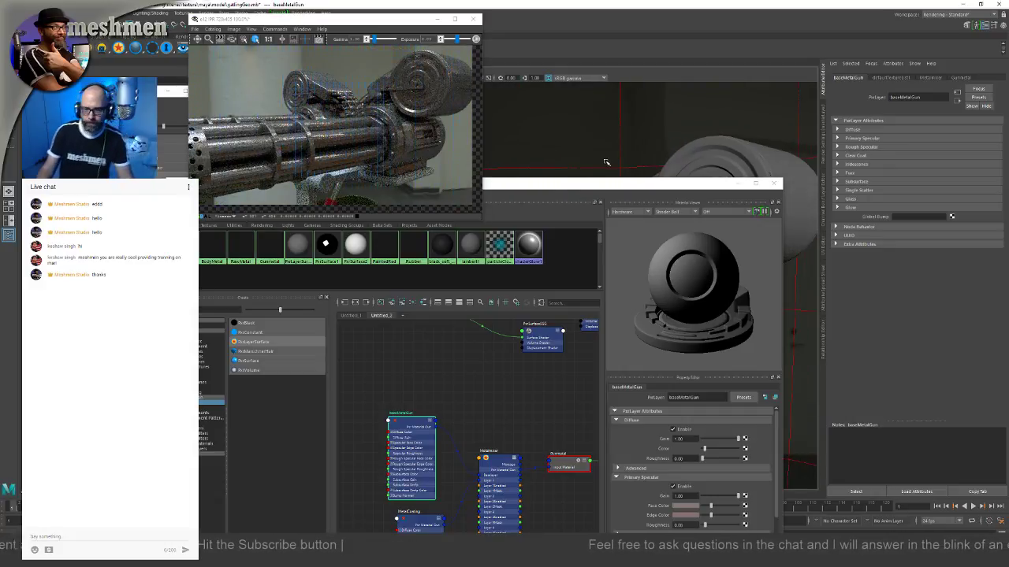
drag(625, 189, 610, 130)
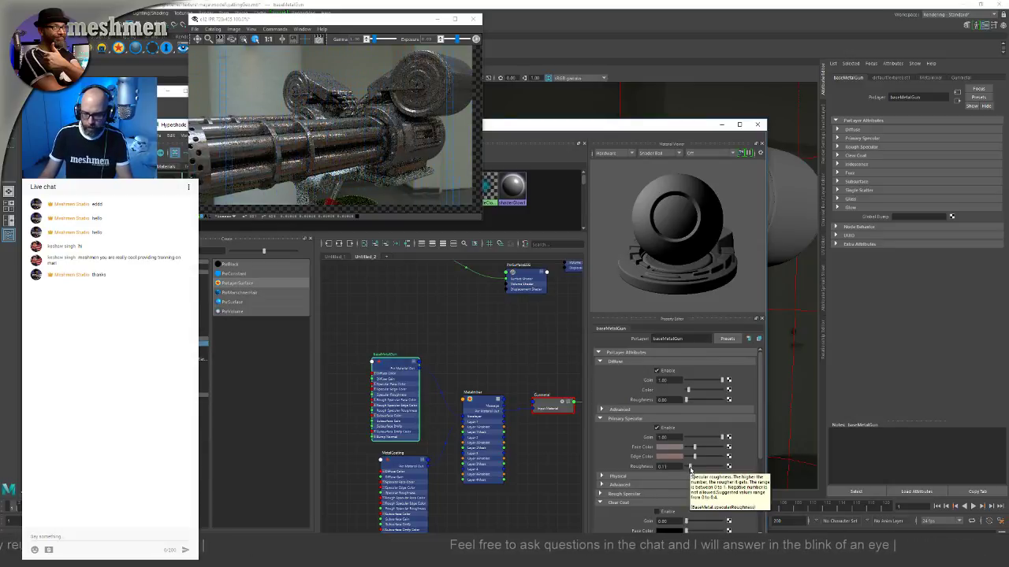
Step: Compare very rough and glossy looks on the gun, and set baseMetalGun's primary specular roughness to 0.15
drag(686, 466, 718, 469)
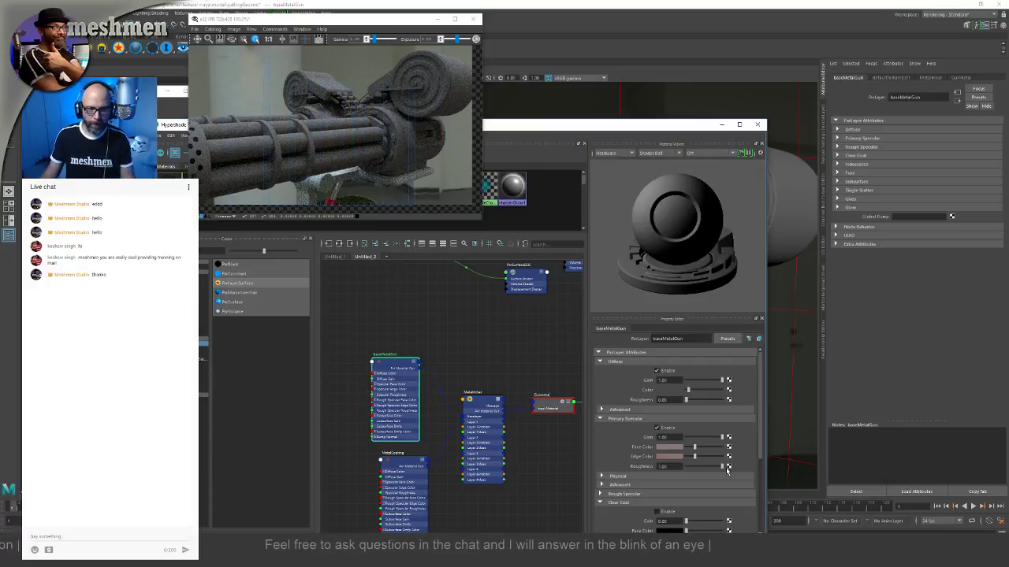
drag(721, 468, 687, 471)
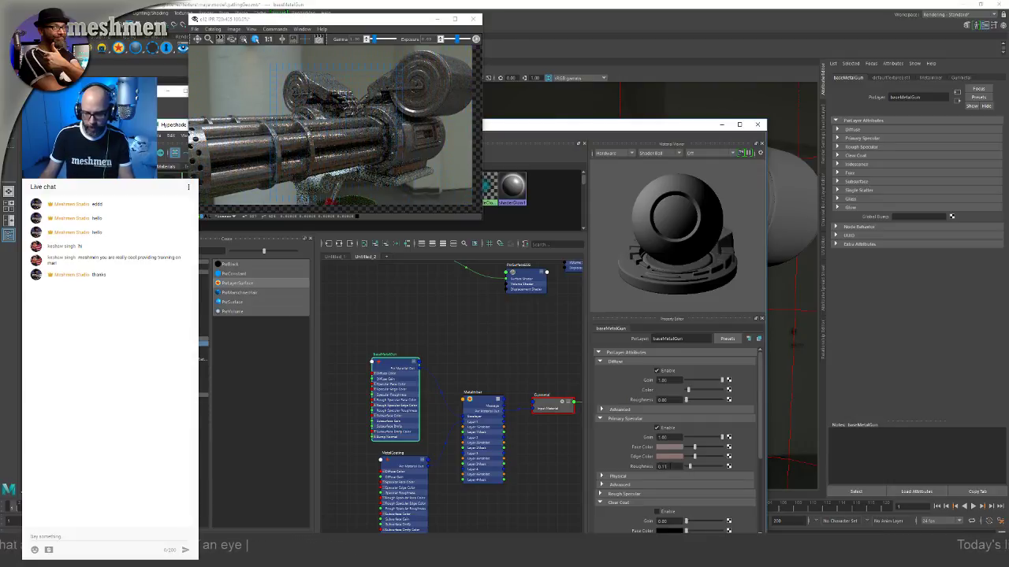
click(664, 465)
text(0.15)
key(Return)
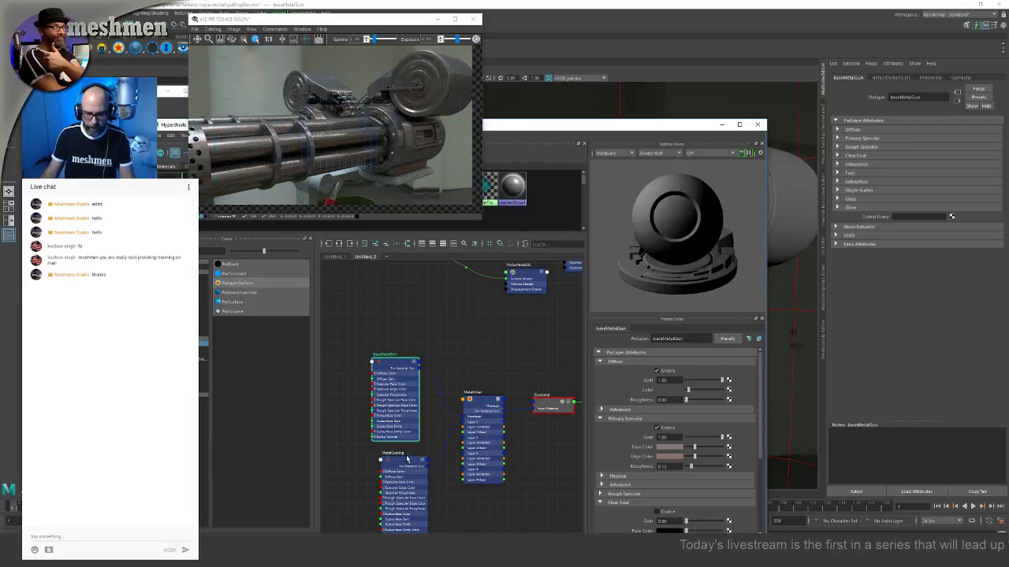
Step: Align the MetalCoating node beneath baseMetalGun in the graph and collapse the baseMetalGun node to its compact display
click(402, 462)
drag(402, 462, 396, 460)
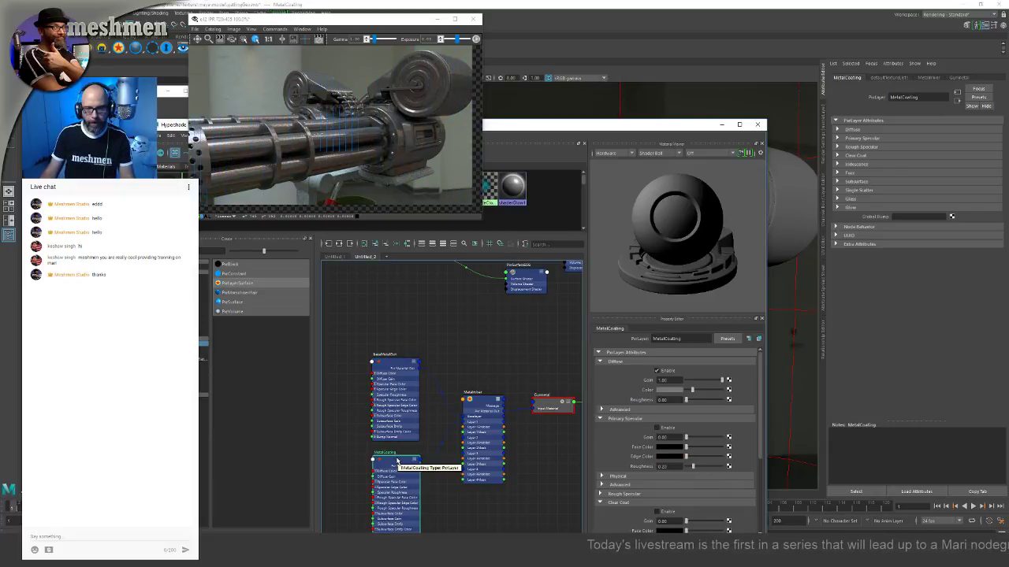
drag(397, 460, 394, 461)
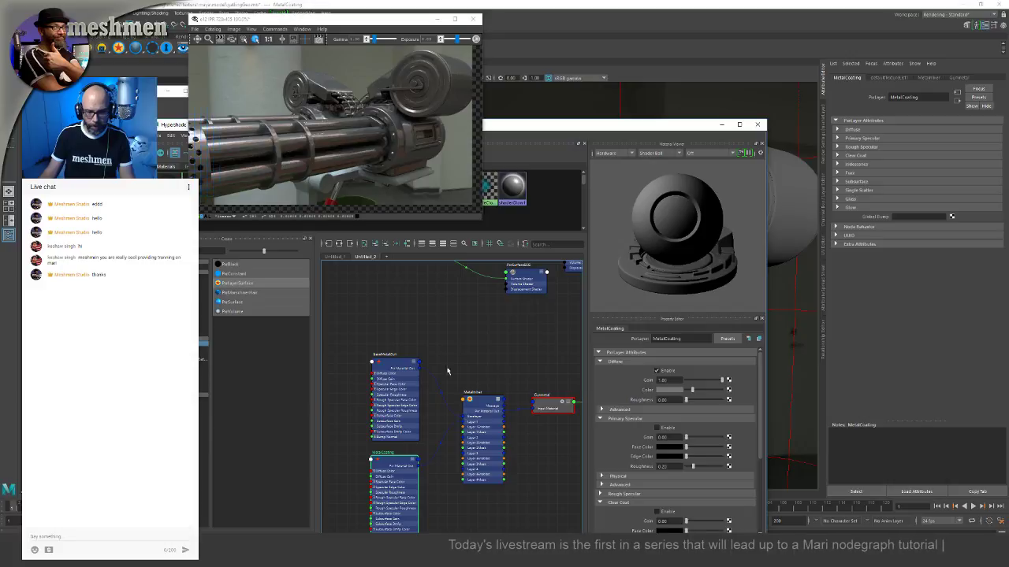
alt+middle_drag(422, 438, 463, 371)
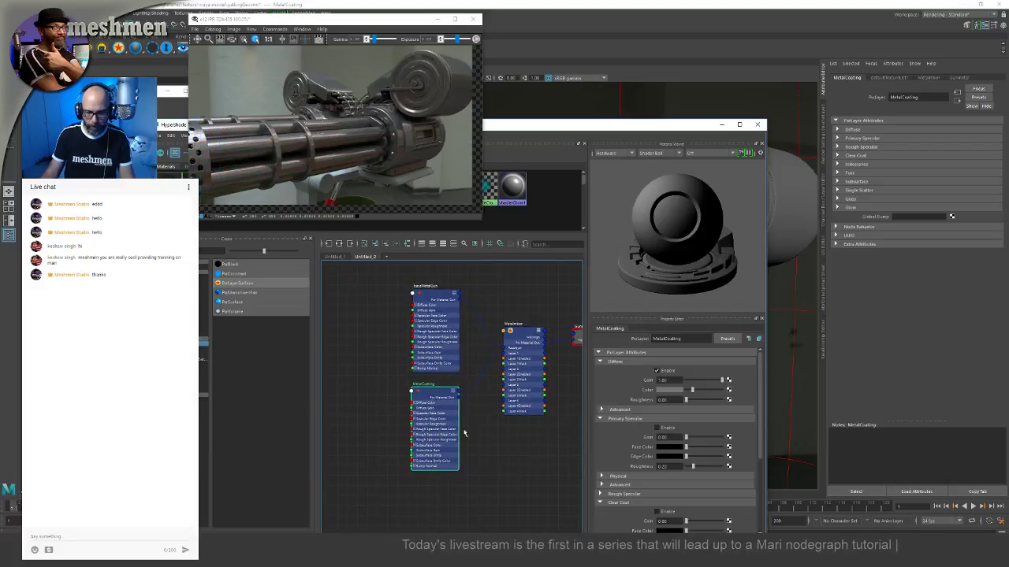
click(437, 402)
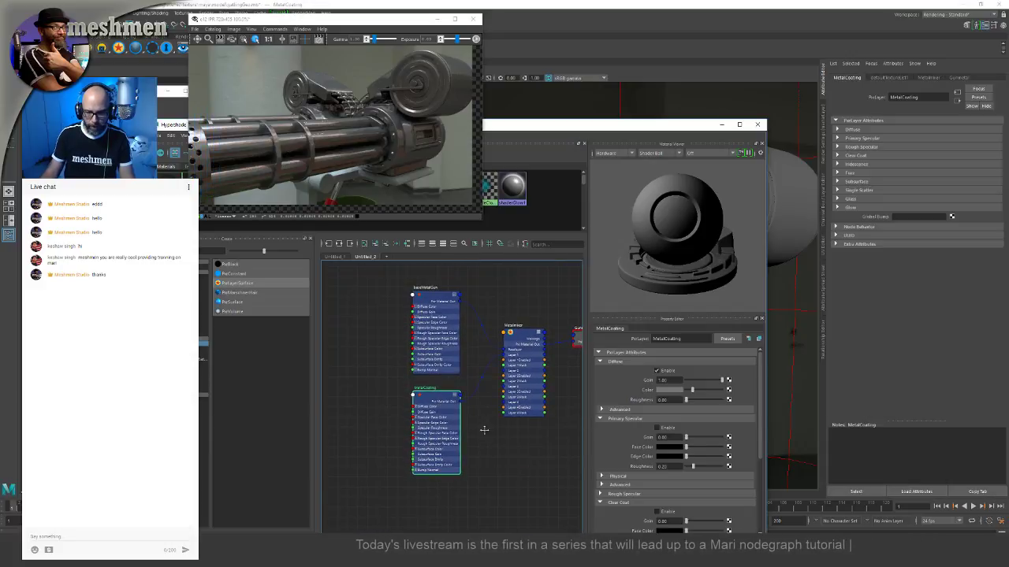
alt+middle_drag(434, 276, 429, 291)
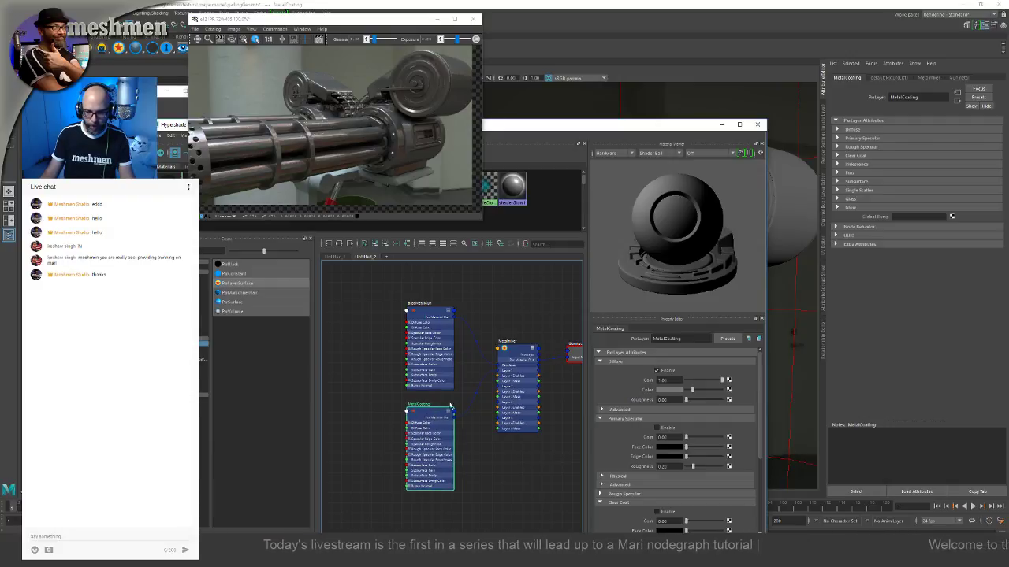
click(425, 312)
key(1)
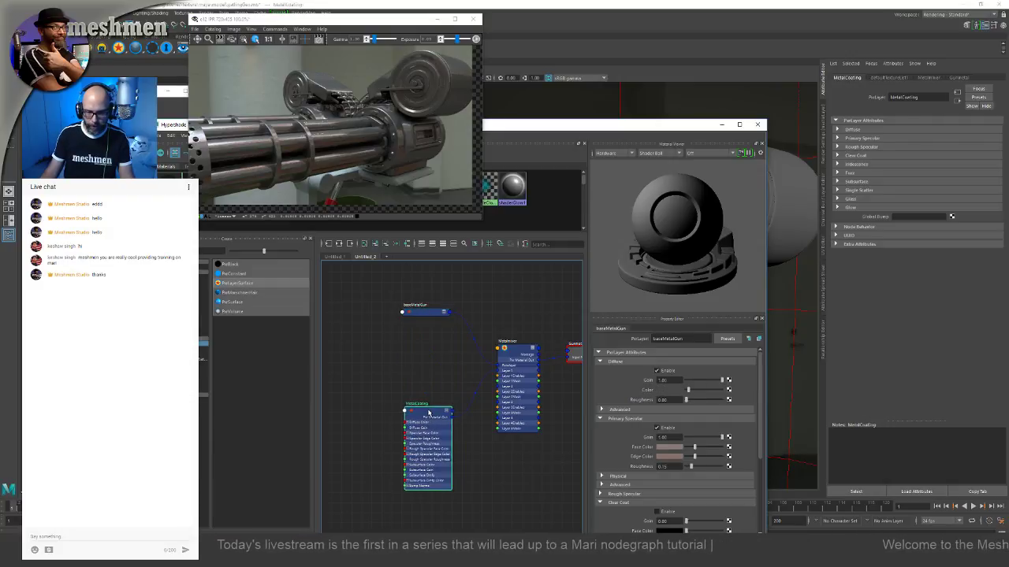
Step: Enable Layer 1 in the Gunmetal layer mixer and darken the MetalCoating layer's diffuse colour to near black
click(520, 354)
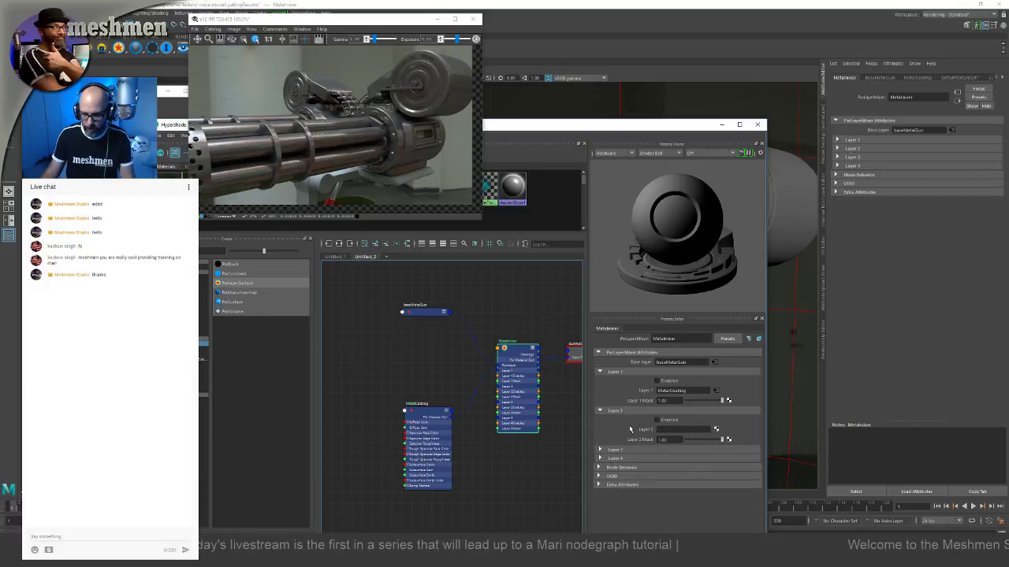
click(656, 382)
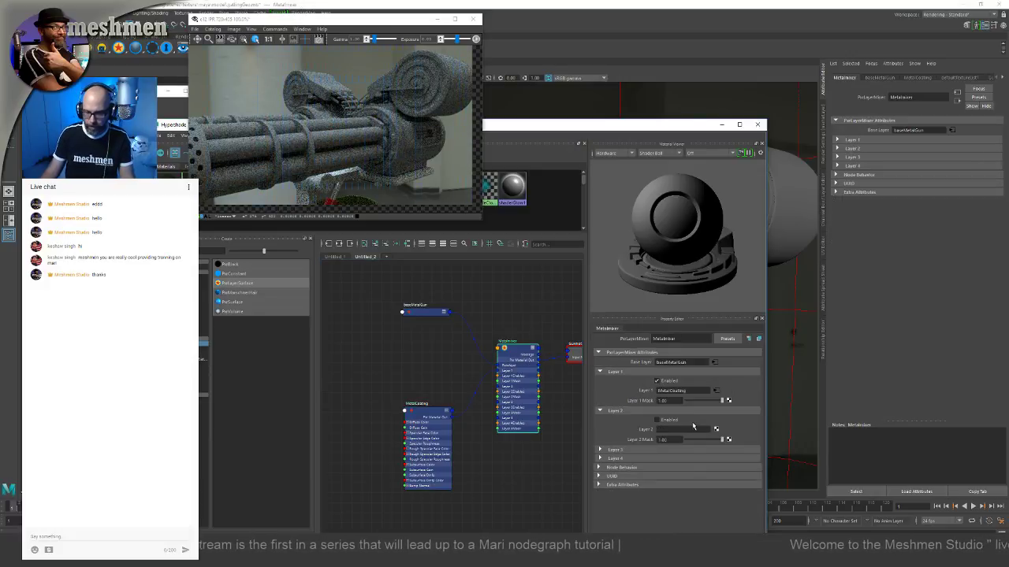
click(426, 412)
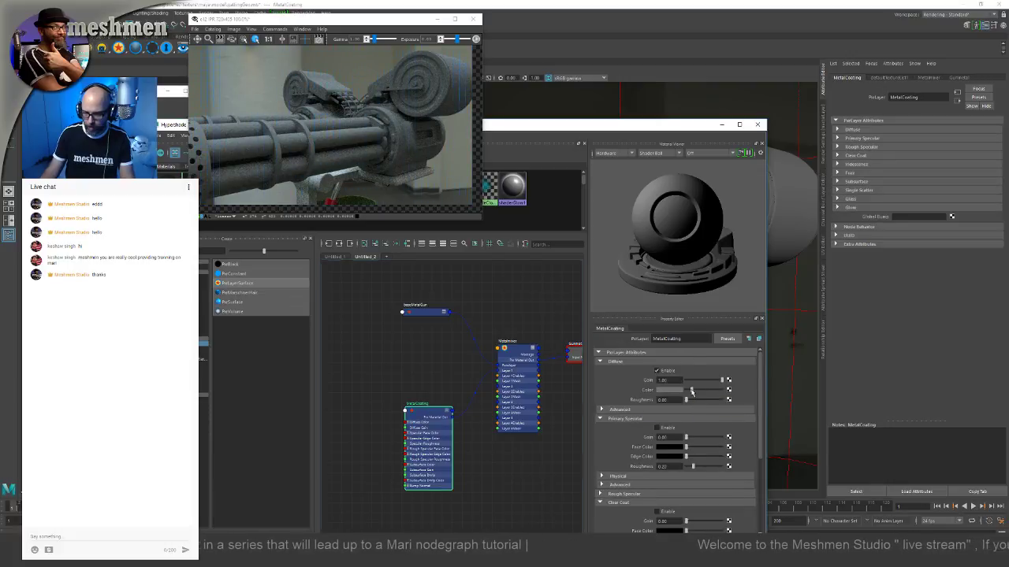
drag(692, 391, 689, 392)
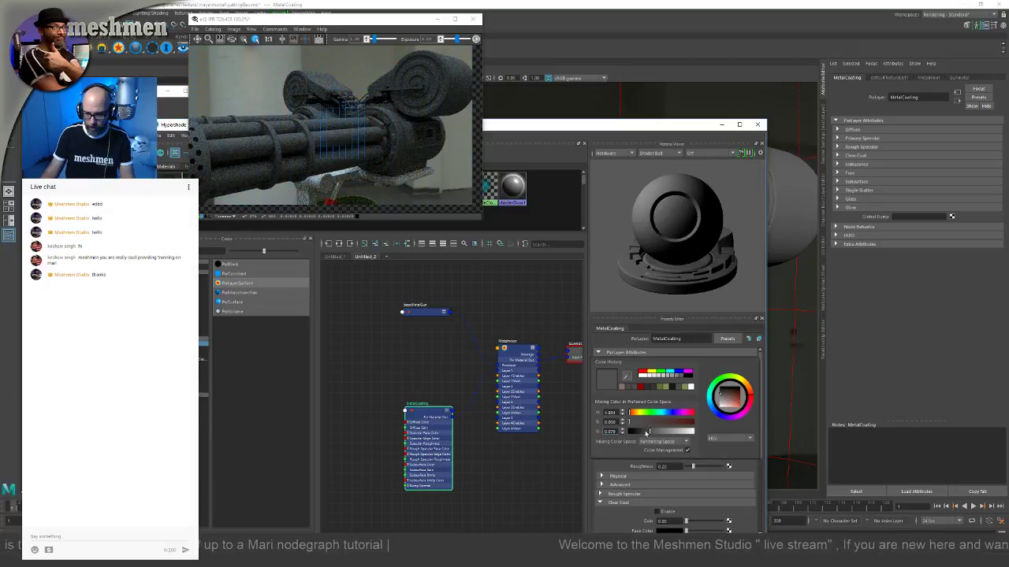
drag(646, 433, 642, 432)
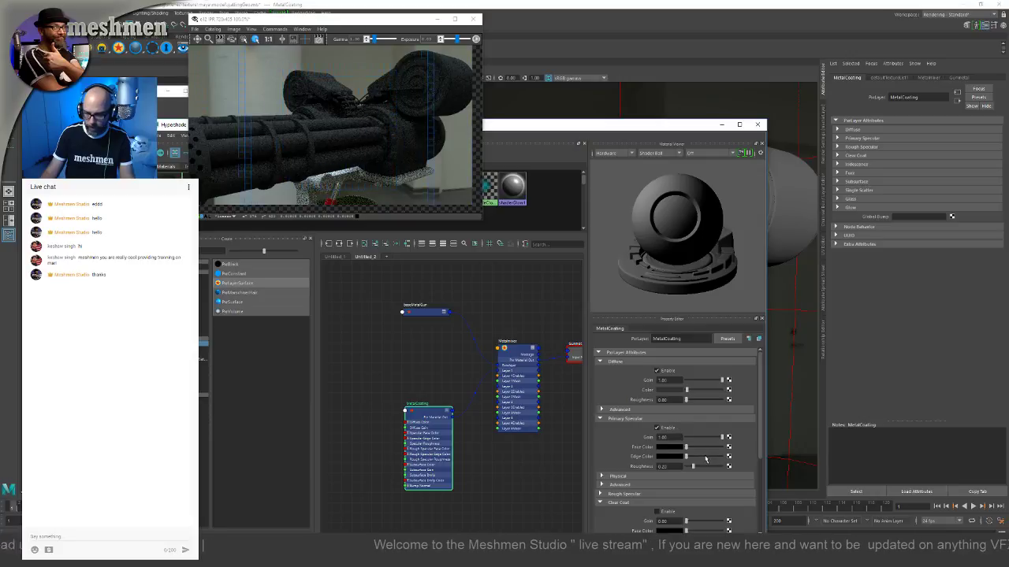
Step: Give MetalCoating's primary specular a dark grey face colour, a near-white edge colour and a roughness of 0.25
drag(688, 449, 696, 451)
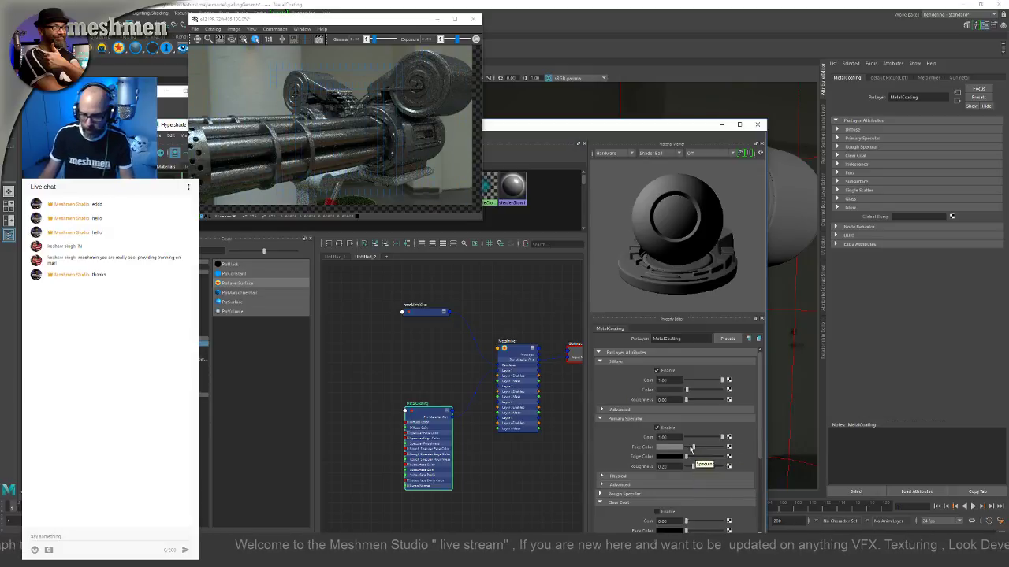
drag(693, 450, 717, 458)
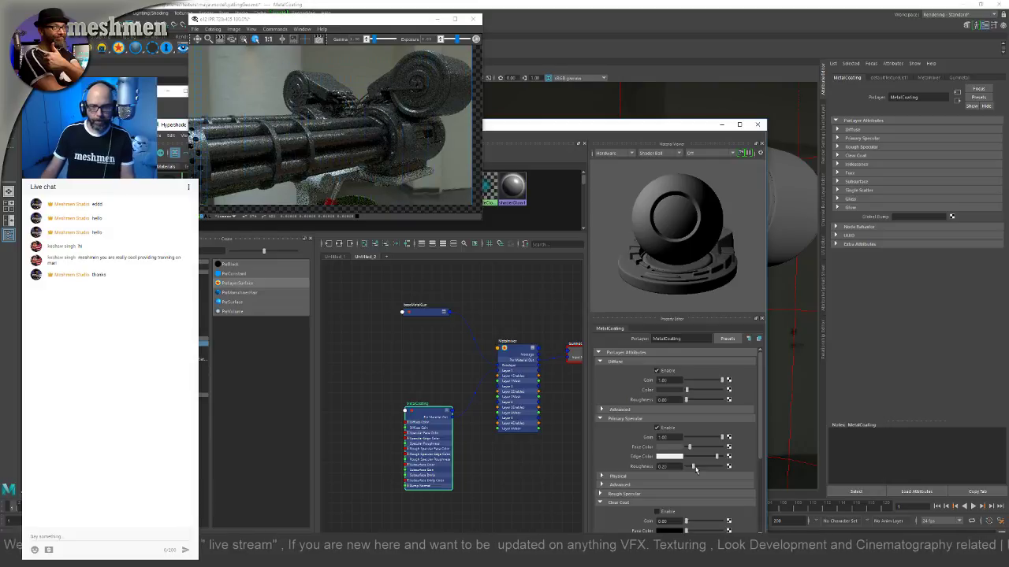
double_click(662, 466)
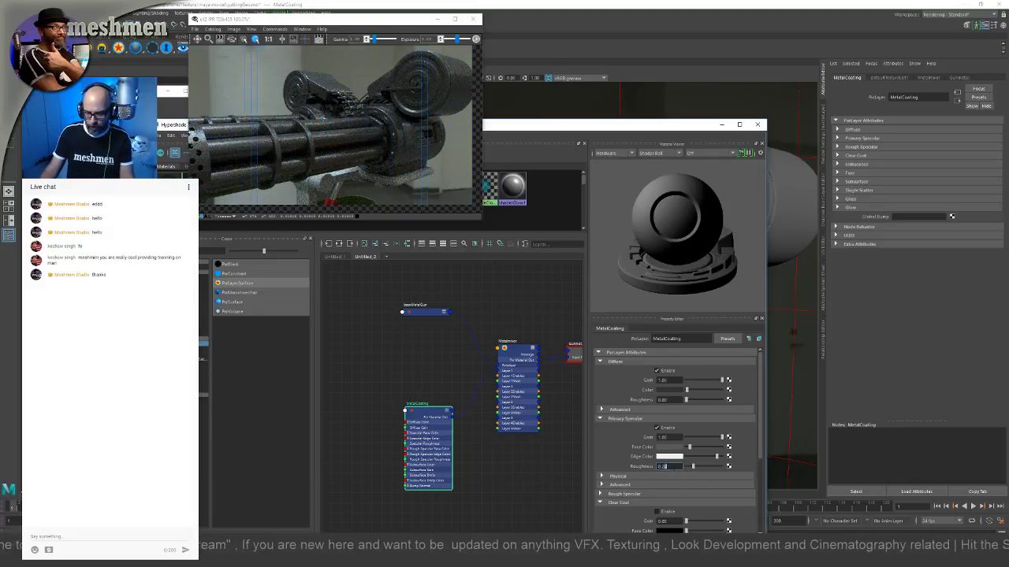
key(Return)
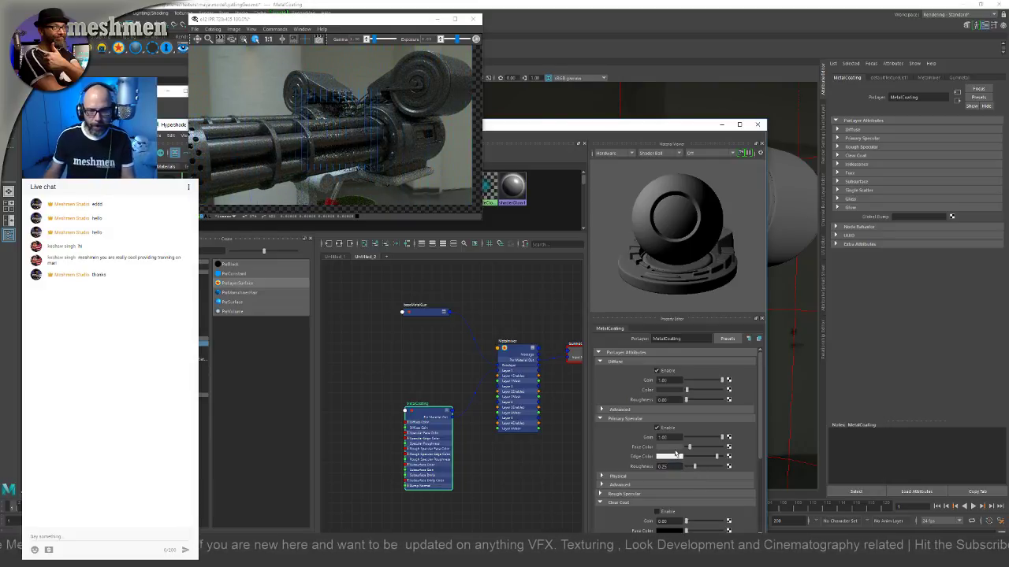
Step: Collapse the layer mixer node to its compact display and compare the gun with the Layer 1 mask at 0 and 1
alt+drag(567, 107, 537, 99)
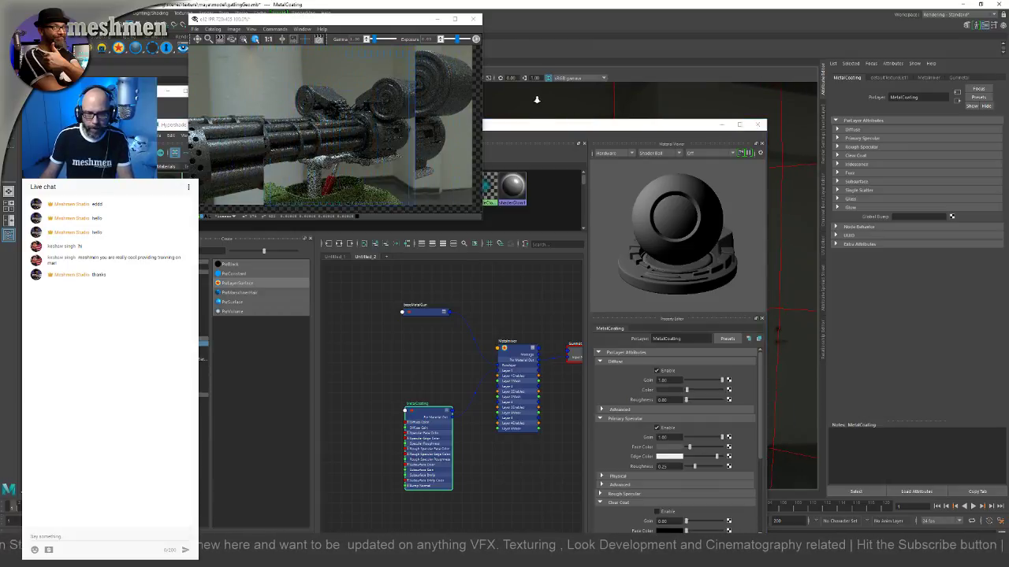
click(520, 359)
key(1)
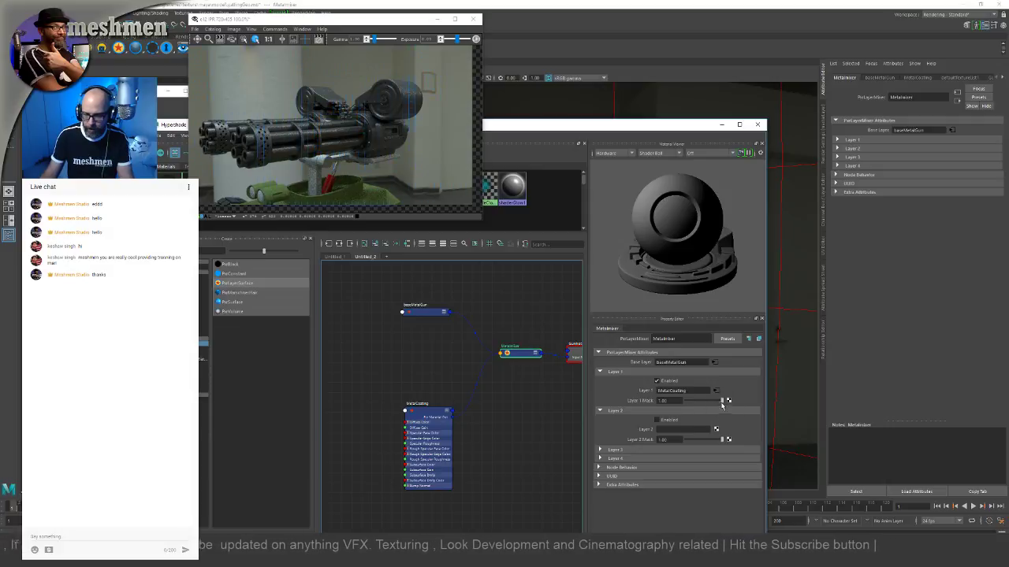
drag(722, 402, 683, 405)
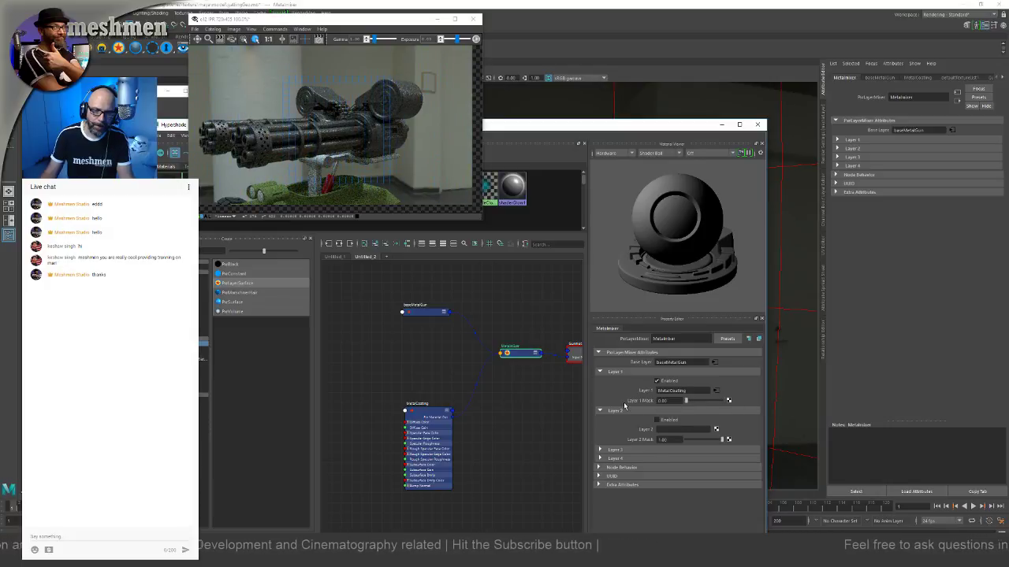
drag(668, 406, 794, 405)
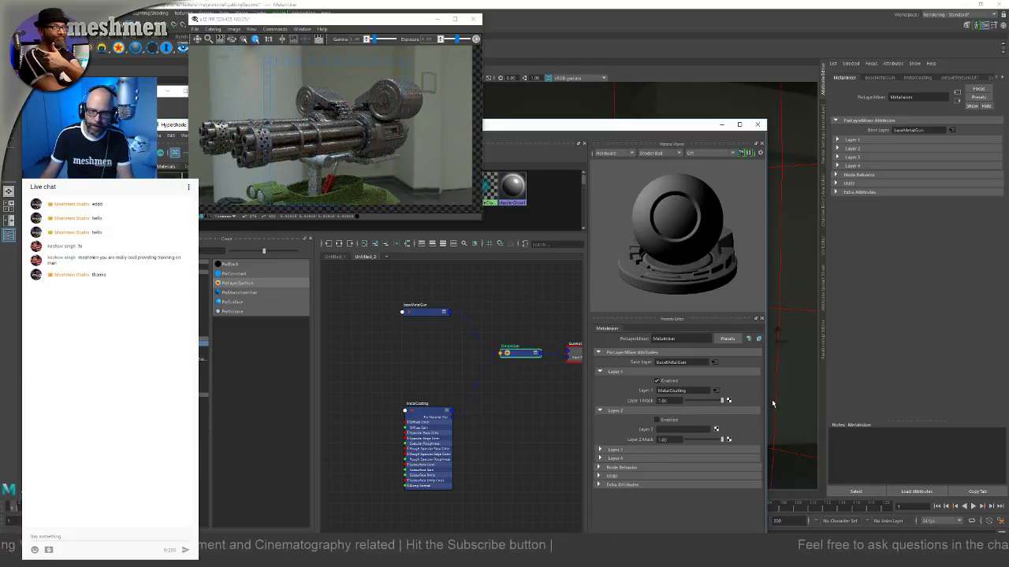
click(426, 312)
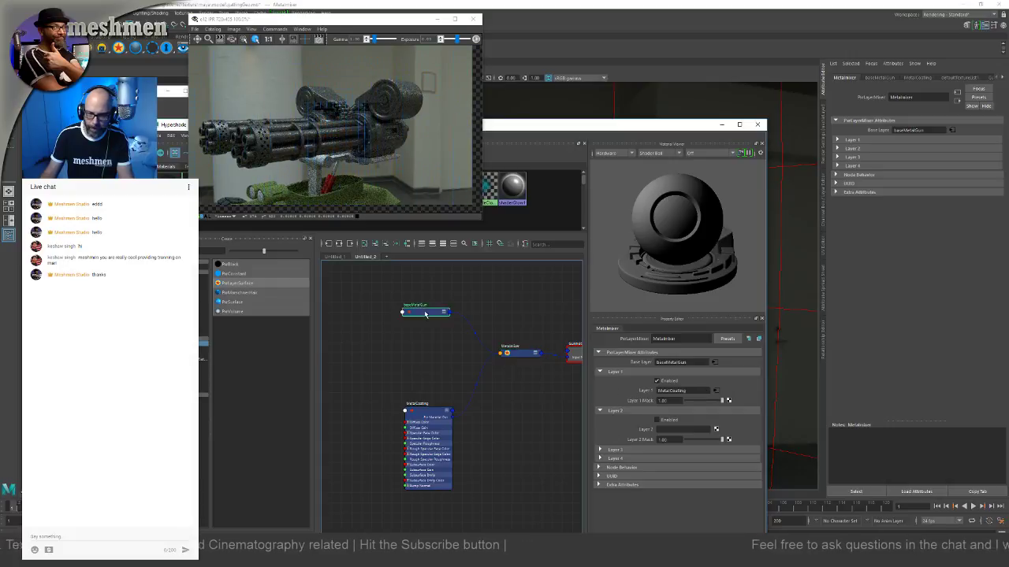
click(521, 354)
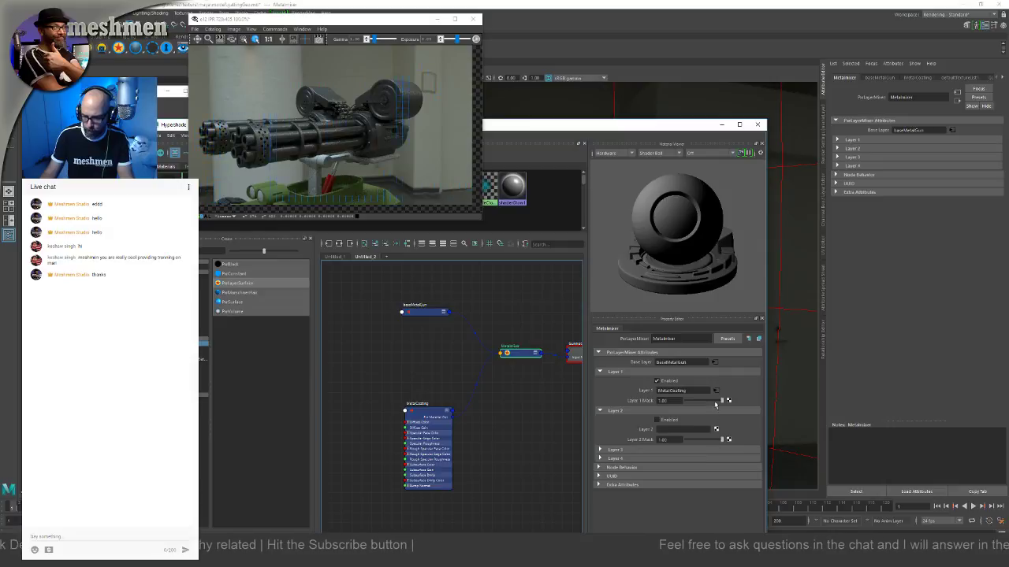
Step: Set the mixer's Layer 1 mask to 0 and darken baseMetalGun's primary specular face colour to a dark reddish grey
drag(719, 402, 661, 408)
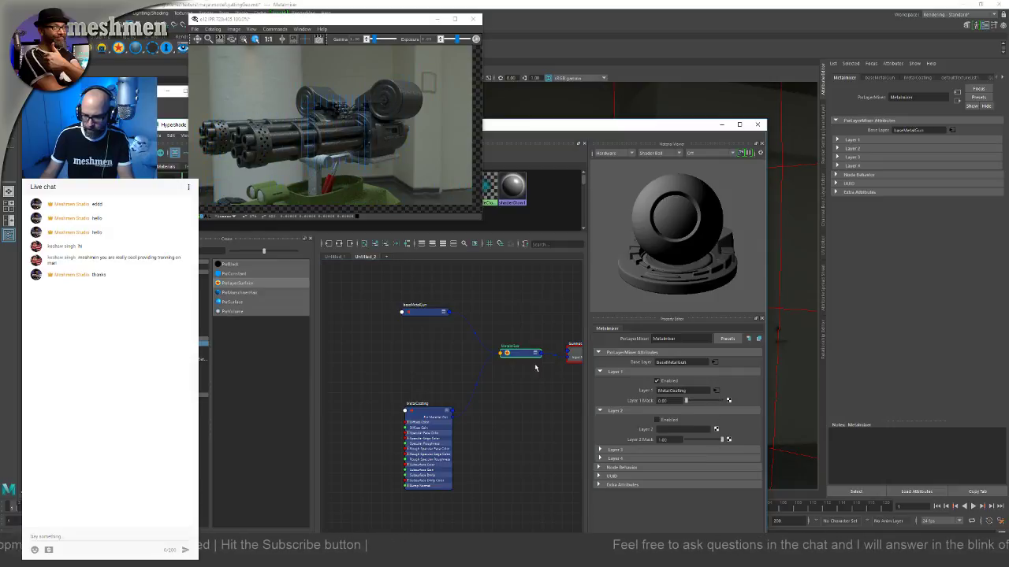
click(425, 312)
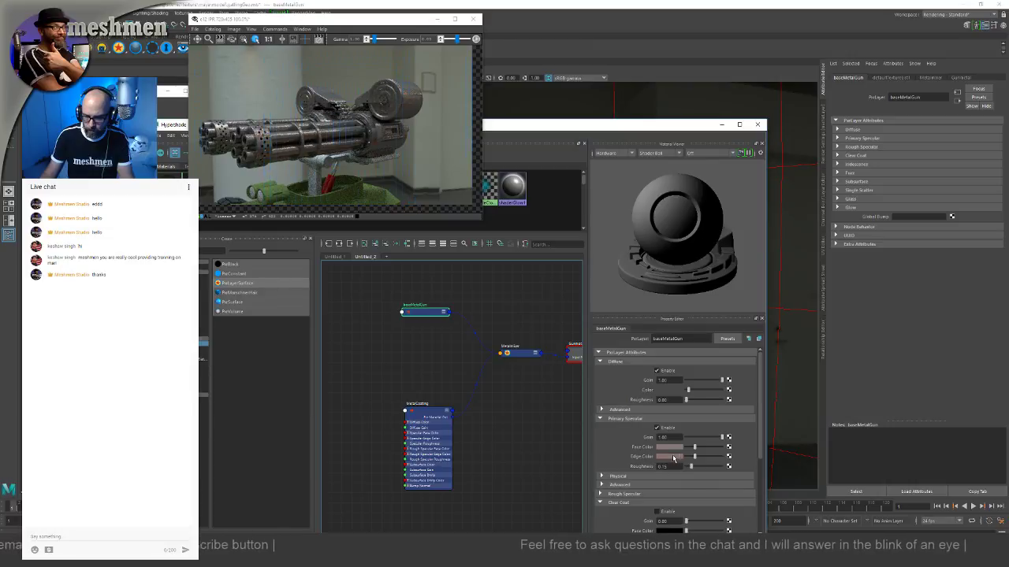
drag(694, 452, 689, 449)
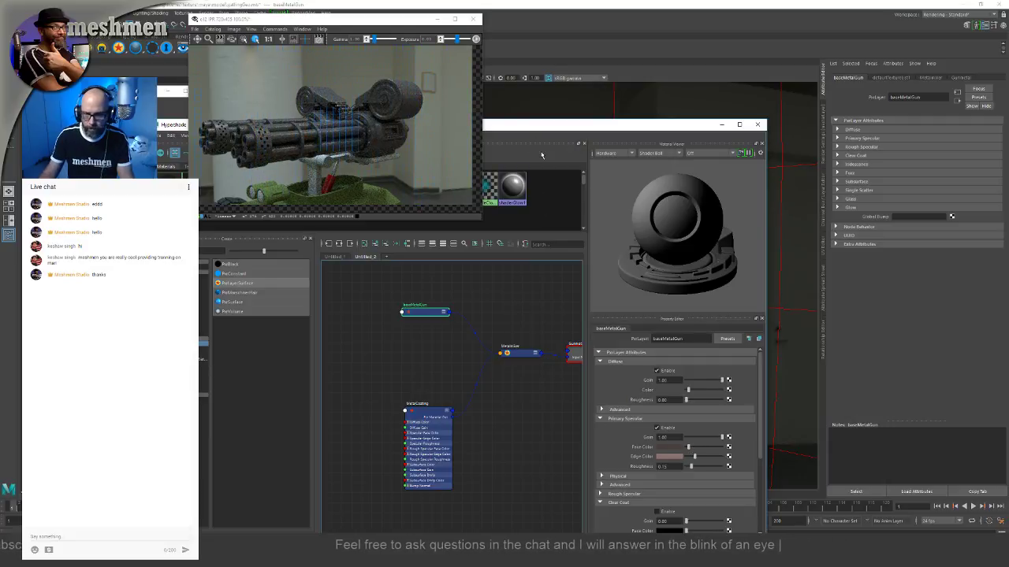
Step: Examine the base metal on the gun's barrels and drums up close in the live render from several angles
drag(578, 126, 605, 282)
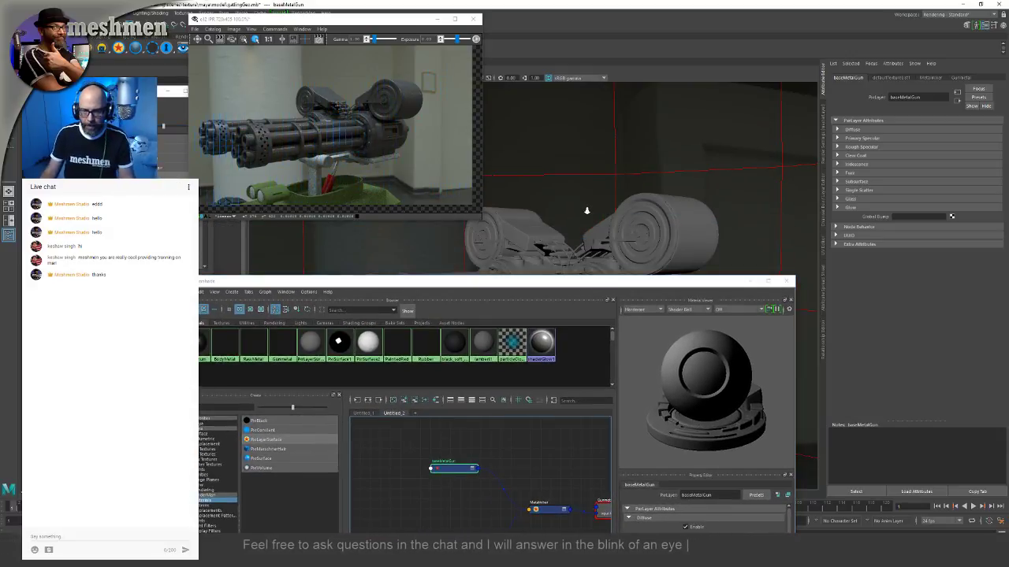
alt+drag(586, 210, 603, 202)
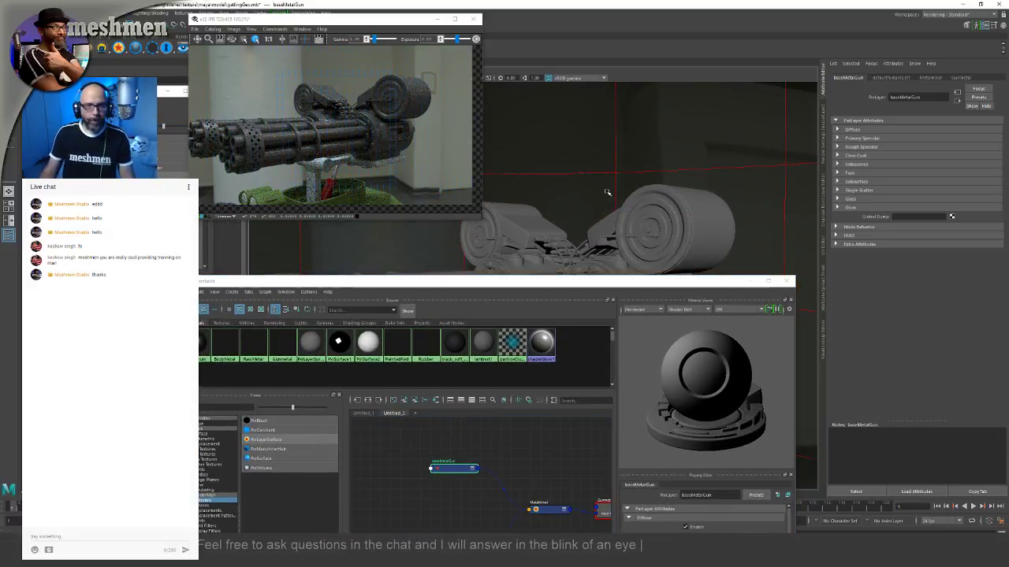
scroll(603, 192, up, 3)
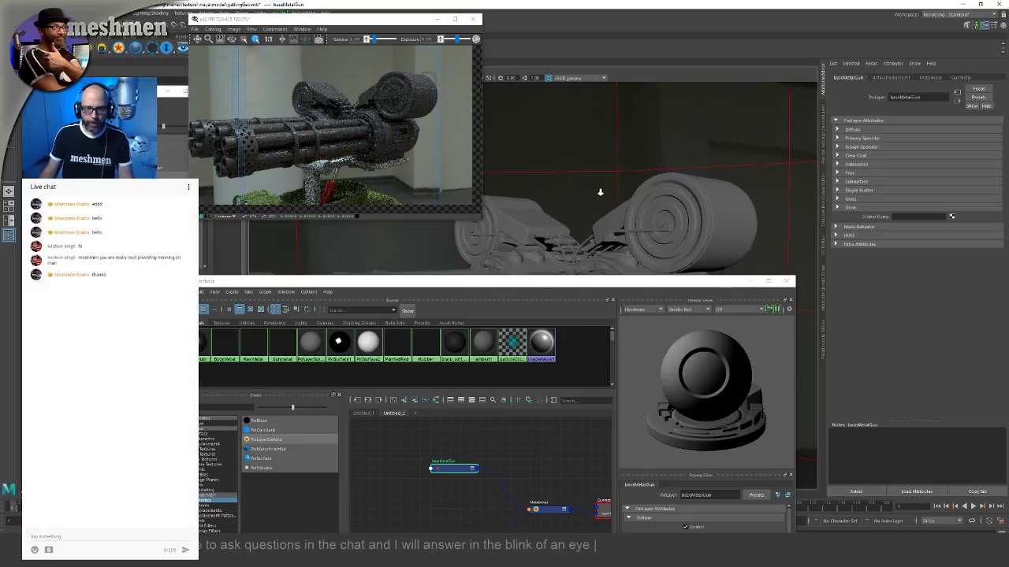
scroll(600, 191, up, 2)
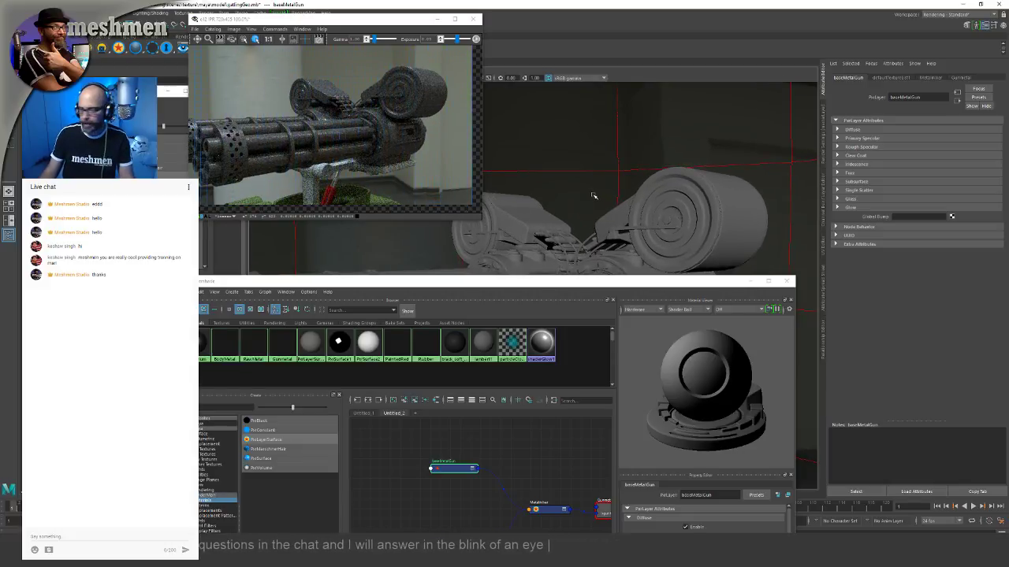
scroll(584, 199, up, 1)
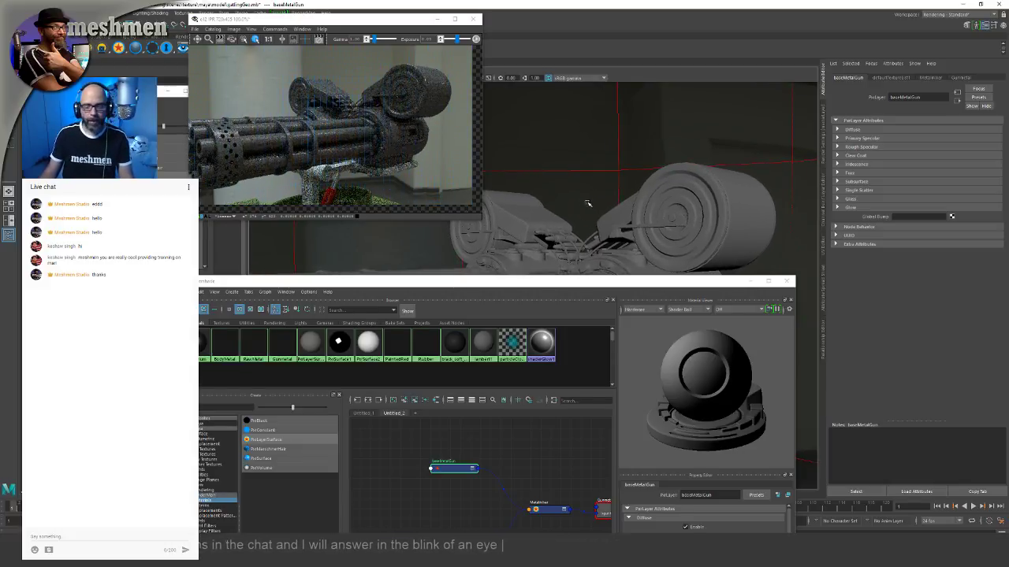
scroll(579, 199, down, 1)
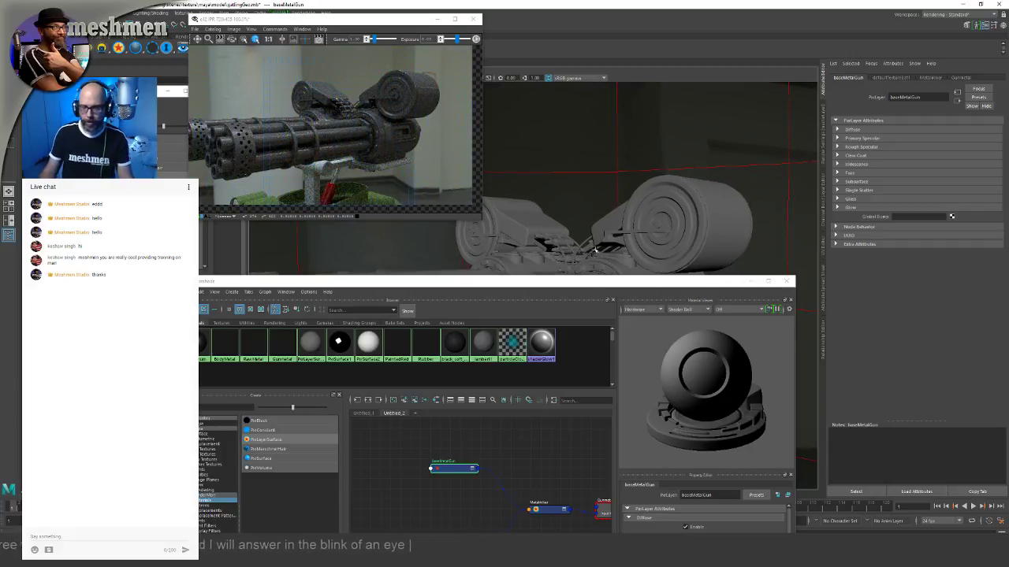
drag(593, 286, 597, 239)
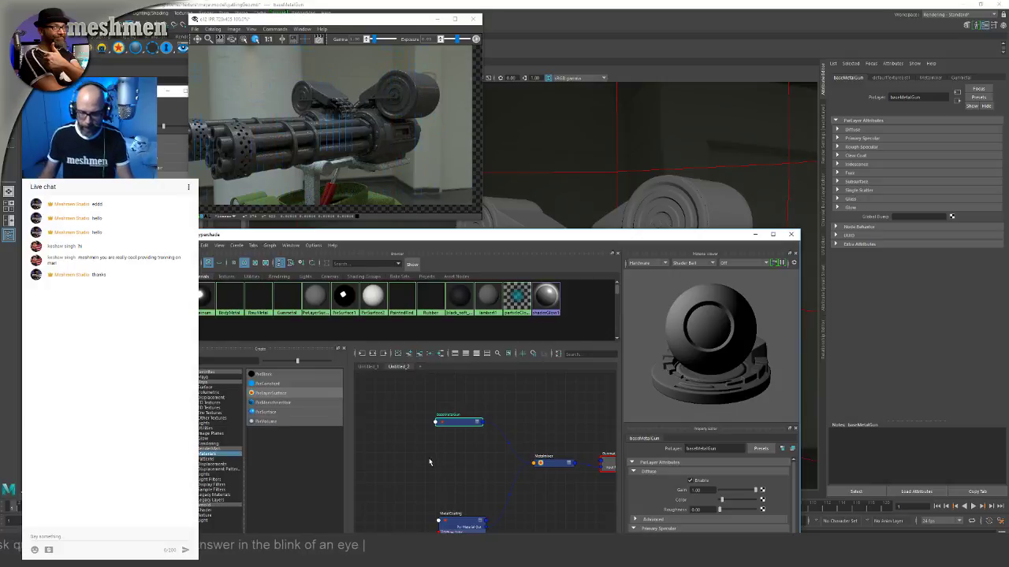
drag(462, 425, 455, 422)
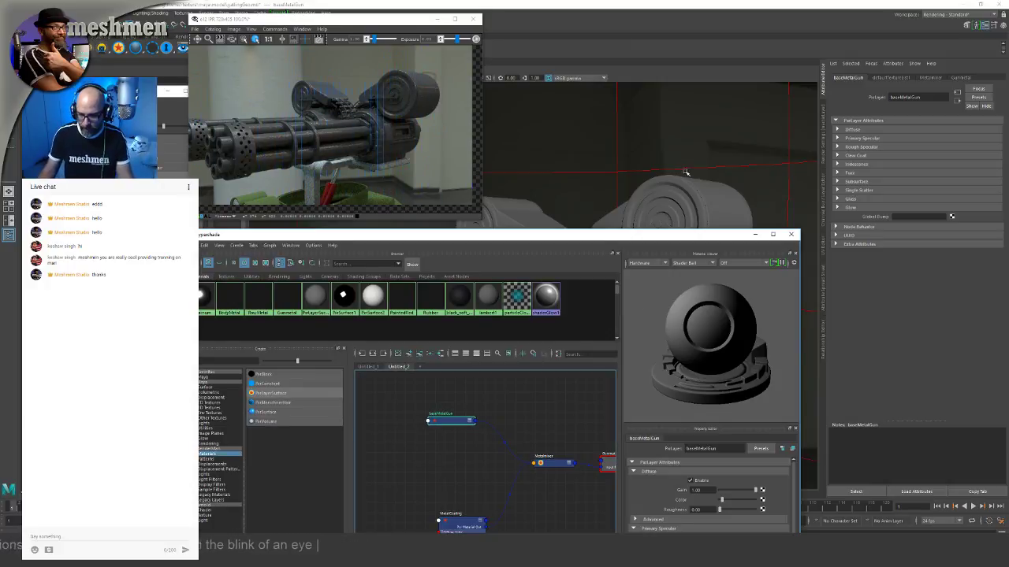
alt+drag(612, 165, 647, 181)
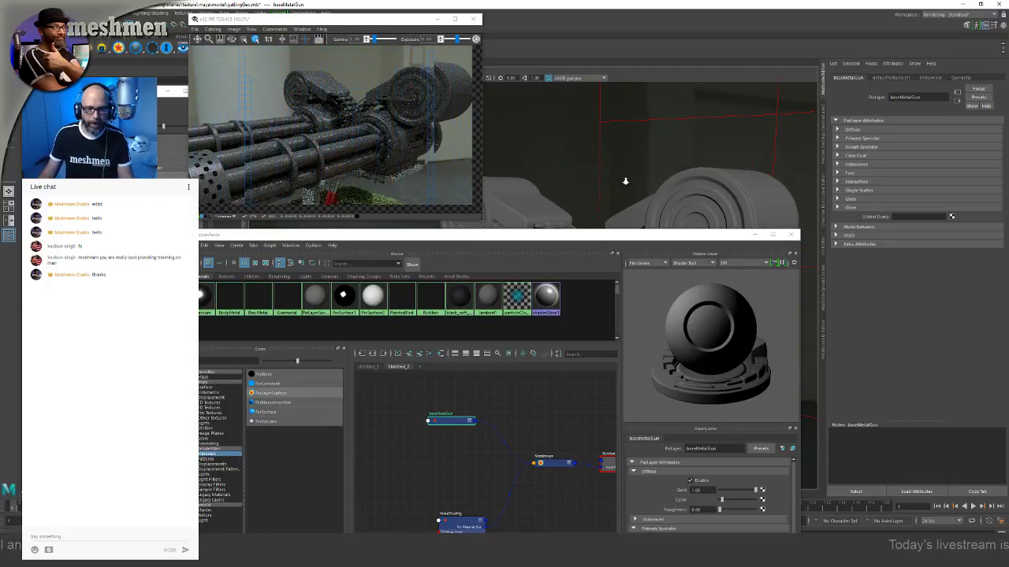
alt+drag(666, 190, 648, 187)
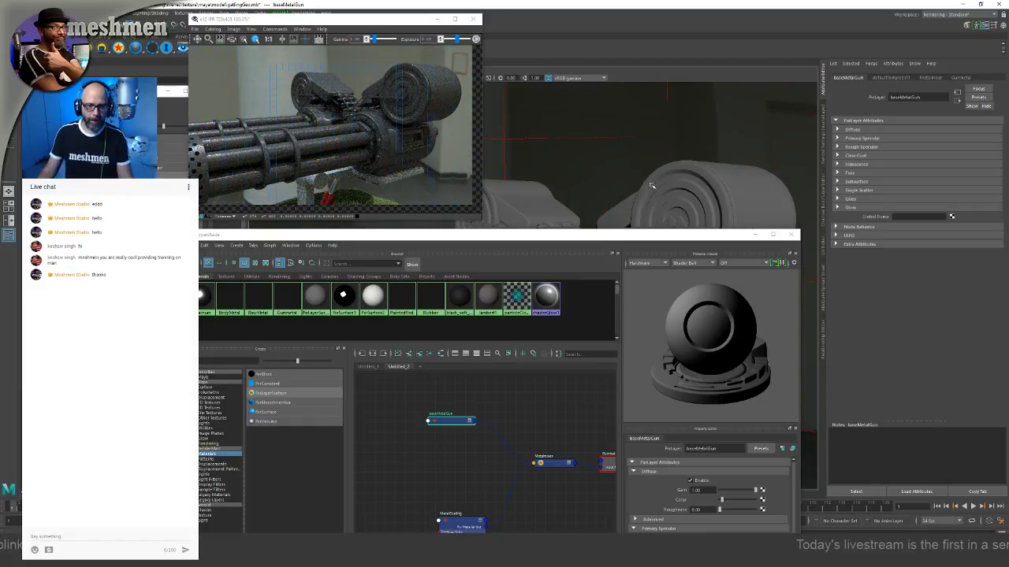
drag(631, 228, 626, 259)
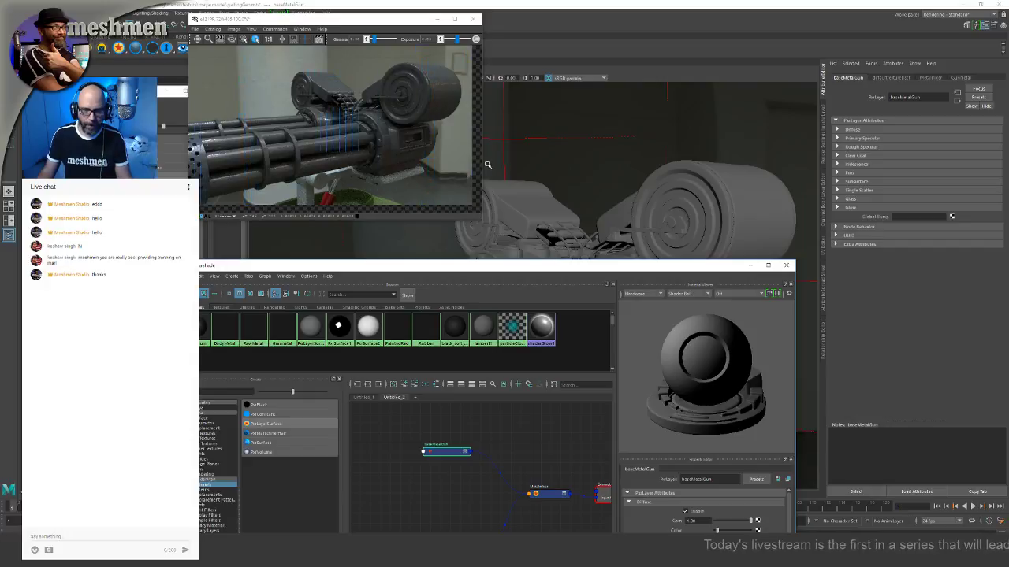
click(600, 188)
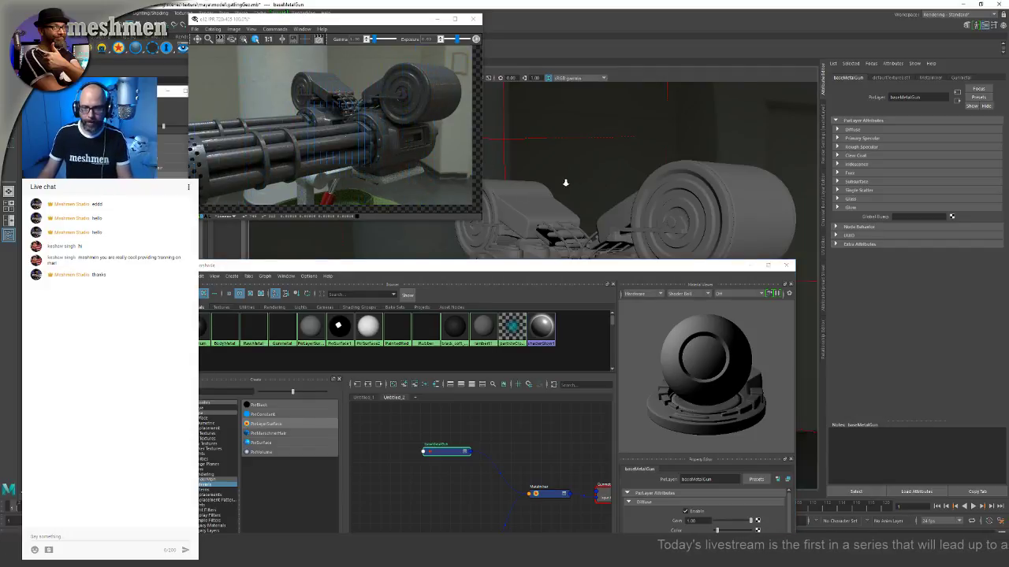
Step: Examine the gun's metal together with the whole vehicle in the live render from the side, front and three-quarter angles
alt+drag(526, 170, 564, 165)
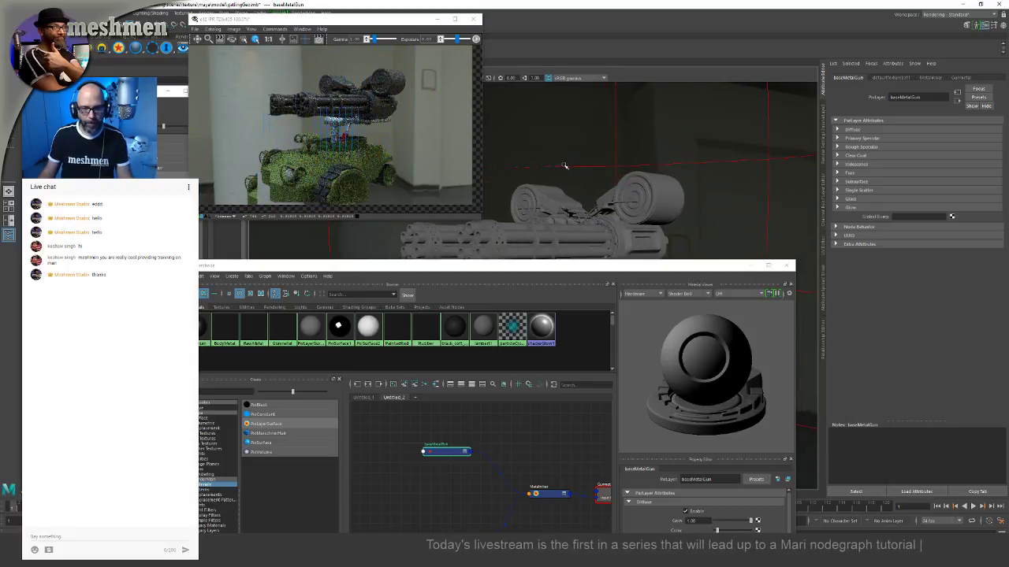
alt+right_drag(550, 166, 546, 167)
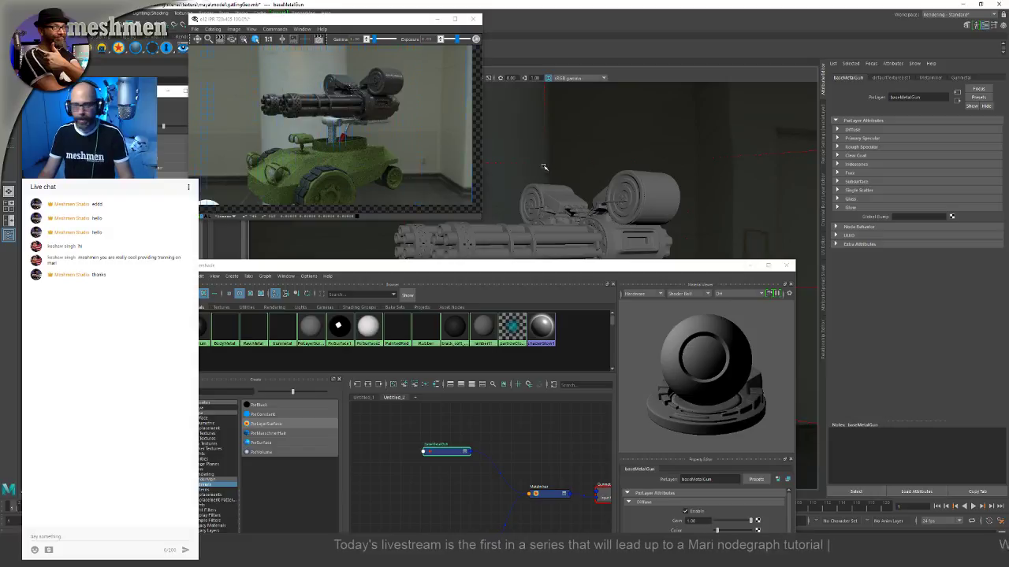
mouse_move(527, 163)
alt+right_down()
mouse_move(536, 171)
mouse_move(540, 162)
mouse_move(538, 173)
alt+right_up()
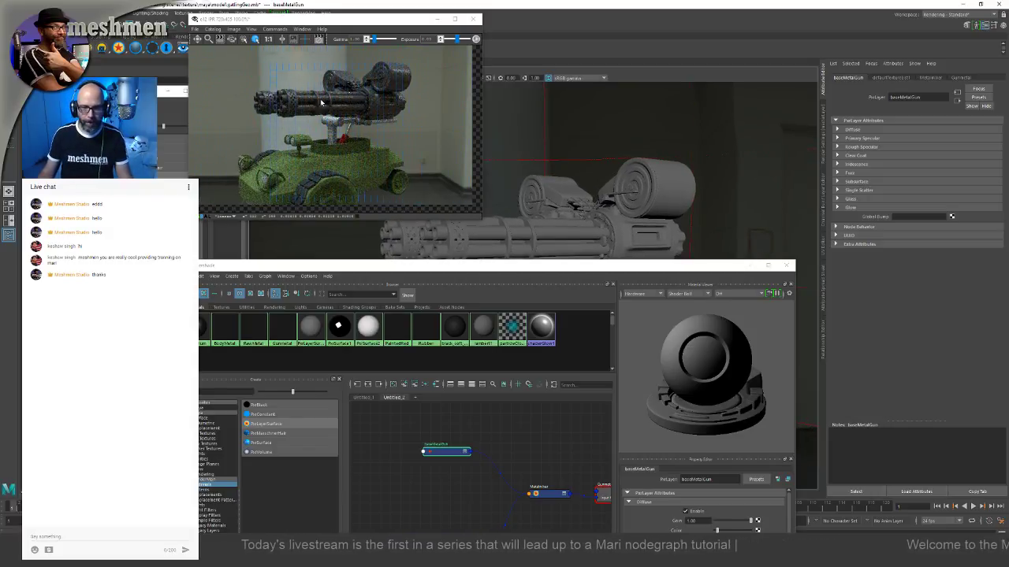
alt+drag(533, 182, 540, 205)
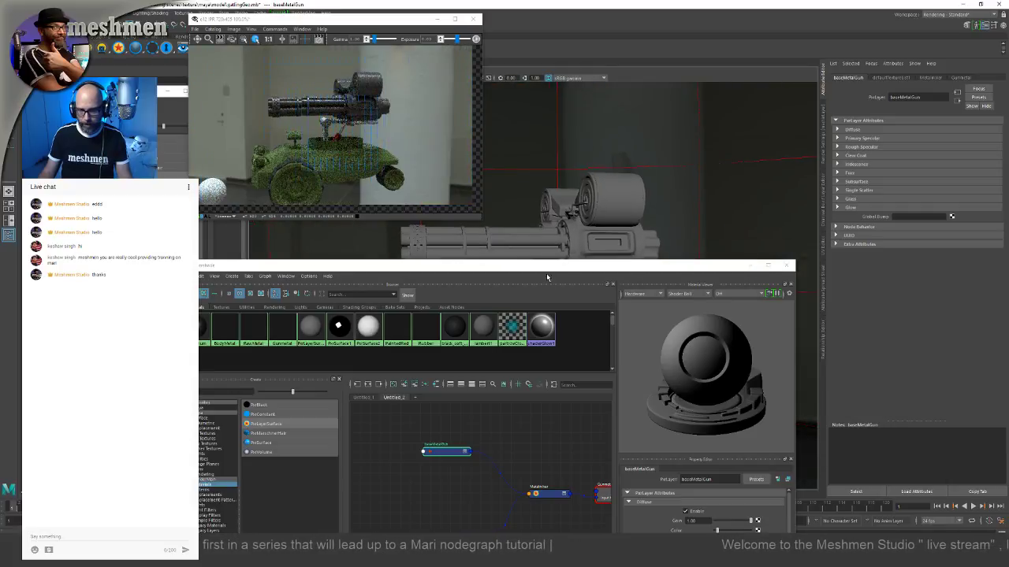
drag(548, 268, 574, 228)
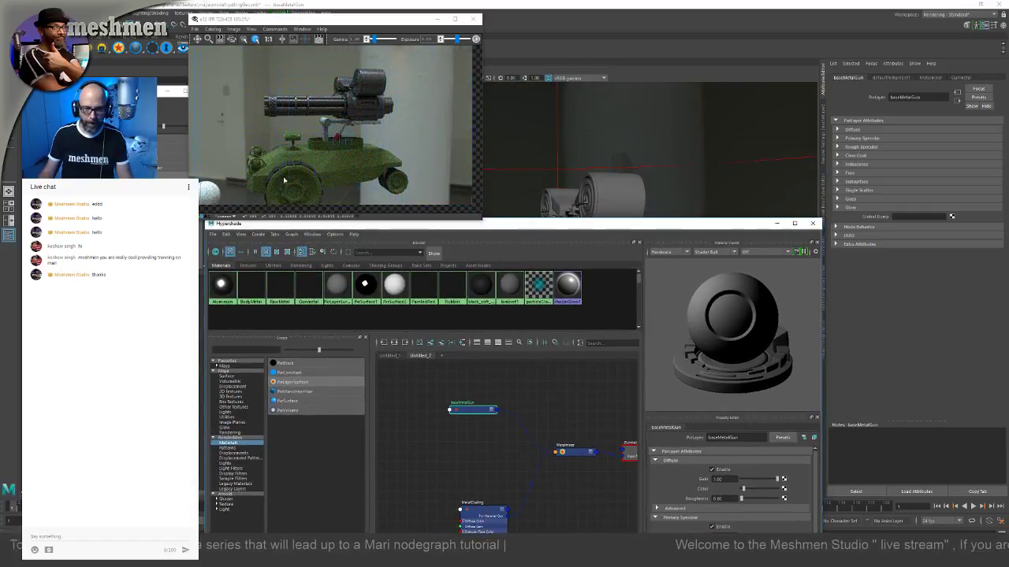
click(515, 170)
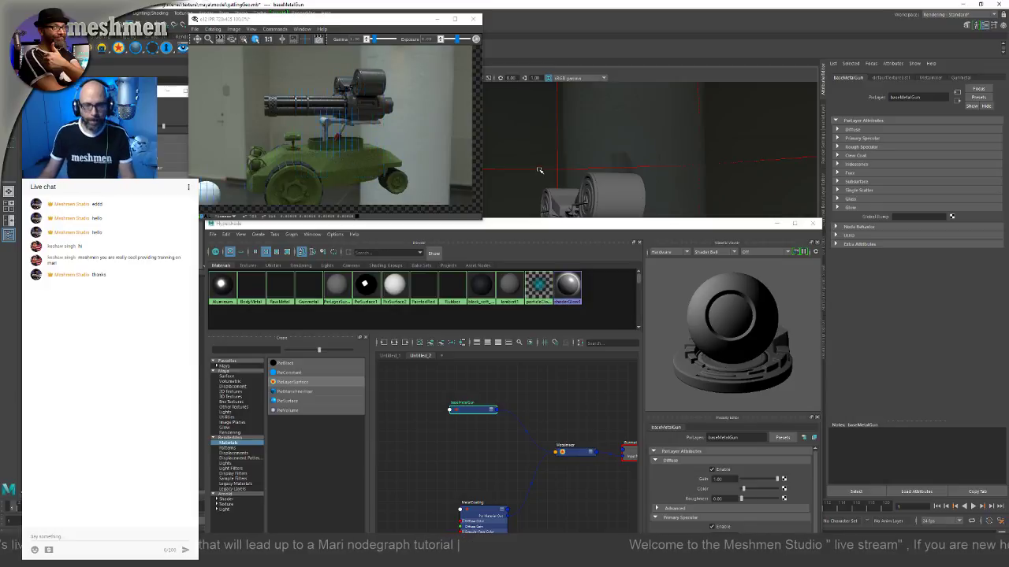
click(541, 226)
drag(540, 226, 524, 303)
alt+right_drag(520, 196, 564, 222)
mouse_move(563, 223)
alt+mouse_down()
mouse_move(603, 224)
mouse_move(505, 229)
mouse_move(579, 226)
alt+mouse_up()
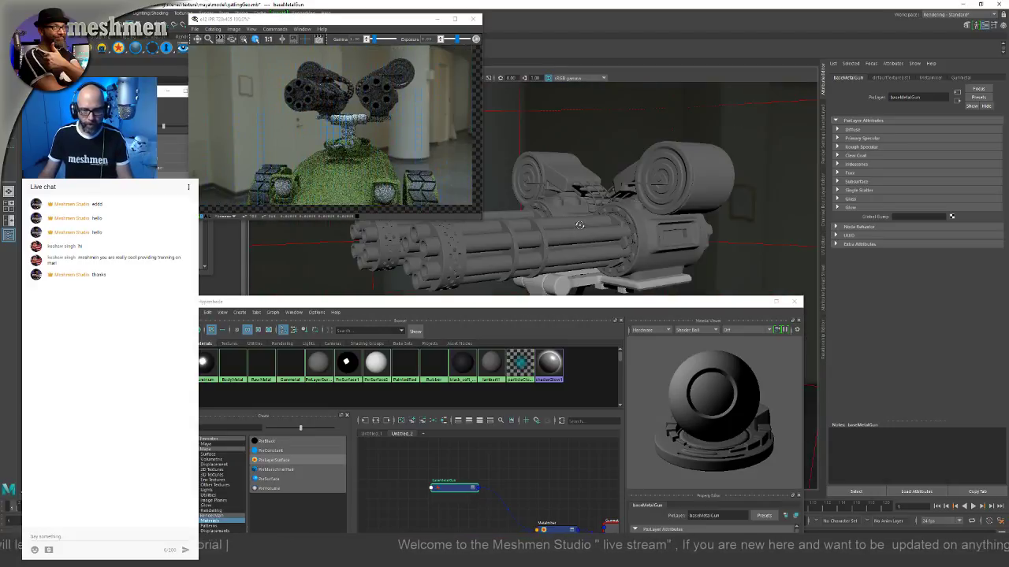
Step: Raise baseMetalGun's primary specular roughness to 0.18
drag(514, 306, 566, 145)
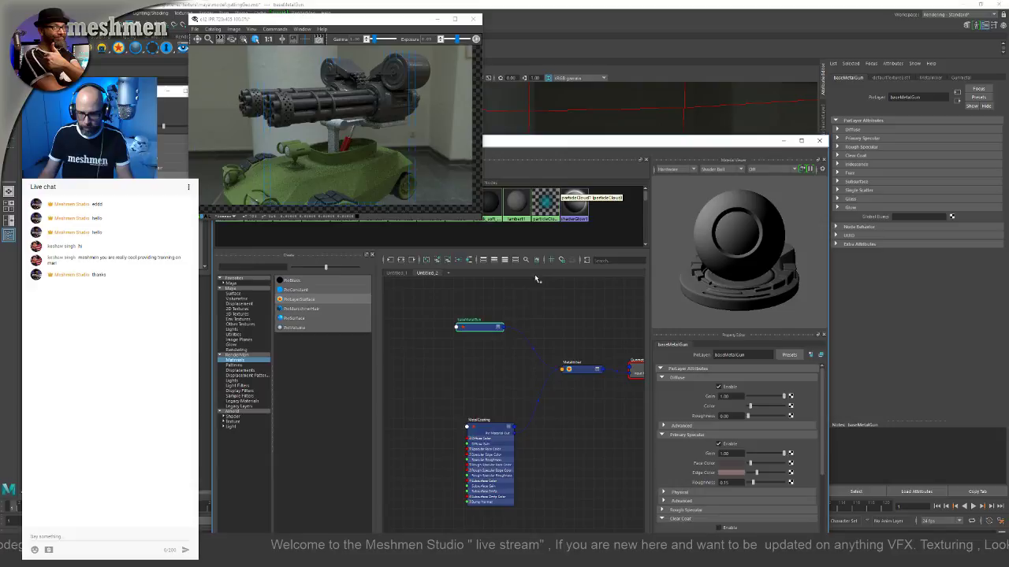
click(476, 427)
drag(476, 427, 472, 427)
click(480, 328)
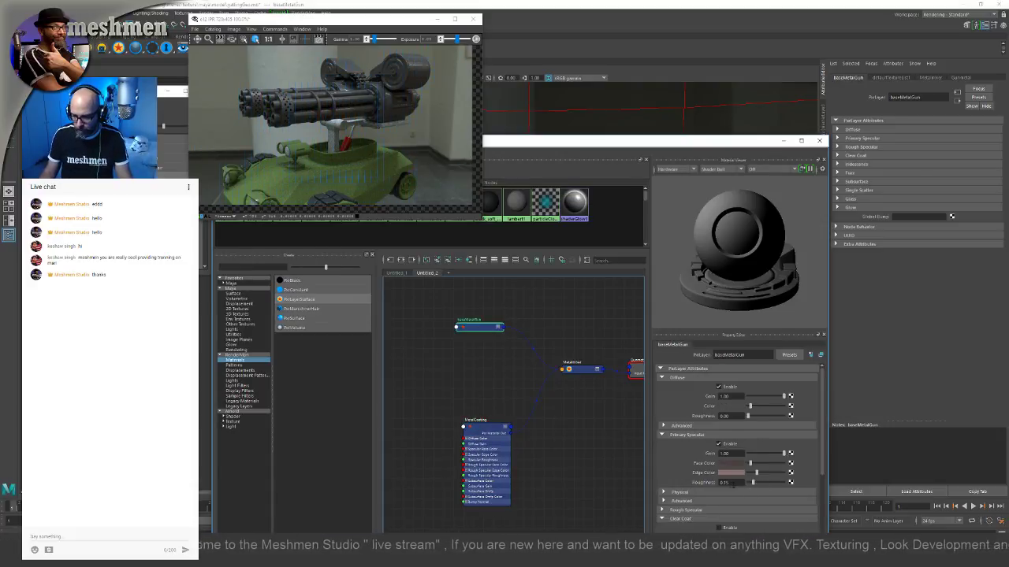
click(725, 483)
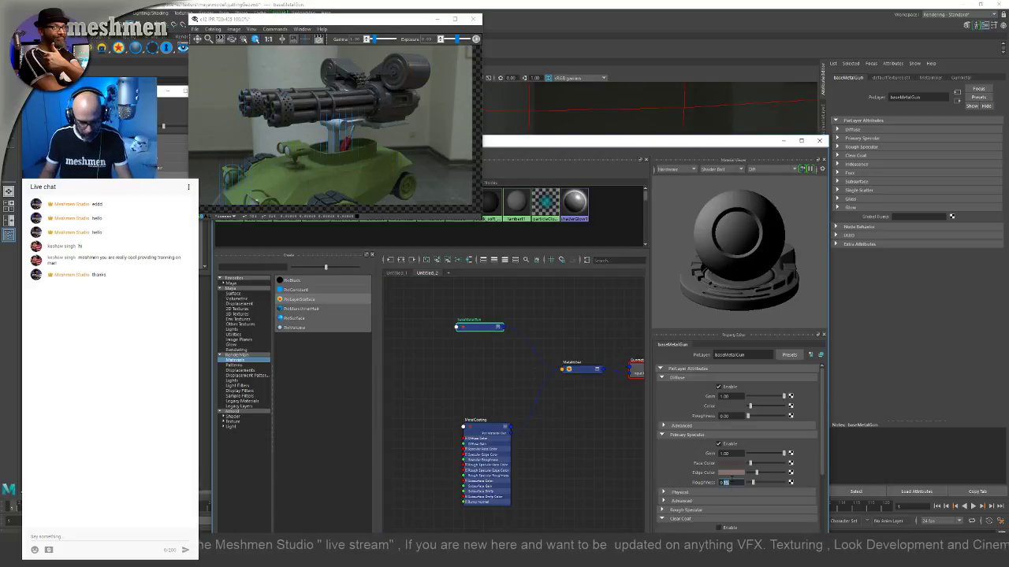
key(Return)
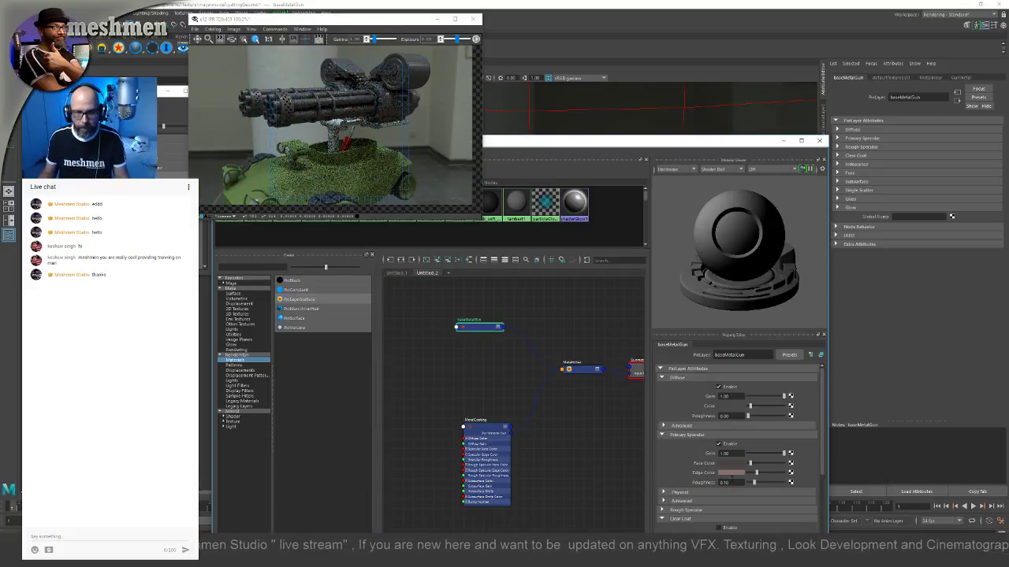
Step: Set baseMetalGun's primary specular anisotropy to 0.48 and lighten its pinkish edge colour, judging the gun barrels up close
drag(586, 139, 571, 235)
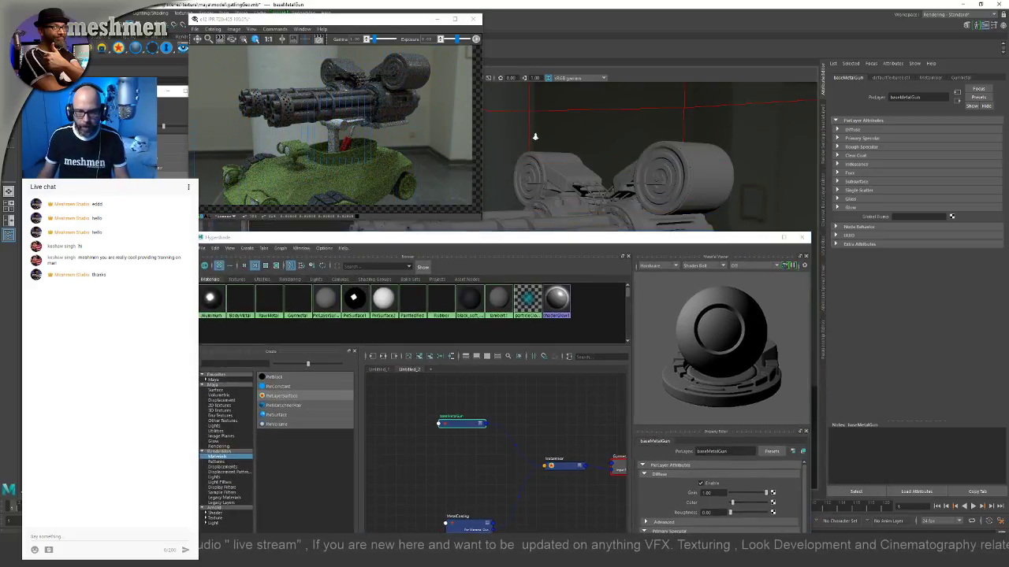
alt+drag(612, 158, 696, 178)
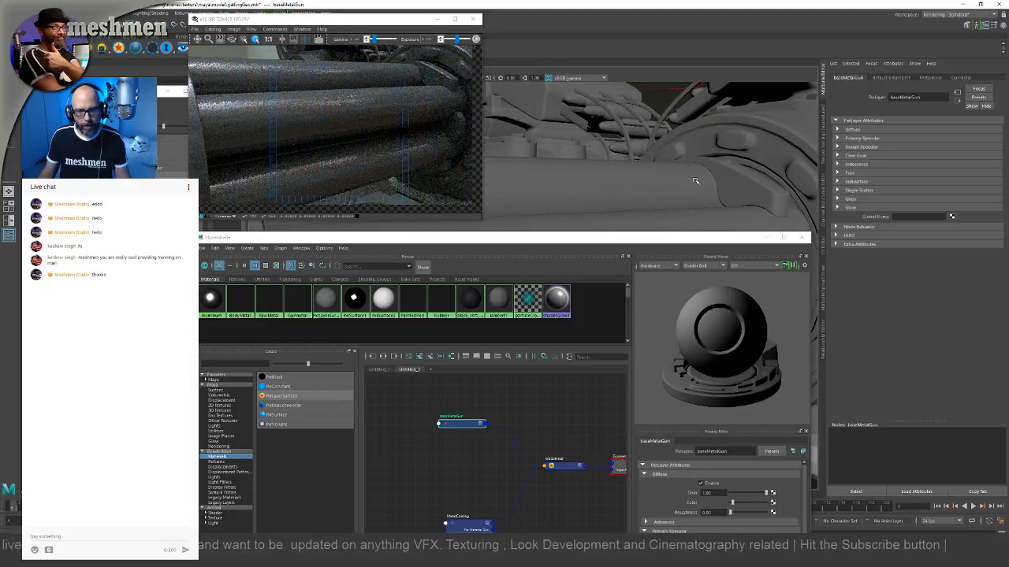
drag(569, 237, 605, 130)
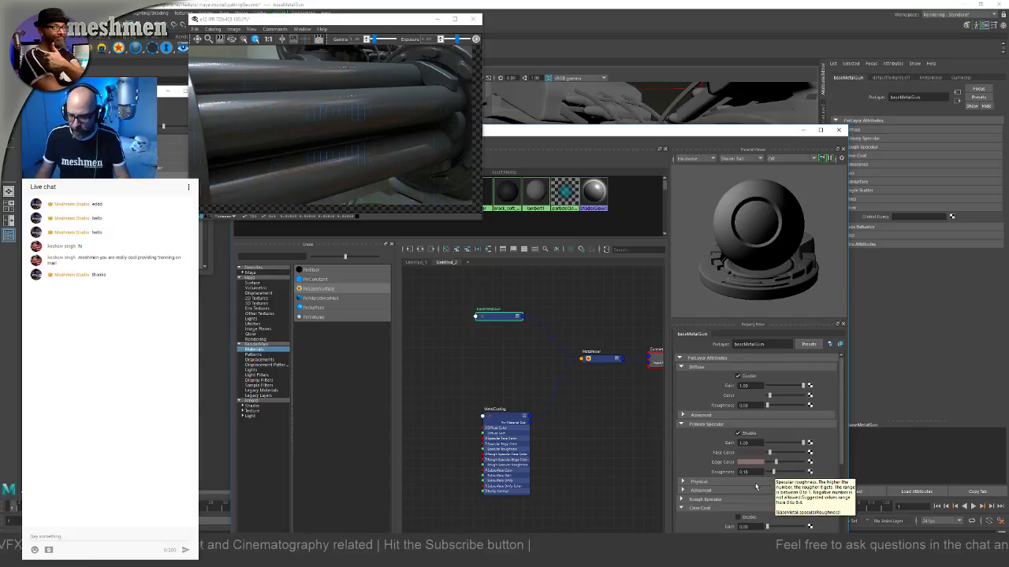
click(683, 490)
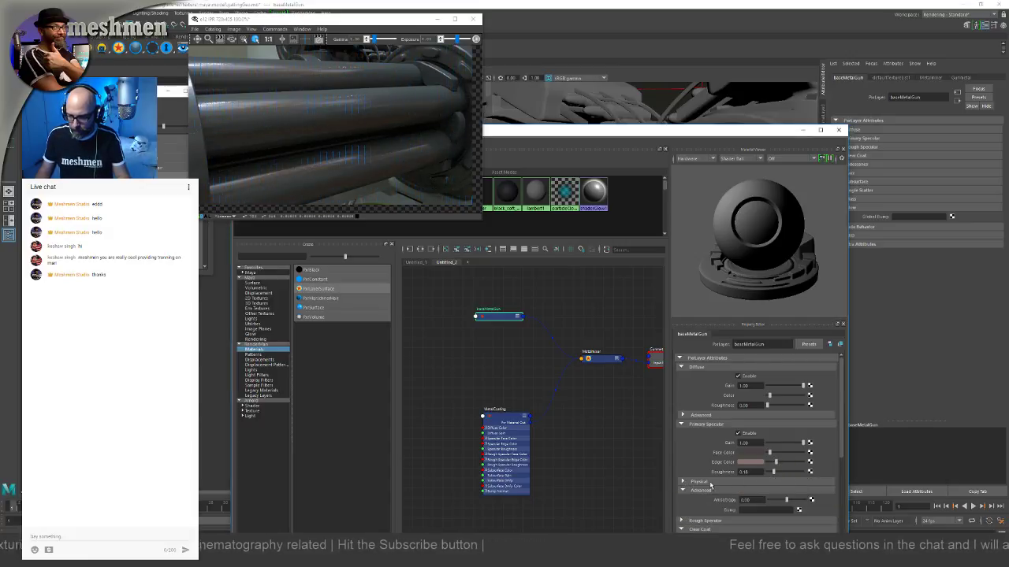
mouse_move(788, 499)
mouse_down()
mouse_move(796, 501)
mouse_move(774, 502)
mouse_move(802, 503)
mouse_up()
drag(804, 501, 797, 506)
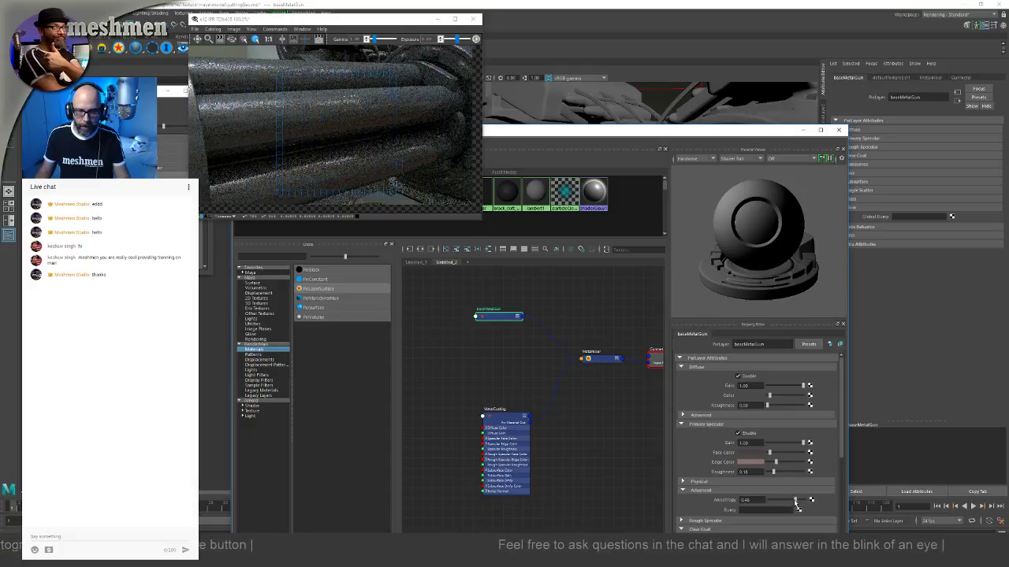
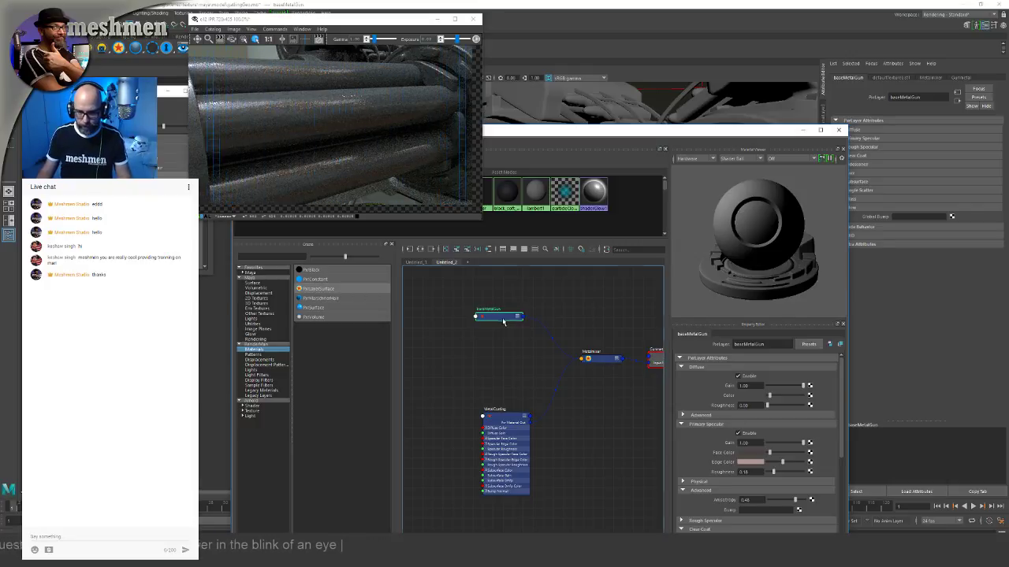
Step: Rearrange the baseMetalGun, mixer and MetalCoating nodes in the graph so the two layers sit closer together
drag(498, 317, 501, 332)
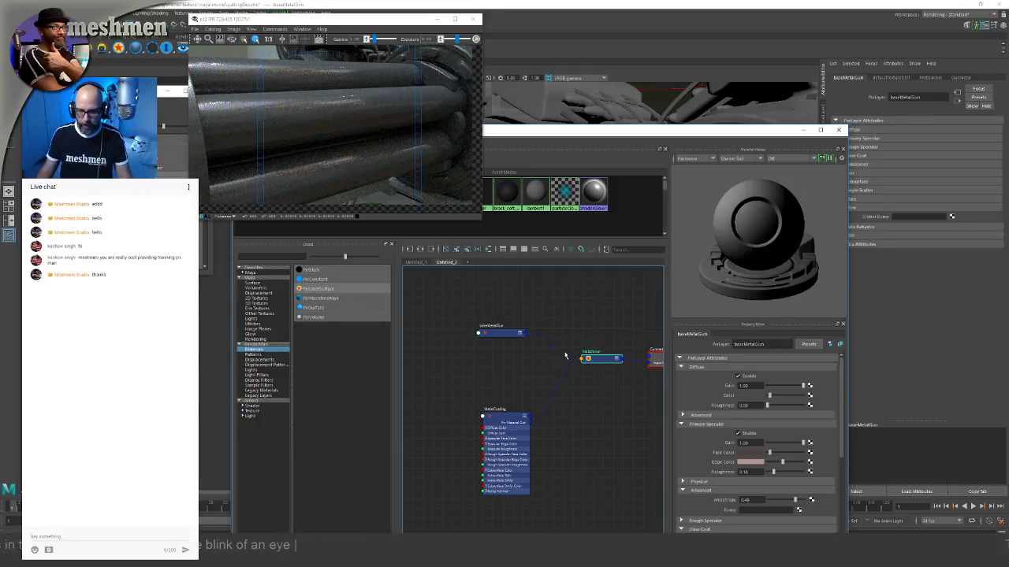
click(598, 359)
click(500, 411)
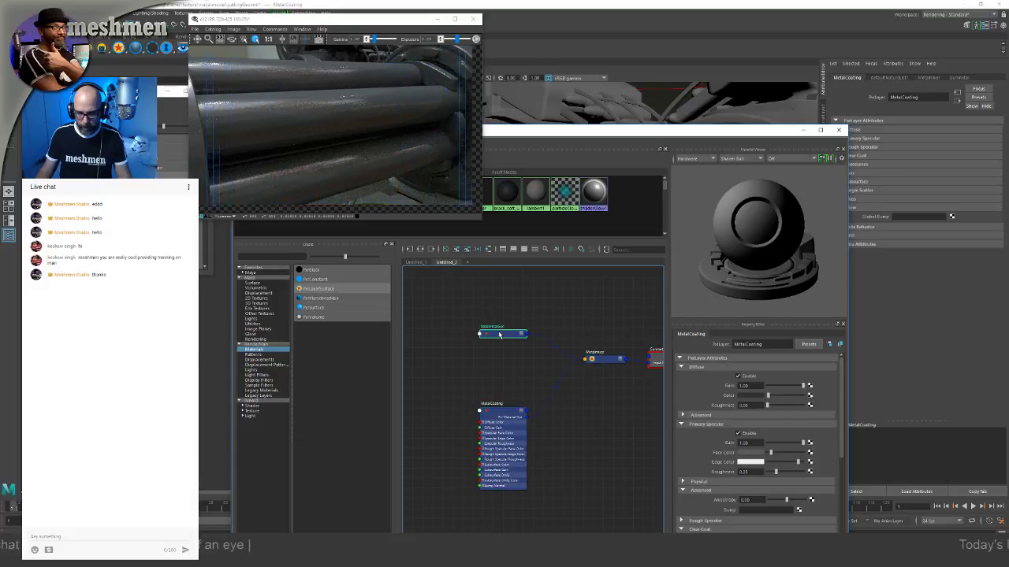
click(496, 336)
click(604, 360)
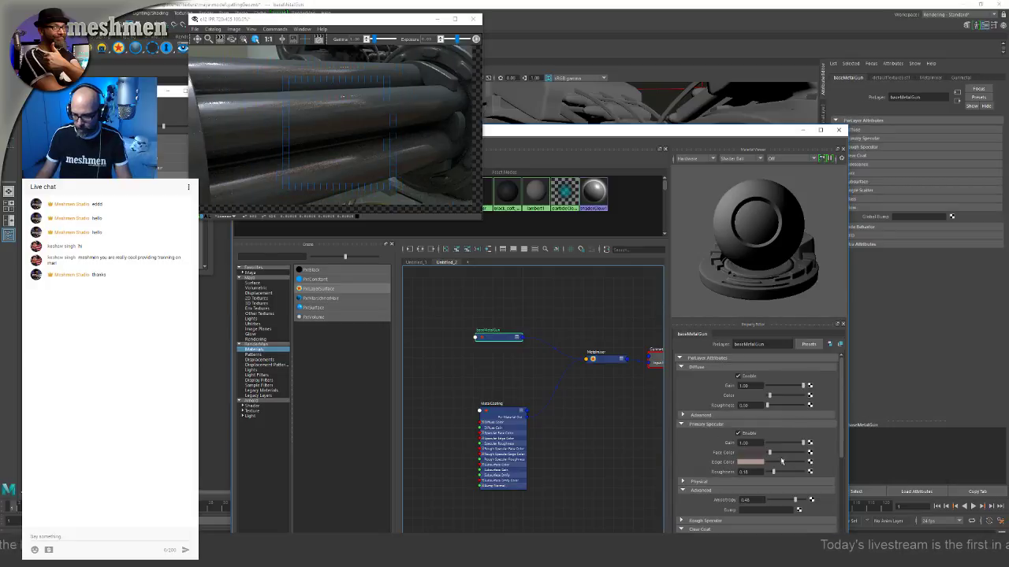
Step: Shift baseMetalGun's primary specular face colour from reddish to a dark blue-grey with a hue of about 229
click(758, 455)
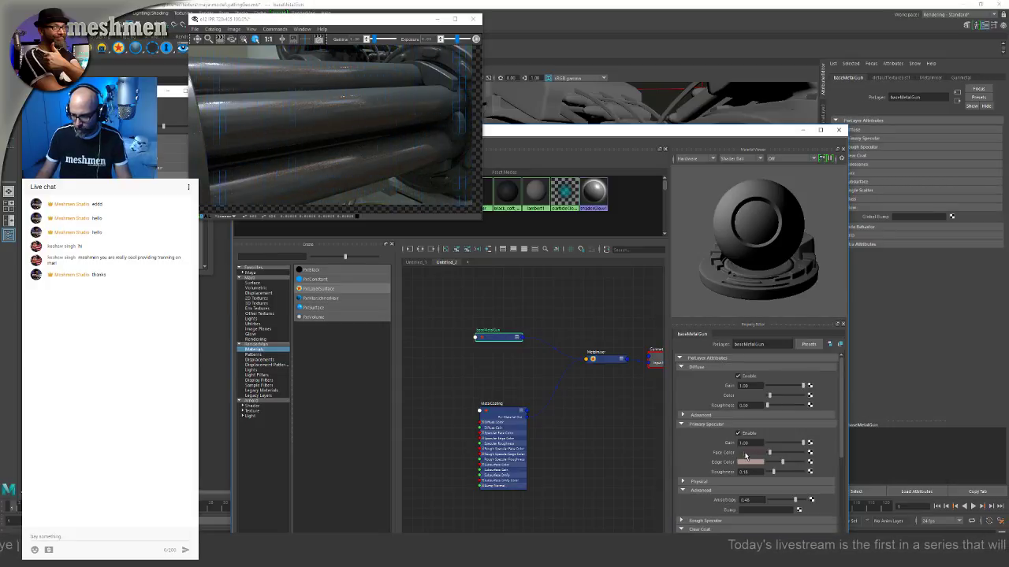
click(745, 455)
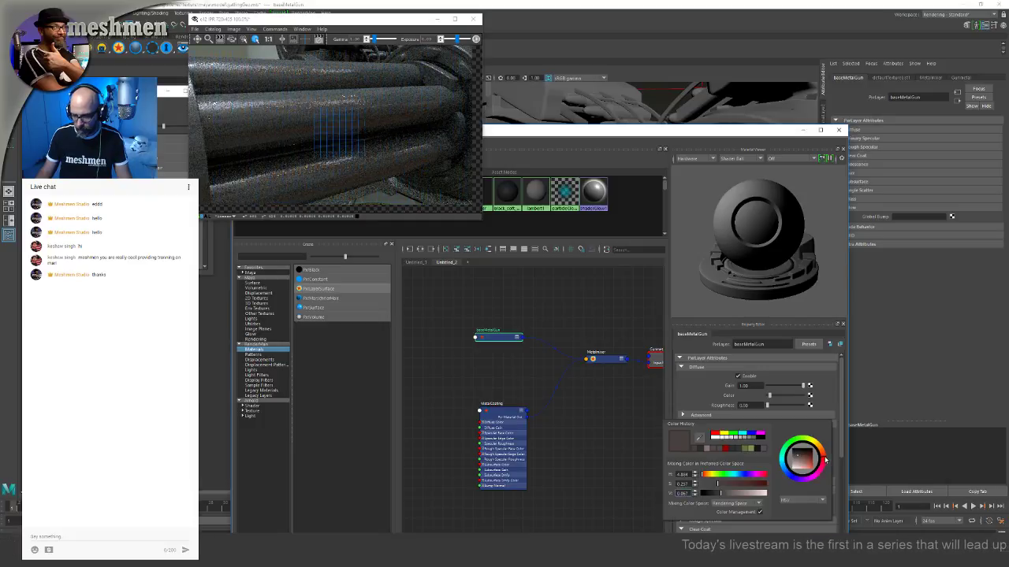
click(789, 482)
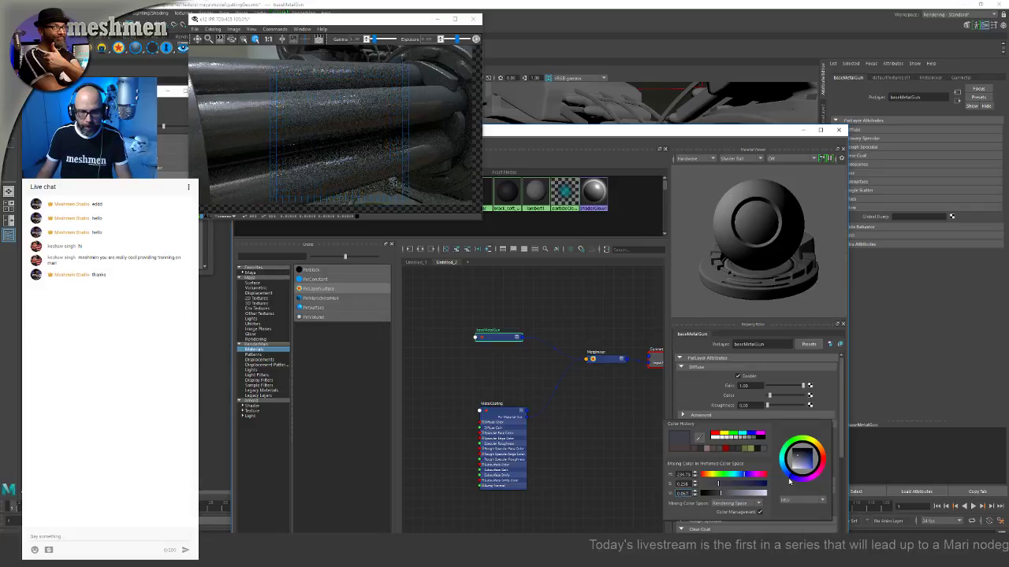
drag(789, 481, 785, 477)
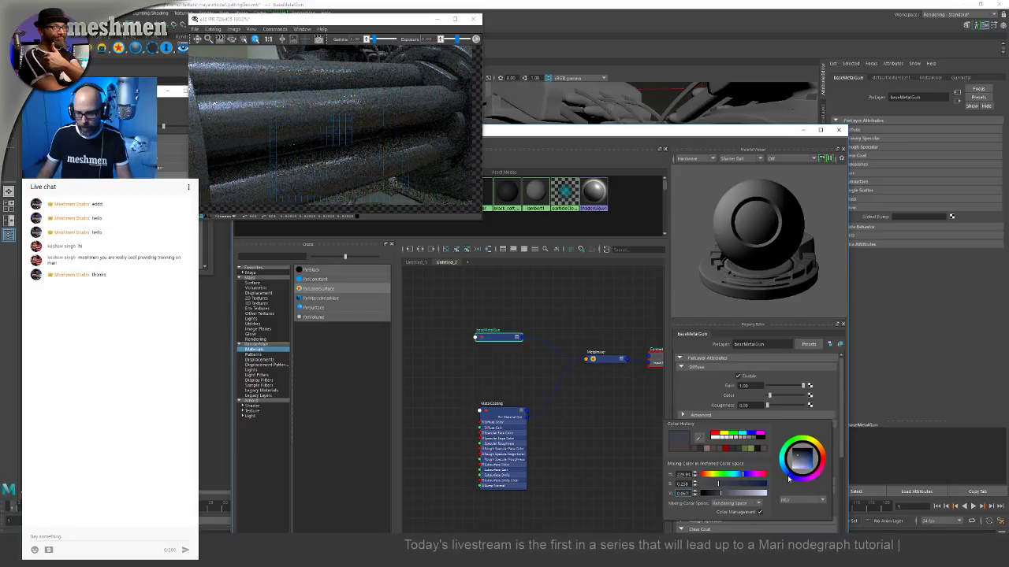
click(724, 483)
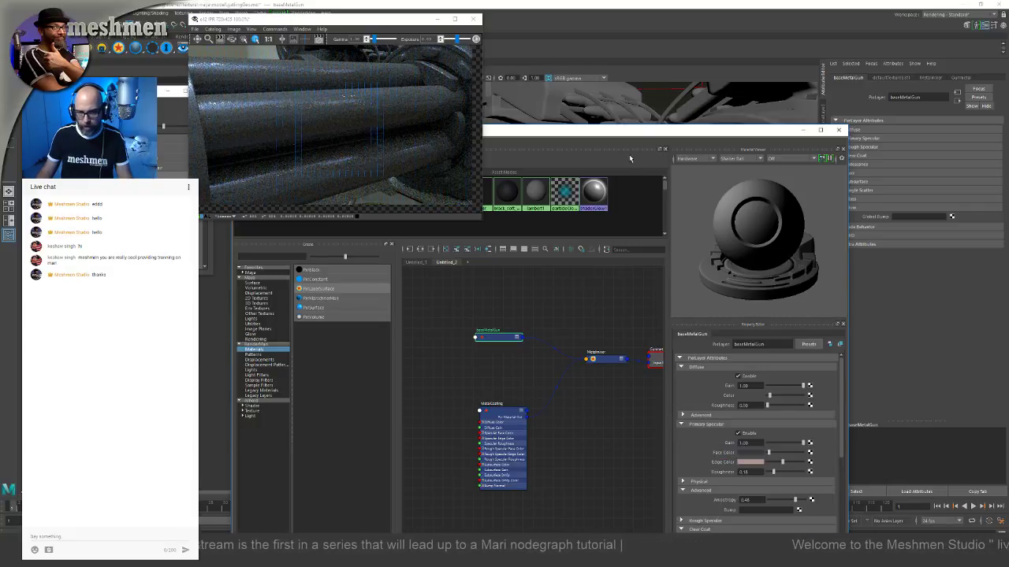
Step: Examine the bluish metal on the gun's barrels and drums in the live render from the side and front
alt+drag(567, 103, 616, 111)
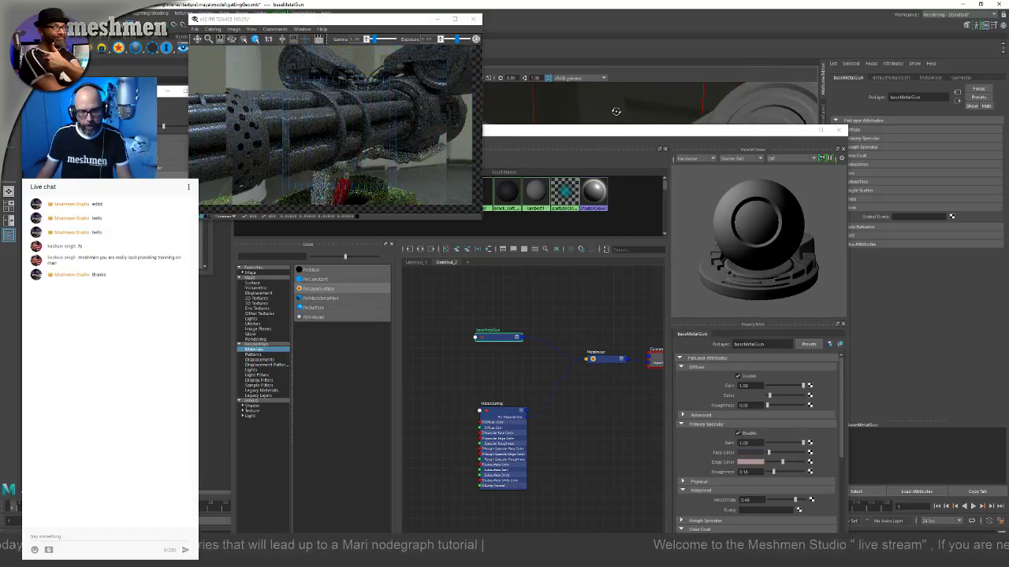
alt+right_drag(616, 111, 601, 111)
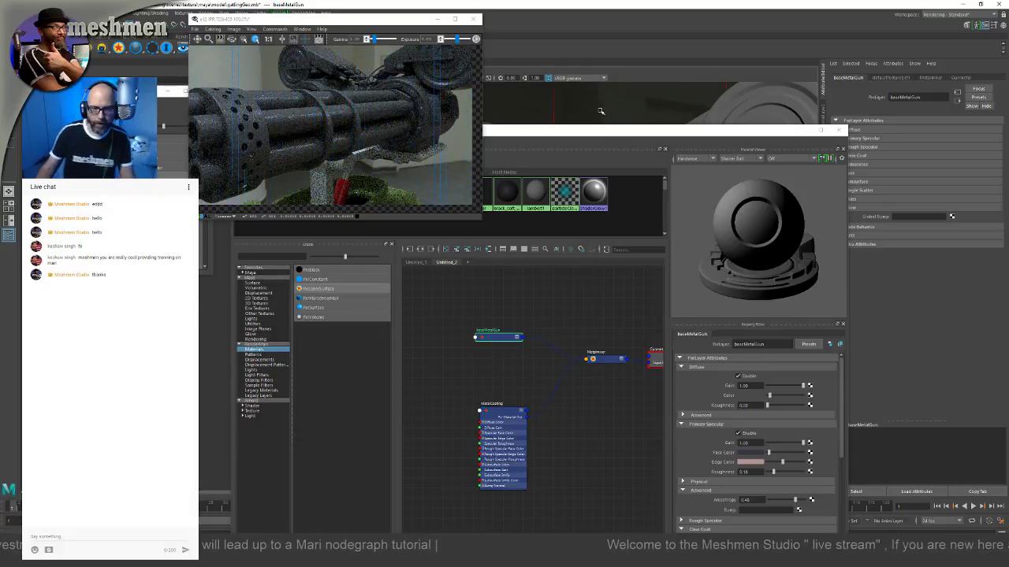
mouse_move(601, 112)
alt+mouse_down()
mouse_move(632, 101)
mouse_move(612, 100)
alt+mouse_up()
drag(608, 134, 561, 230)
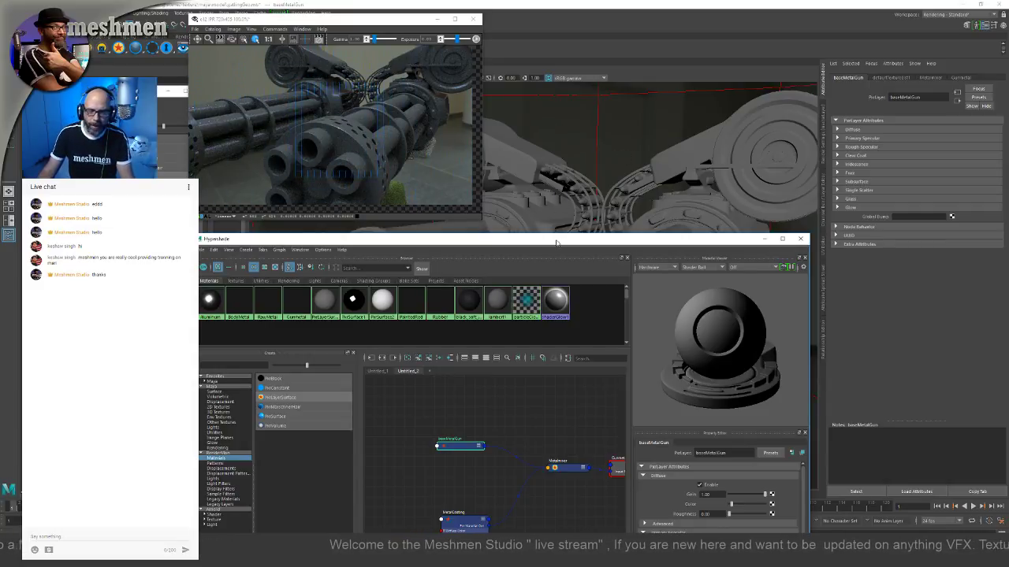
drag(555, 244, 410, 248)
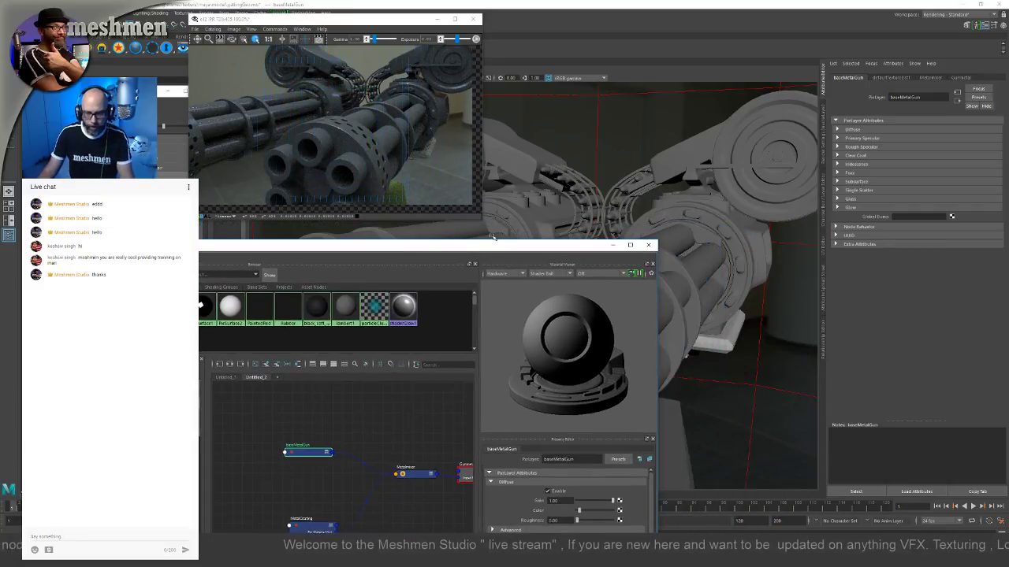
Step: Darken baseMetalGun's diffuse colour to a near-black neutral grey, fine-tuning its value against the live render
drag(492, 241, 510, 203)
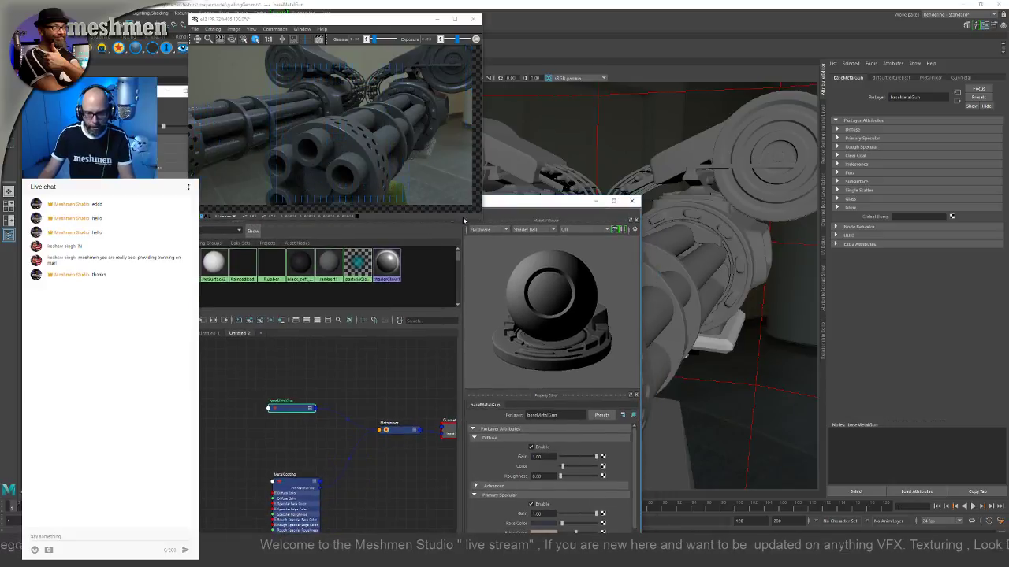
double_click(513, 204)
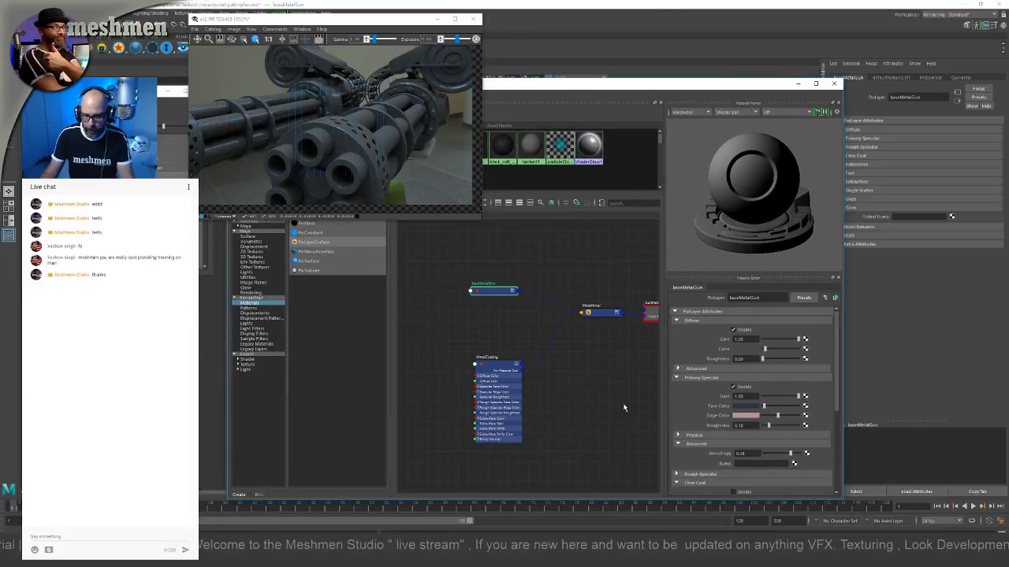
click(747, 350)
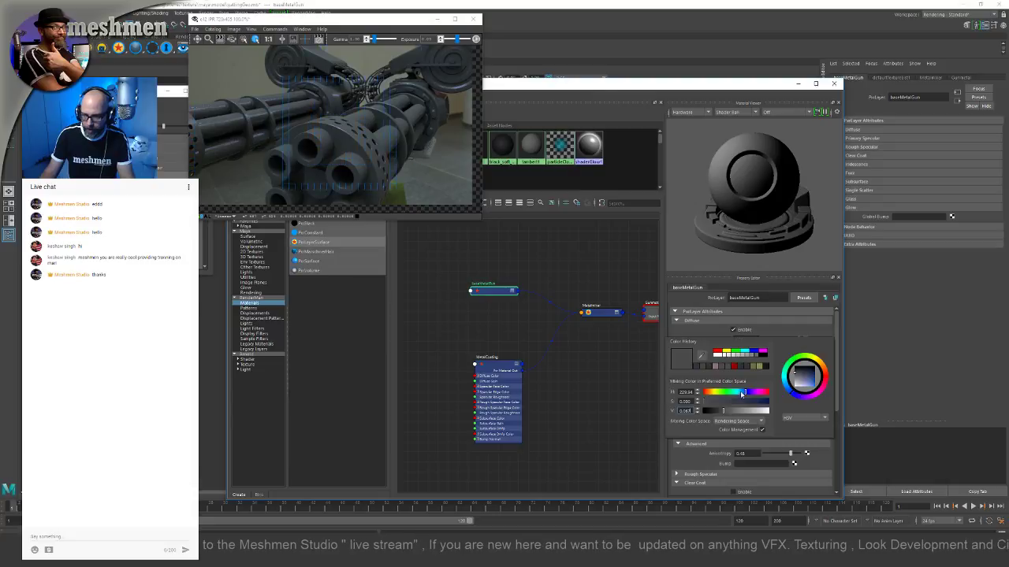
drag(726, 413, 717, 413)
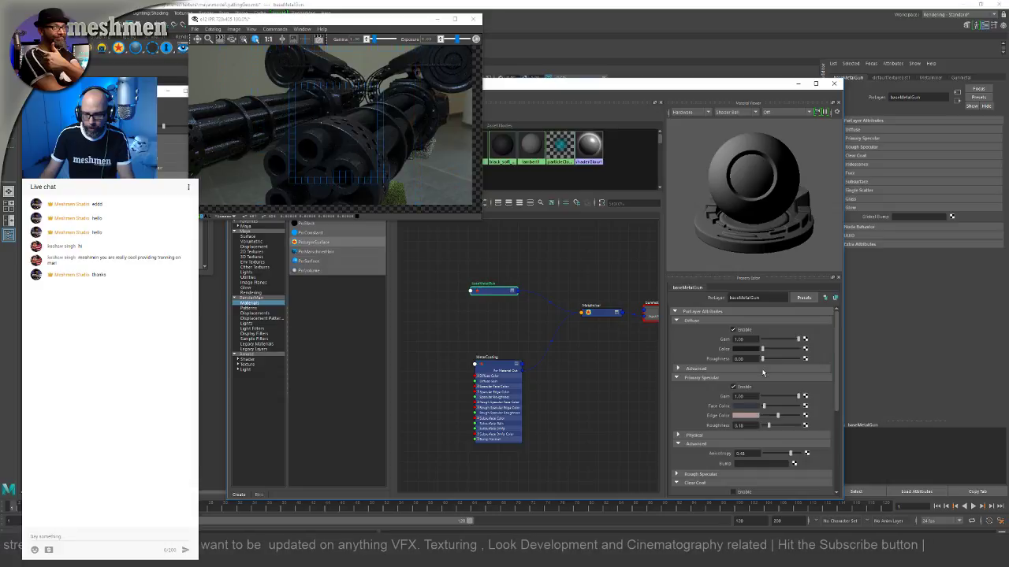
click(746, 349)
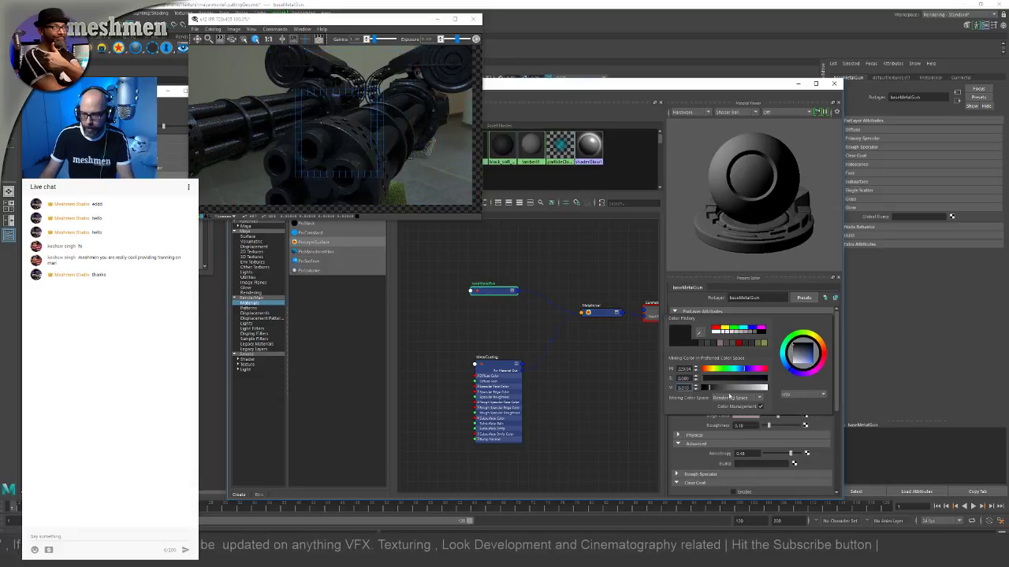
mouse_move(710, 386)
mouse_down()
mouse_move(775, 391)
mouse_move(710, 390)
mouse_up()
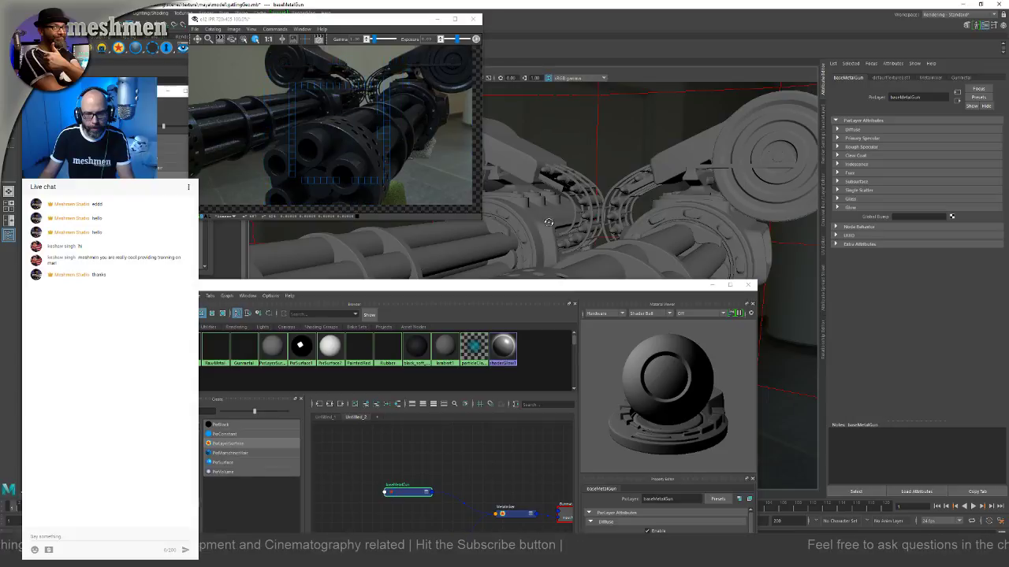
Step: Make baseMetalGun's primary specular edge colour greyer, set its roughness to 0.22 and check the gun from the side
mouse_move(548, 222)
alt+mouse_down()
mouse_move(537, 219)
mouse_move(552, 219)
alt+mouse_up()
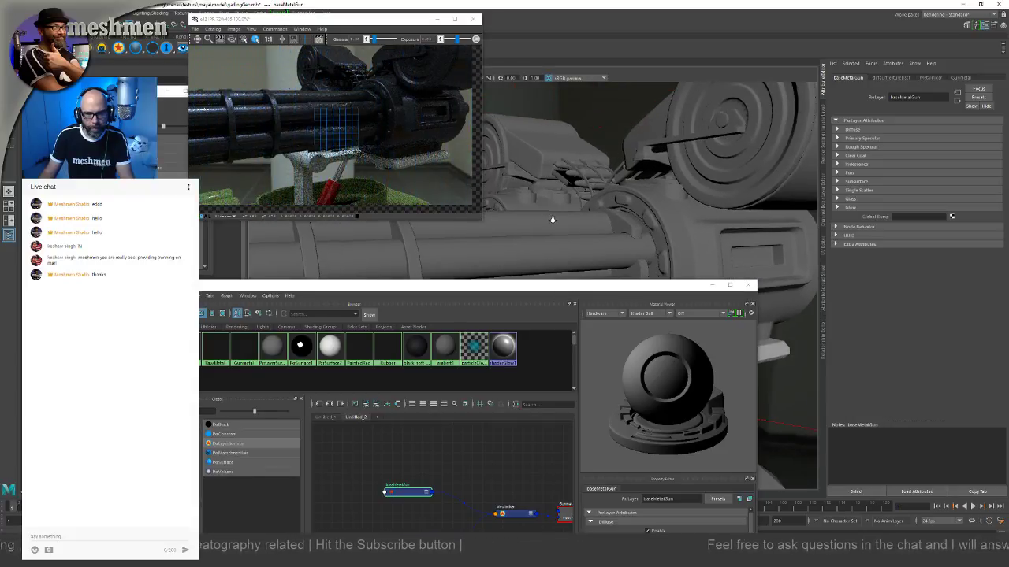
drag(533, 285, 566, 176)
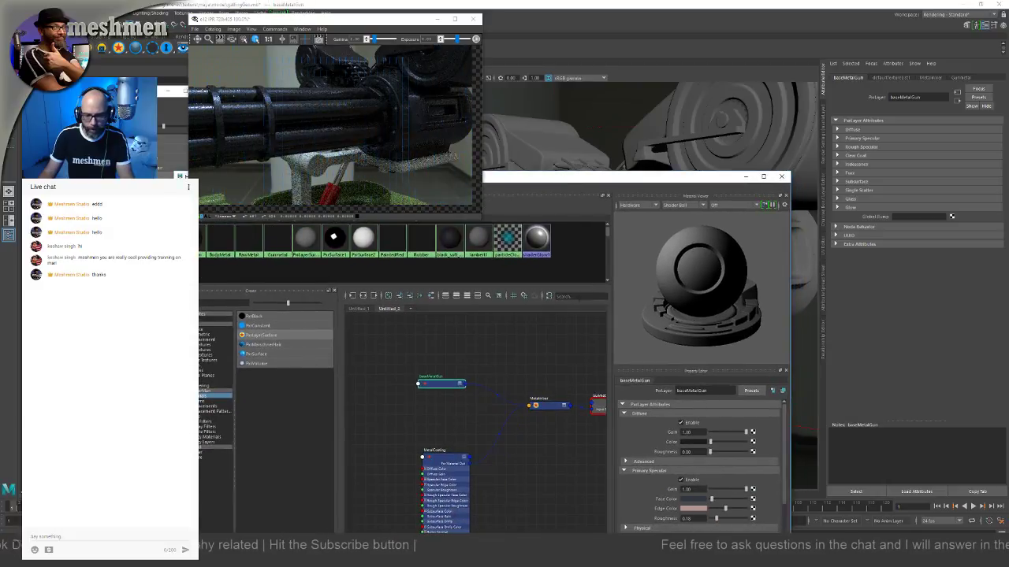
click(696, 509)
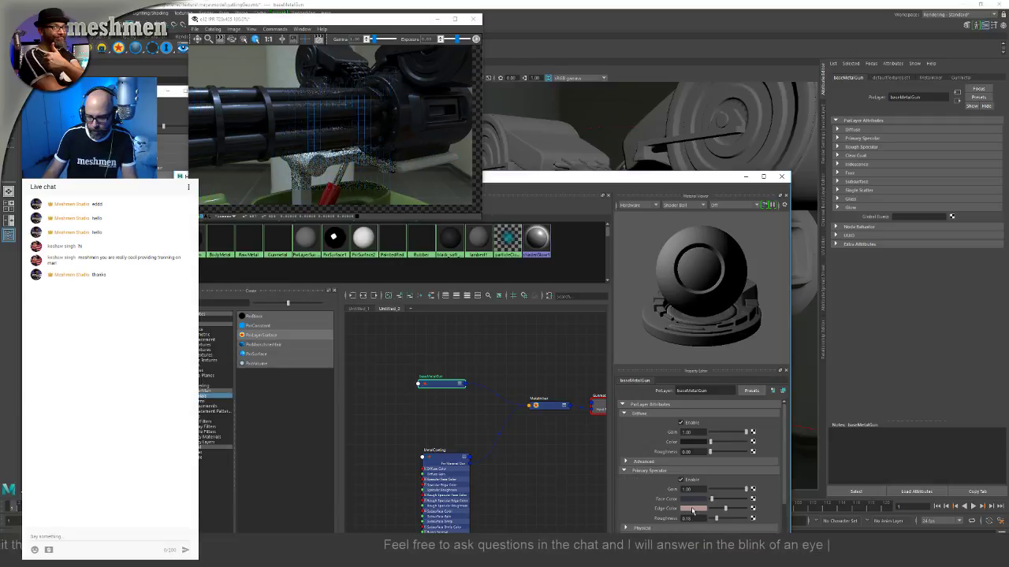
click(693, 511)
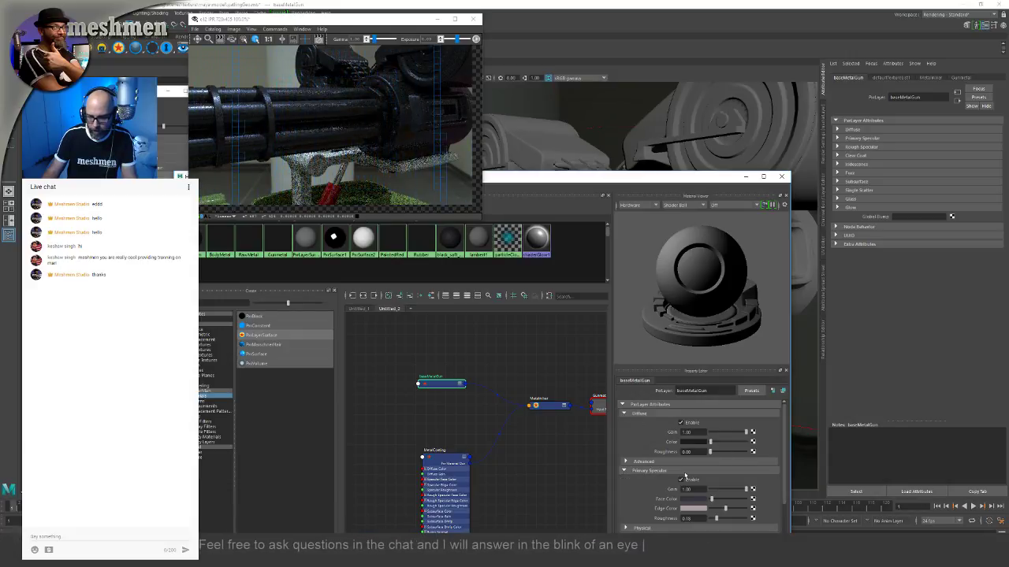
drag(716, 518, 718, 519)
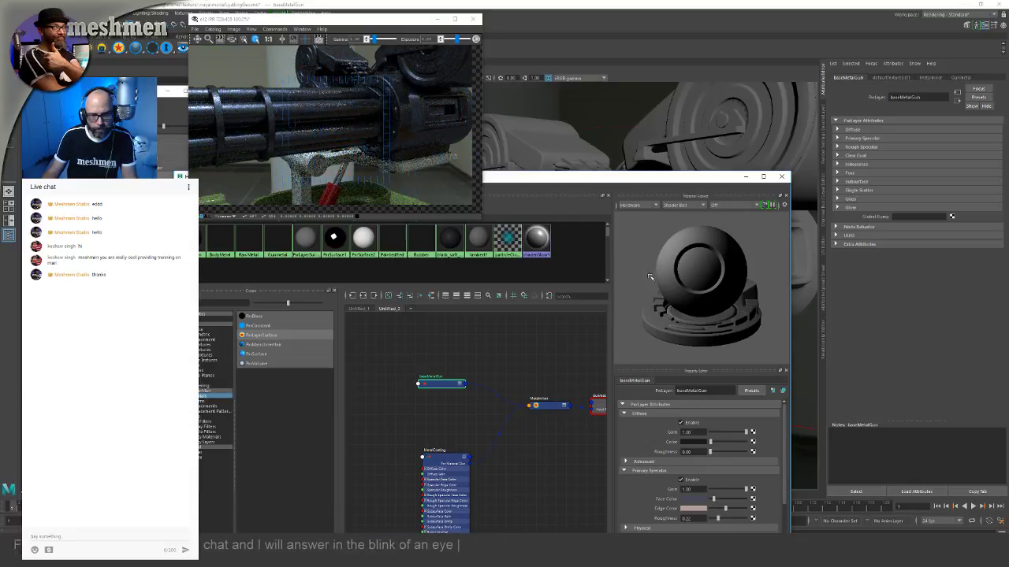
mouse_move(574, 120)
alt+mouse_down()
mouse_move(590, 113)
mouse_move(562, 121)
mouse_move(491, 105)
mouse_move(581, 128)
mouse_move(565, 126)
alt+mouse_up()
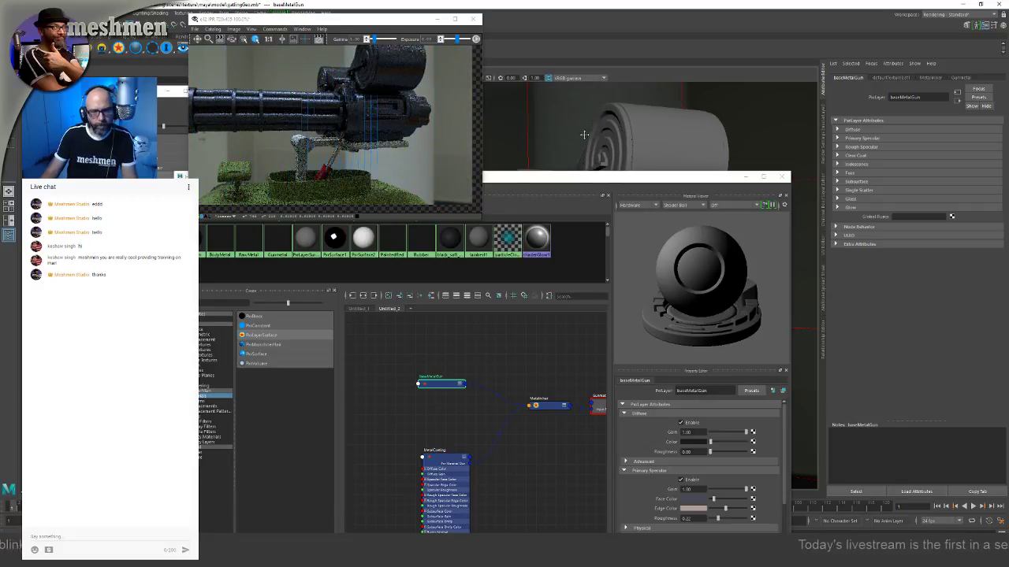
mouse_move(584, 134)
alt+mouse_down()
mouse_move(624, 128)
mouse_move(575, 129)
alt+mouse_up()
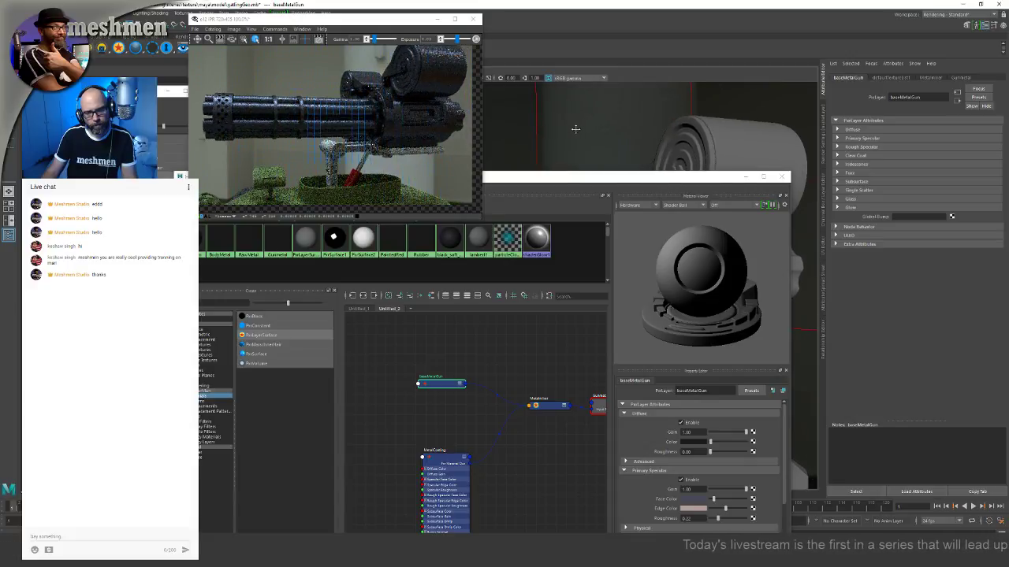
Step: Compare the Metalmixer's Layer 1 Mask at 0 and 1 against the live render, leaving it at 1.00
click(543, 407)
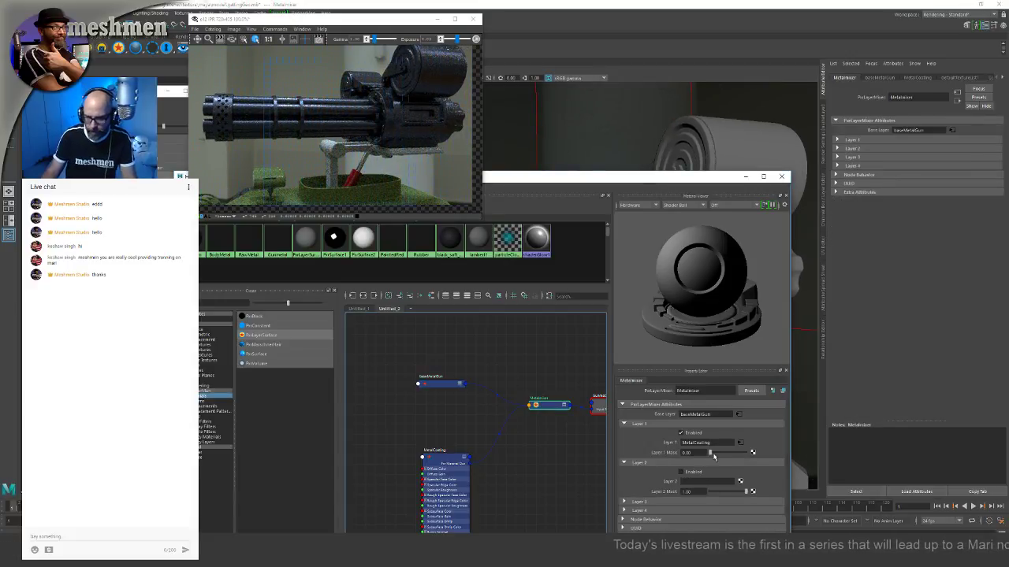
drag(714, 455, 715, 455)
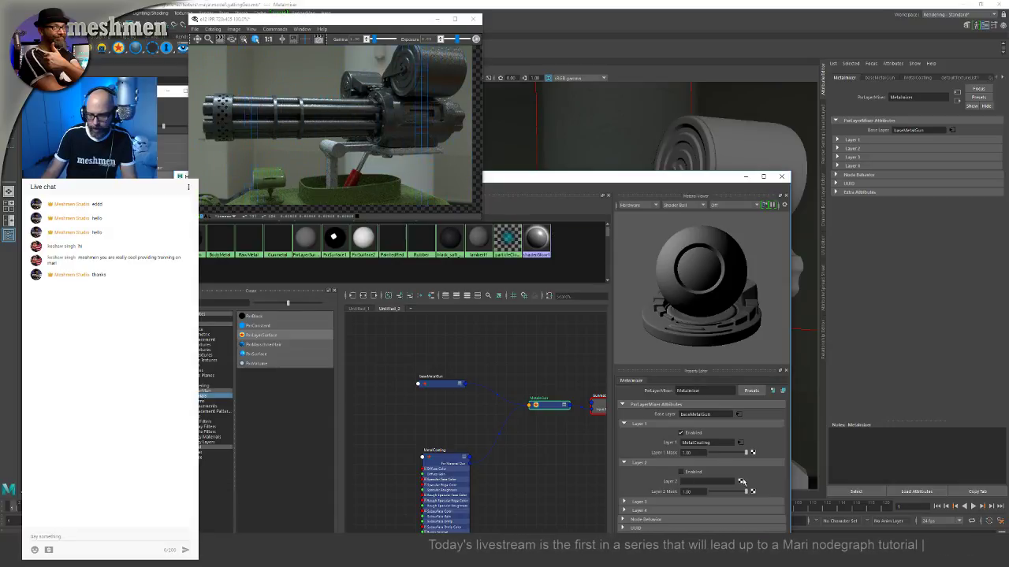
drag(745, 454, 710, 454)
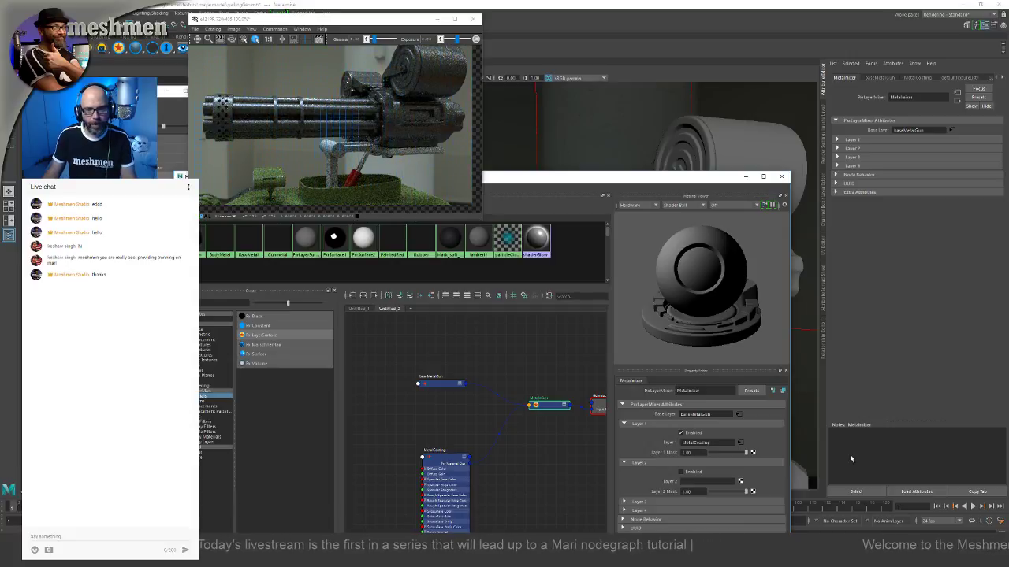
drag(745, 453, 827, 453)
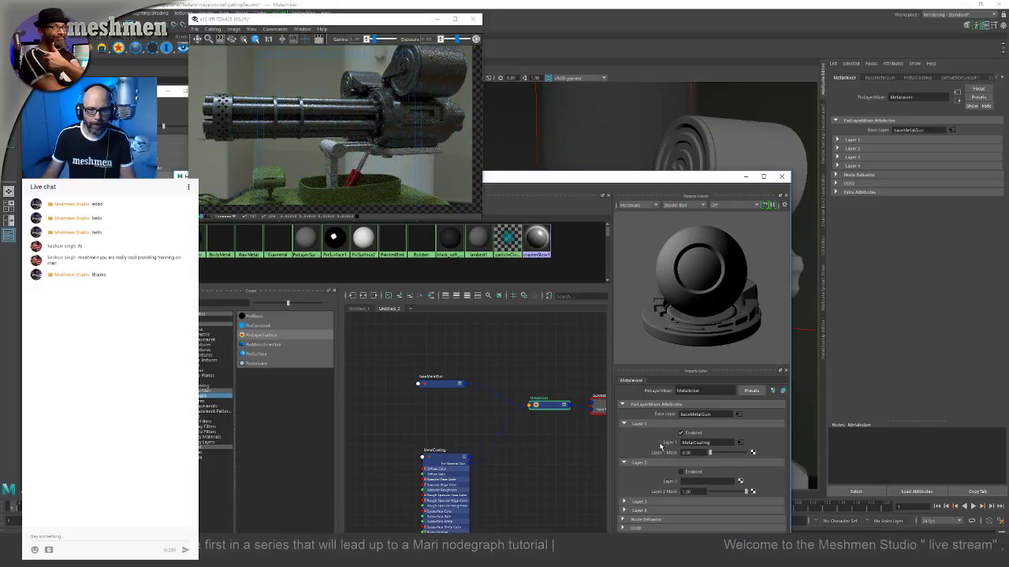
drag(745, 453, 719, 453)
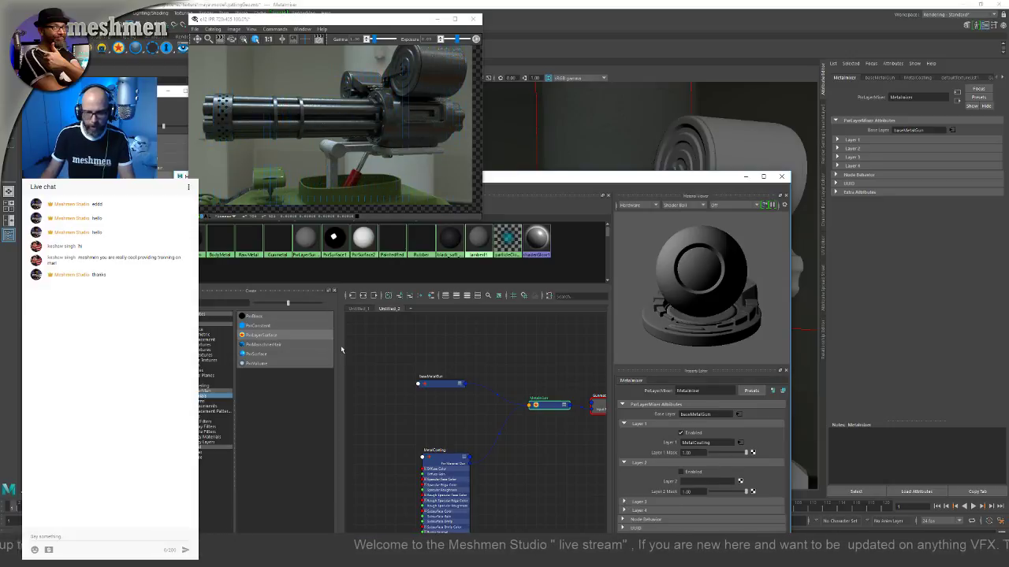
Step: Examine the coated gun metal from farther back and from different side angles in the live render
click(556, 120)
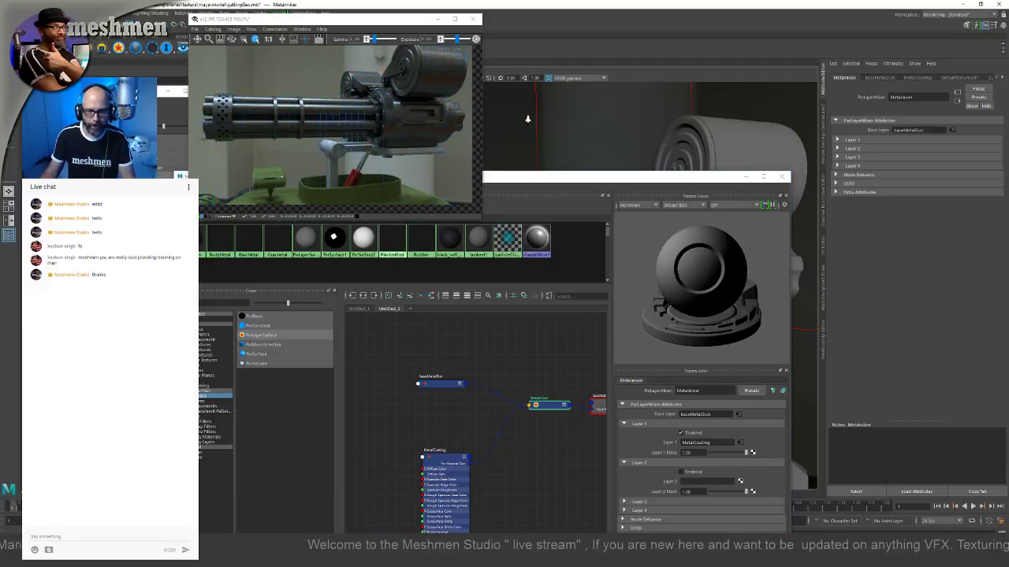
drag(532, 174, 508, 267)
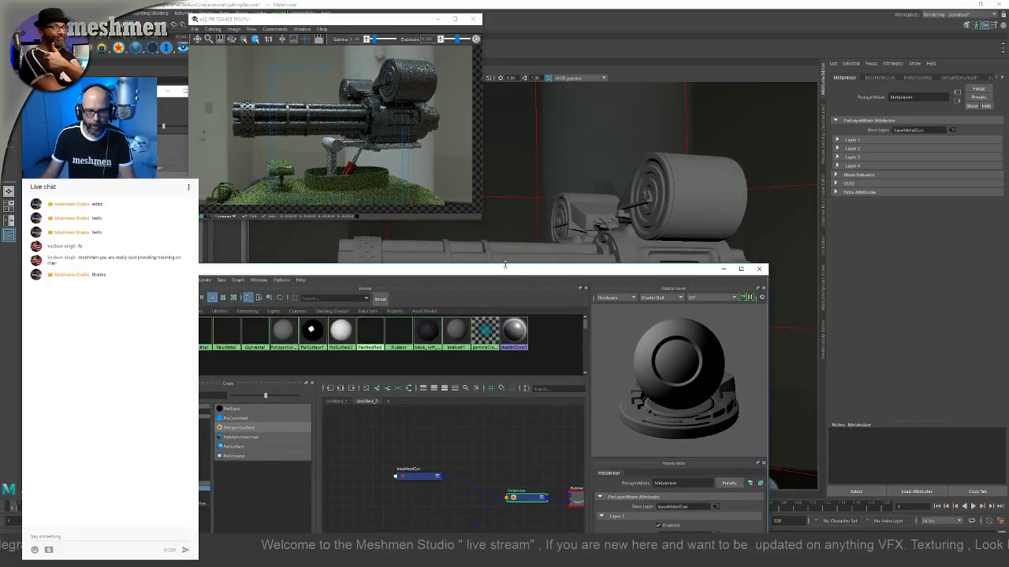
alt+drag(535, 188, 474, 206)
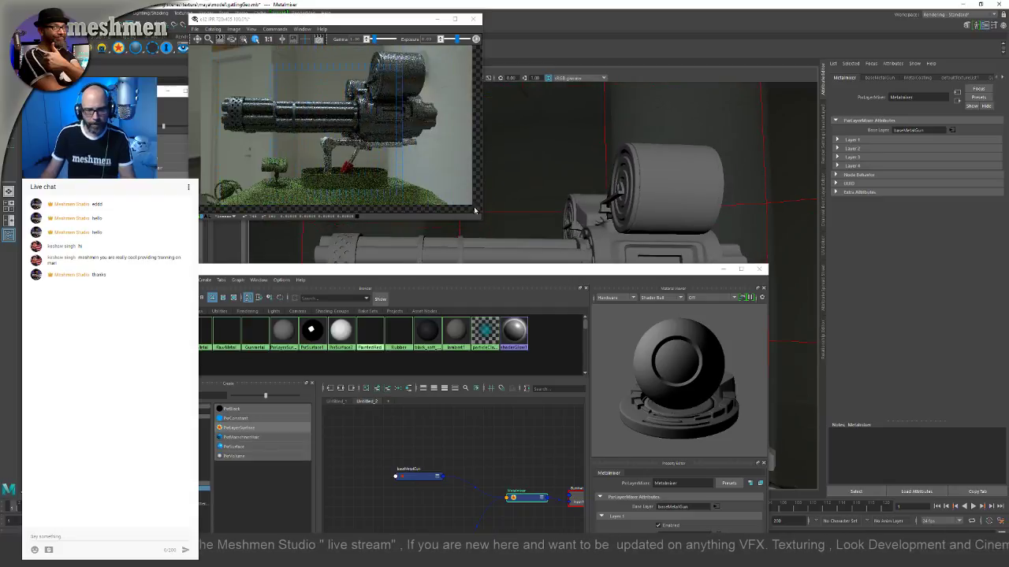
drag(437, 275, 632, 333)
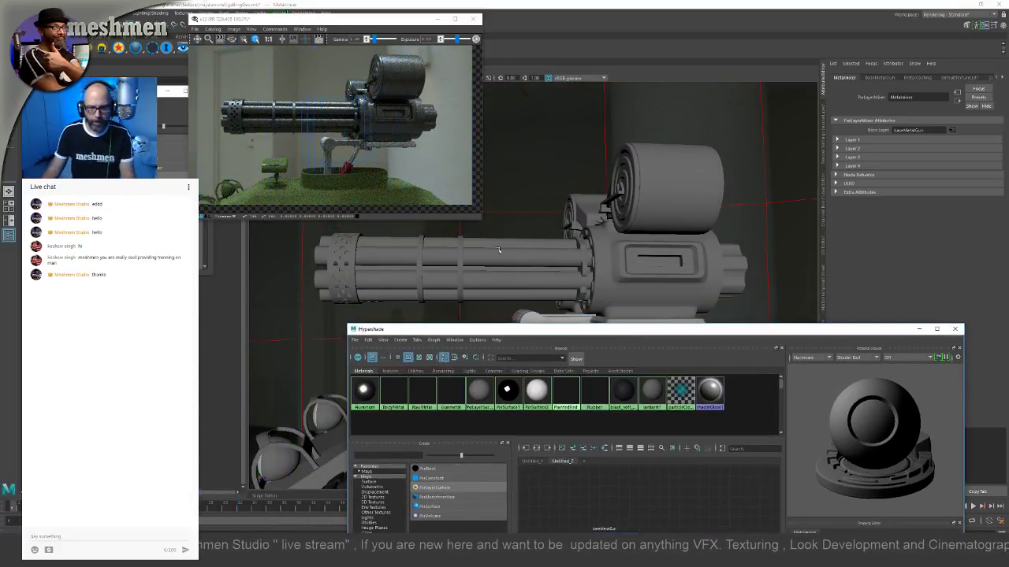
alt+drag(496, 233, 500, 255)
drag(535, 329, 667, 150)
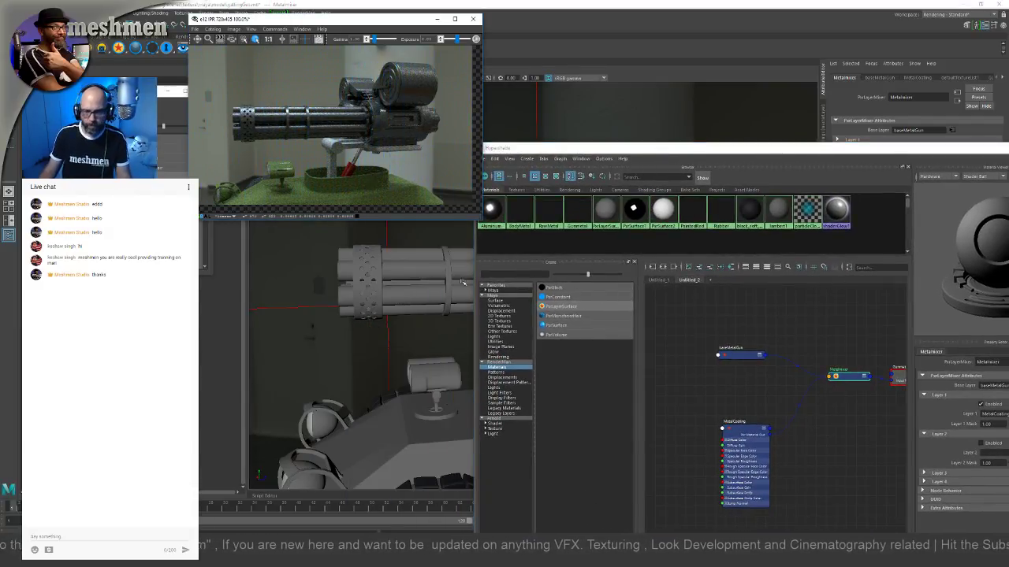
Step: Create a PxrSurface material above the gun metal nodes, name it PaintedBlack and collapse its node
click(736, 386)
alt+middle_drag(767, 305, 729, 365)
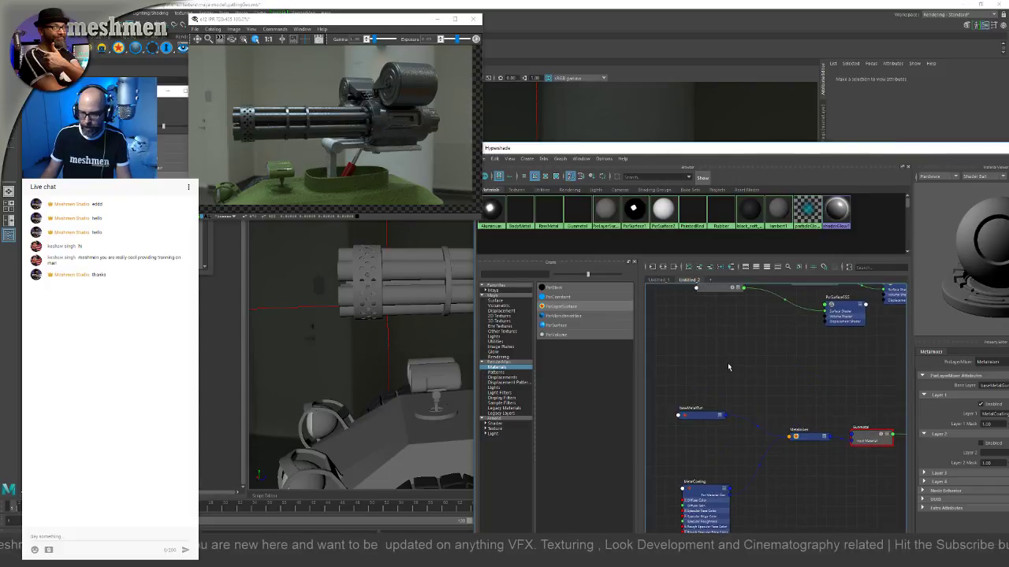
click(558, 326)
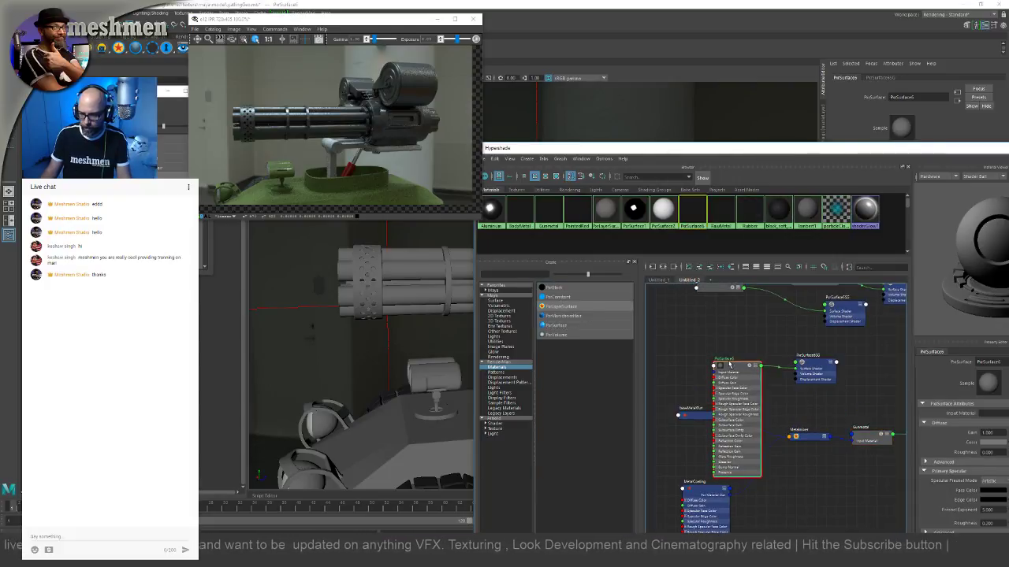
double_click(731, 361)
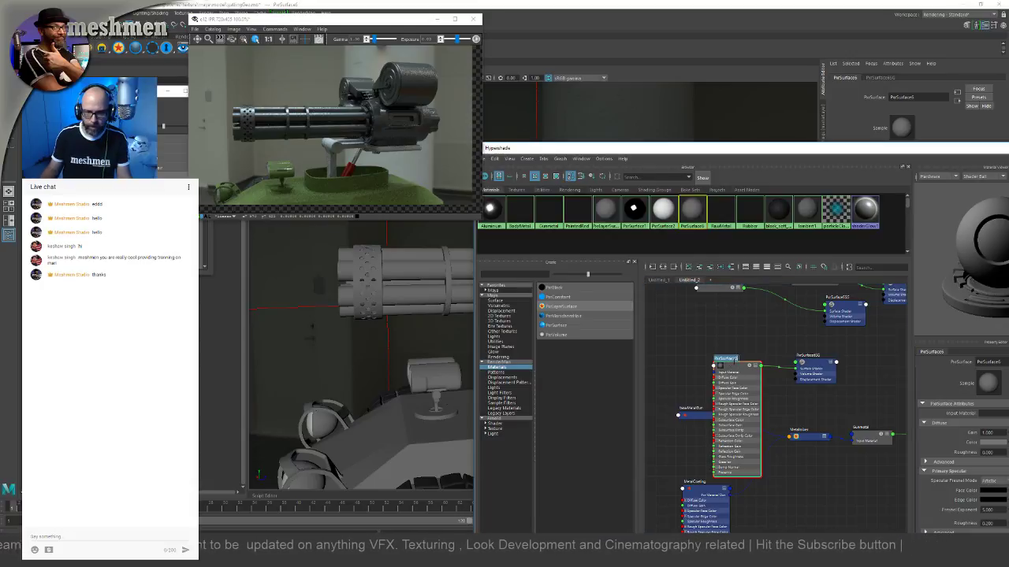
key(BackSpace)
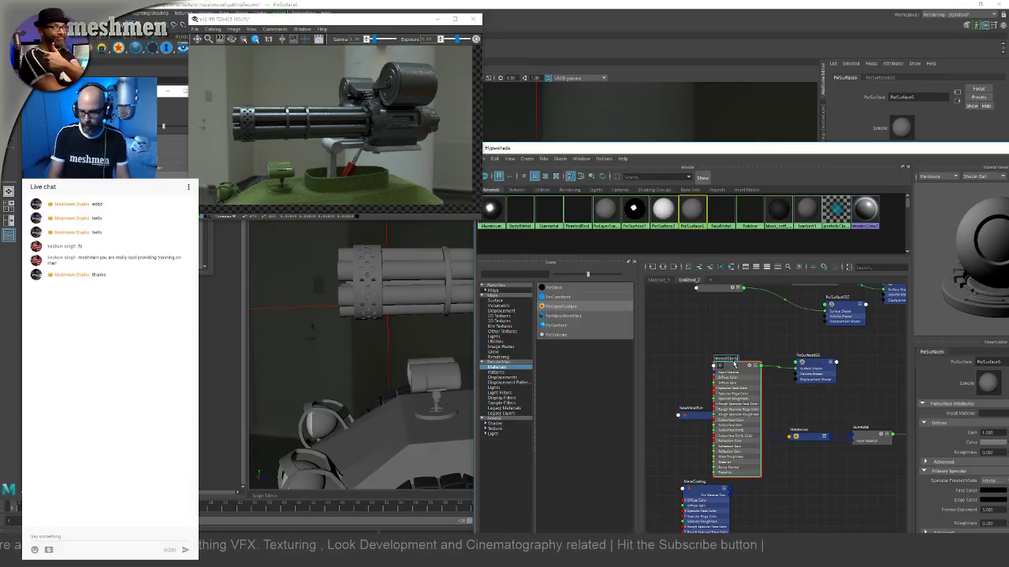
key(Return)
scroll(738, 345, up, 3)
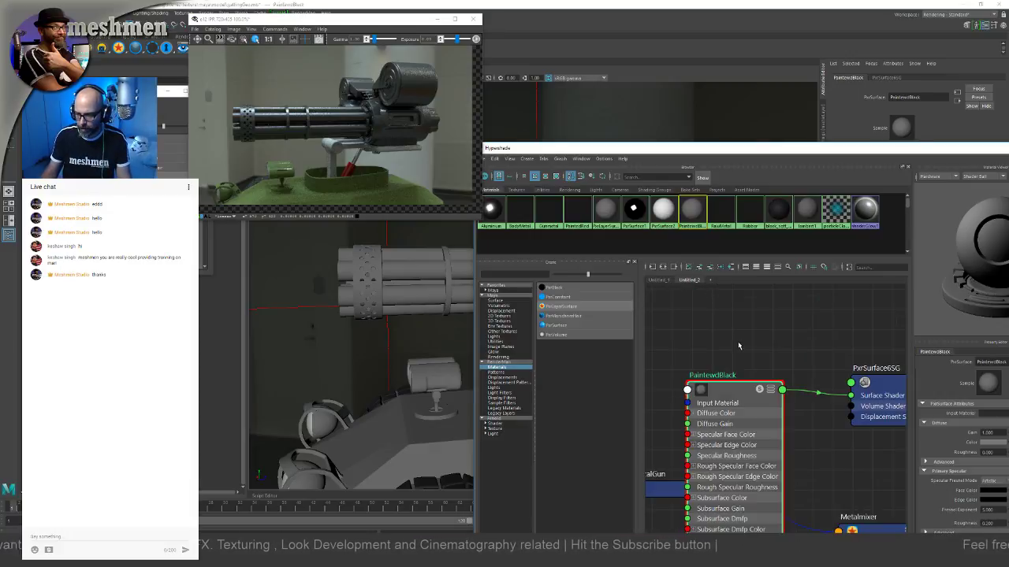
double_click(705, 375)
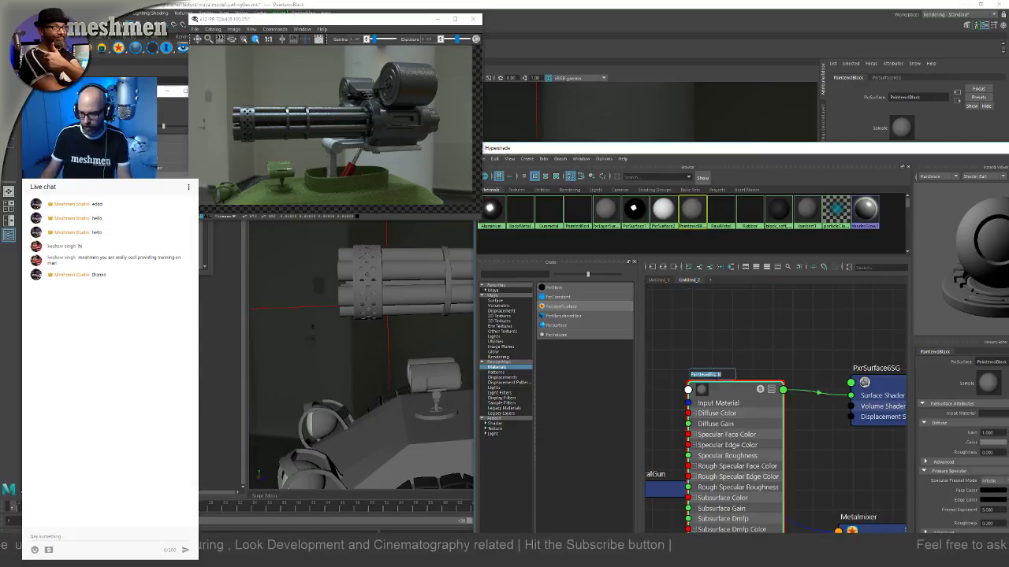
drag(706, 375, 763, 378)
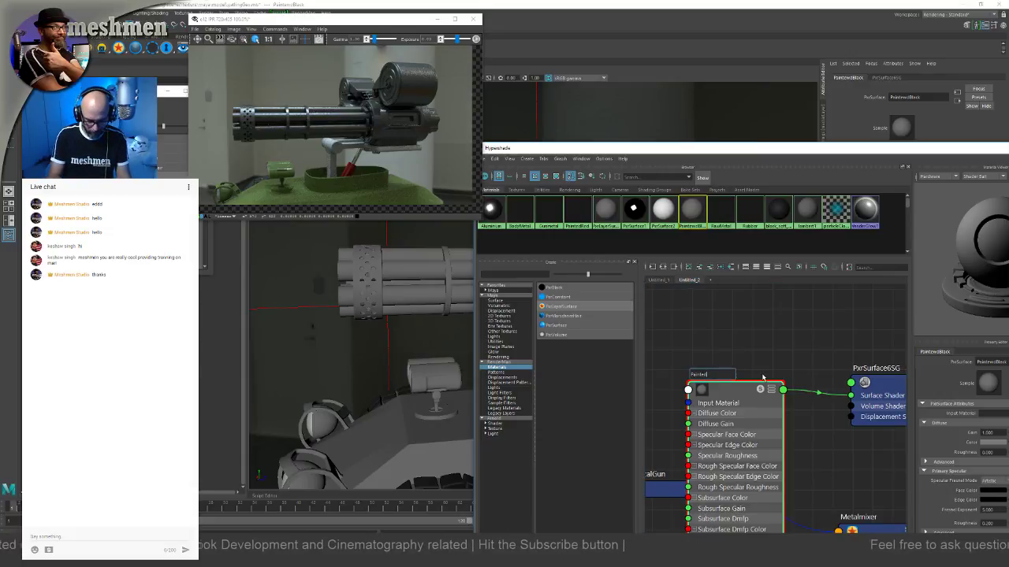
key(Return)
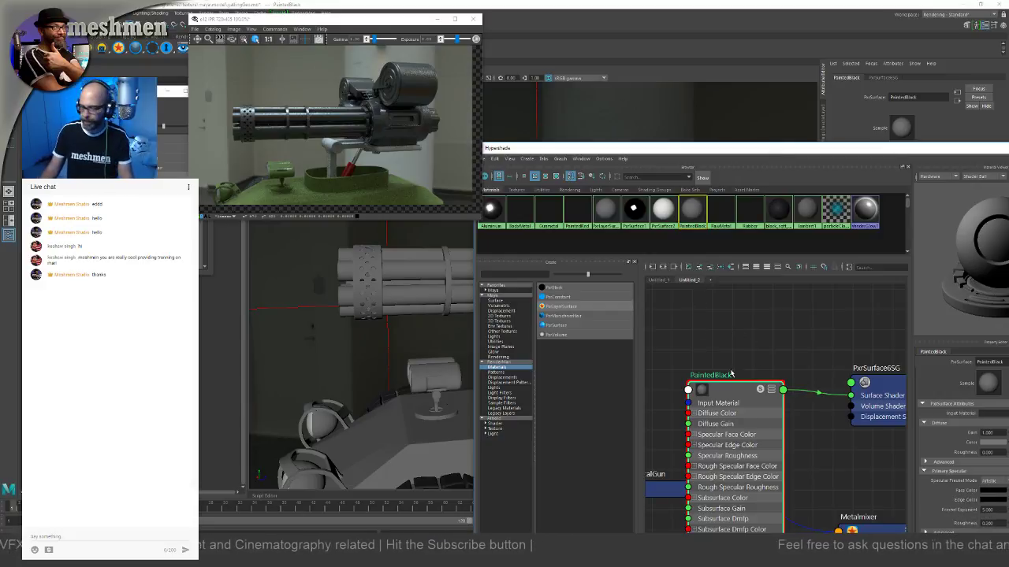
key(1)
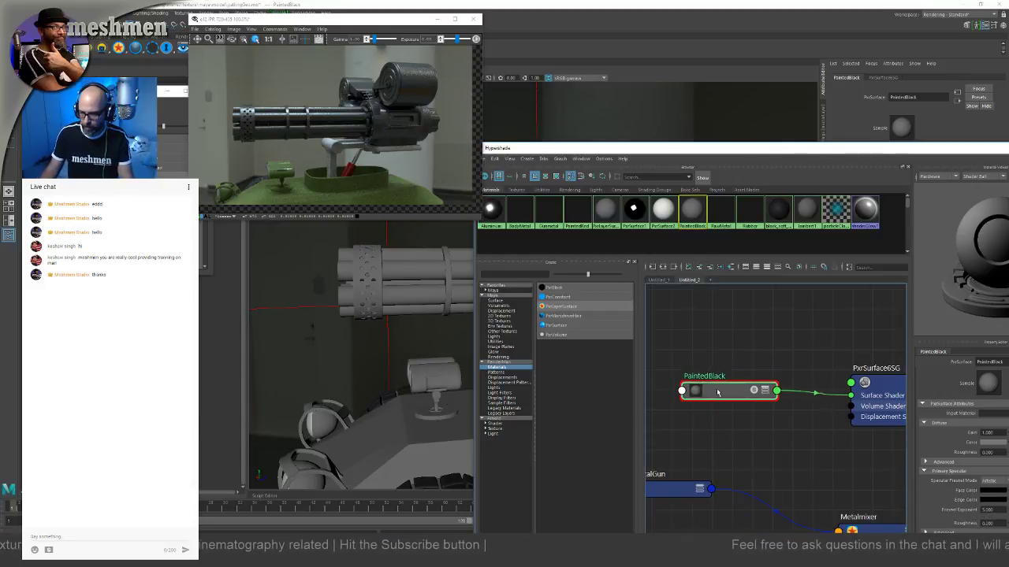
Step: Assign the PaintedBlack material to the metal support arm under the gun
drag(513, 150, 677, 194)
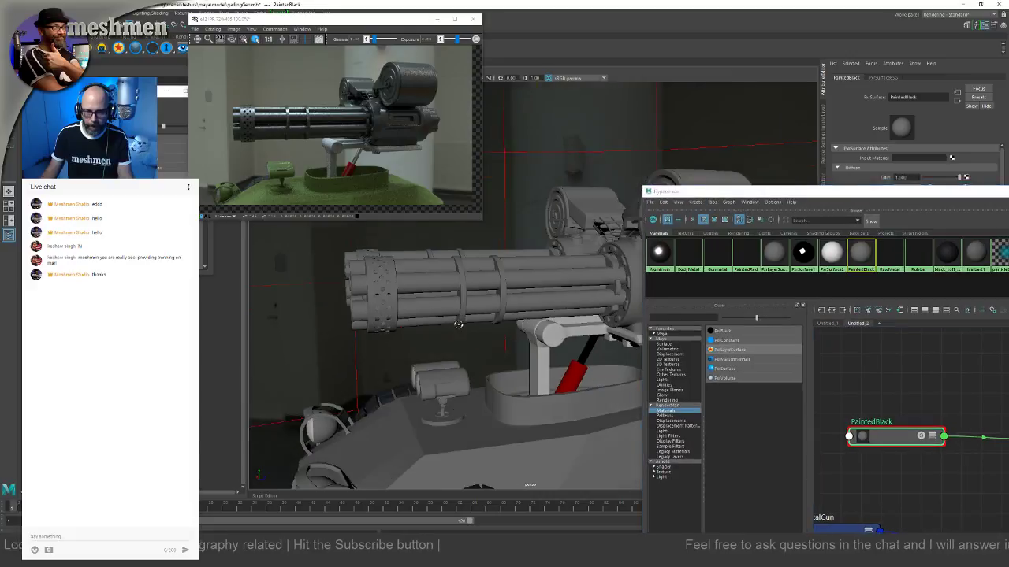
alt+drag(441, 300, 500, 309)
click(499, 304)
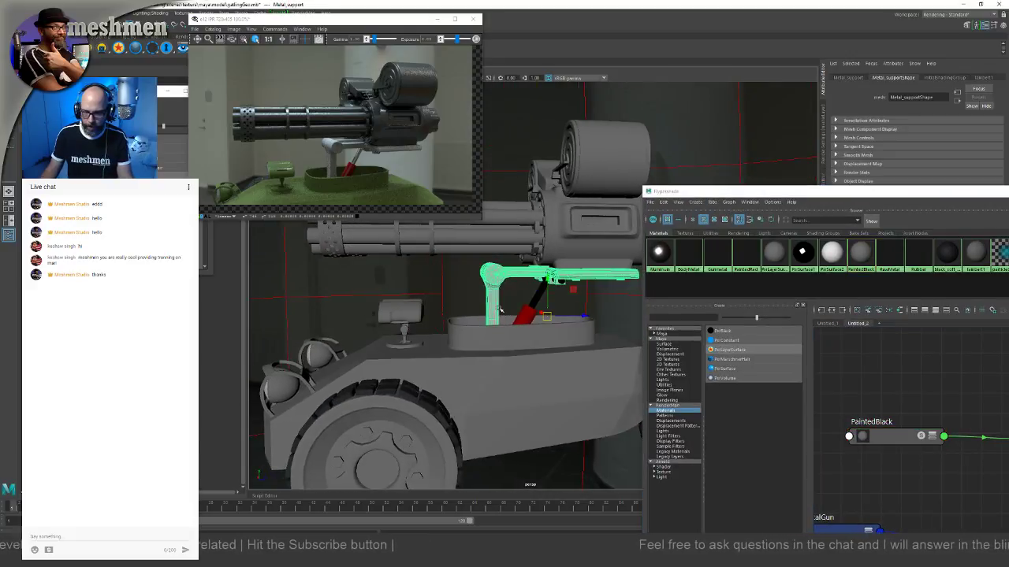
mouse_move(914, 420)
right_down()
mouse_move(887, 434)
mouse_move(884, 401)
right_up()
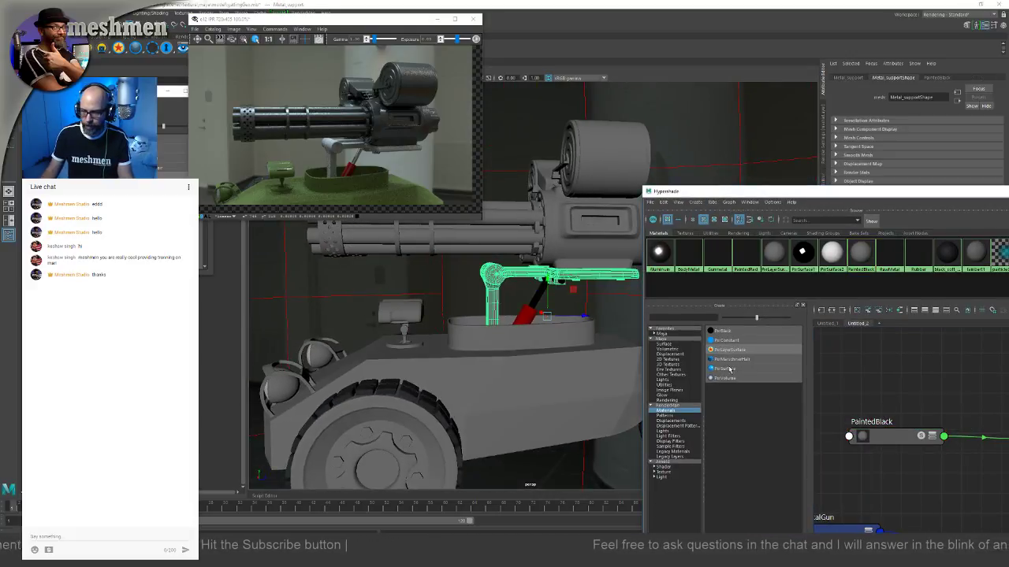
Step: Darken PaintedBlack's diffuse colour to near black and set its primary specular Fresnel mode to Physical
alt+drag(498, 349, 513, 352)
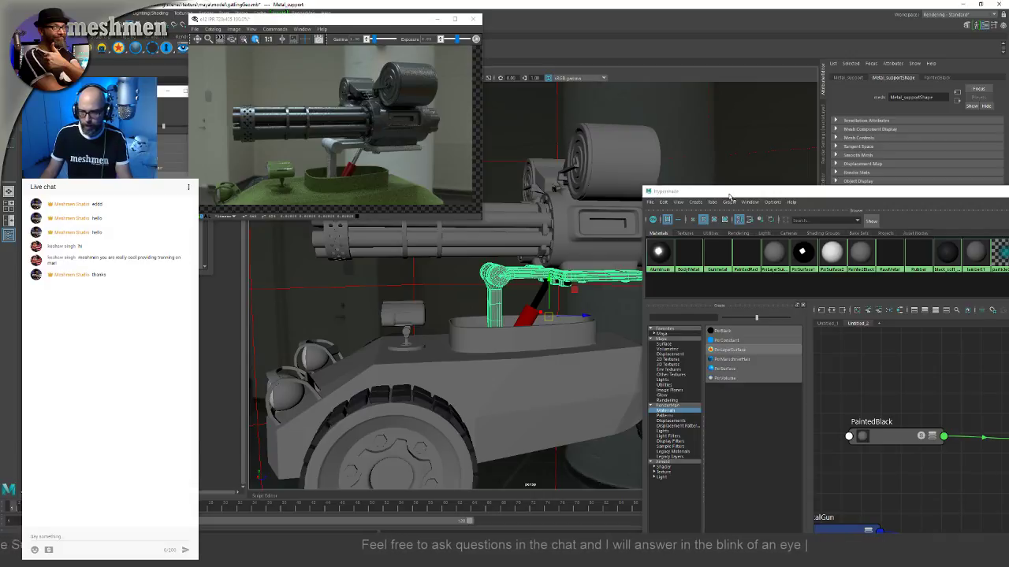
drag(729, 197, 607, 84)
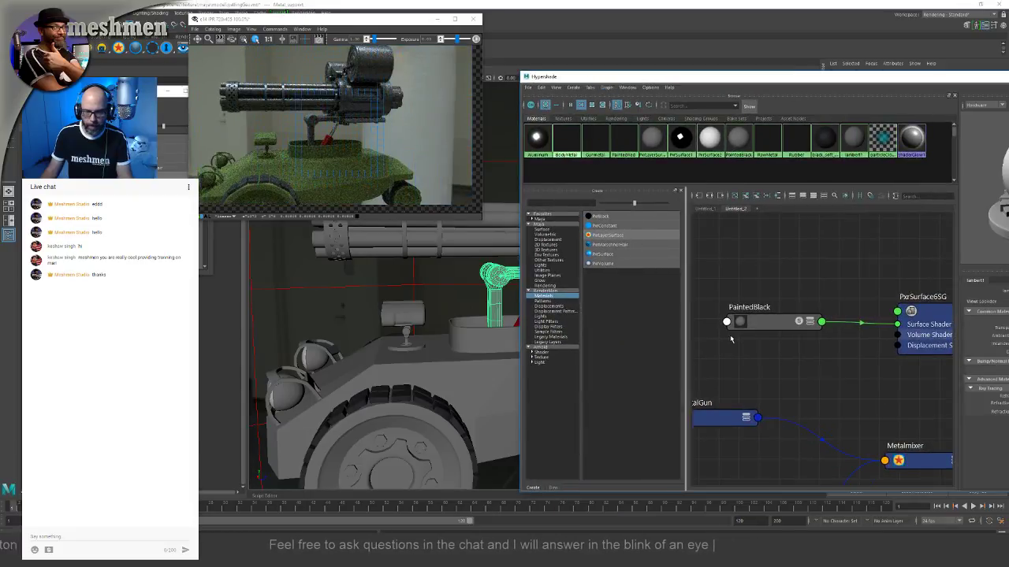
drag(741, 321, 736, 324)
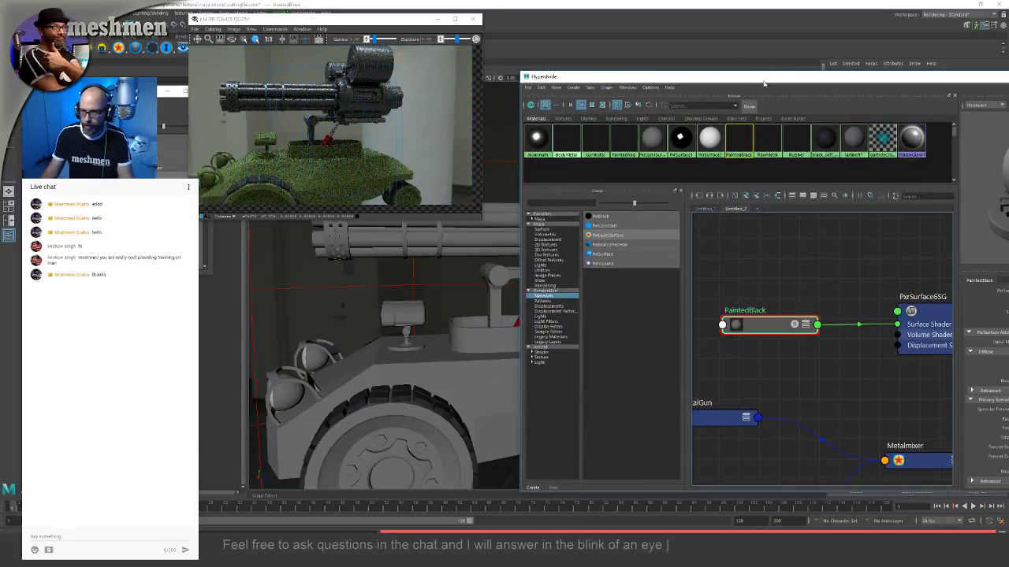
drag(773, 79, 580, 113)
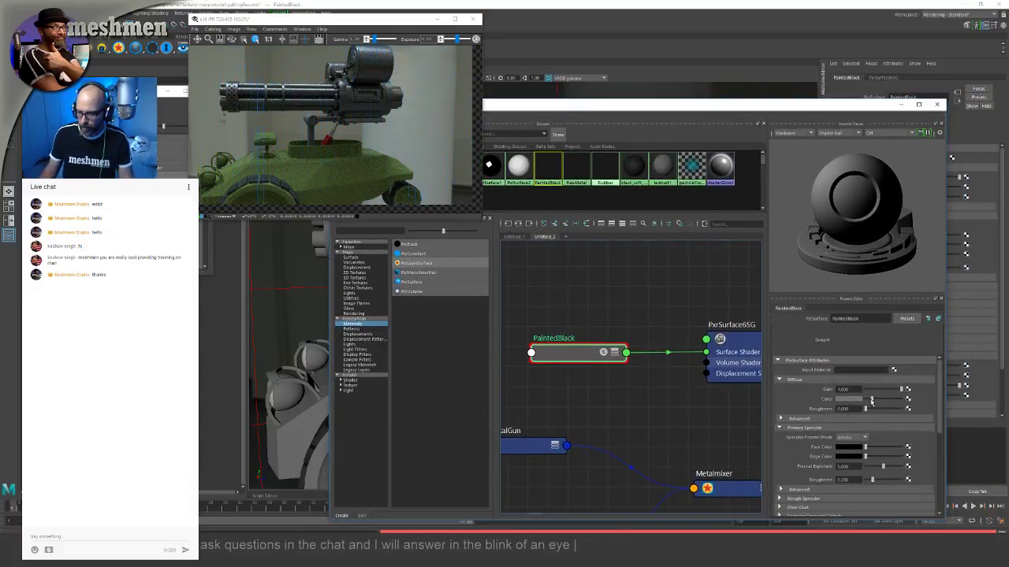
drag(871, 399, 867, 401)
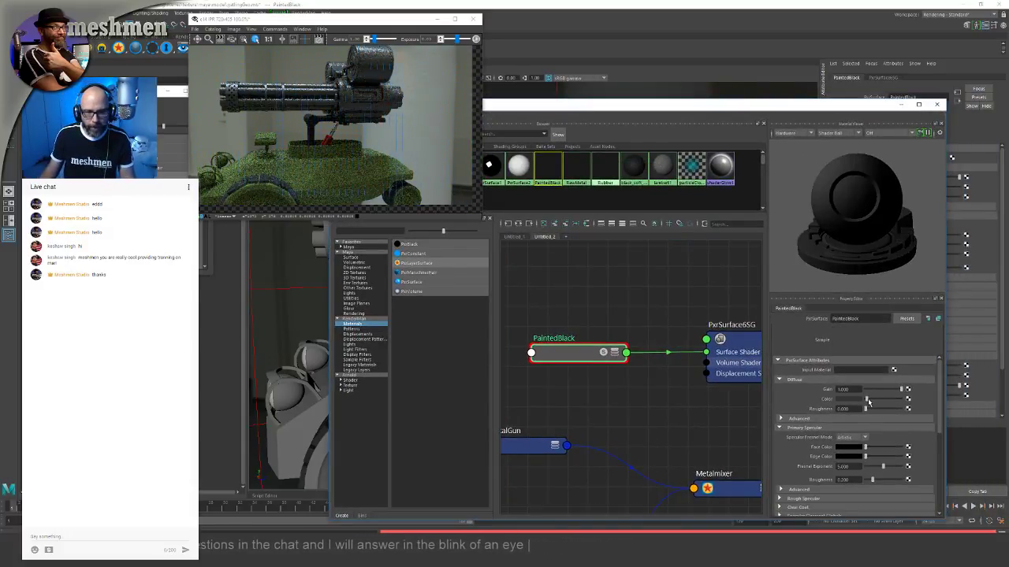
click(848, 438)
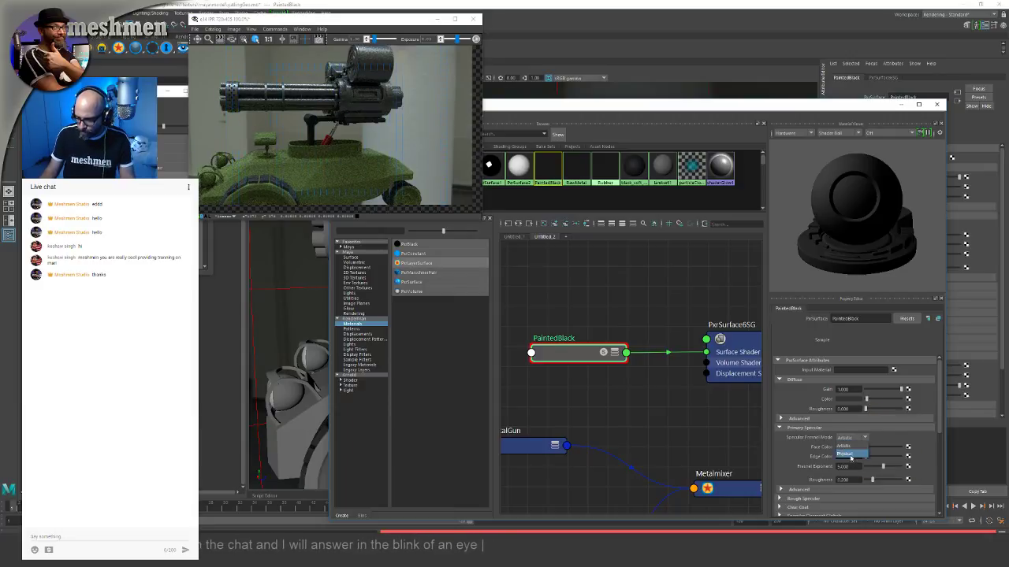
click(845, 446)
Step: Give PaintedBlack's primary specular the GGX model, a slightly lighter edge colour, a mid-grey refraction index and a white extinction coefficient
click(781, 489)
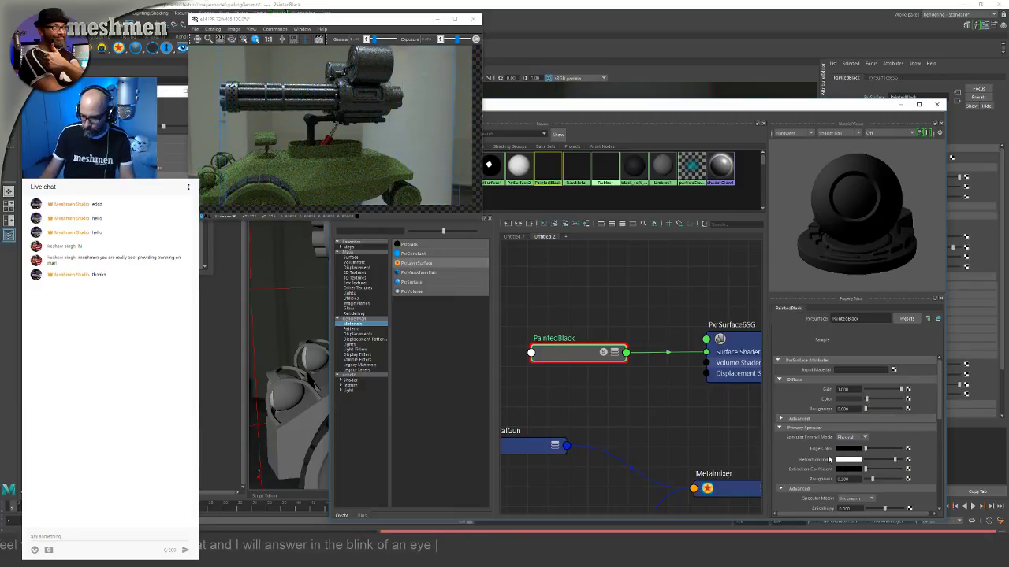
scroll(837, 489, down, 1)
click(849, 476)
click(846, 486)
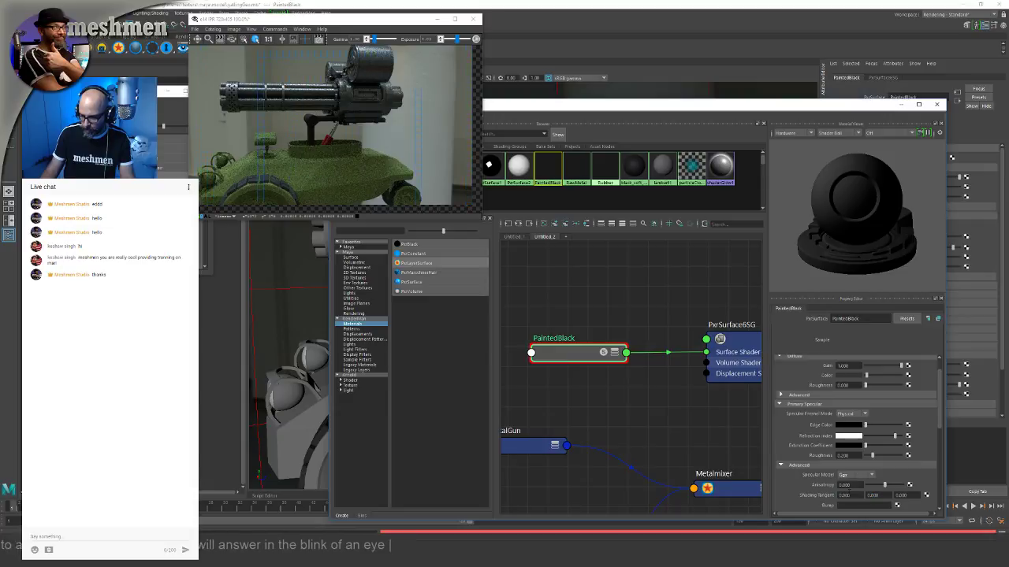
drag(862, 451, 867, 430)
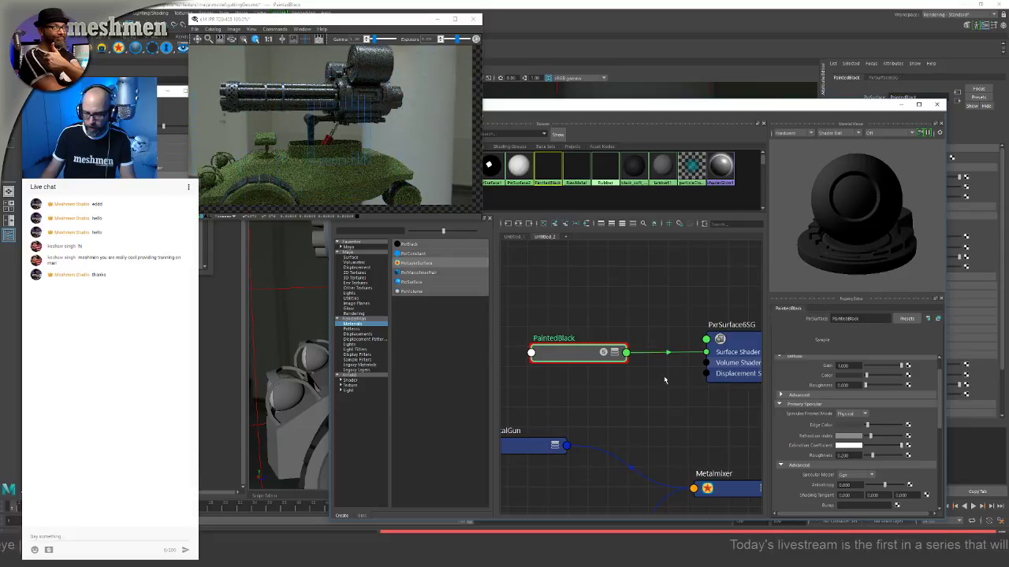
Step: Frame the gun's support arm in close-up and expand PaintedBlack's Clear Coat settings
drag(563, 115, 375, 362)
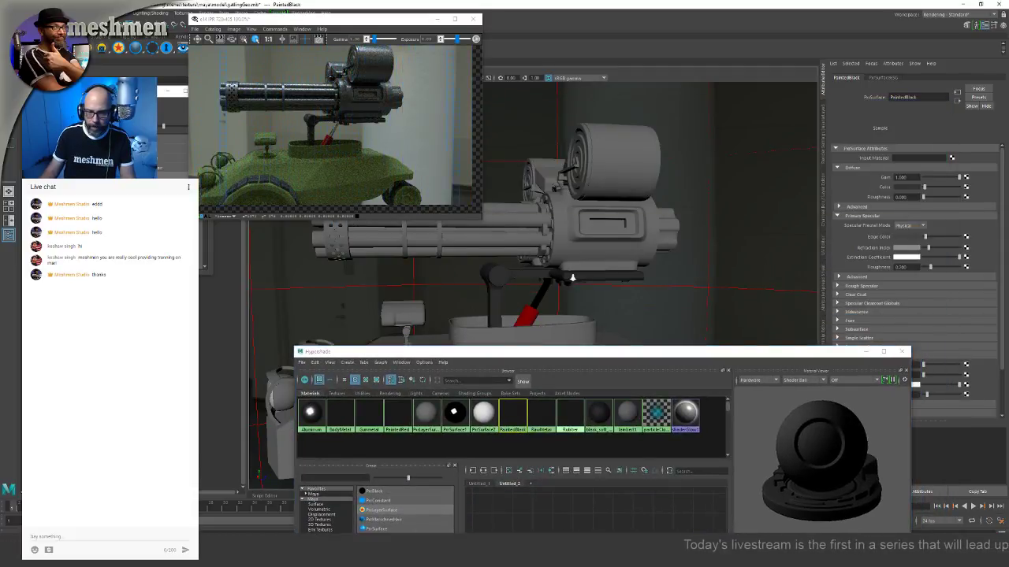
scroll(591, 284, up, 5)
alt+drag(575, 277, 590, 88)
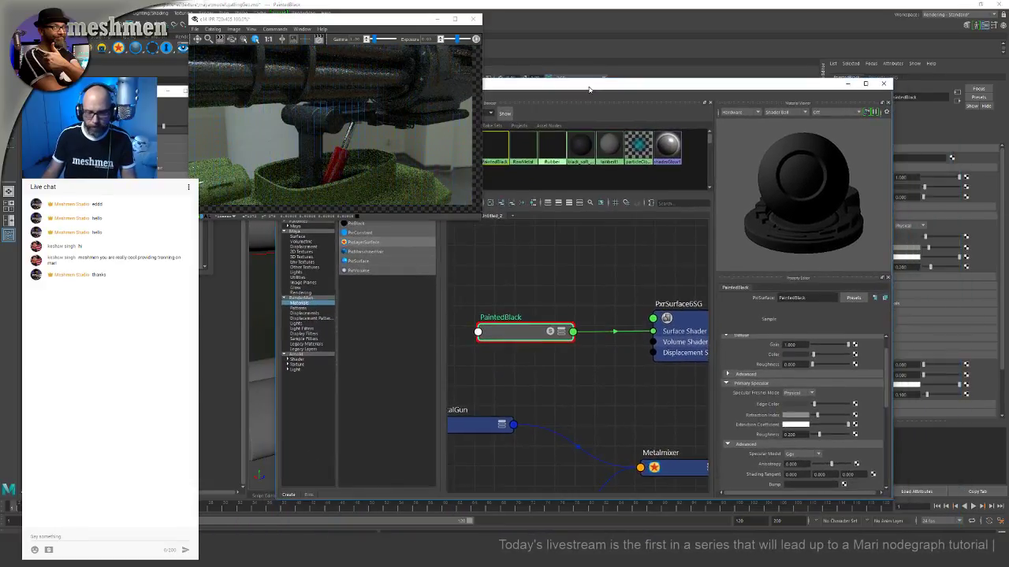
drag(885, 390, 894, 448)
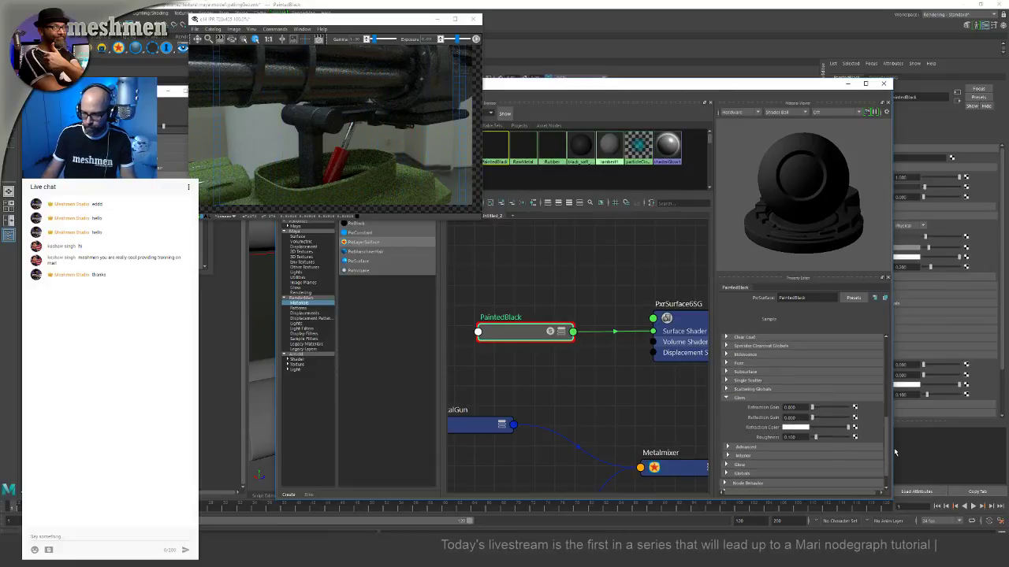
click(727, 338)
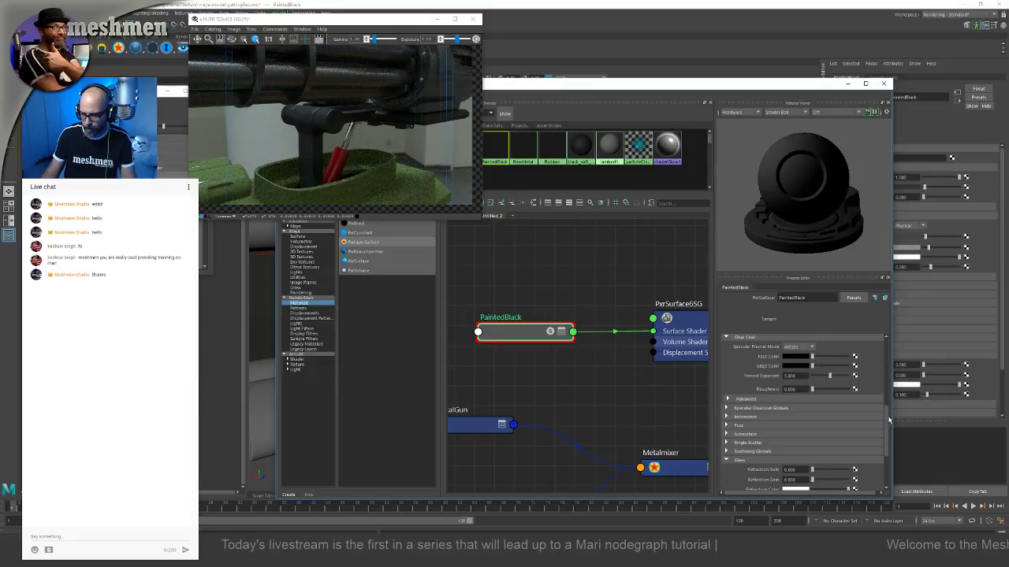
scroll(878, 371, up, 5)
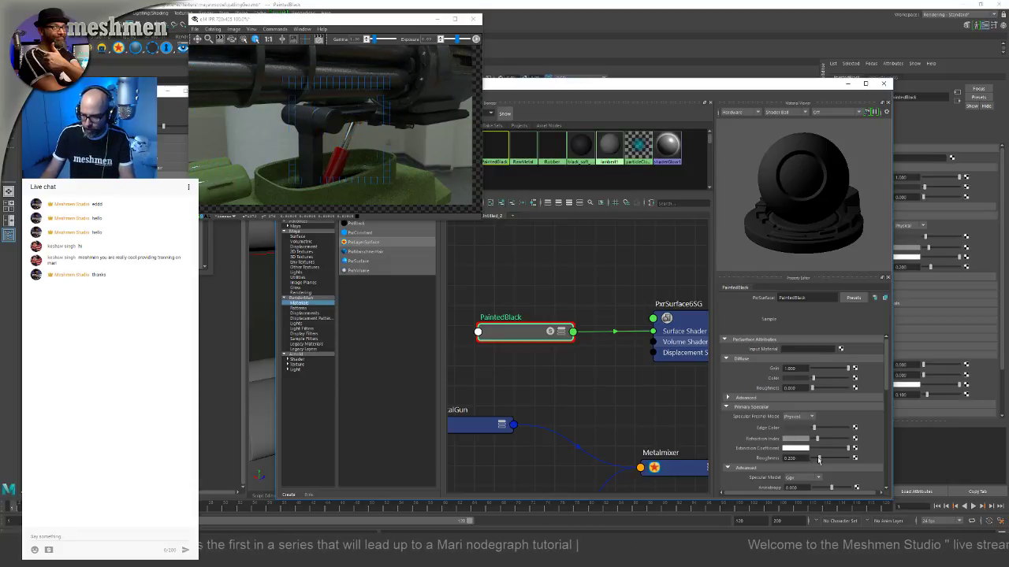
Step: Switch PaintedBlack's primary specular Fresnel mode to Artistic and raise its face colour to light grey
drag(815, 441, 837, 440)
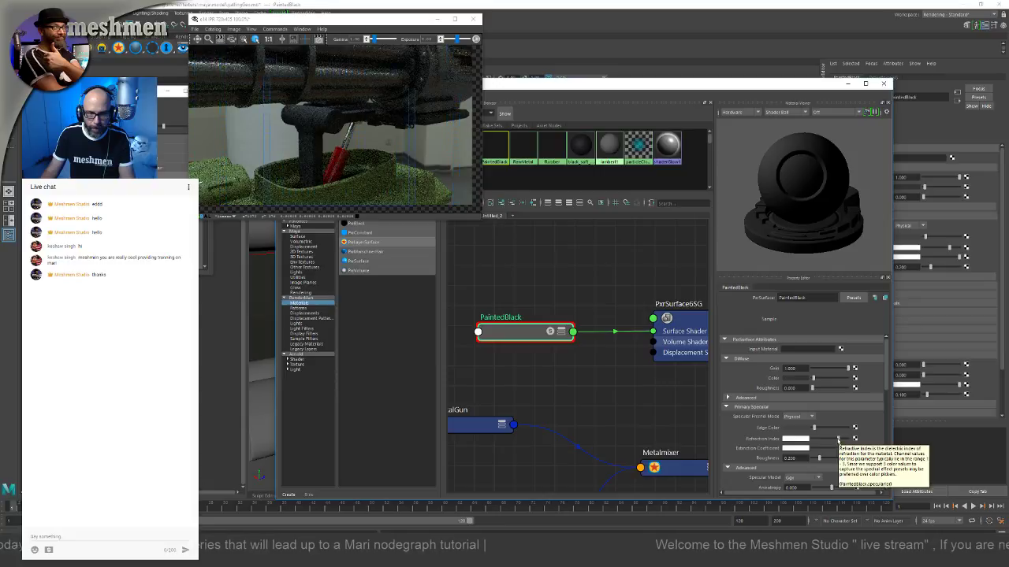
drag(829, 443, 816, 439)
click(801, 419)
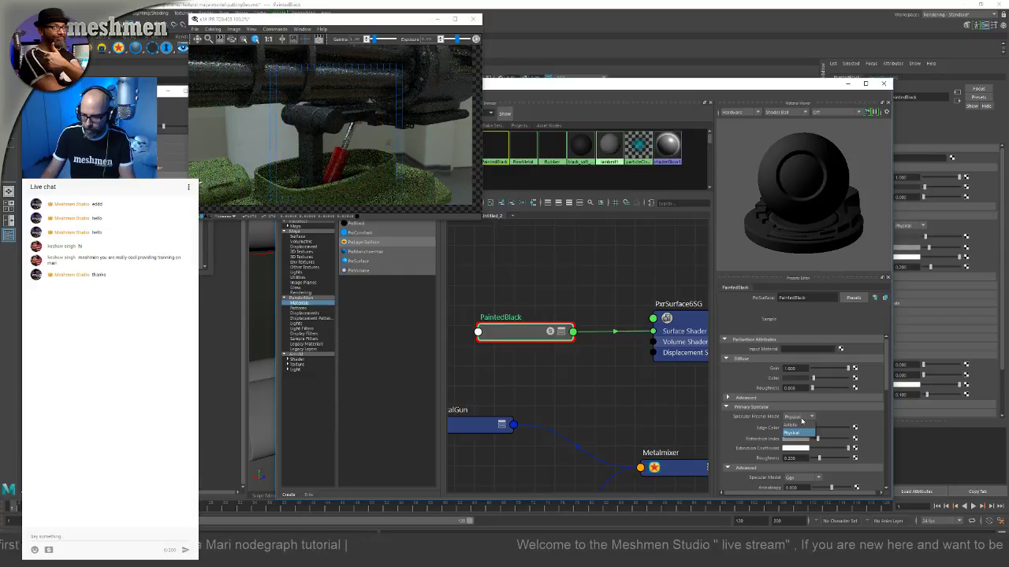
click(803, 426)
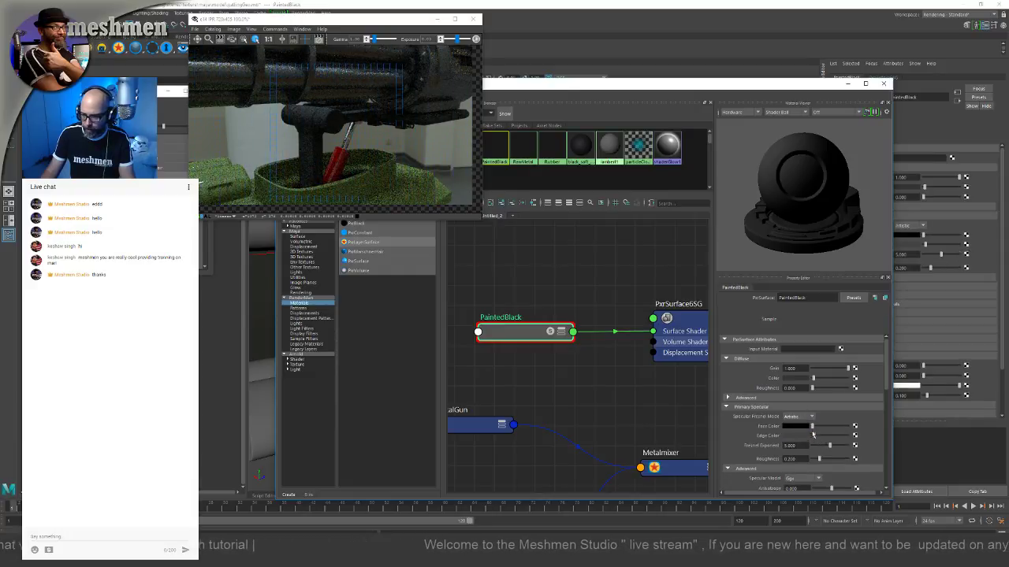
drag(813, 427, 824, 430)
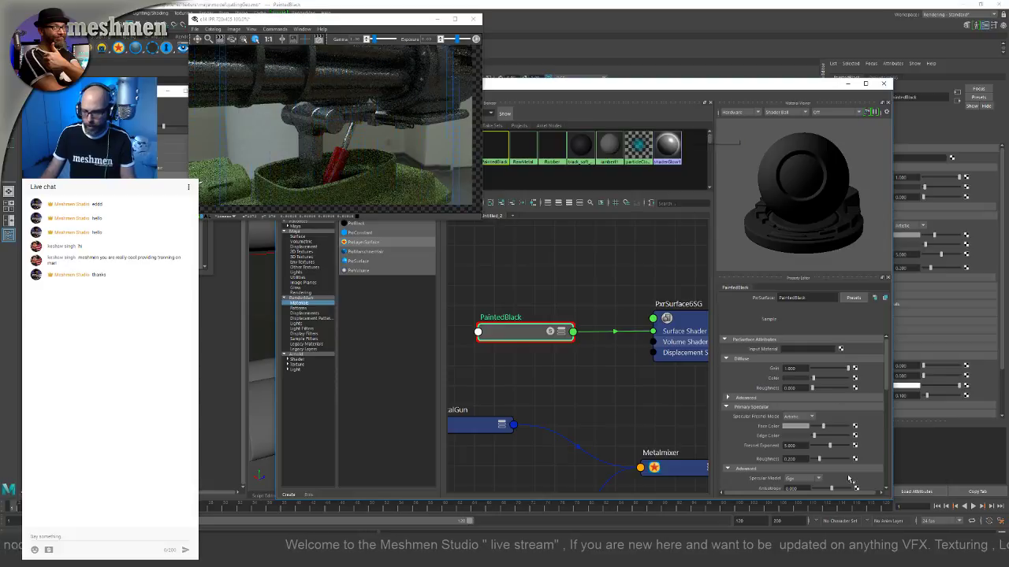
click(835, 427)
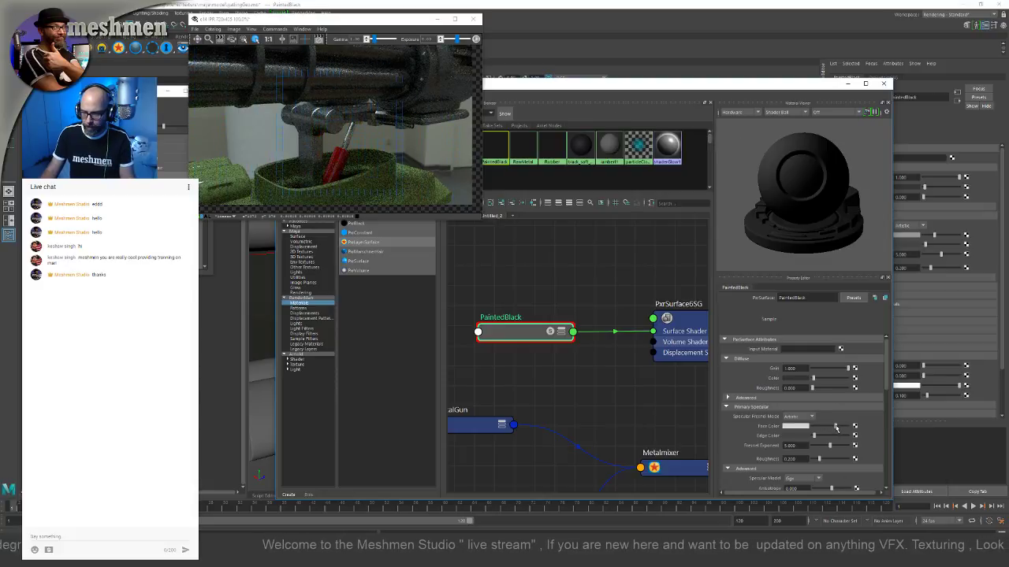
Step: Set PaintedBlack's primary specular roughness to 0.270 and darken its face colour to dark grey
double_click(644, 89)
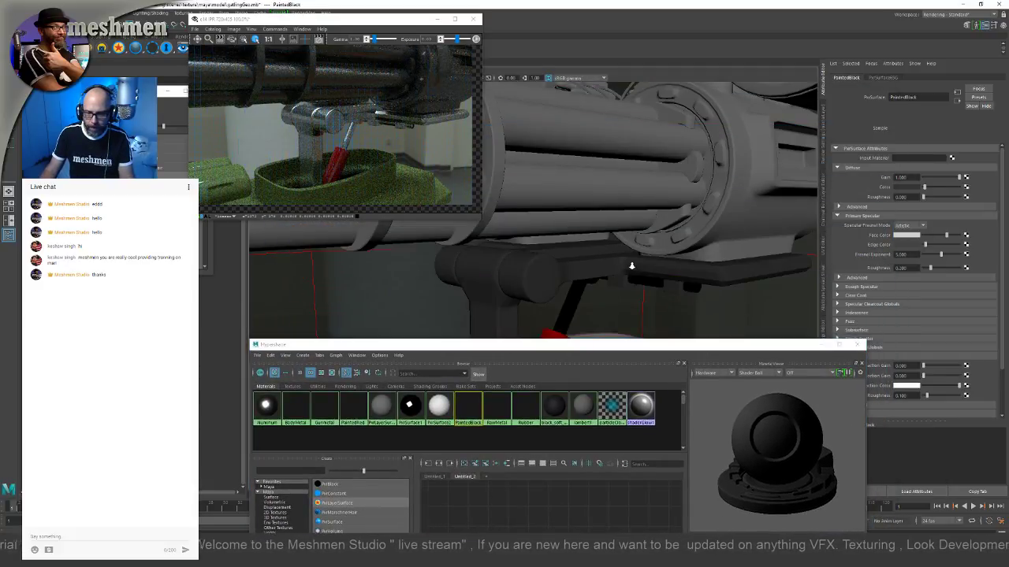
alt+drag(646, 270, 648, 272)
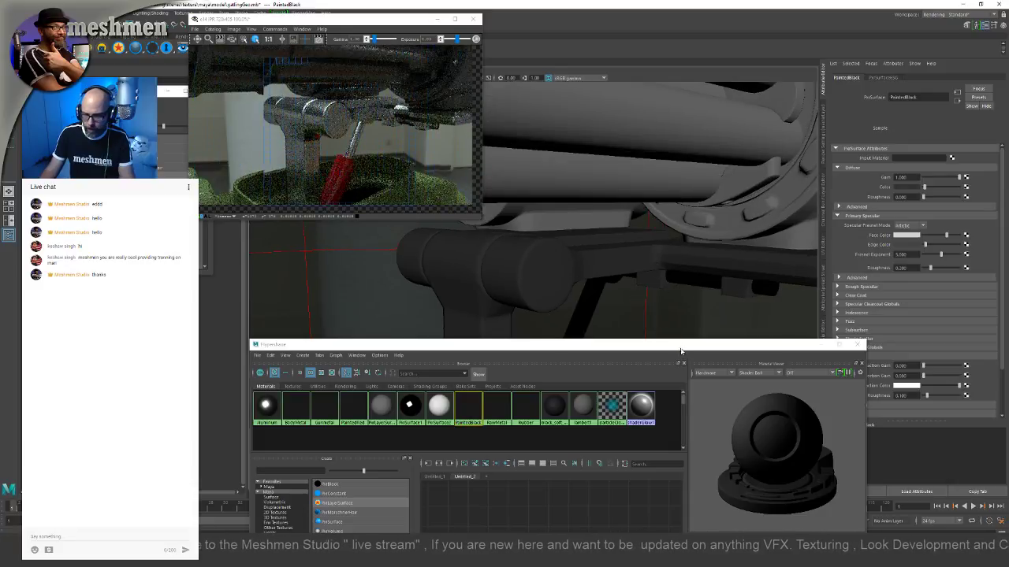
mouse_move(681, 351)
mouse_down()
mouse_move(631, 236)
mouse_move(607, 218)
mouse_move(878, 63)
mouse_move(830, 55)
mouse_up()
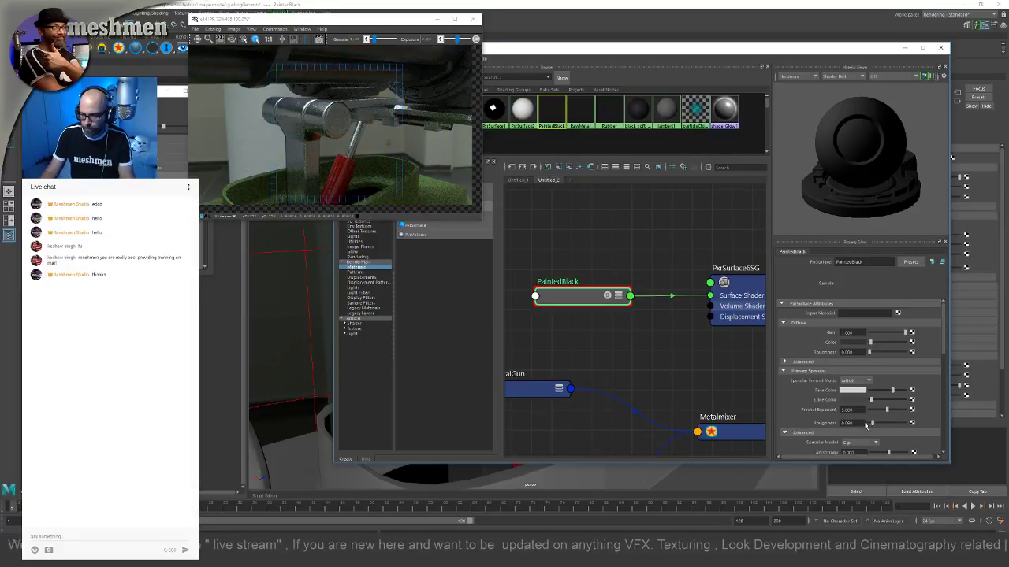
drag(865, 424, 878, 427)
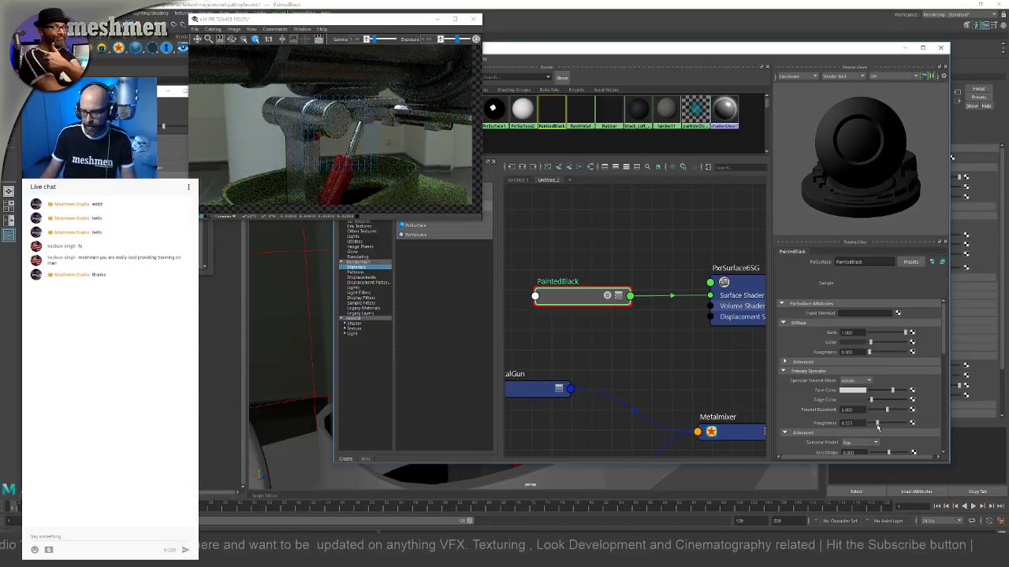
drag(877, 427, 880, 427)
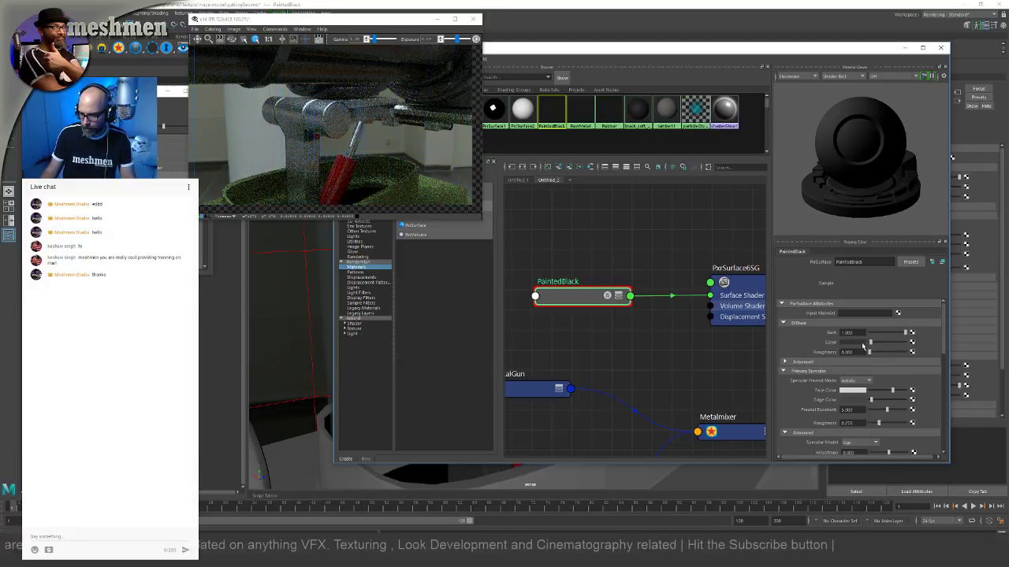
drag(884, 394, 873, 391)
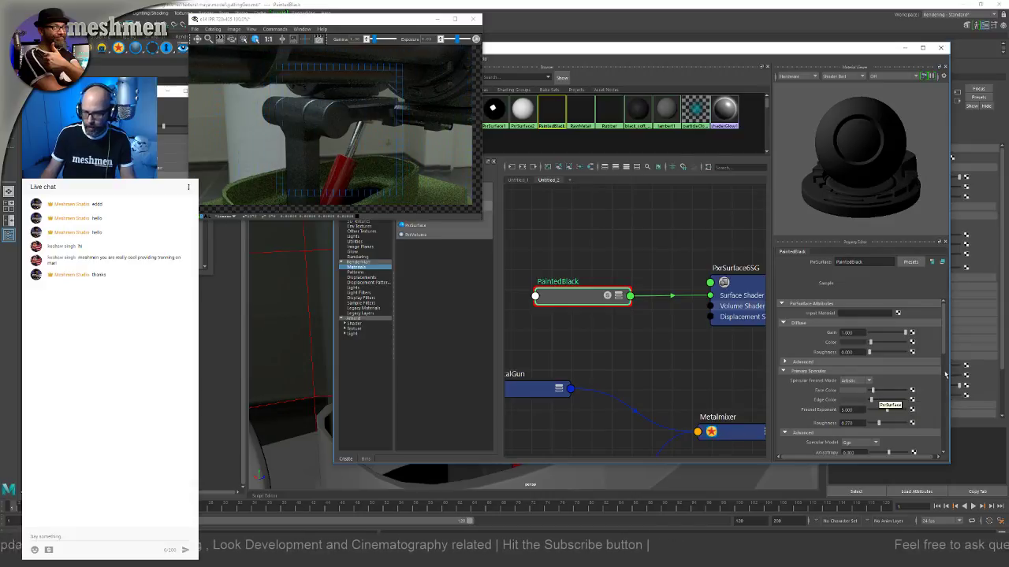
Step: Give PaintedBlack's clear coat a dark grey face colour and a near-white edge colour
scroll(944, 423, down, 3)
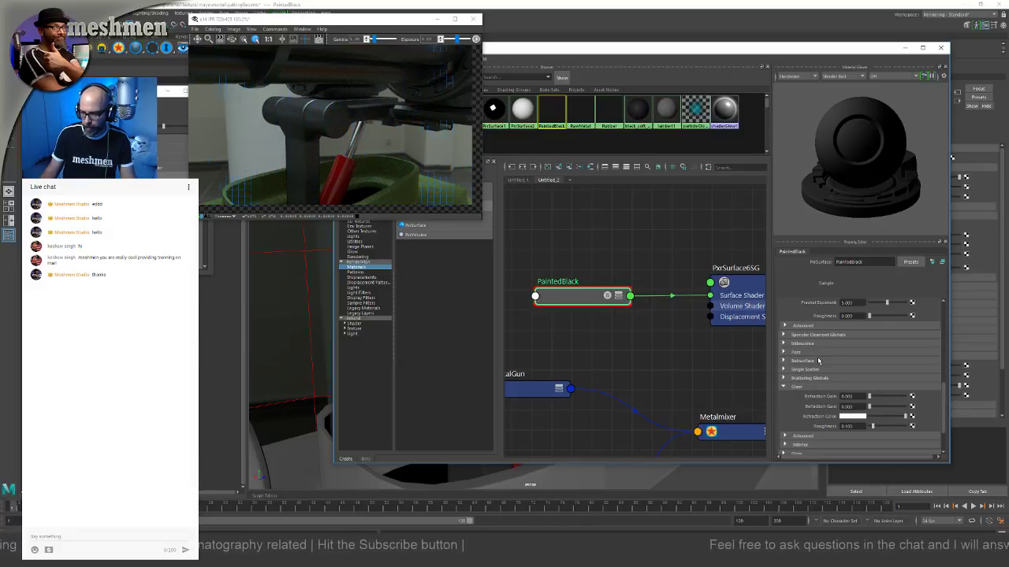
scroll(818, 360, up, 1)
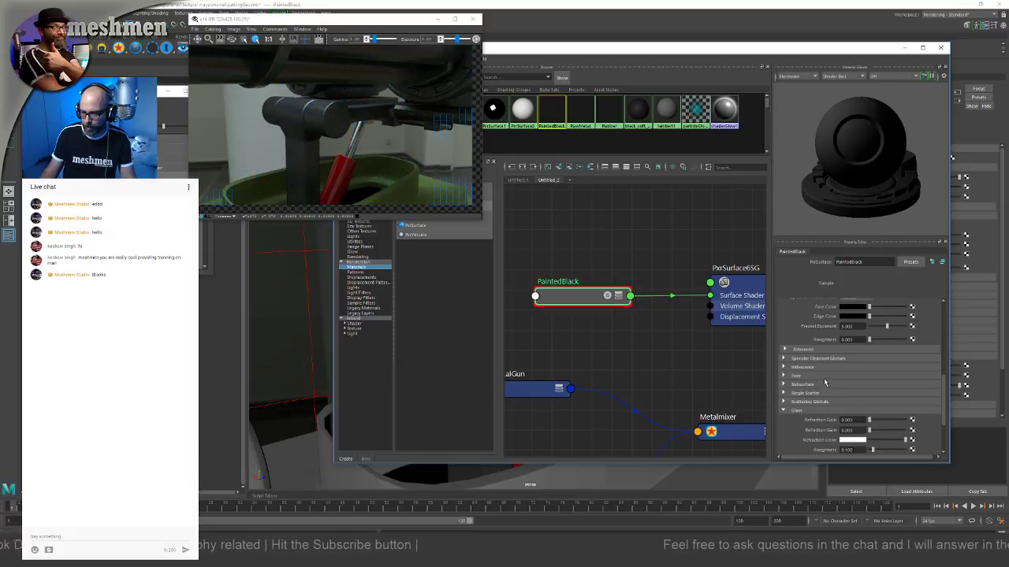
click(784, 360)
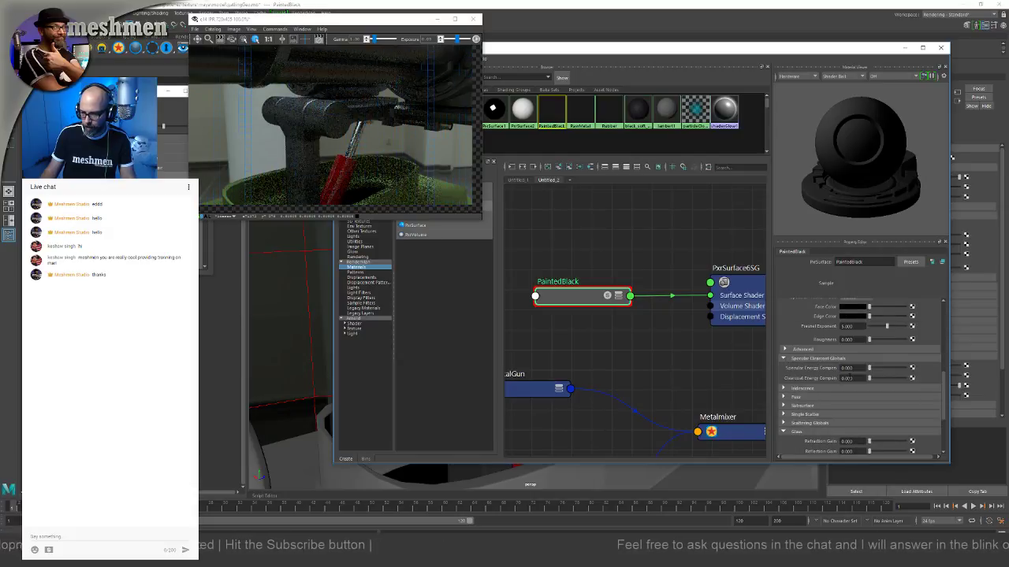
scroll(857, 384, up, 2)
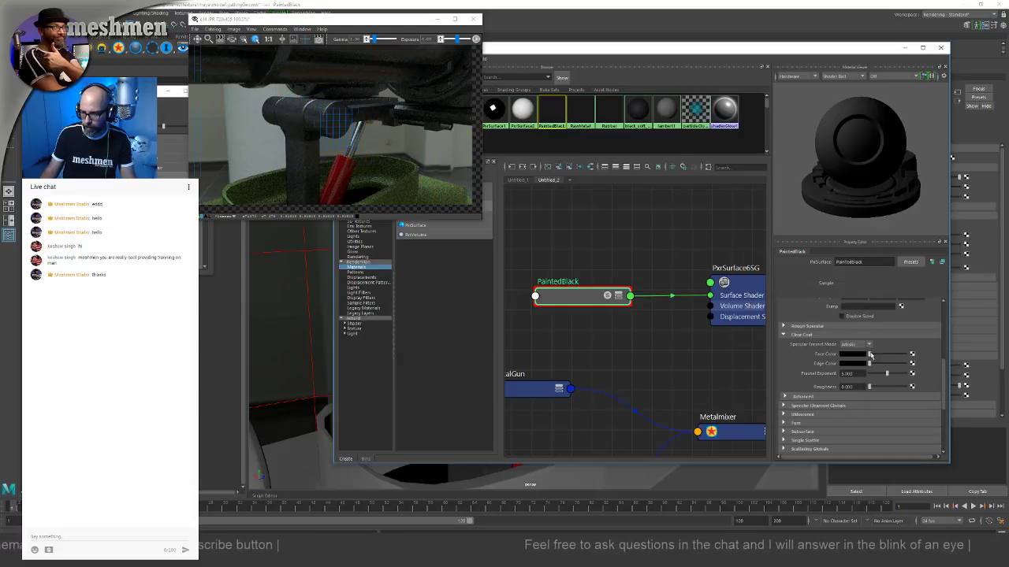
drag(870, 357, 898, 365)
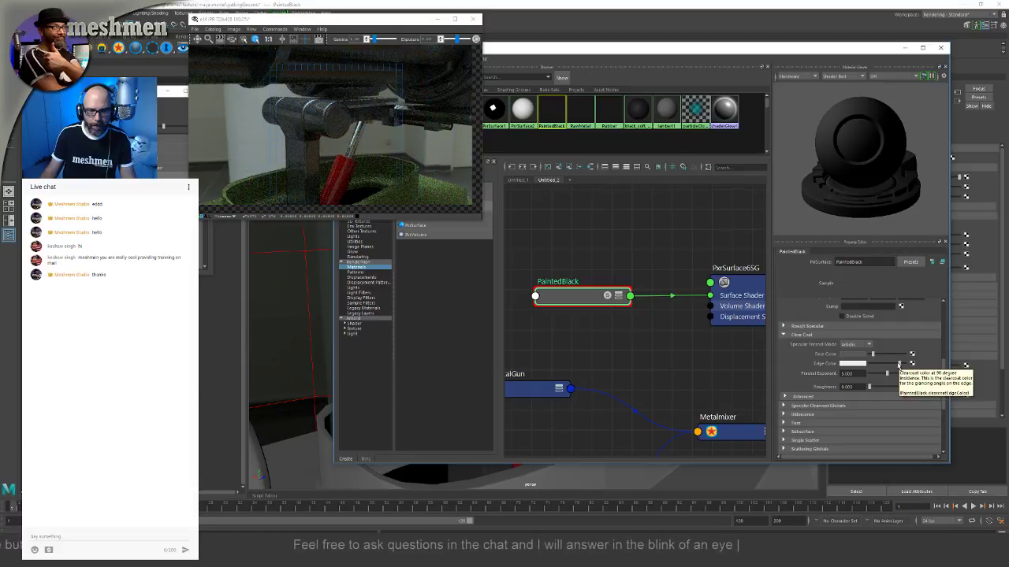
Step: Examine the gun mount, barrels, hull and headlights from several angles in the viewport and live render
drag(585, 51, 582, 373)
scroll(575, 205, down, 3)
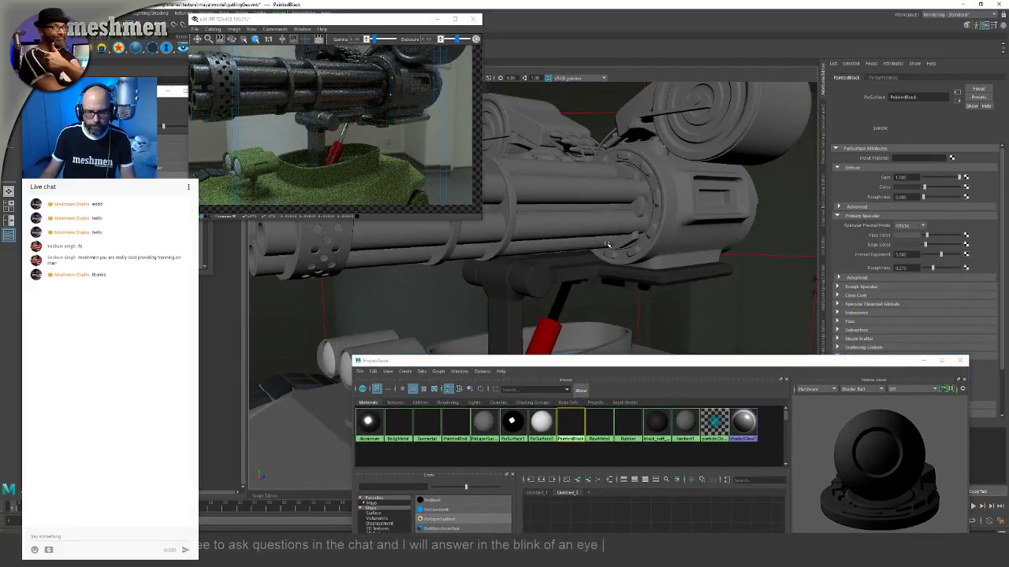
scroll(532, 235, down, 5)
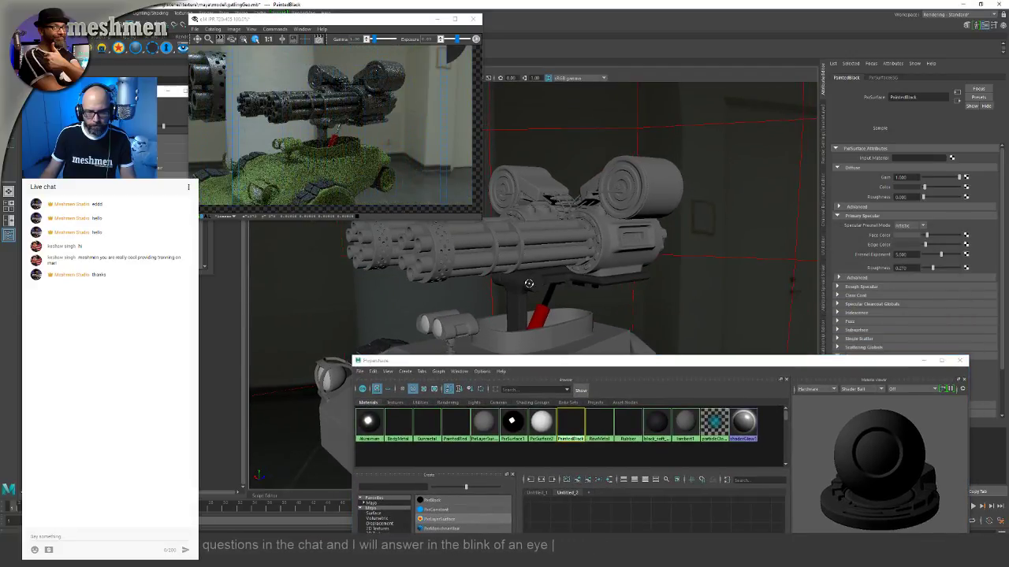
alt+drag(540, 277, 578, 279)
alt+right_drag(578, 279, 696, 323)
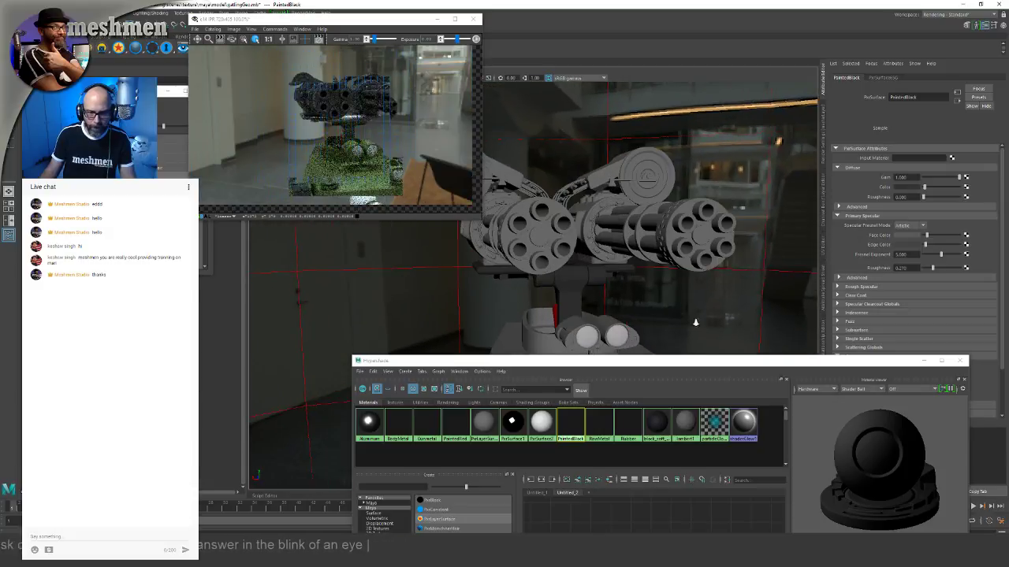
alt+middle_drag(614, 224, 610, 87)
alt+right_drag(623, 230, 655, 230)
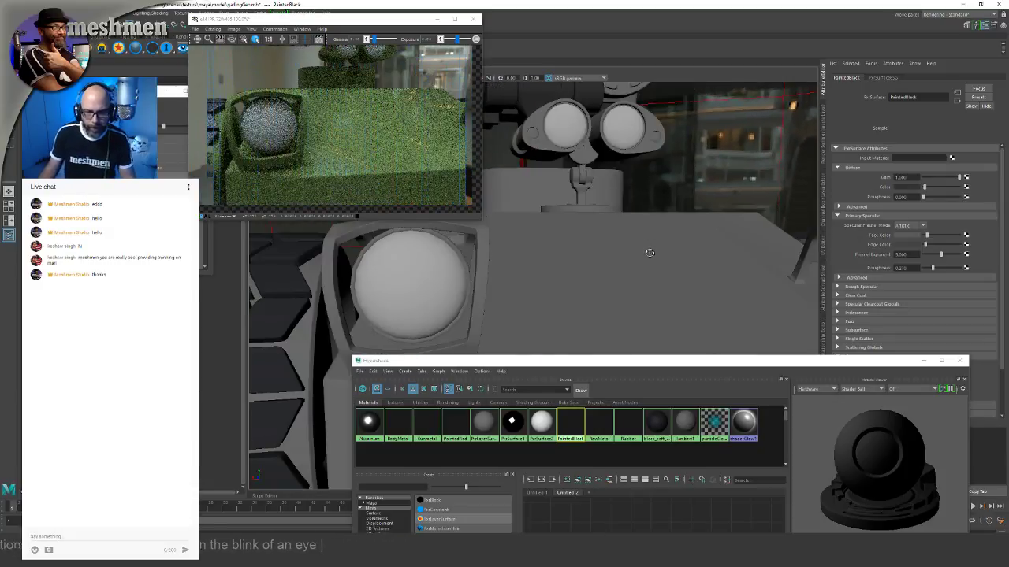
alt+middle_drag(651, 252, 653, 341)
mouse_move(633, 255)
alt+mouse_down()
mouse_move(648, 259)
mouse_move(651, 314)
alt+mouse_up()
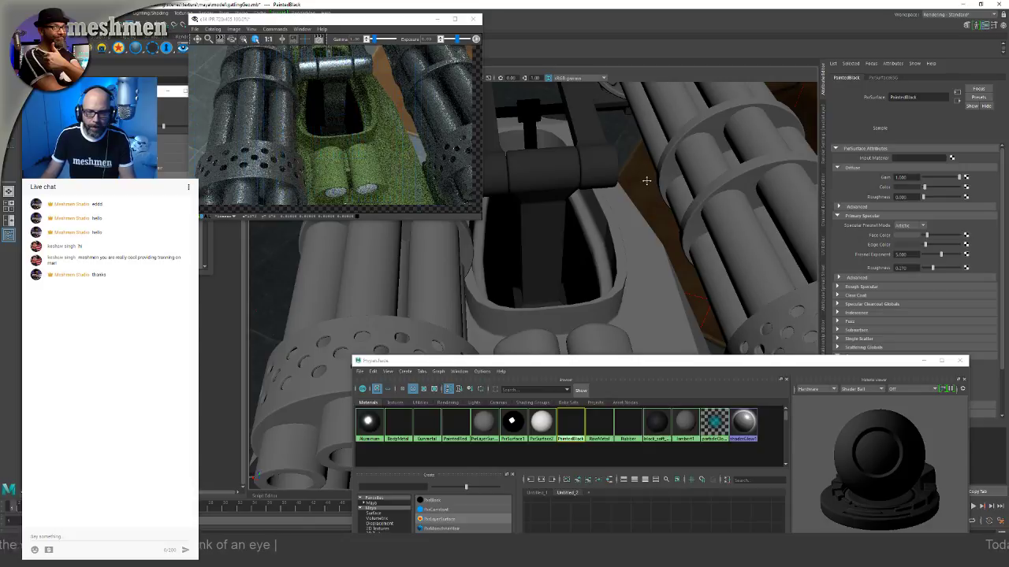
mouse_move(646, 181)
alt+mouse_down()
mouse_move(630, 211)
mouse_move(641, 218)
mouse_move(633, 212)
alt+mouse_up()
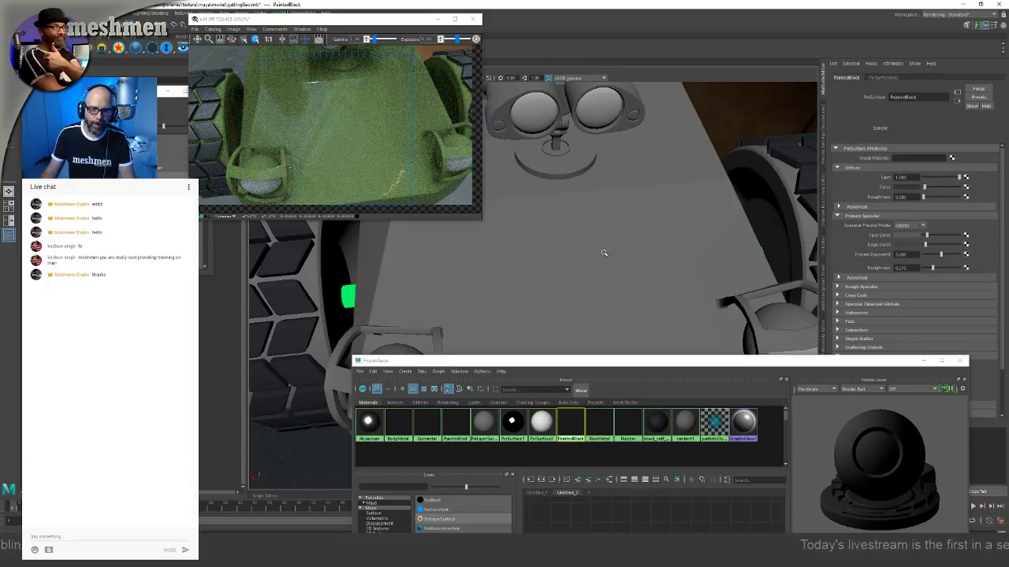
mouse_move(607, 254)
alt+mouse_down()
mouse_move(622, 248)
mouse_move(533, 254)
alt+mouse_up()
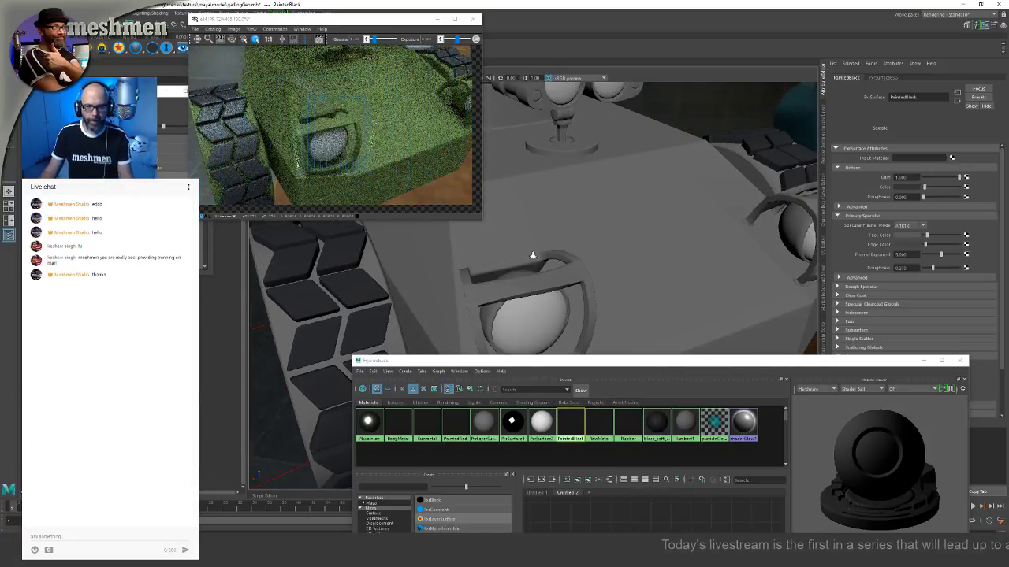
scroll(532, 255, down, 5)
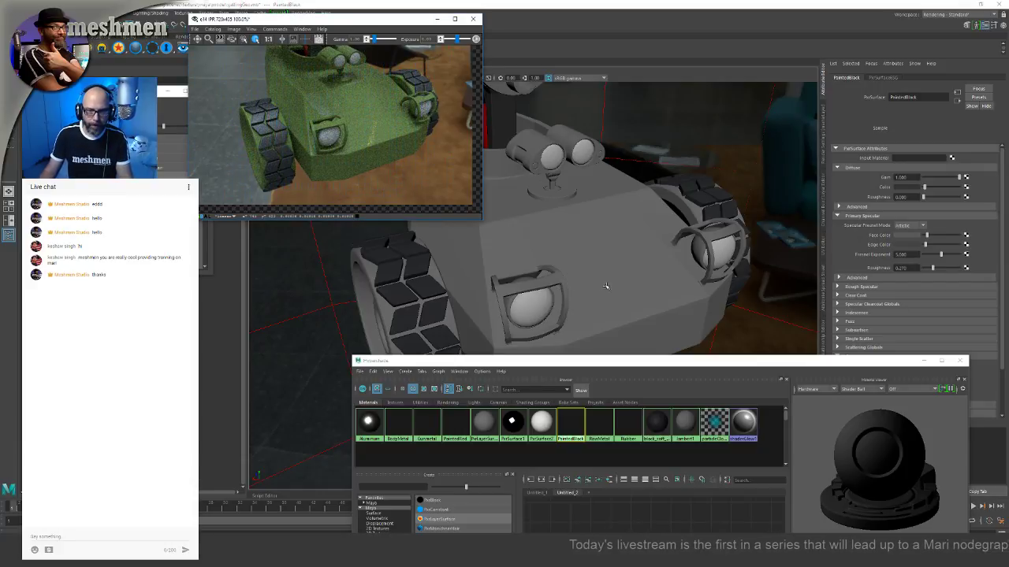
Step: Select the headlight glass and create another PxrSurface material in the graph area around the PaintedBlack node
click(536, 304)
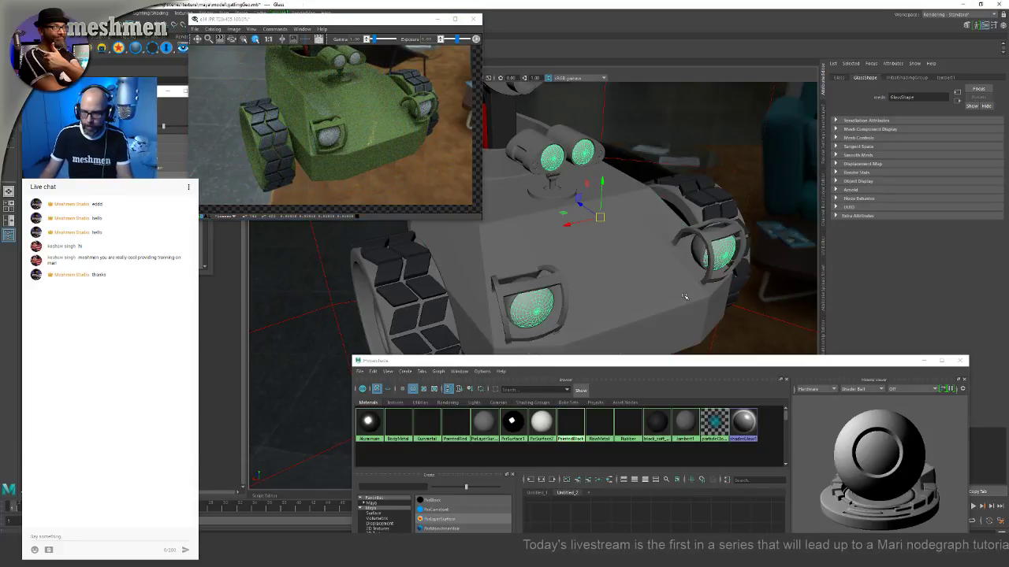
drag(545, 364, 569, 83)
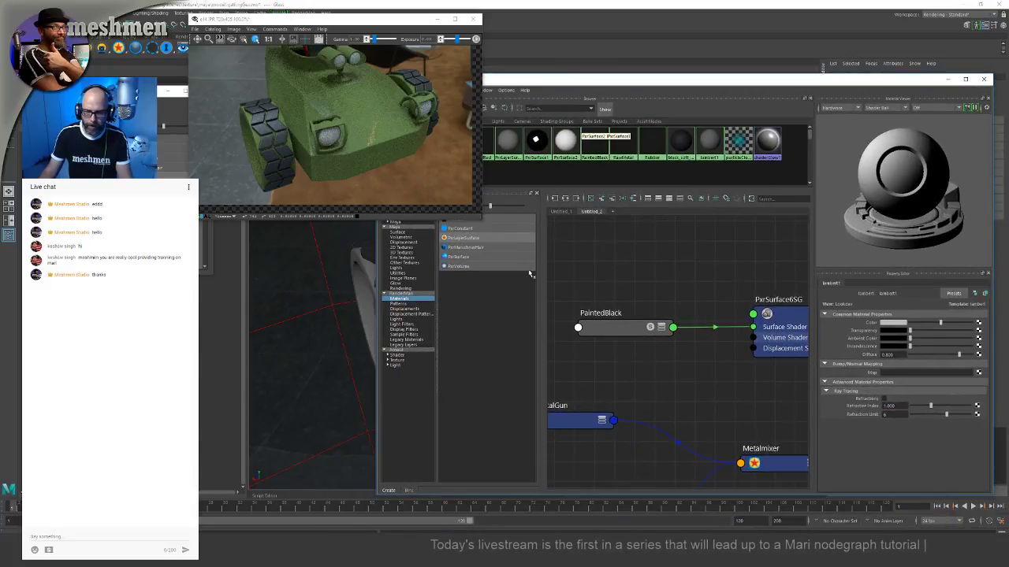
alt+middle_drag(602, 257, 632, 313)
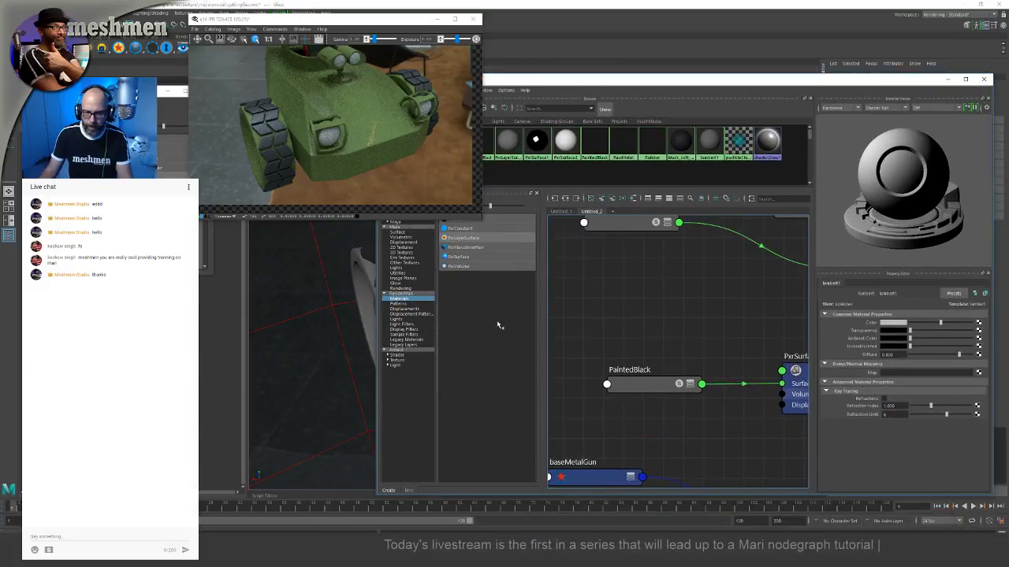
drag(581, 83, 647, 87)
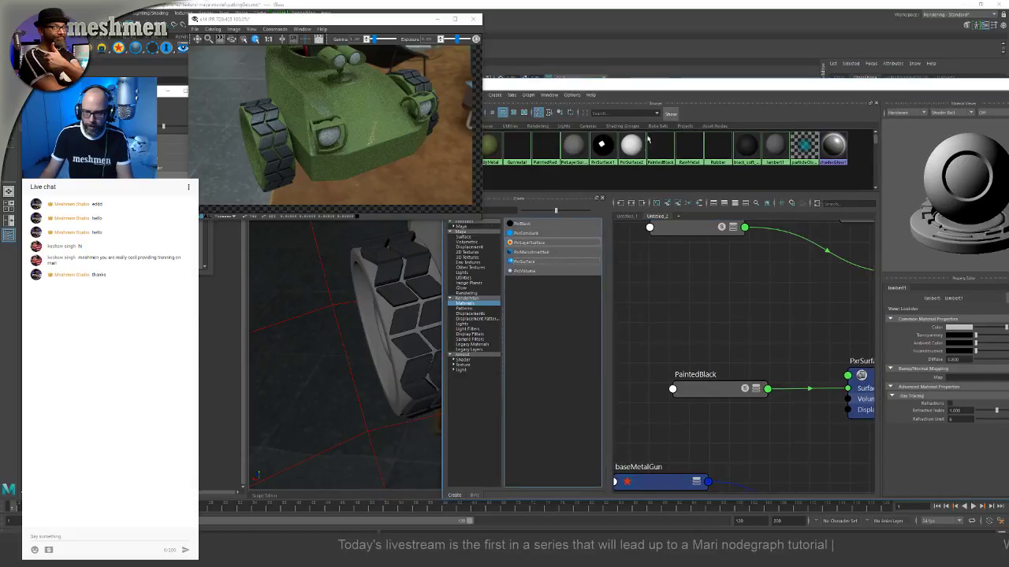
click(673, 292)
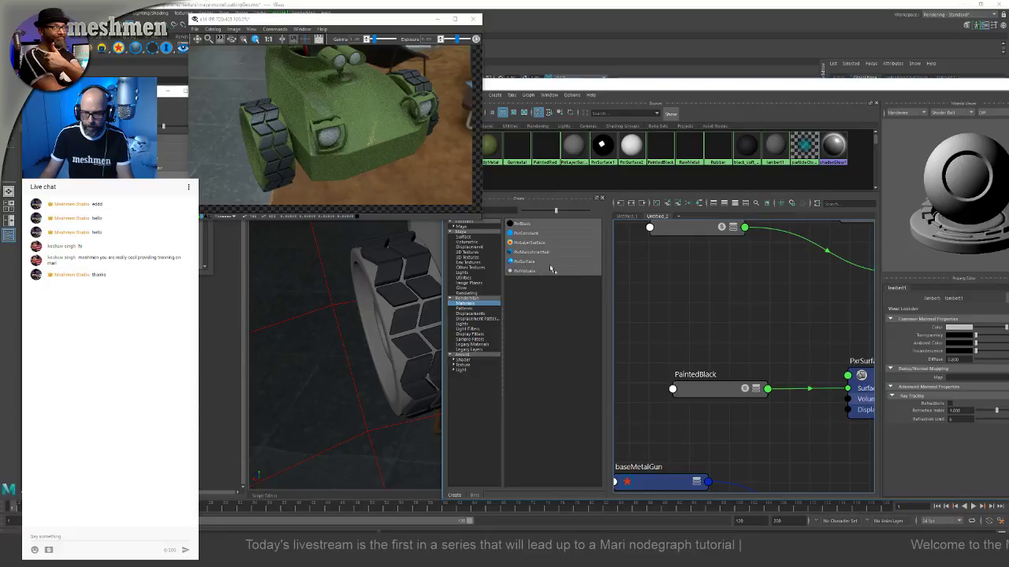
click(519, 263)
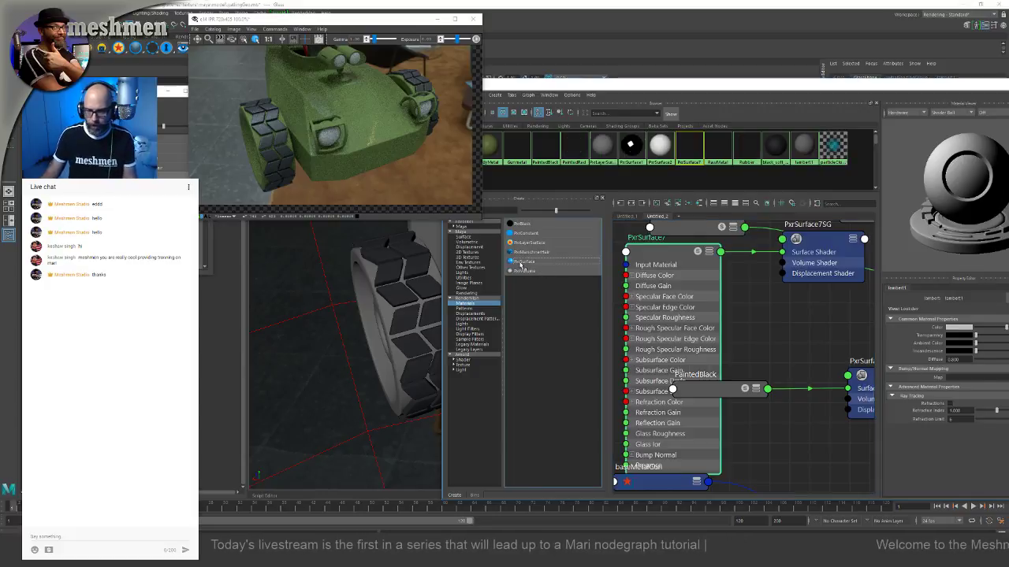
Step: Move the new PxrSurface node clear of the PaintedBlack node and rename it glass
drag(668, 224, 660, 274)
double_click(661, 274)
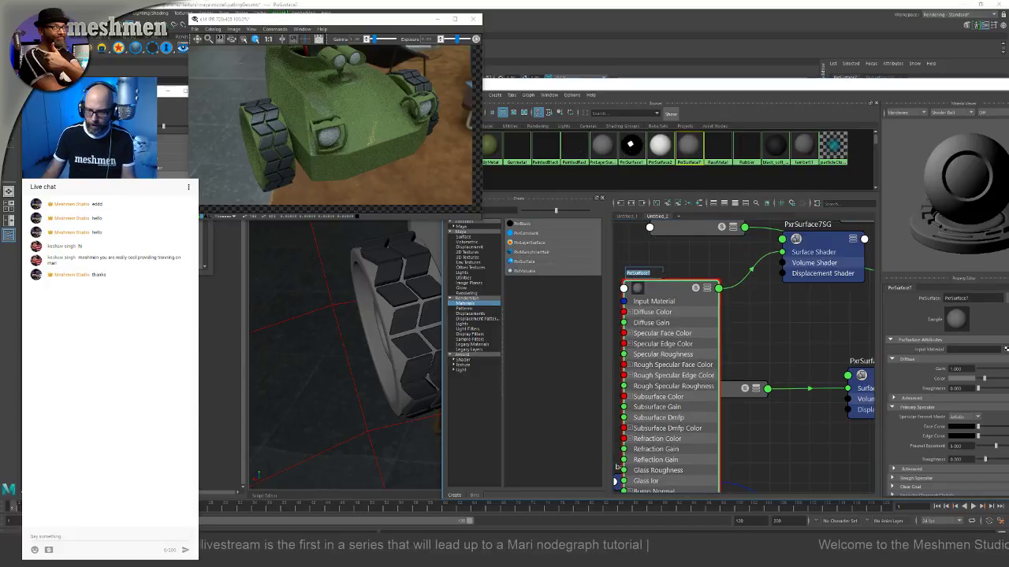
text(pla)
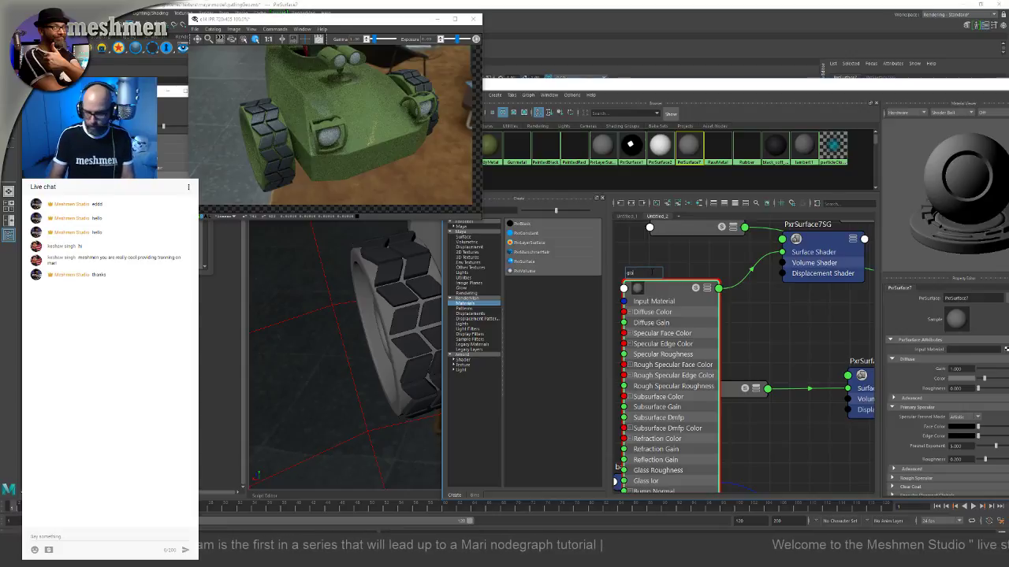
text(ss)
key(Return)
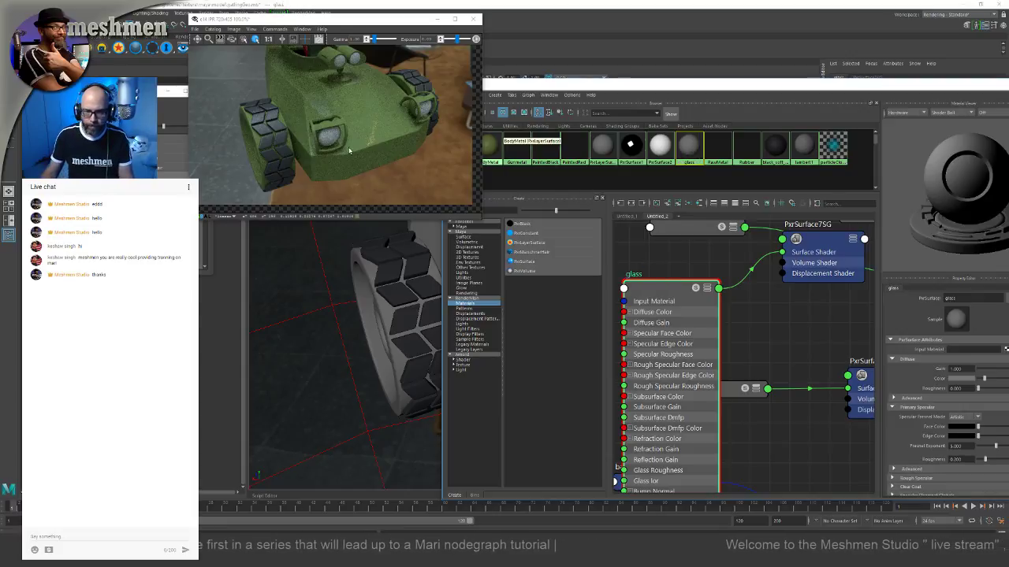
Step: Select the headlight glass in the viewport and assign the glass material to it
drag(503, 83, 522, 197)
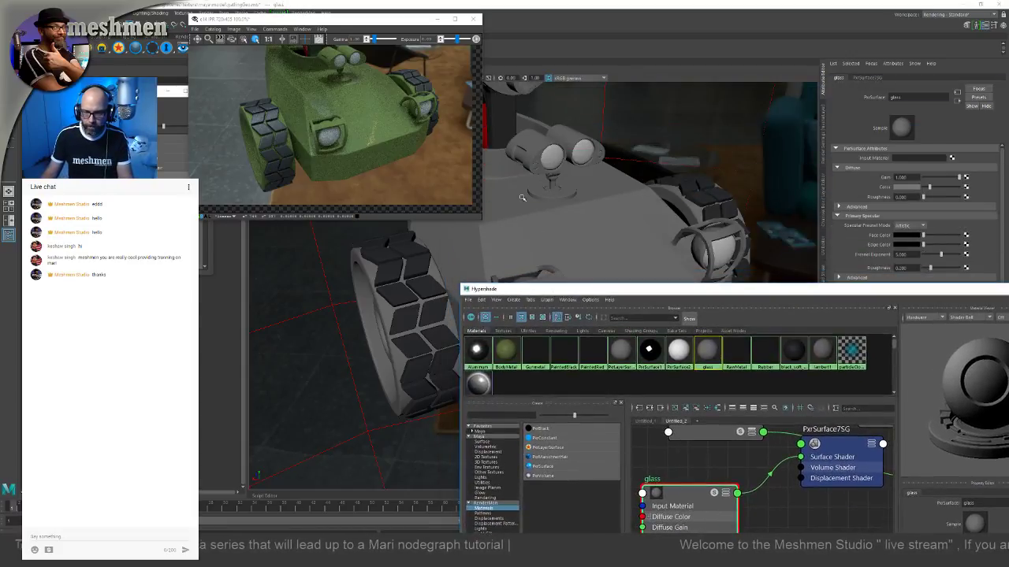
click(554, 159)
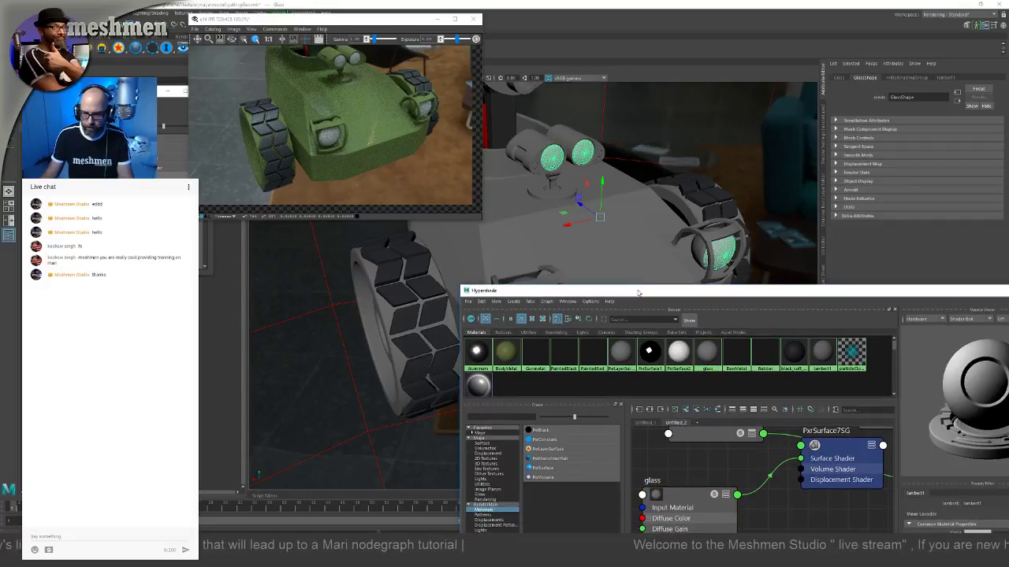
drag(638, 292, 623, 105)
right_click(666, 310)
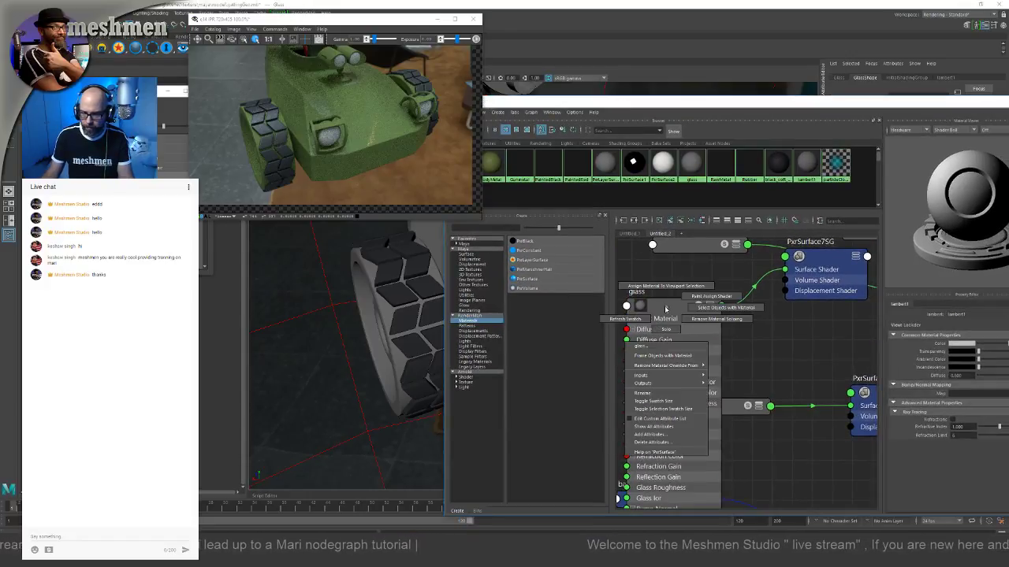
click(660, 304)
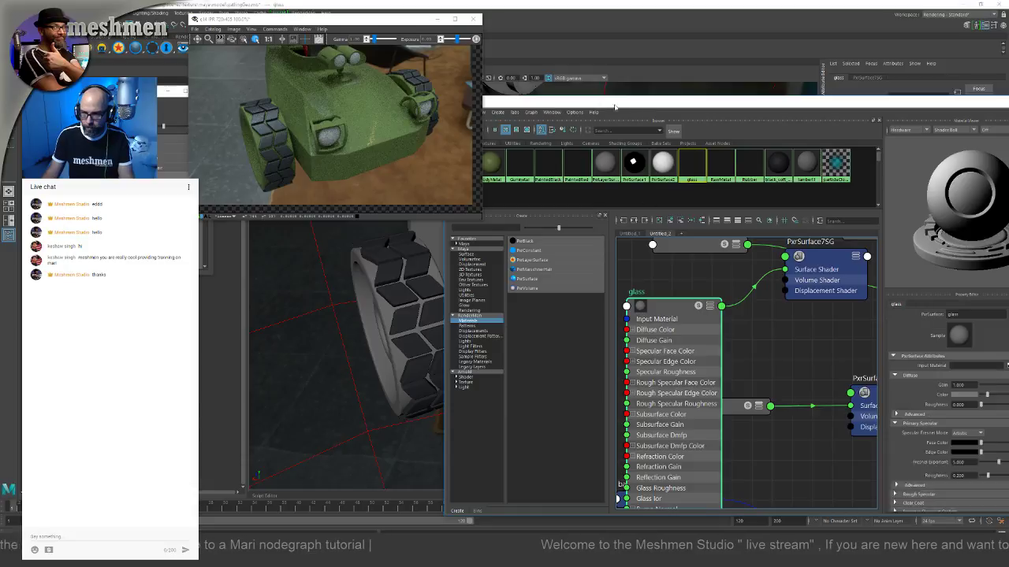
Step: Make the glass material's diffuse colour black and set its refraction gain and reflection gain to 1.000
drag(679, 103, 405, 85)
drag(931, 187, 902, 190)
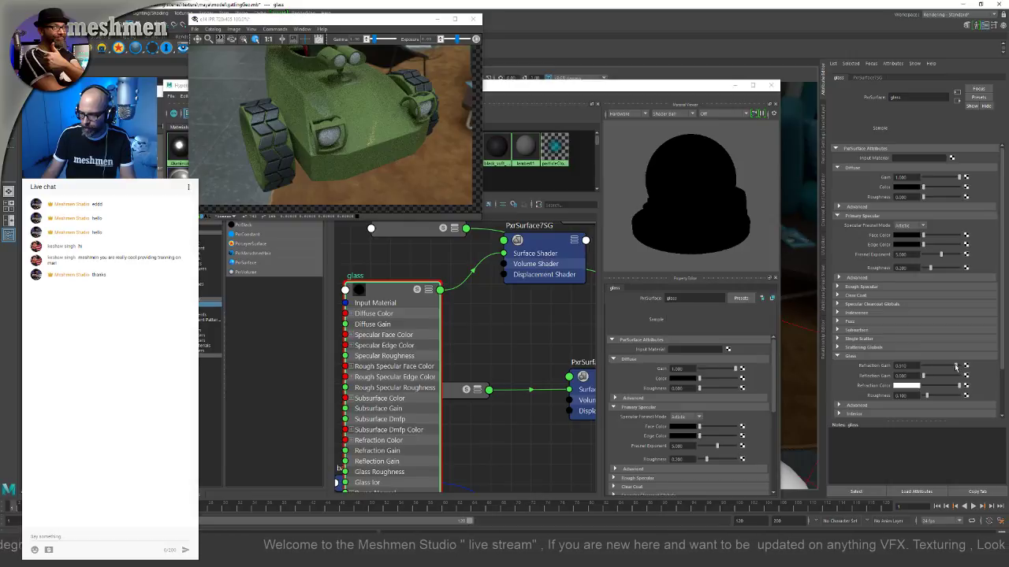
drag(956, 367, 993, 377)
click(958, 376)
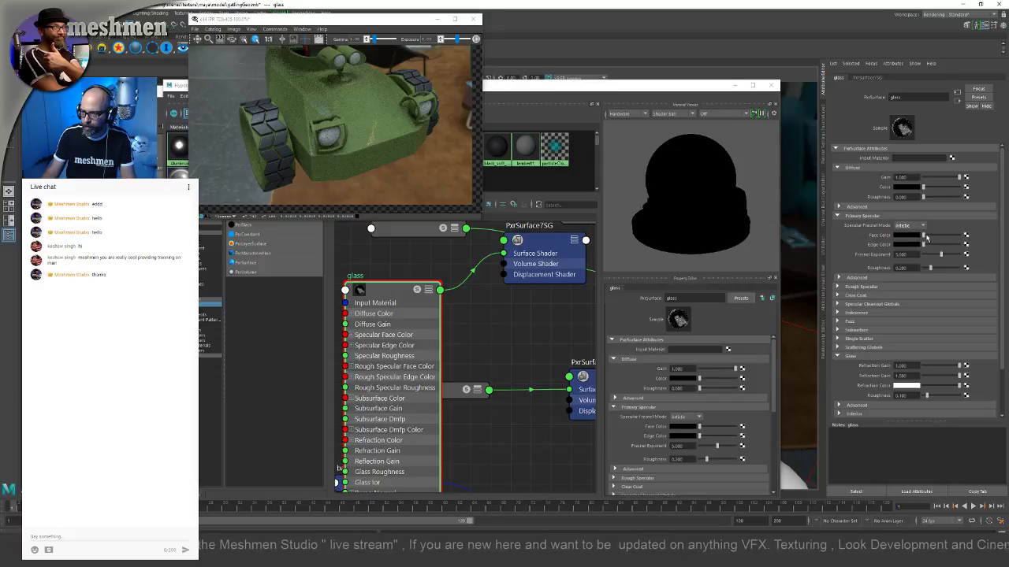
Step: Give the glass material's primary specular light grey face and edge colours and switch its Fresnel mode to Physical
drag(924, 235, 944, 244)
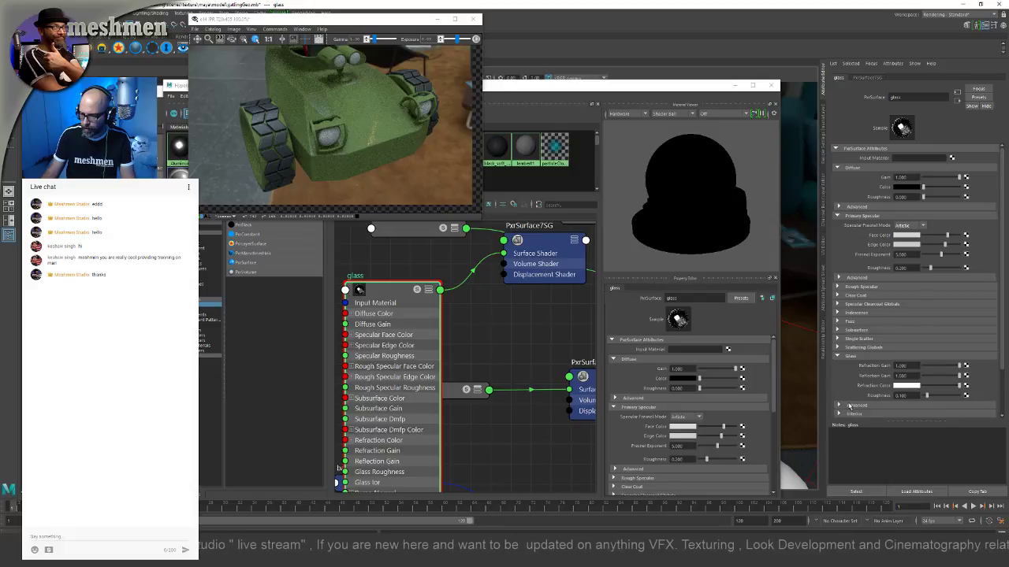
click(908, 226)
click(906, 239)
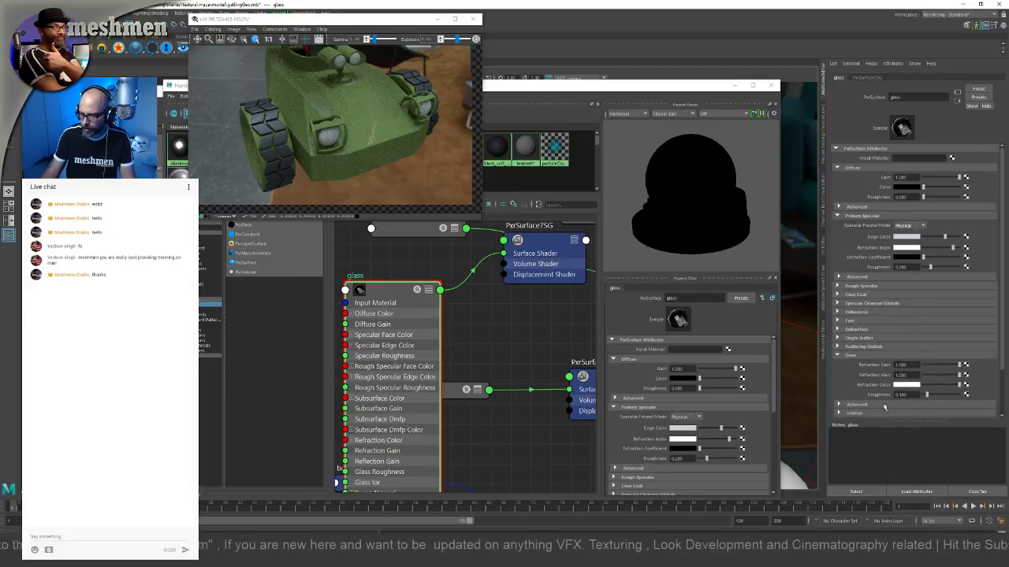
Step: Enable the Thin option in the glass material's advanced glass attributes
click(847, 405)
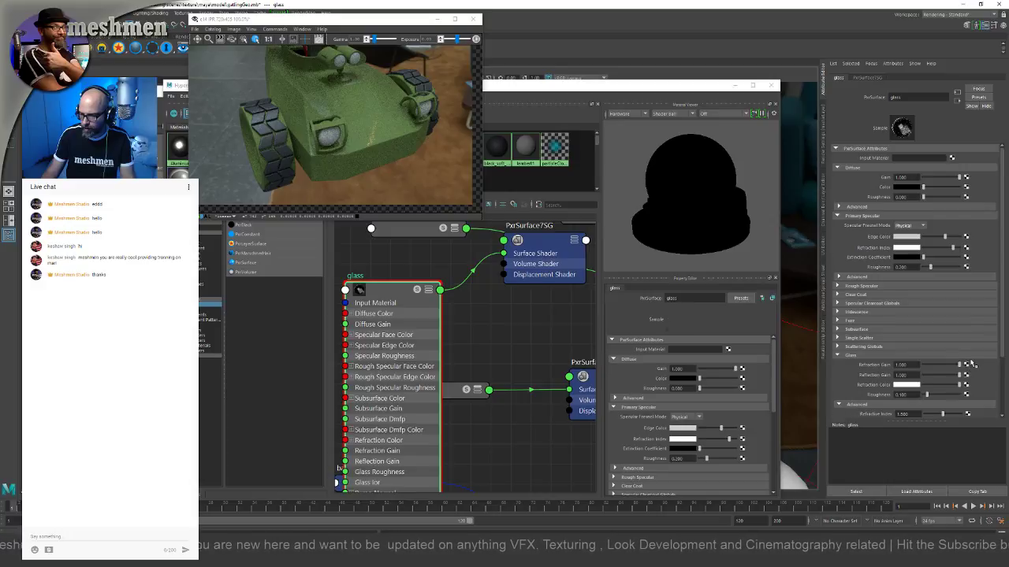
scroll(977, 359, down, 1)
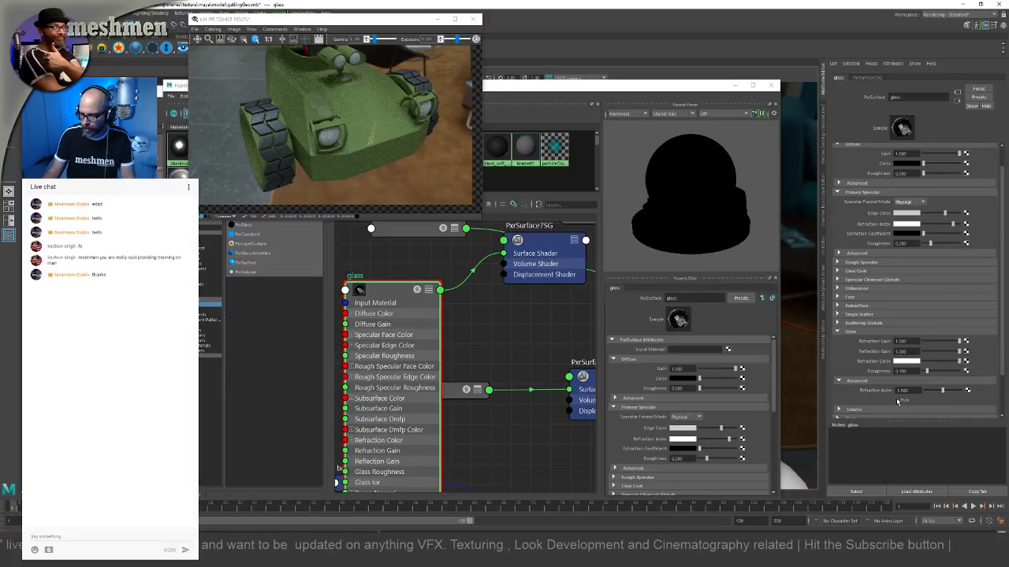
Step: Examine the headlight glass up close in the viewport and live render
drag(597, 84, 596, 324)
alt+drag(597, 237, 543, 230)
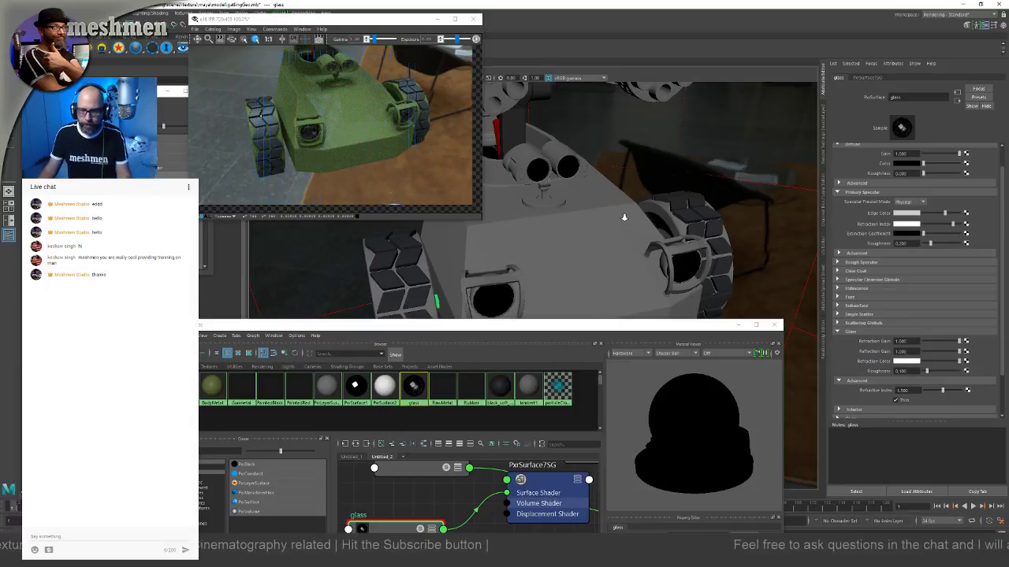
alt+right_drag(623, 218, 649, 223)
alt+drag(648, 223, 709, 238)
scroll(693, 233, up, 3)
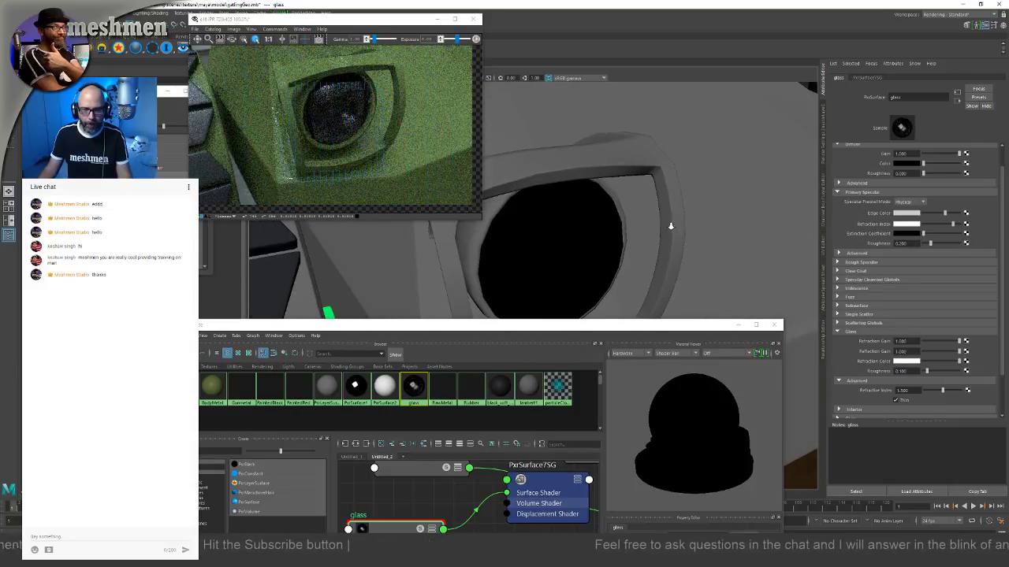
alt+drag(669, 225, 649, 223)
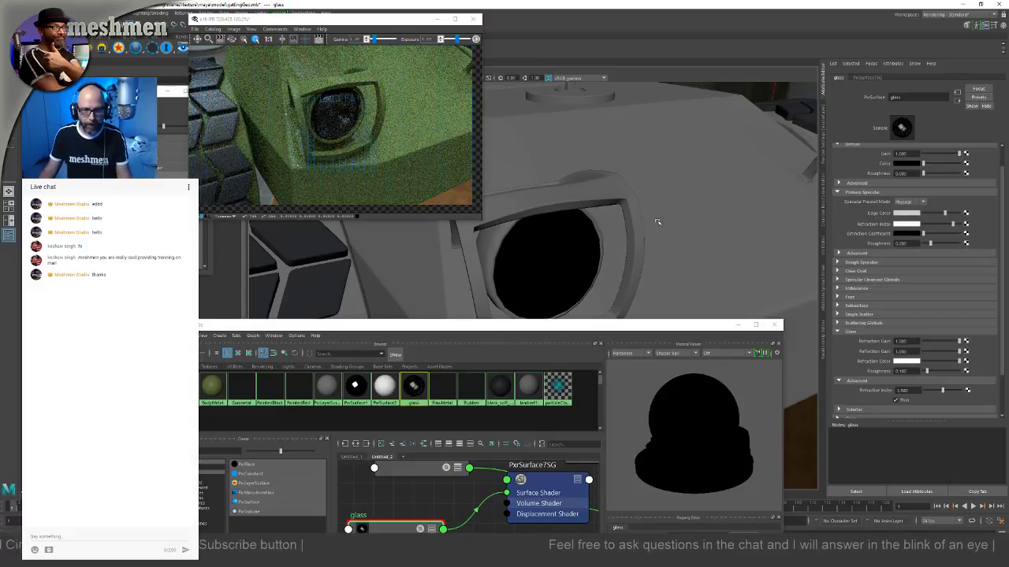
click(318, 41)
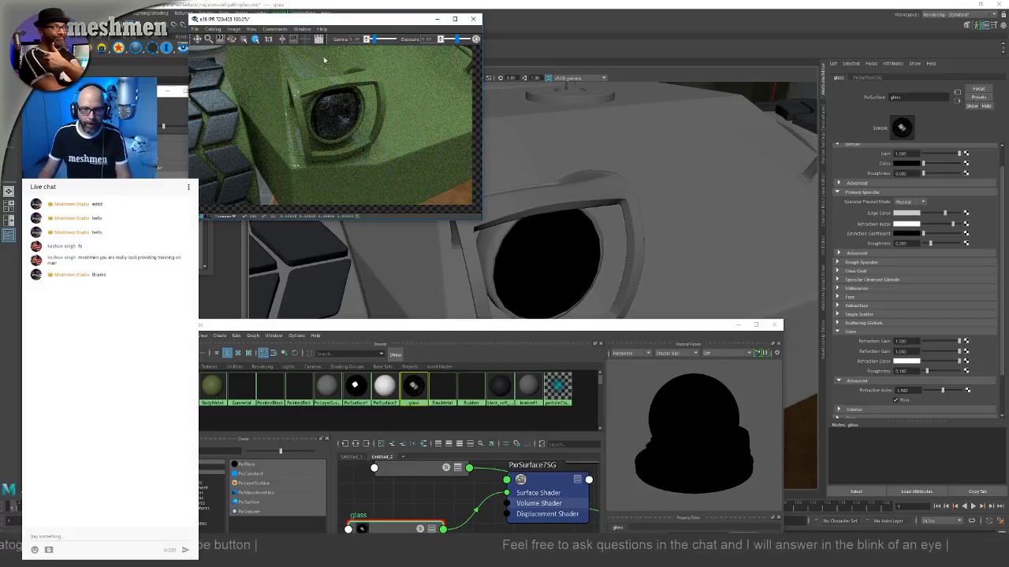
drag(380, 24, 384, 99)
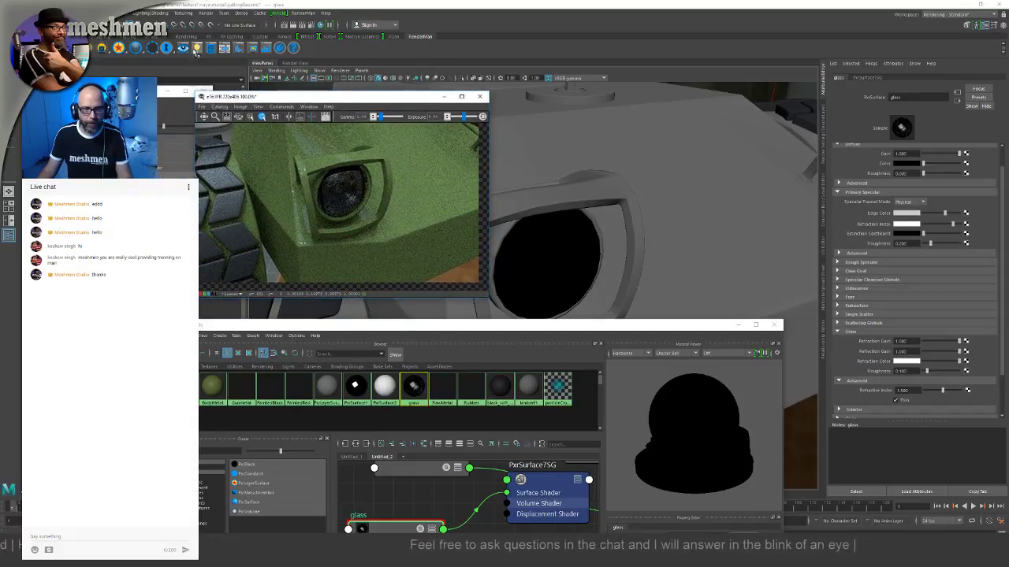
Step: Set the path tracer integrator's light samples and Bxdf samples to 2 in the render settings
click(313, 29)
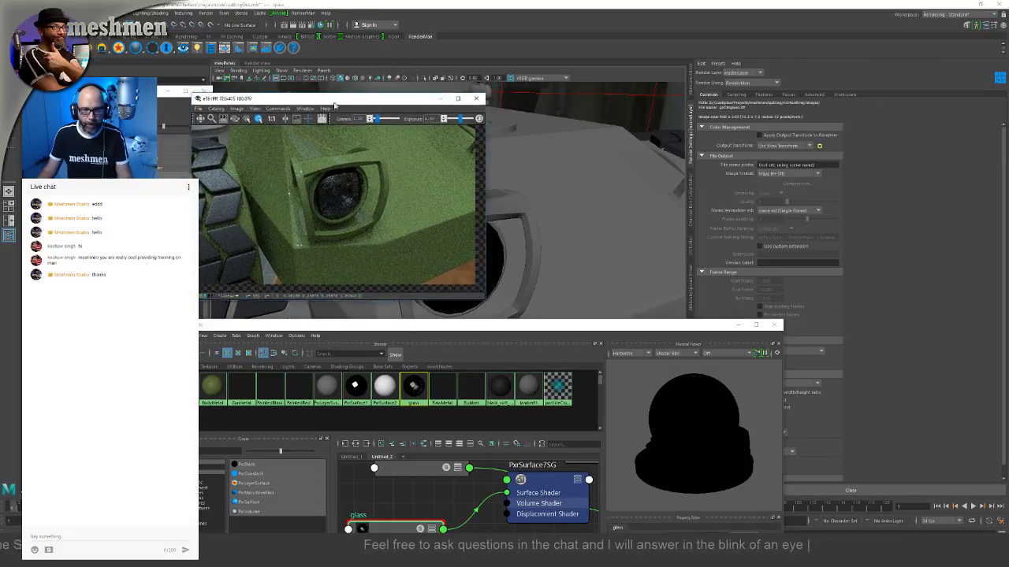
drag(713, 324, 576, 308)
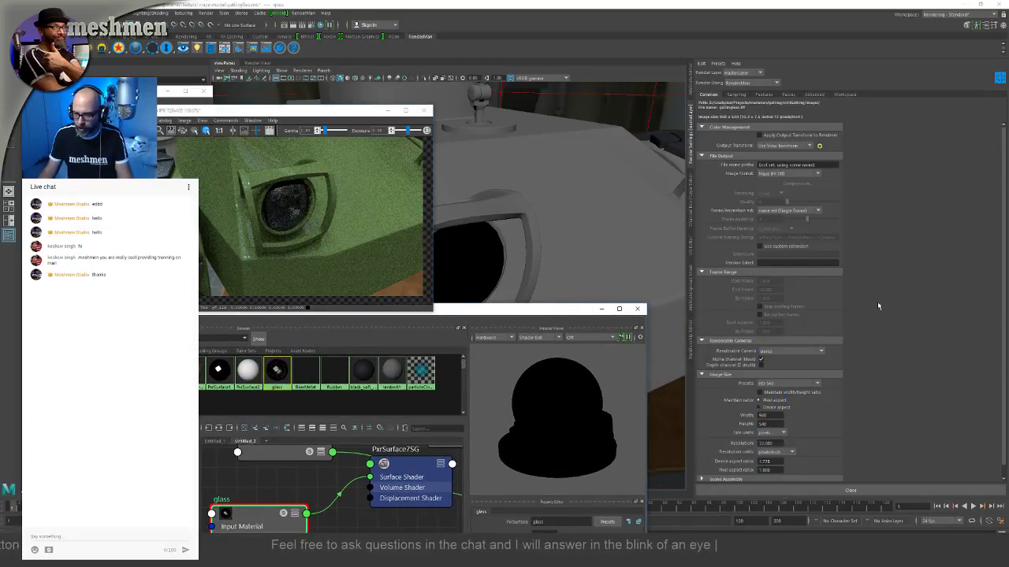
click(736, 94)
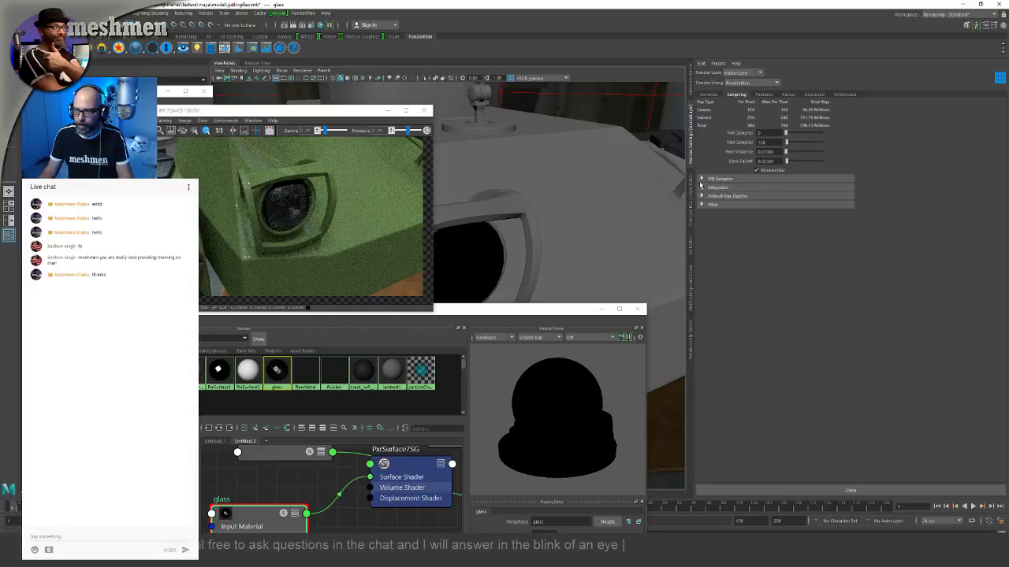
click(701, 188)
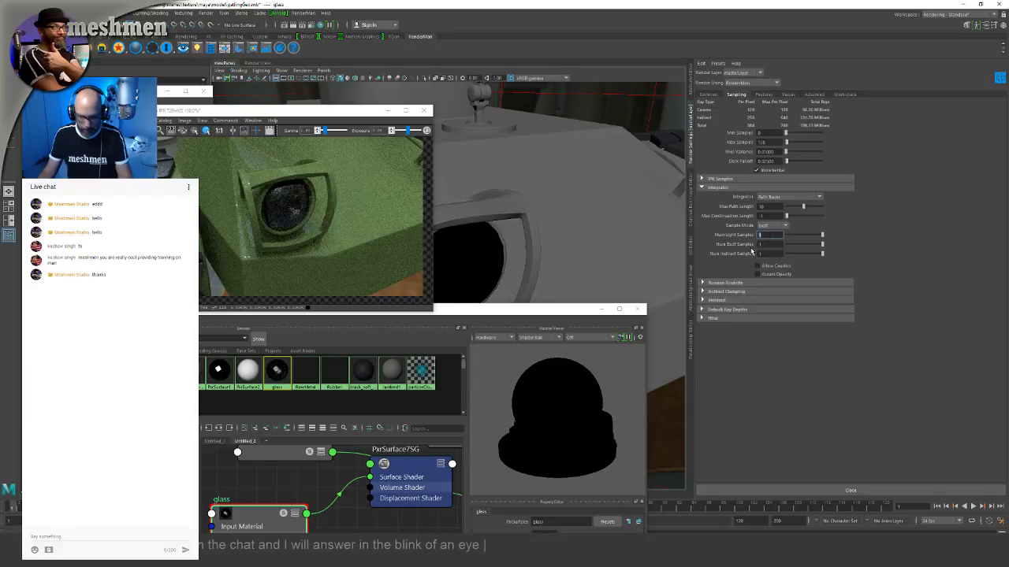
text(2)
key(Tab)
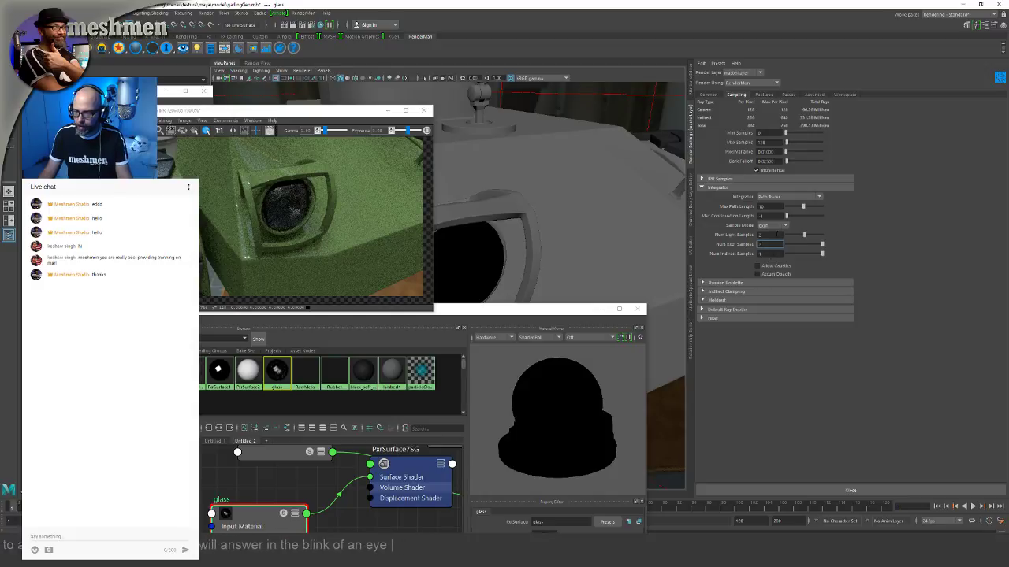
text(2)
click(777, 234)
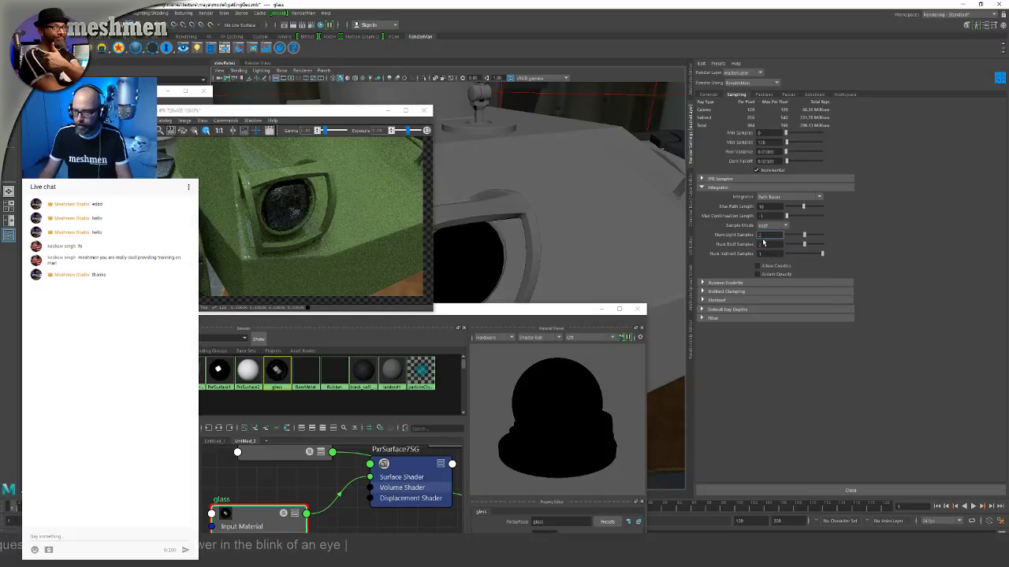
click(839, 490)
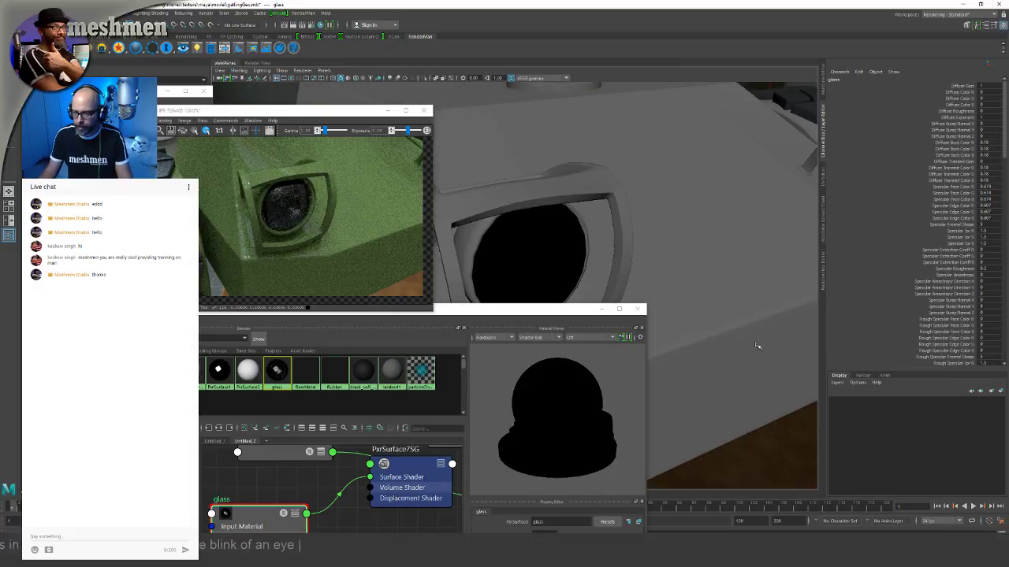
Step: Render the front corner of the vehicle and examine the headlight glass in the result
mouse_move(666, 213)
alt+mouse_down()
mouse_move(694, 216)
mouse_move(650, 222)
alt+mouse_up()
drag(345, 112, 544, 111)
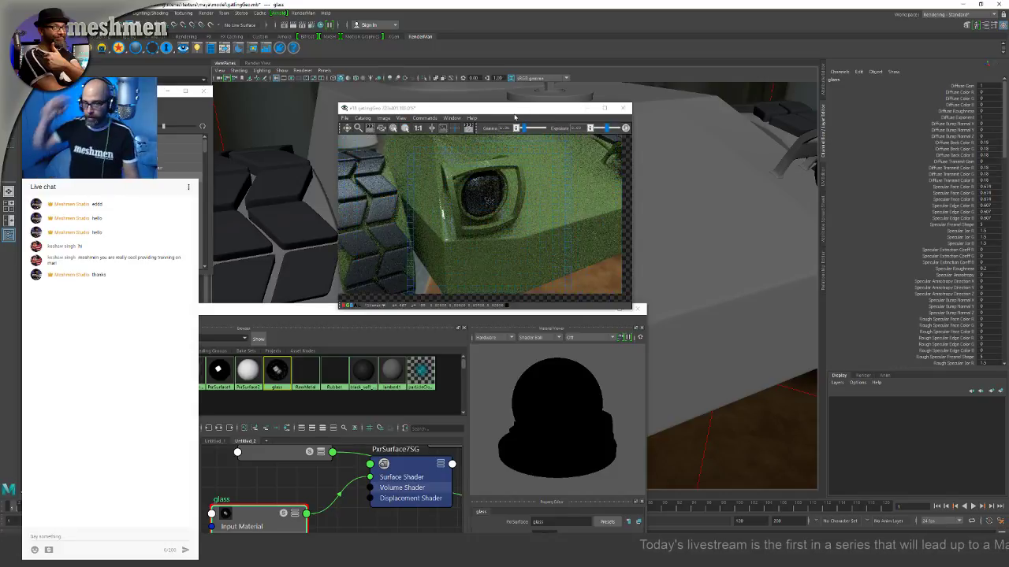
scroll(507, 203, up, 5)
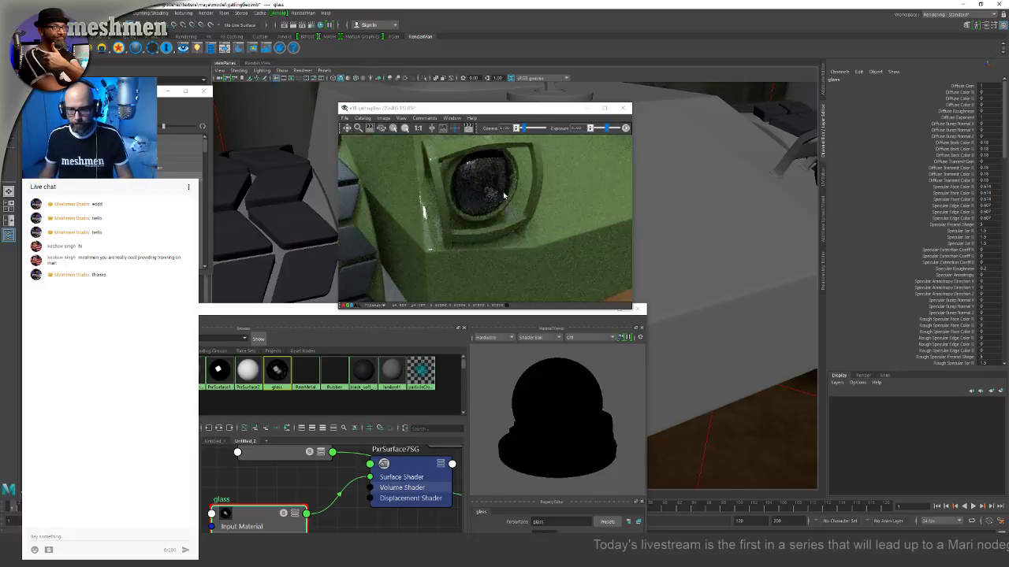
scroll(507, 203, down, 5)
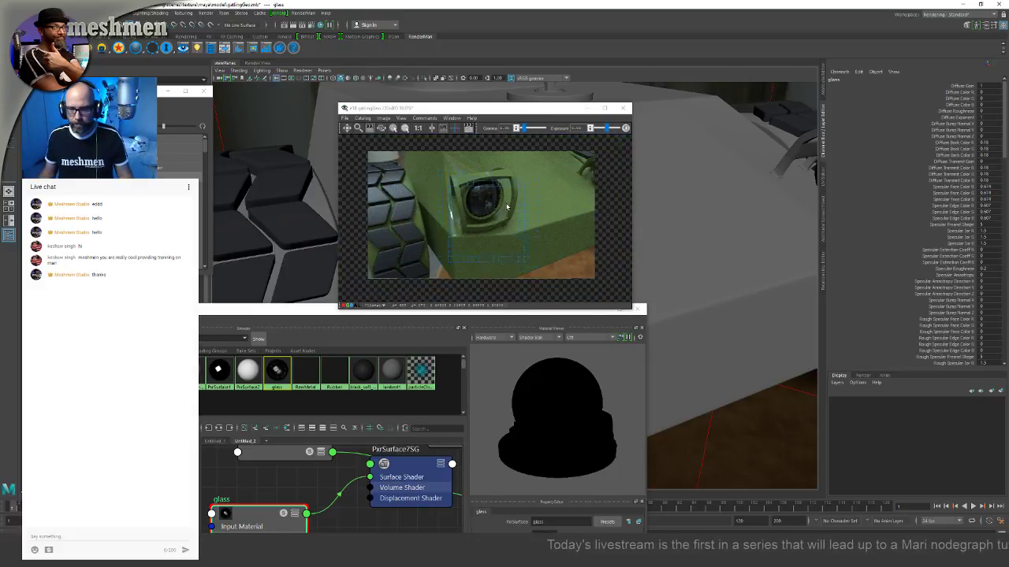
scroll(499, 230, down, 1)
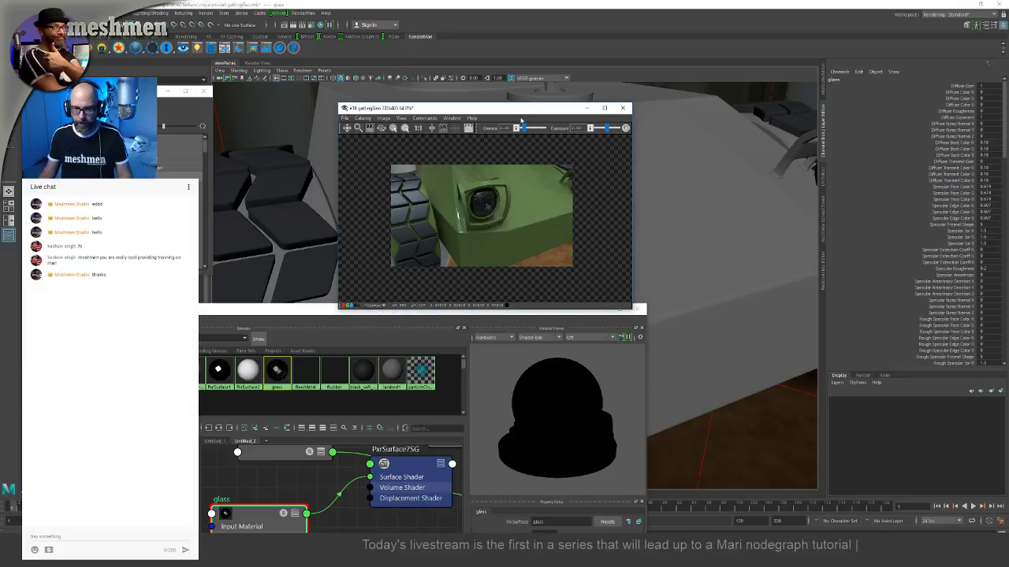
Step: Restart the live render with the whole vehicle and the reference spheres in view
drag(516, 108, 651, 218)
click(716, 234)
click(637, 298)
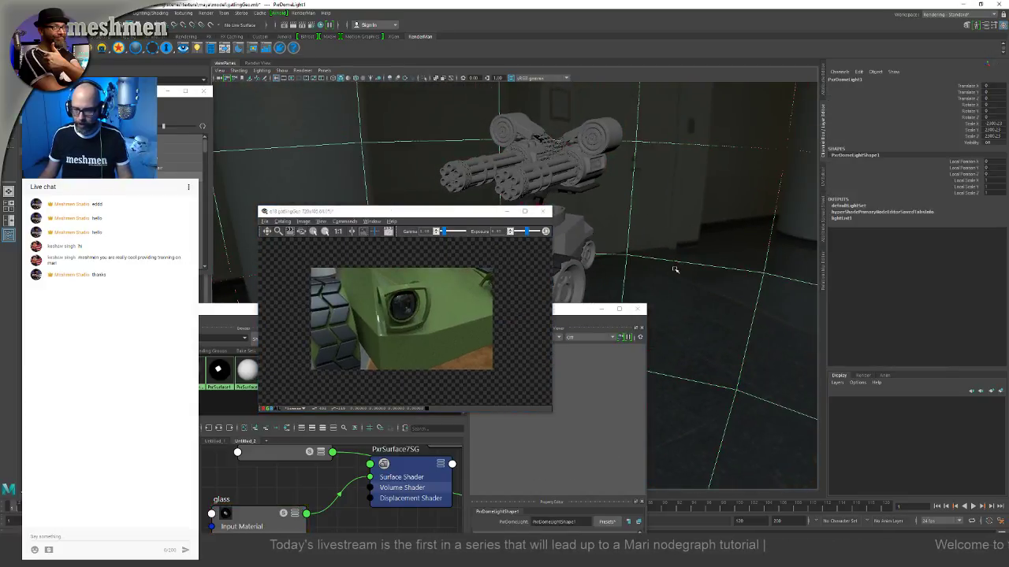
drag(459, 212, 469, 63)
drag(493, 313, 730, 422)
alt+drag(713, 329, 668, 335)
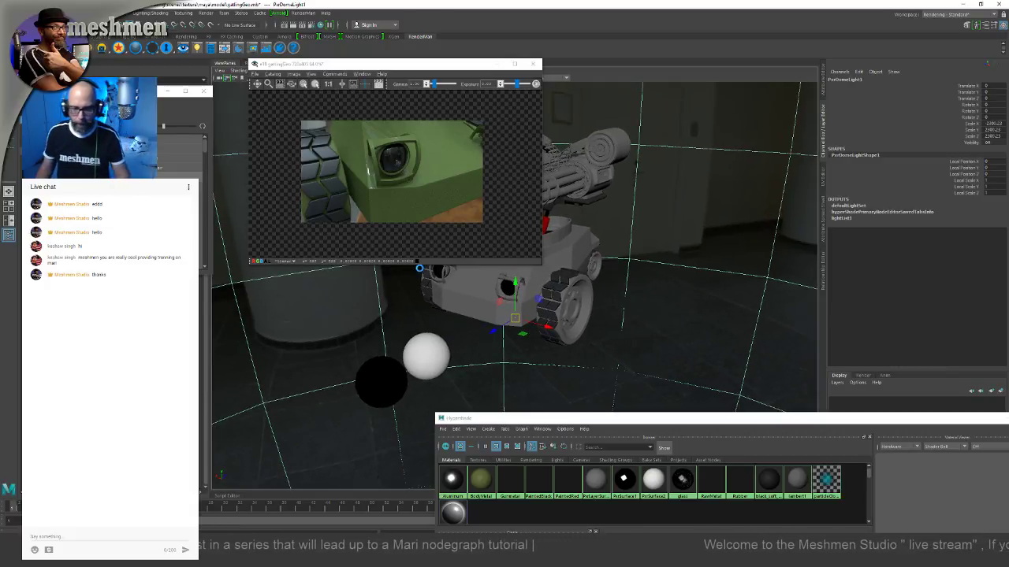
drag(382, 66, 380, 79)
Step: Examine the vehicle's hull, wheels, headlights and gun from several angles in the live render
alt+right_drag(670, 219, 707, 248)
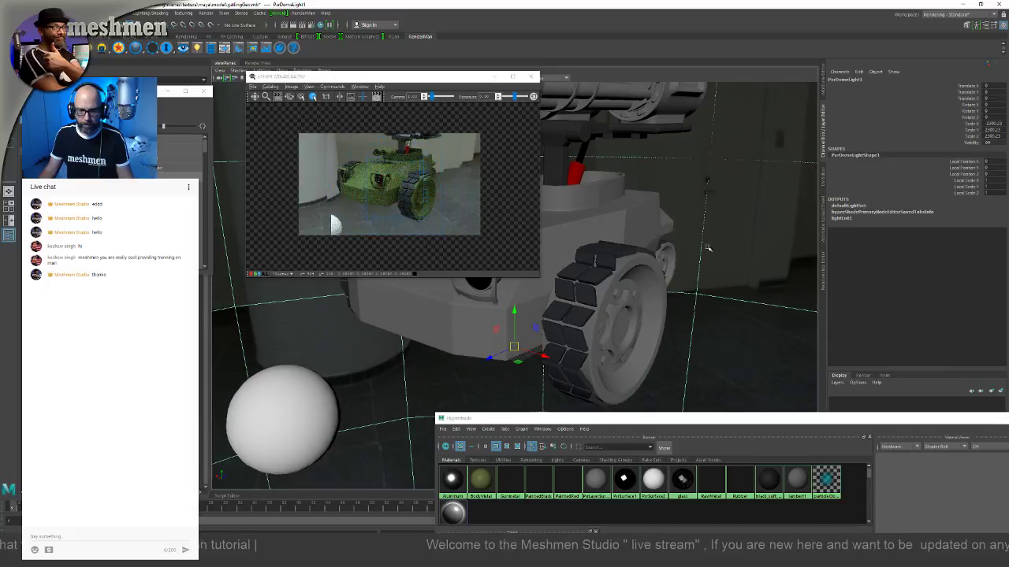
alt+drag(707, 249, 699, 337)
alt+drag(681, 278, 465, 275)
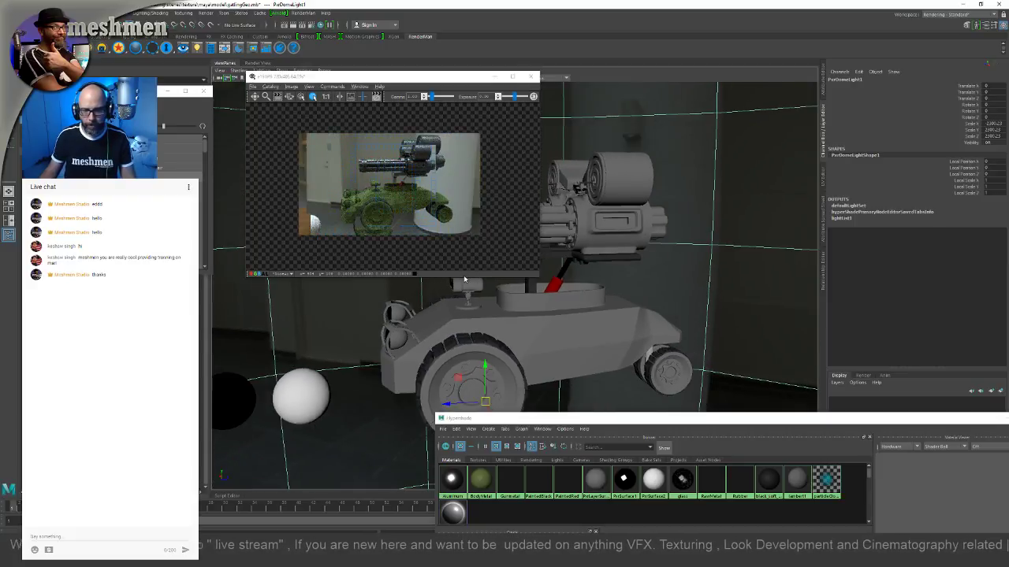
alt+drag(482, 313, 490, 310)
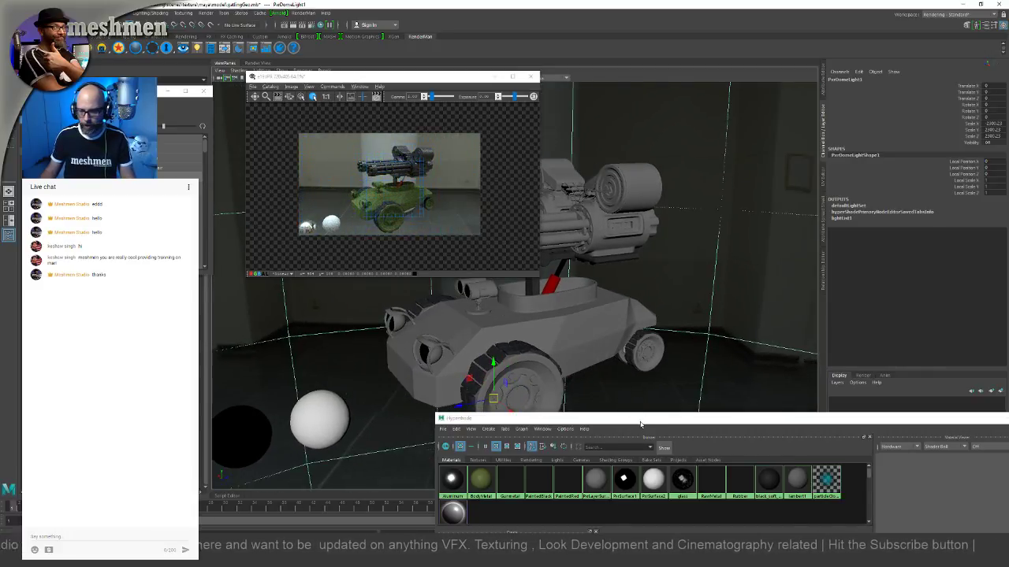
drag(640, 424, 547, 421)
alt+drag(554, 378, 558, 367)
alt+right_drag(540, 356, 547, 358)
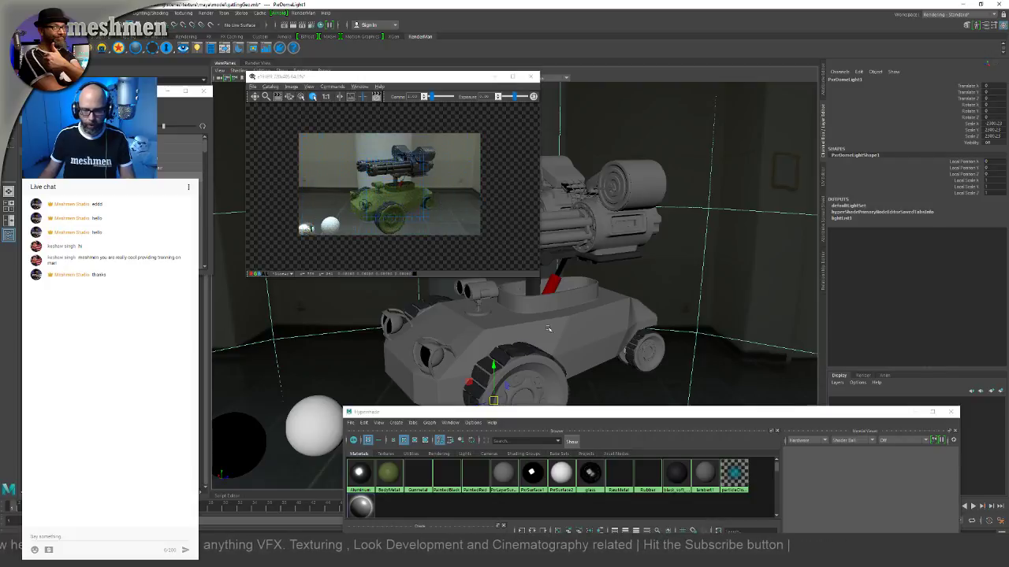
drag(588, 409, 599, 354)
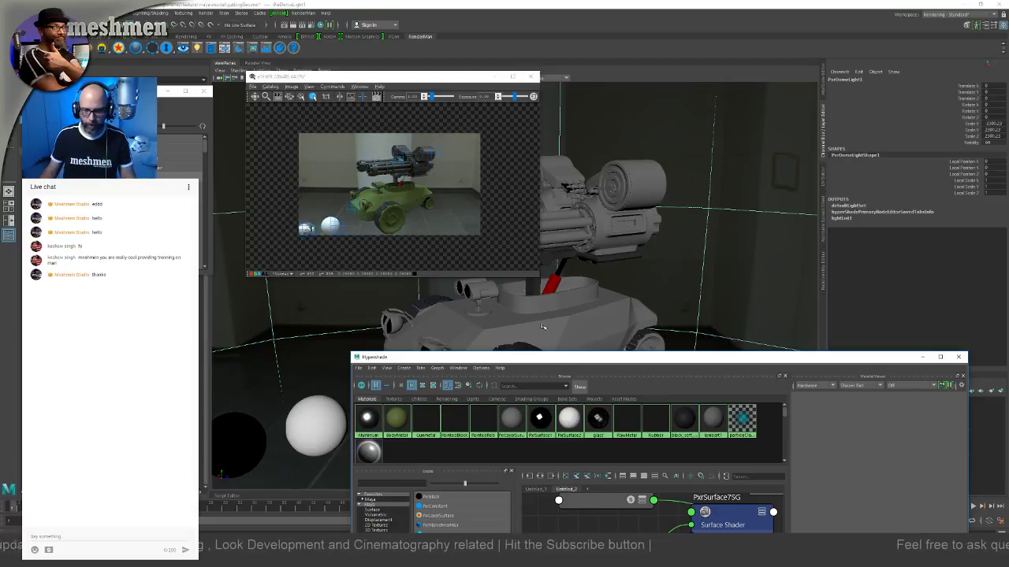
drag(551, 364, 548, 397)
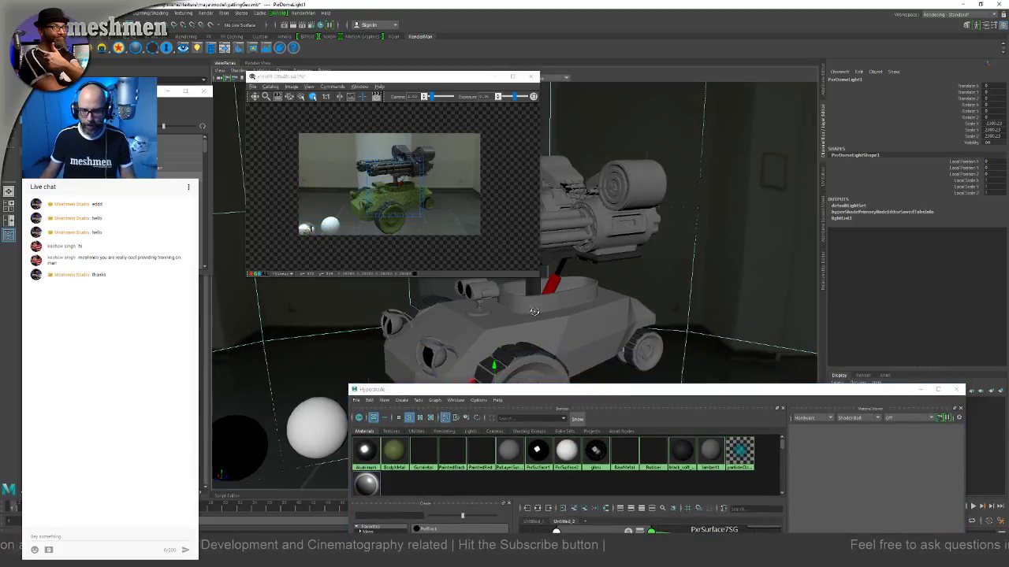
mouse_move(534, 314)
alt+mouse_down()
mouse_move(582, 314)
mouse_move(534, 319)
alt+mouse_up()
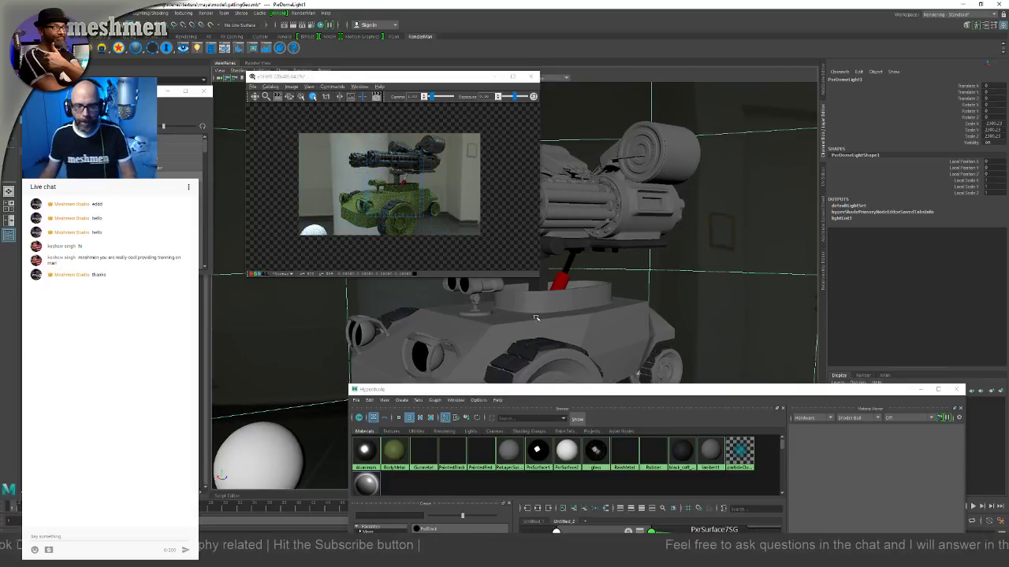